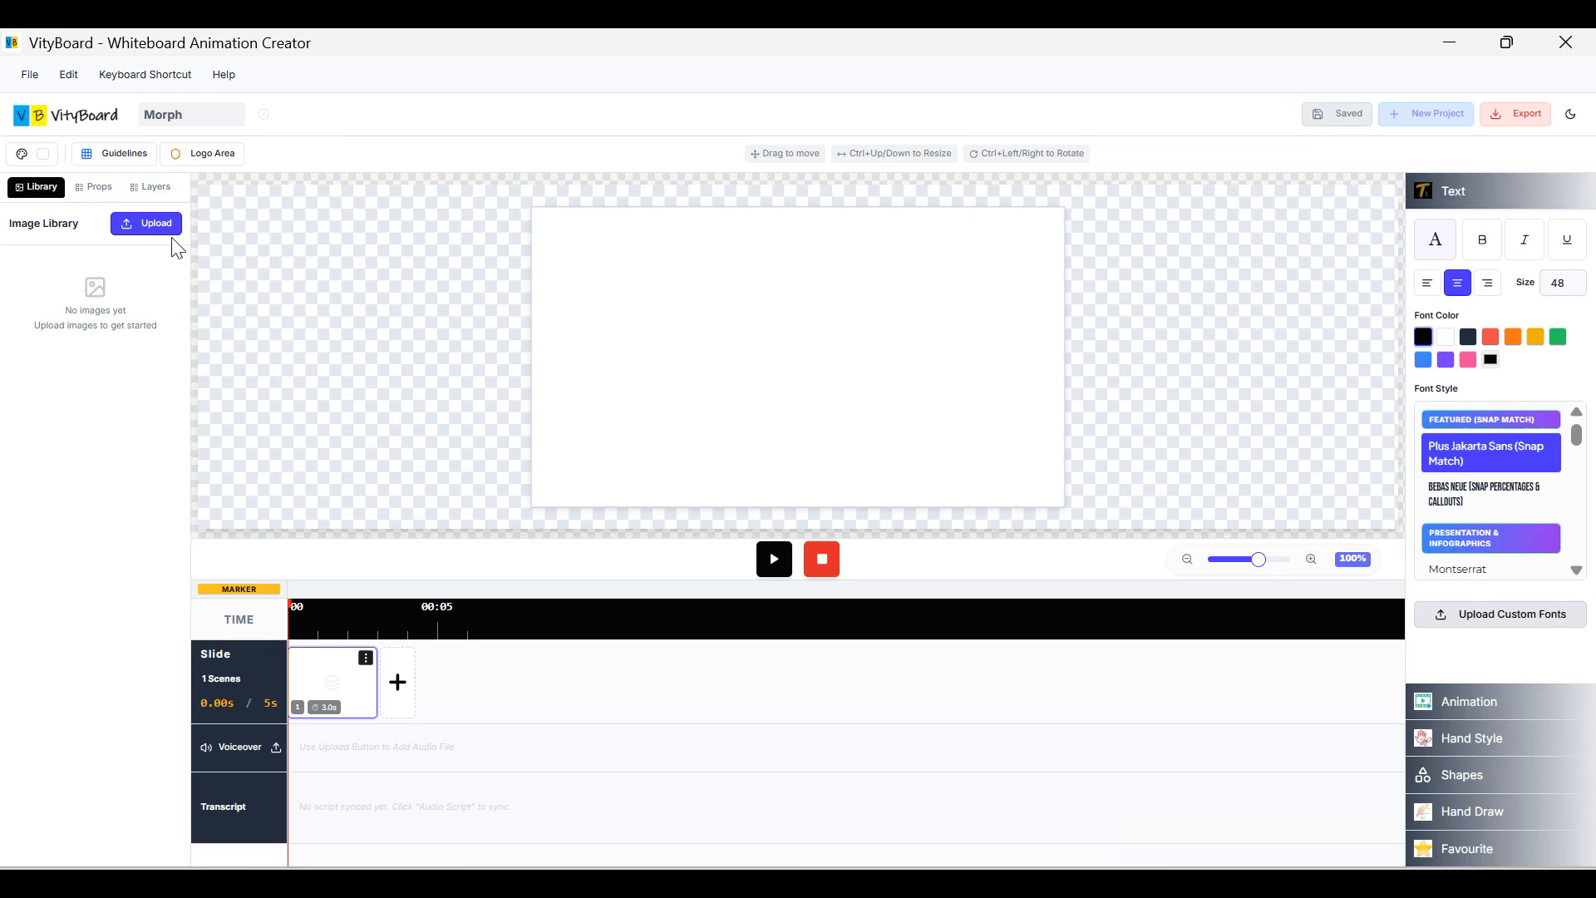
Add the Cartoon User, Office Room and Sunset Mountain props from the vector props library.
{"action": "left_click", "coordinate": [84, 191]}
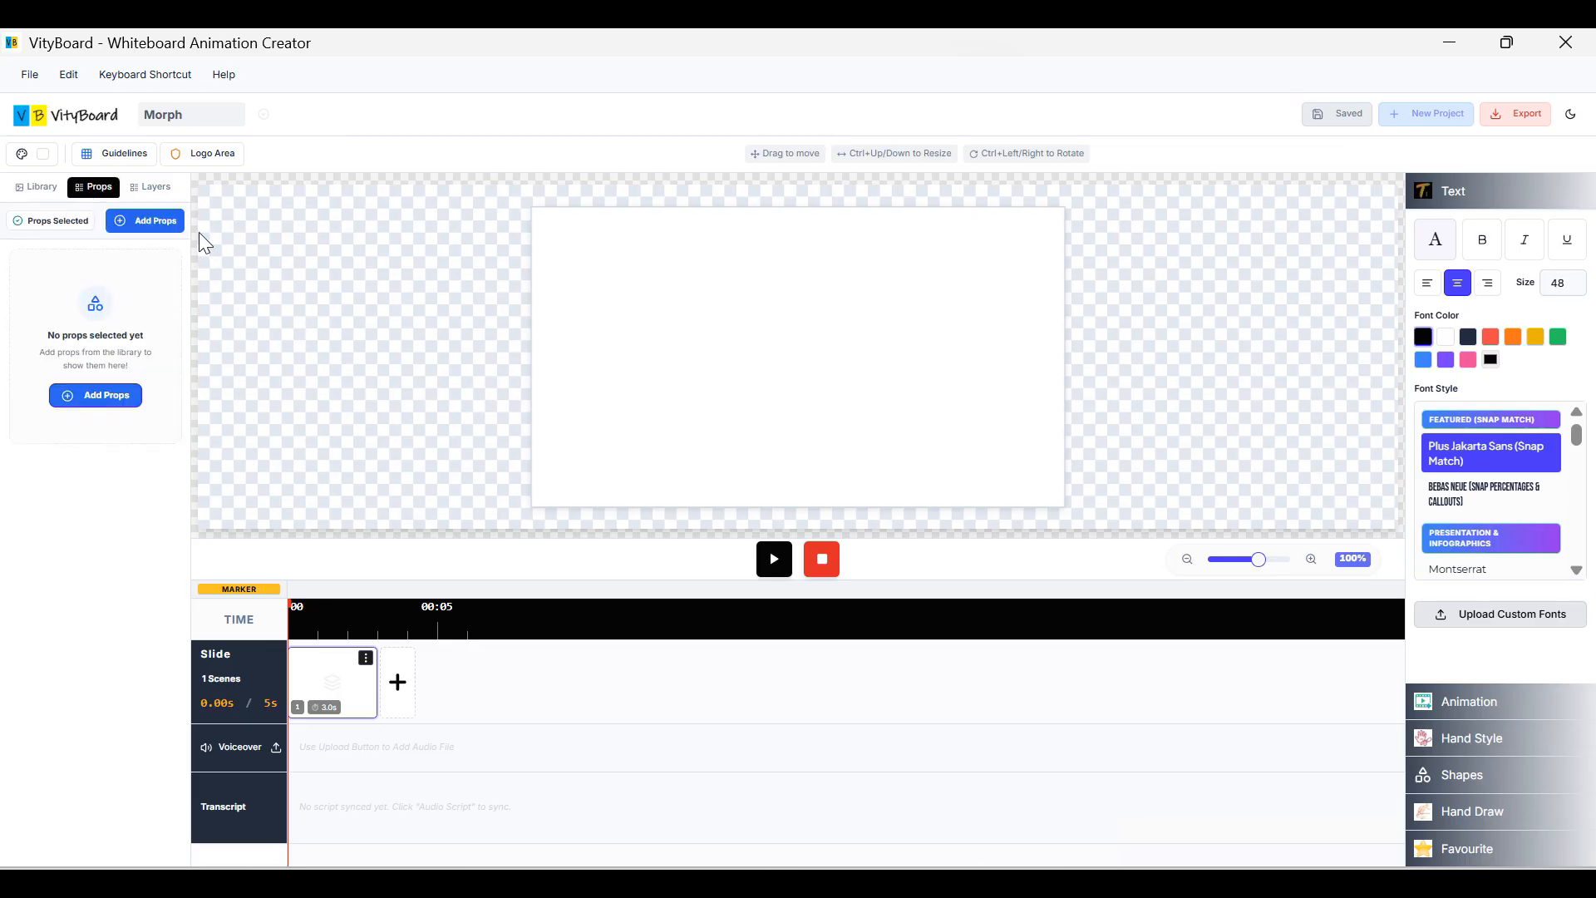
{"action": "left_click", "coordinate": [146, 221]}
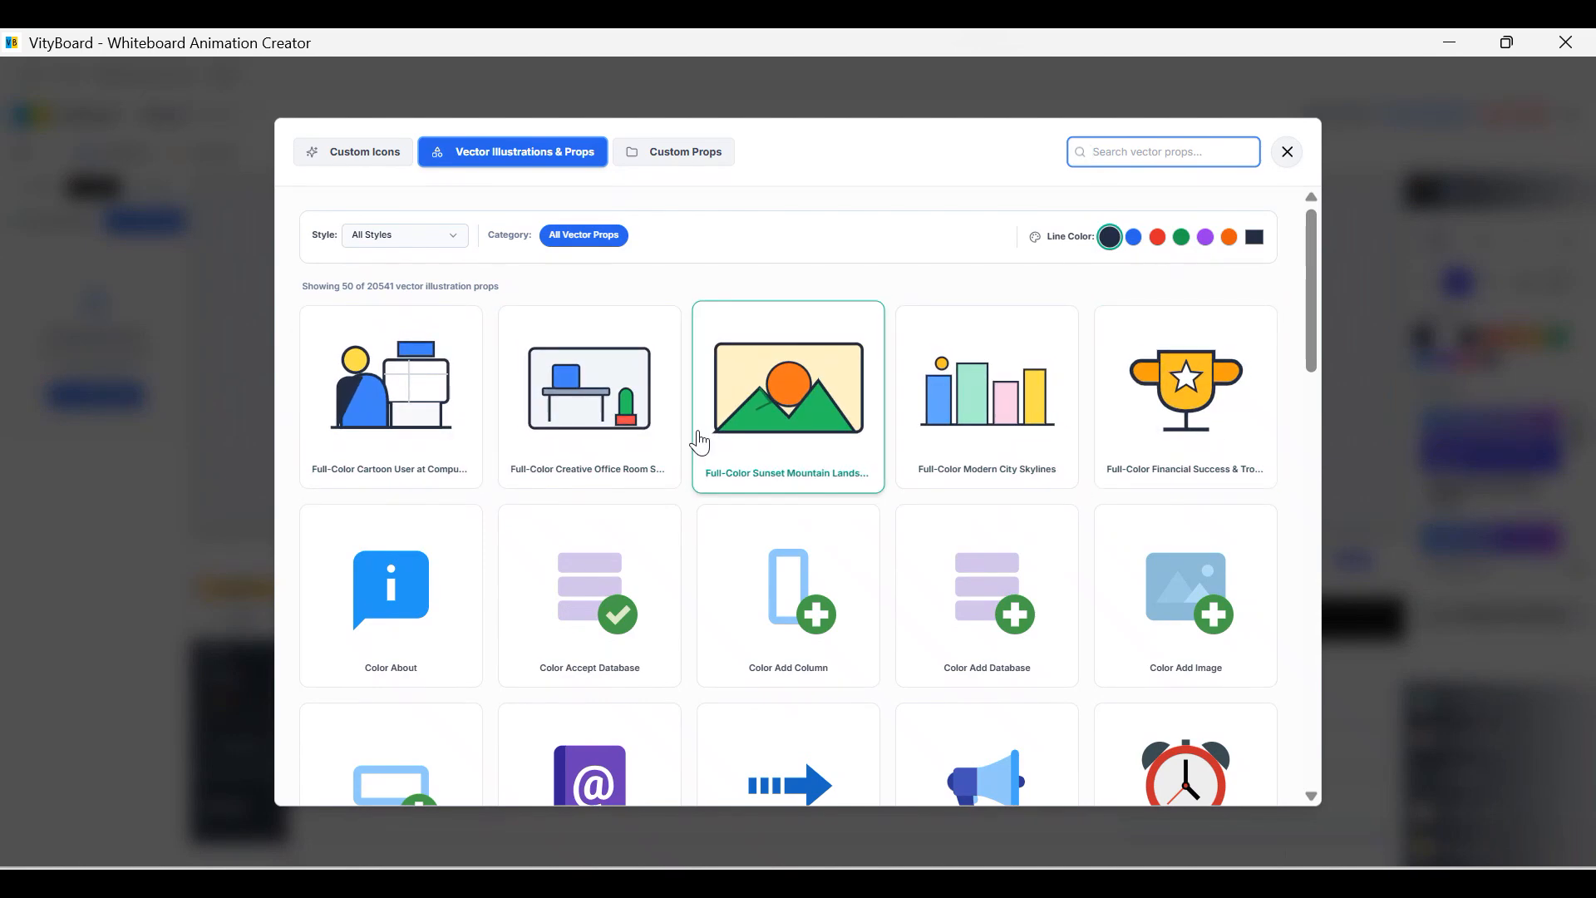
{"action": "left_click", "coordinate": [390, 399]}
{"action": "left_click", "coordinate": [528, 420]}
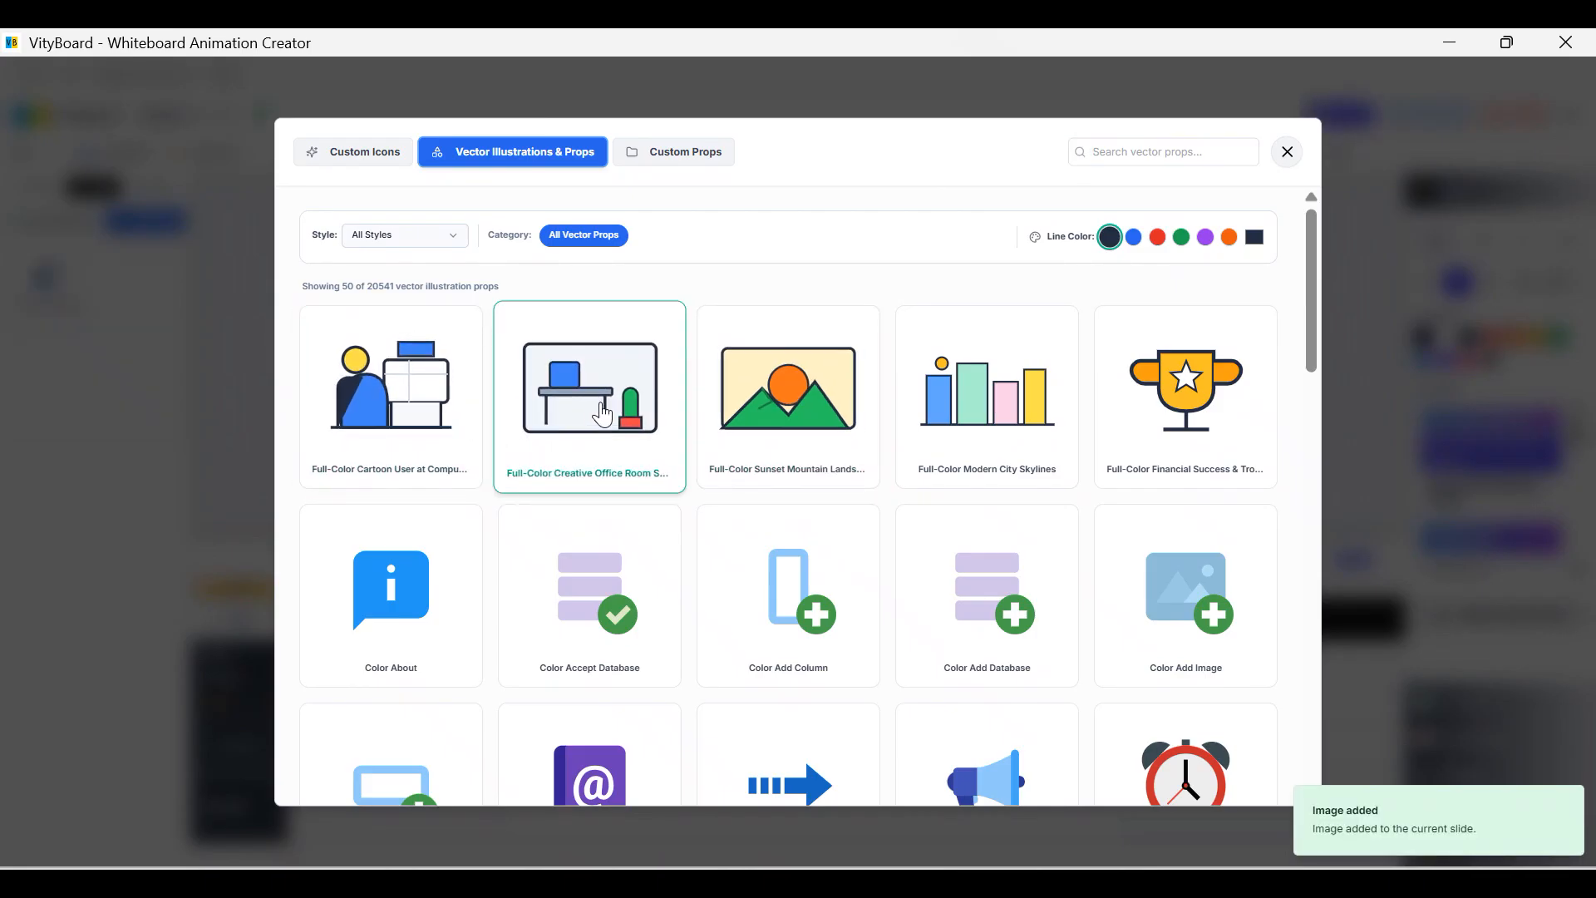
{"action": "left_click", "coordinate": [786, 399]}
{"action": "left_click", "coordinate": [1294, 162]}
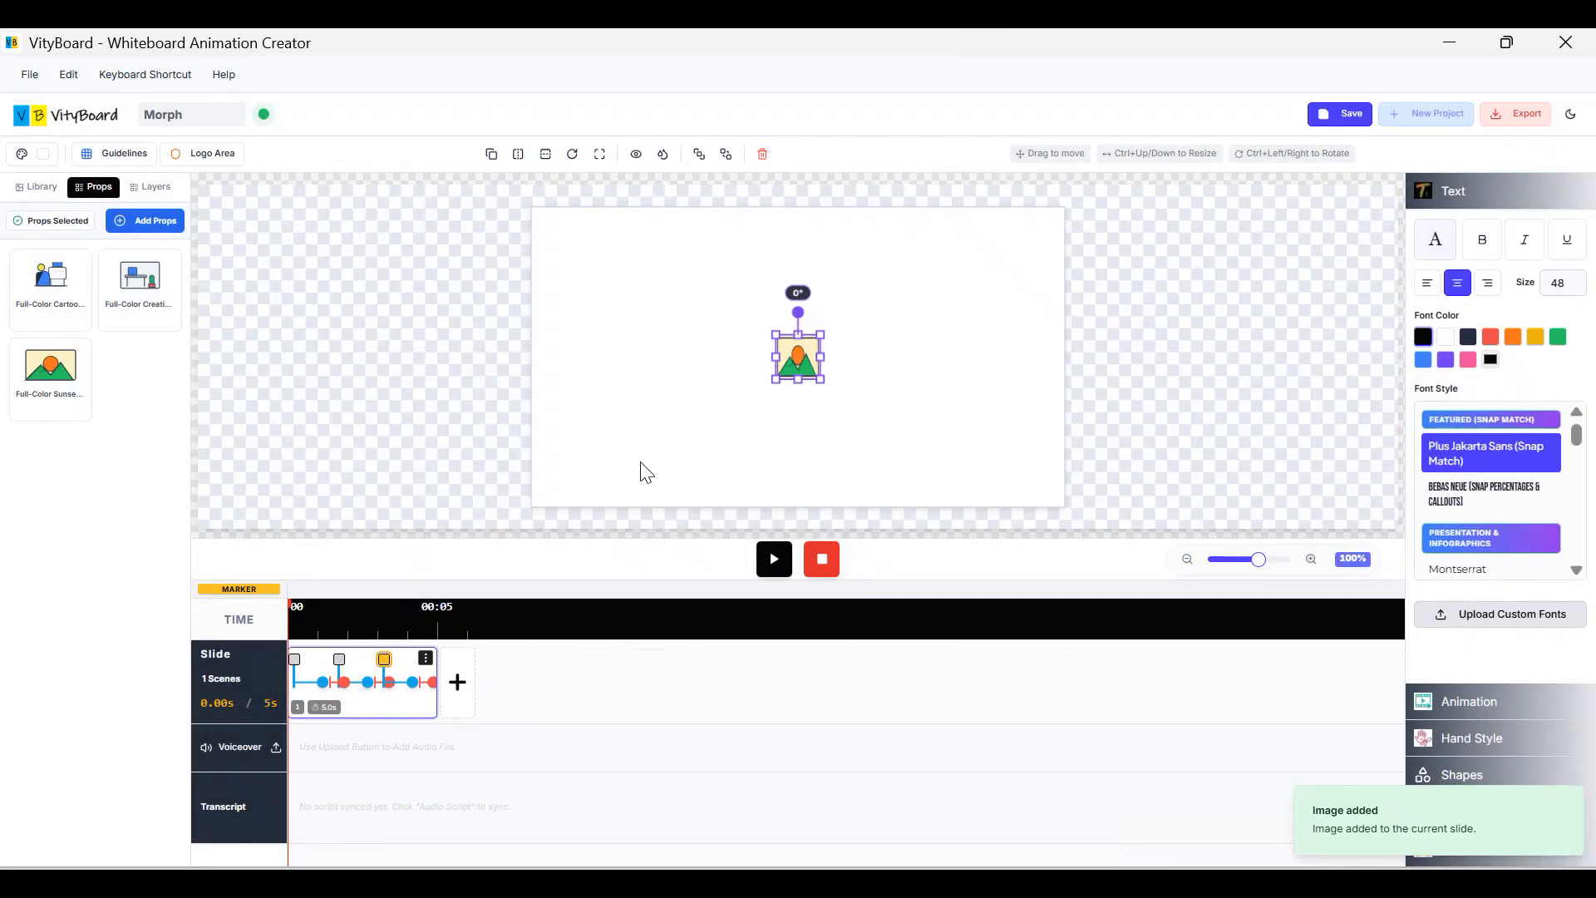
Move the sunset illustration left so it sits just outside the slide edge.
{"action": "left_click_drag", "start_coordinate": [790, 378], "coordinate": [570, 372]}
{"action": "left_click", "coordinate": [781, 375]}
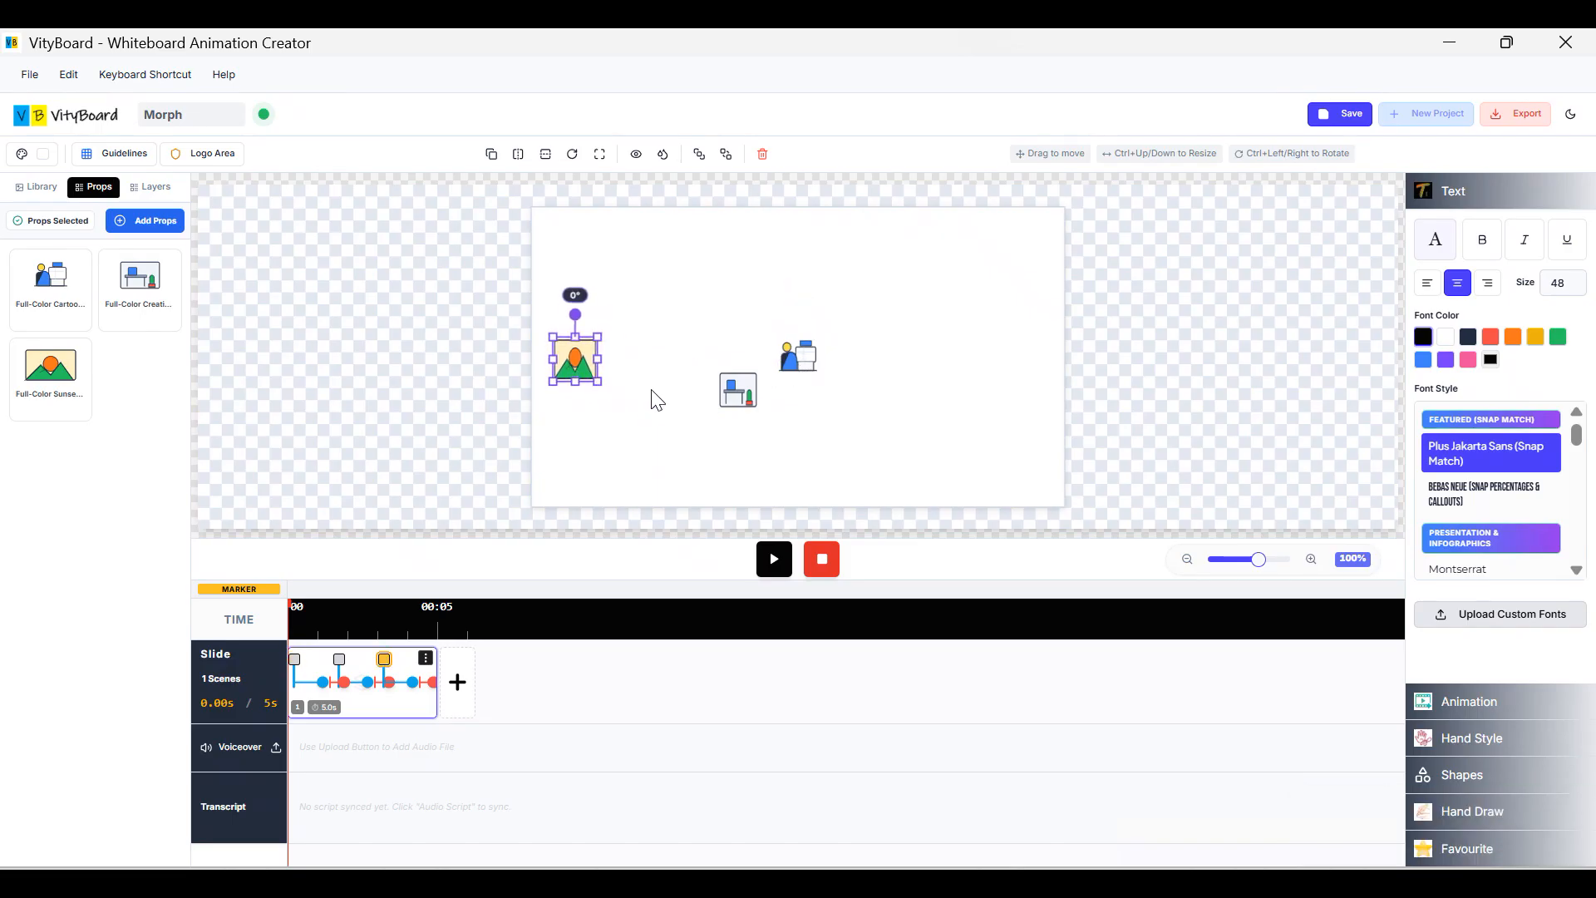
{"action": "left_click_drag", "start_coordinate": [570, 358], "coordinate": [476, 370]}
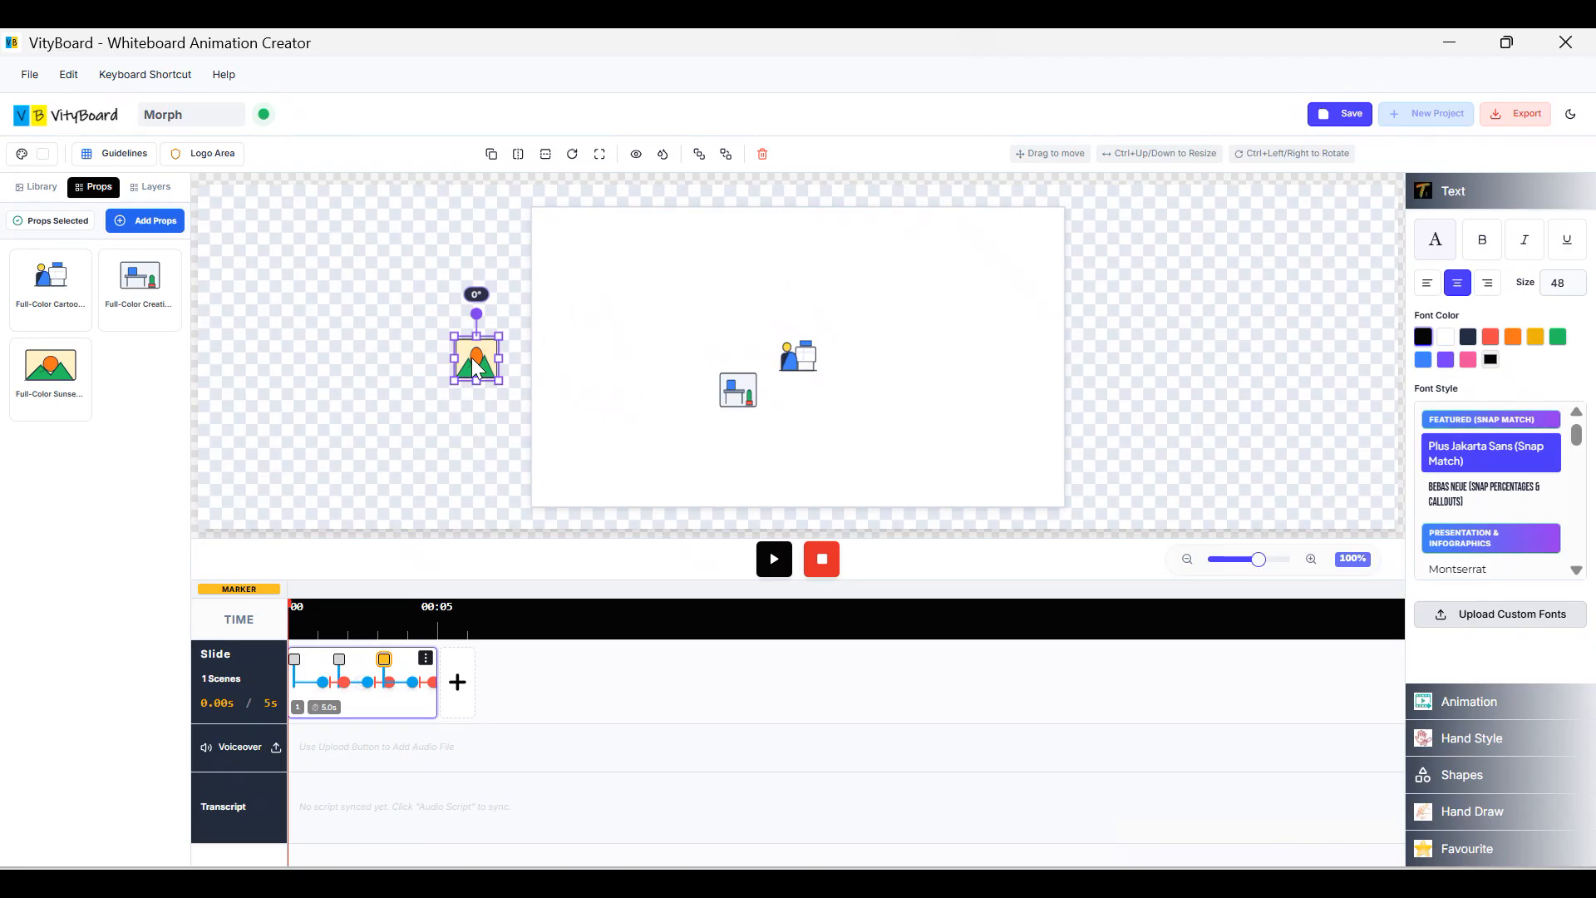
{"action": "left_click_drag", "start_coordinate": [472, 358], "coordinate": [473, 356]}
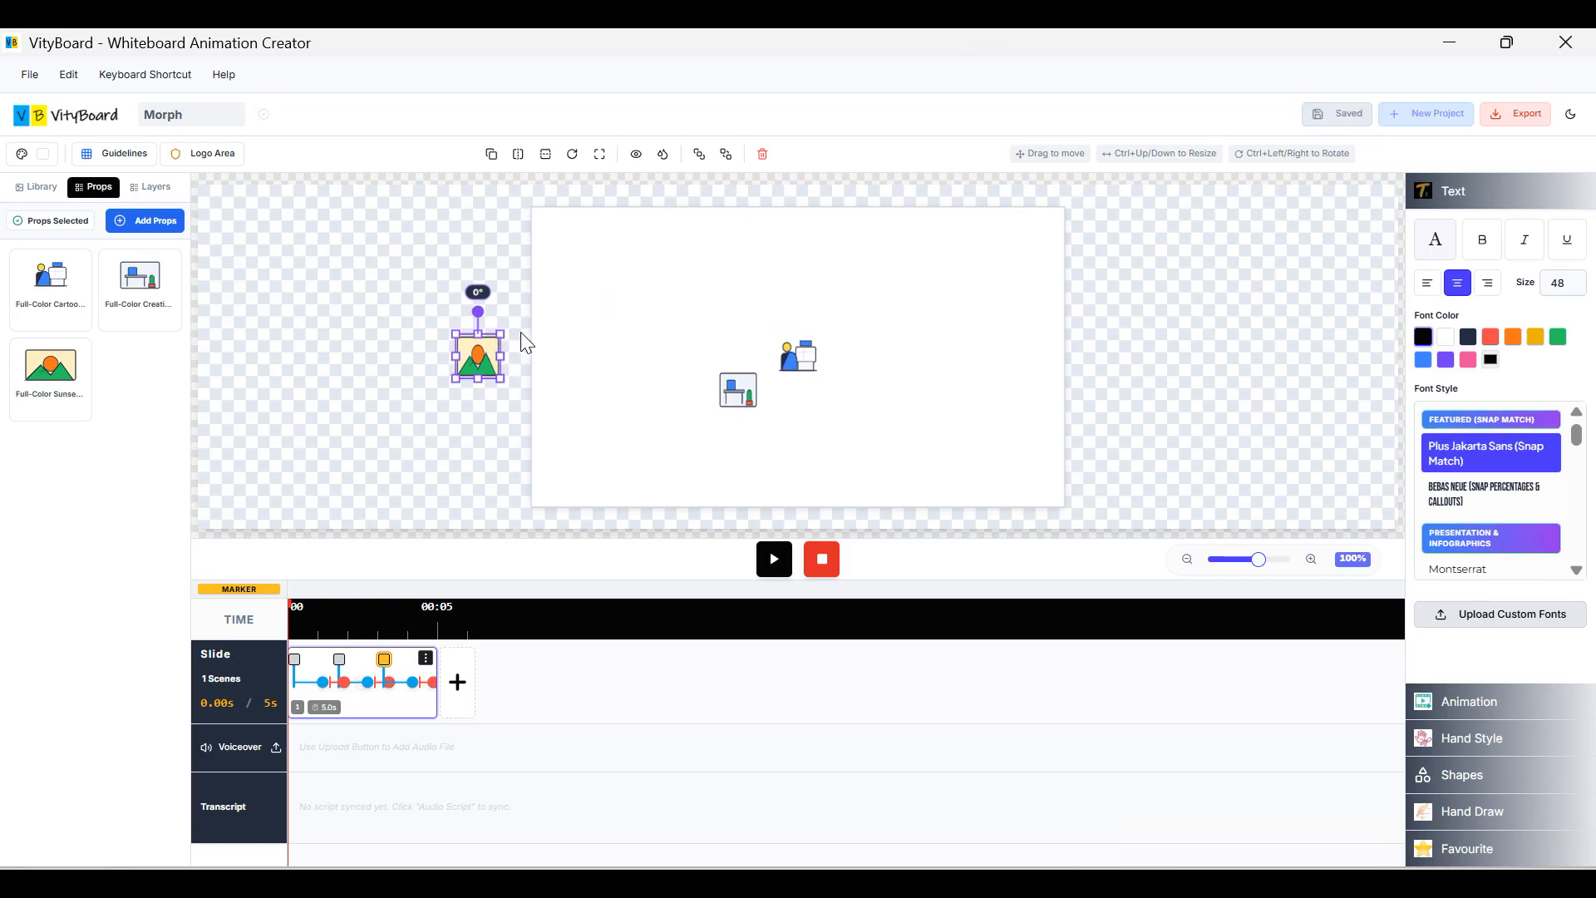
{"action": "left_click", "coordinate": [547, 342]}
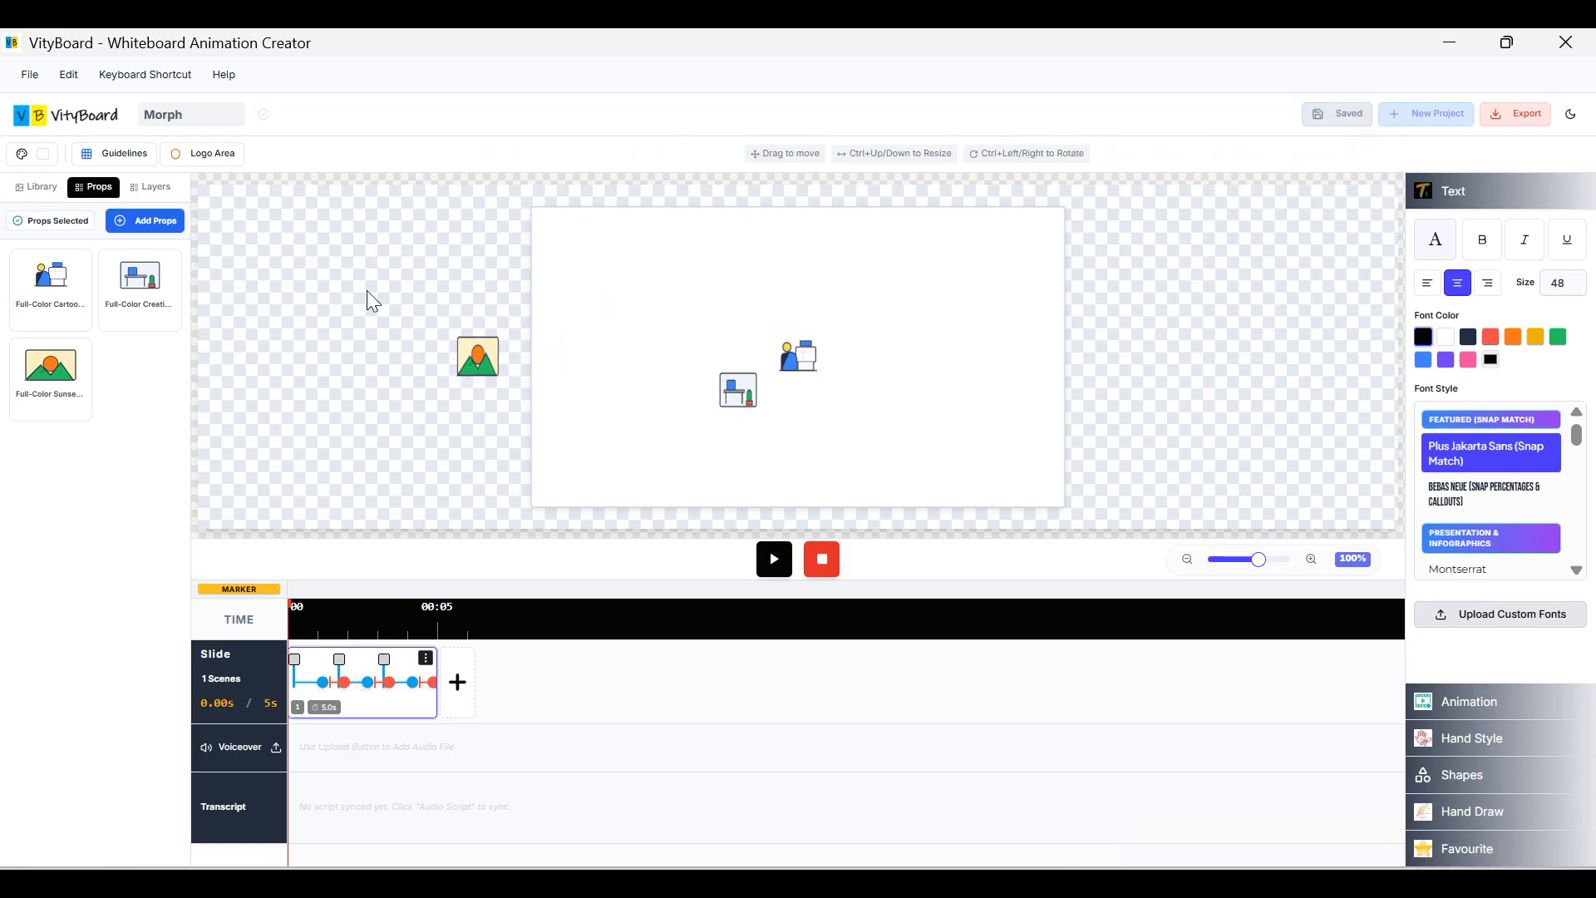
{"action": "left_click", "coordinate": [131, 164]}
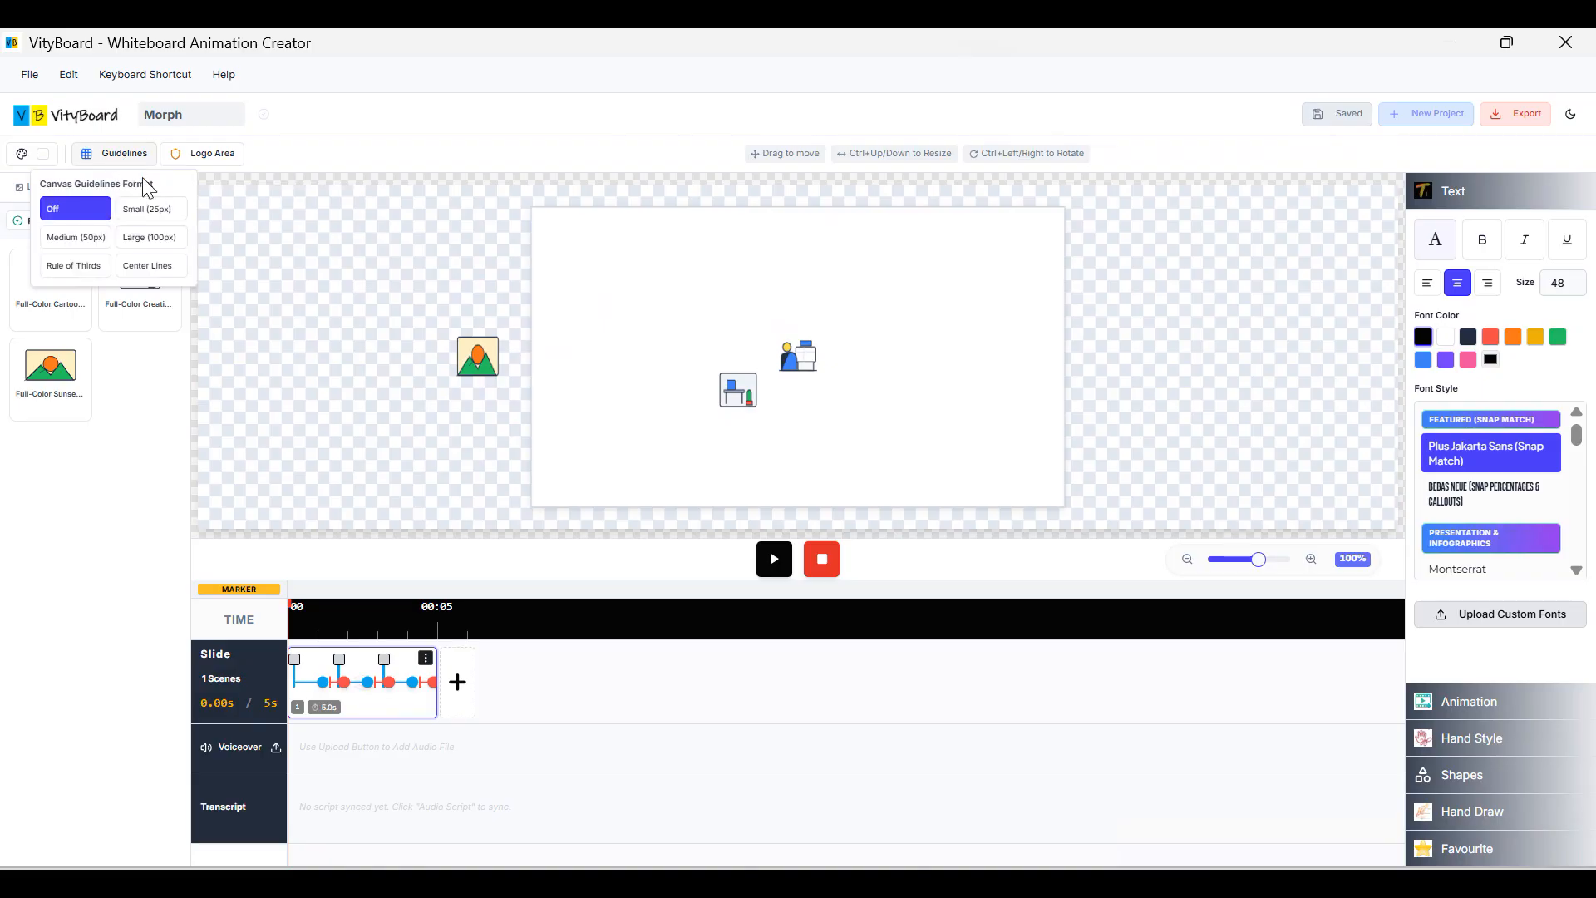
Switch guidelines to Large (100px) and shift the desk and office-worker props left of centre.
{"action": "left_click", "coordinate": [148, 239]}
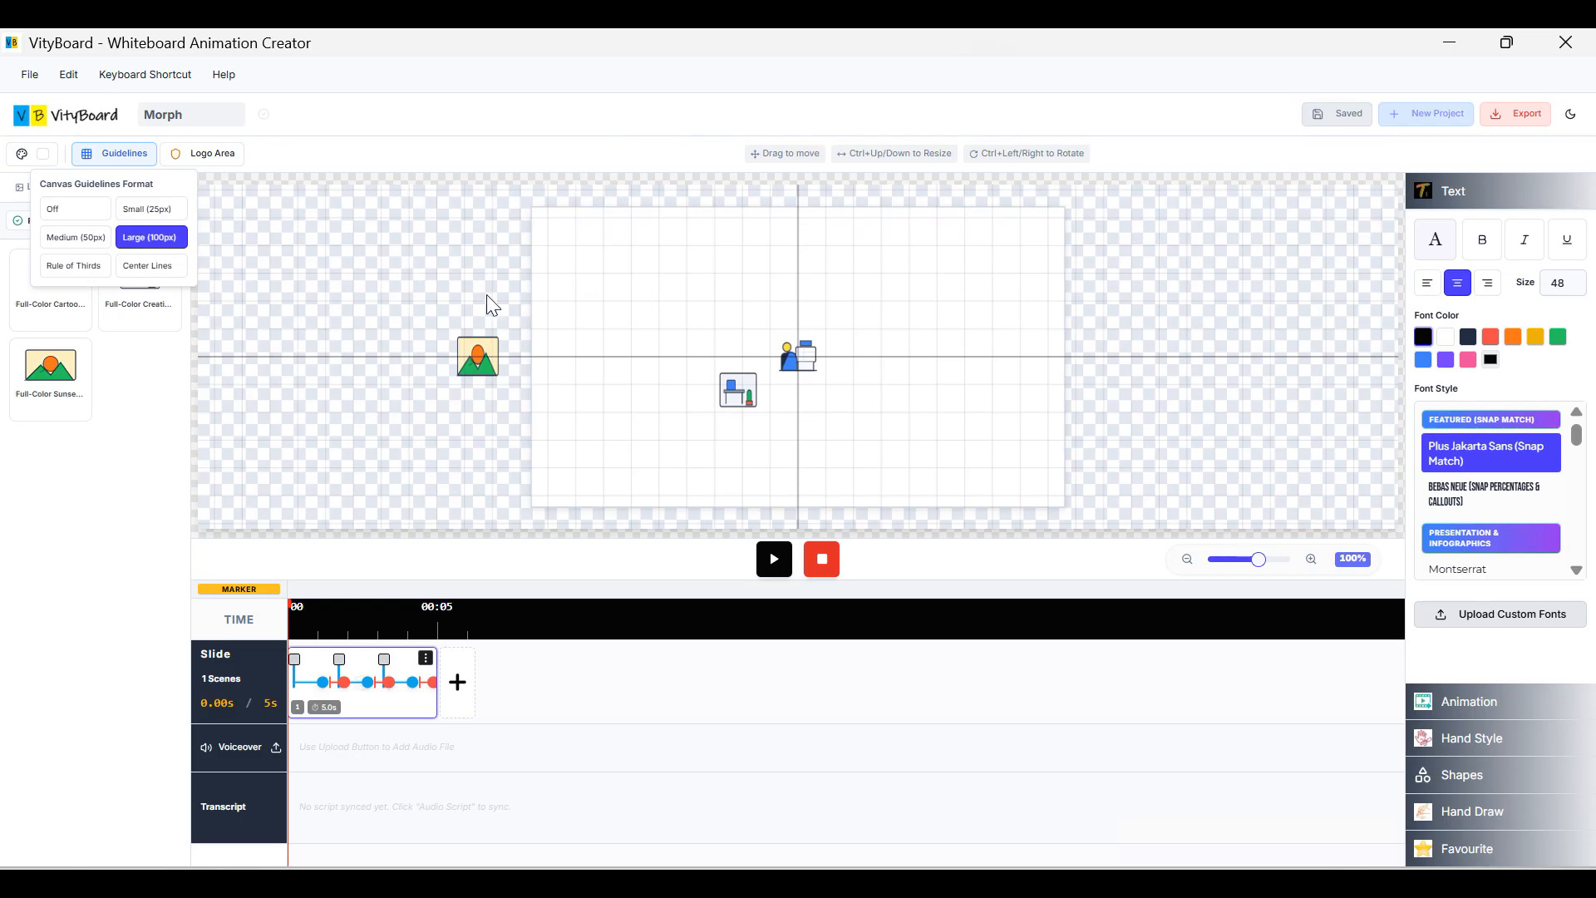
{"action": "left_click_drag", "start_coordinate": [731, 388], "coordinate": [596, 368]}
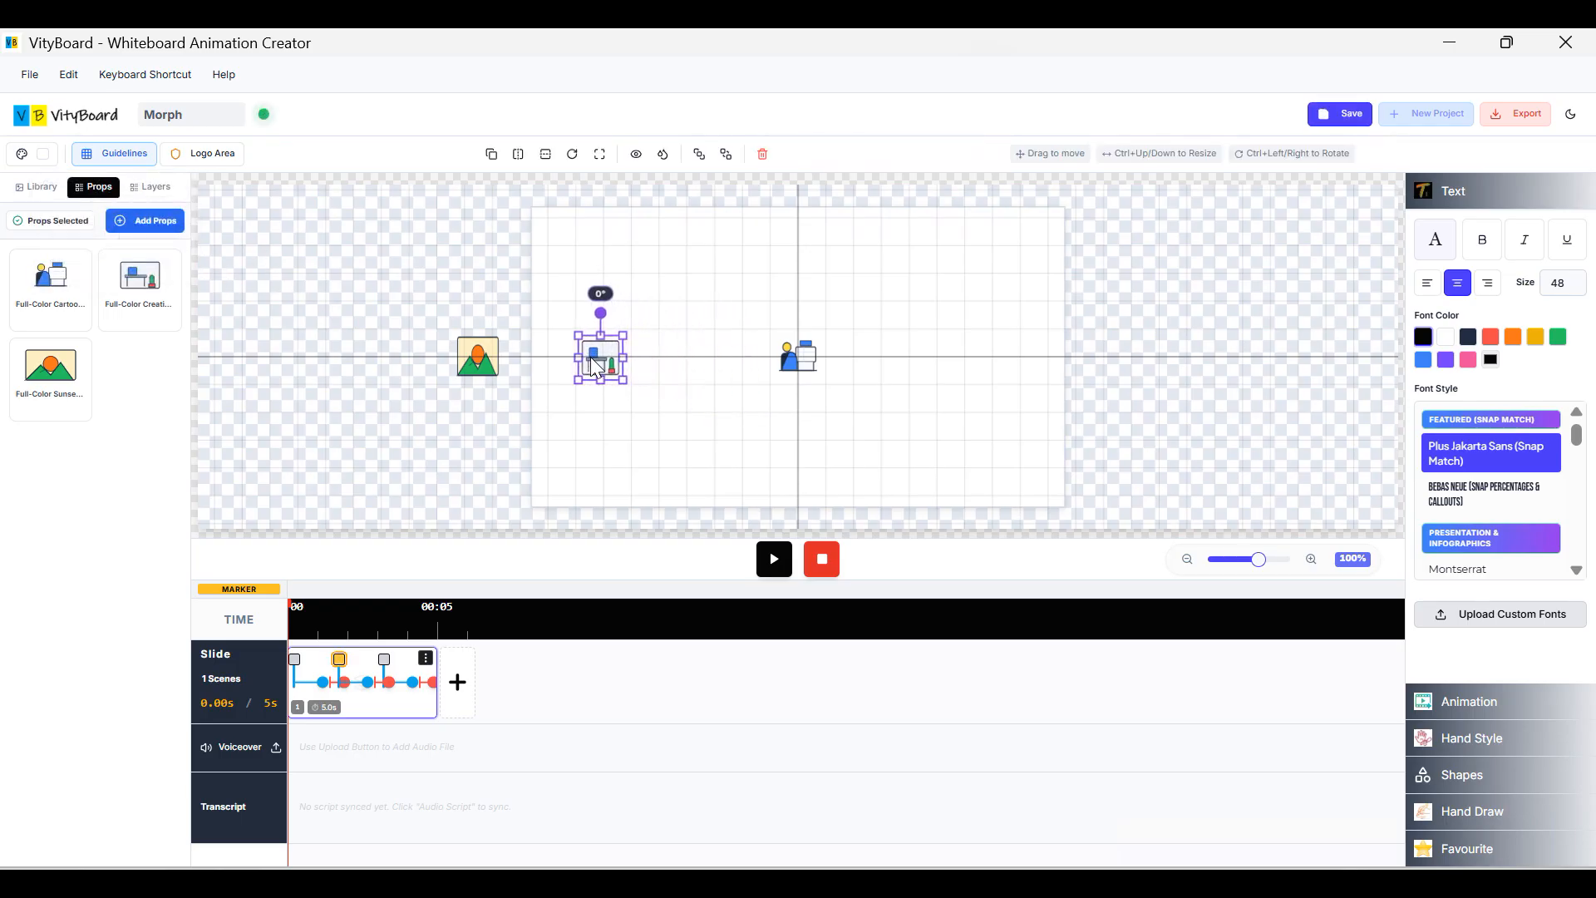
{"action": "left_click", "coordinate": [802, 374]}
{"action": "left_click_drag", "start_coordinate": [804, 362], "coordinate": [691, 363]}
{"action": "left_click", "coordinate": [813, 361]}
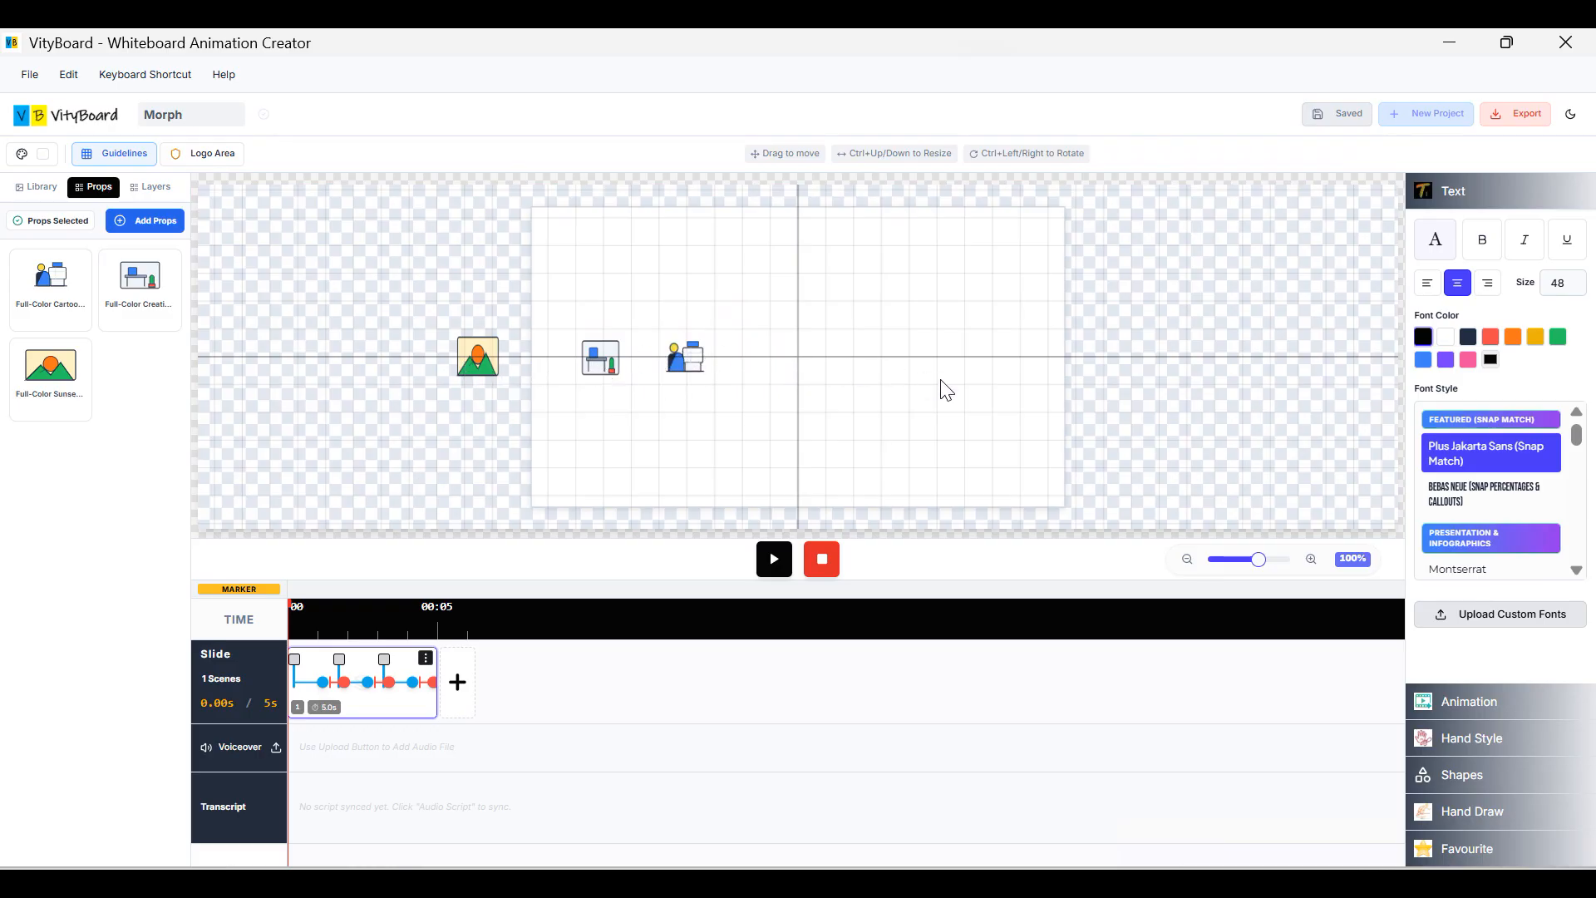
{"action": "left_click", "coordinate": [694, 368]}
{"action": "left_click", "coordinate": [611, 362]}
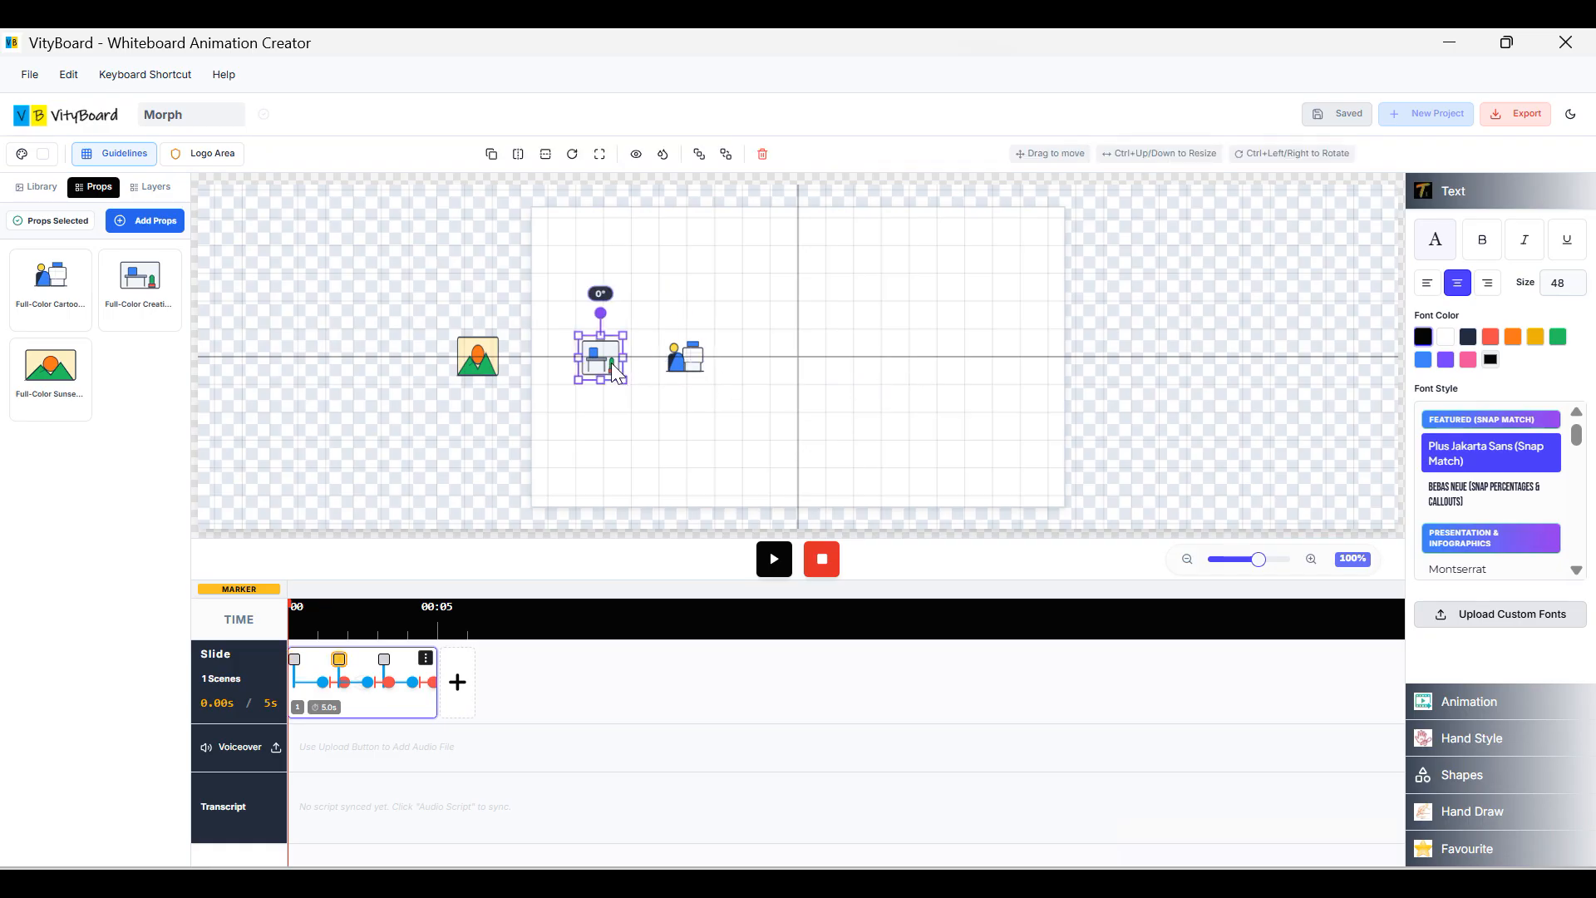
{"action": "left_click", "coordinate": [630, 462]}
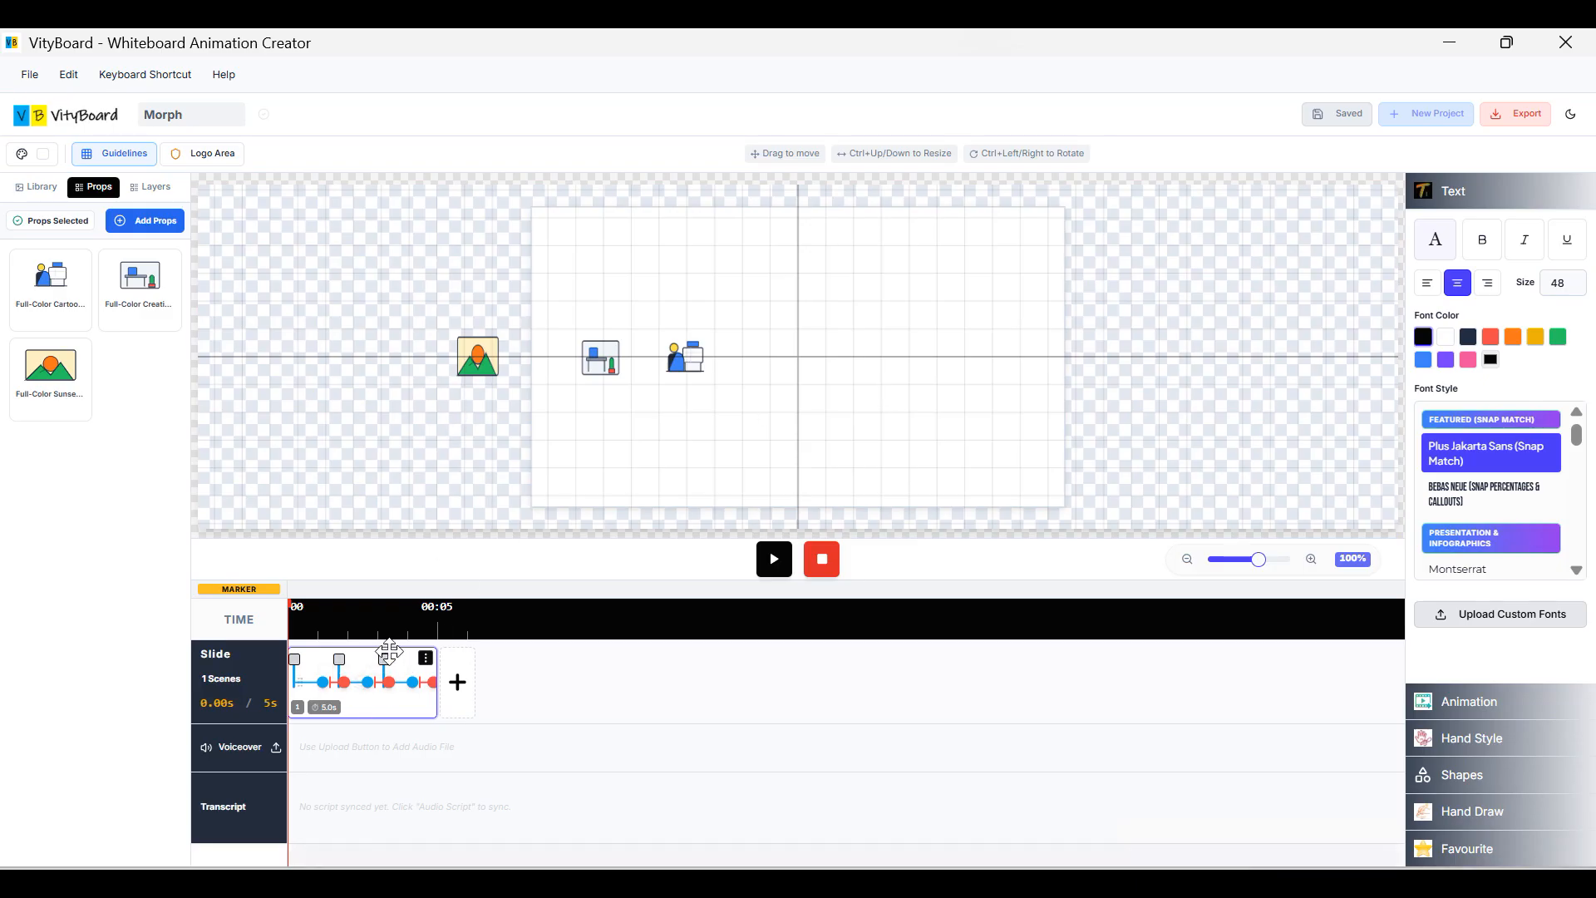
Set the office-worker illustration's animation to No Animation.
{"action": "left_click", "coordinate": [1483, 207]}
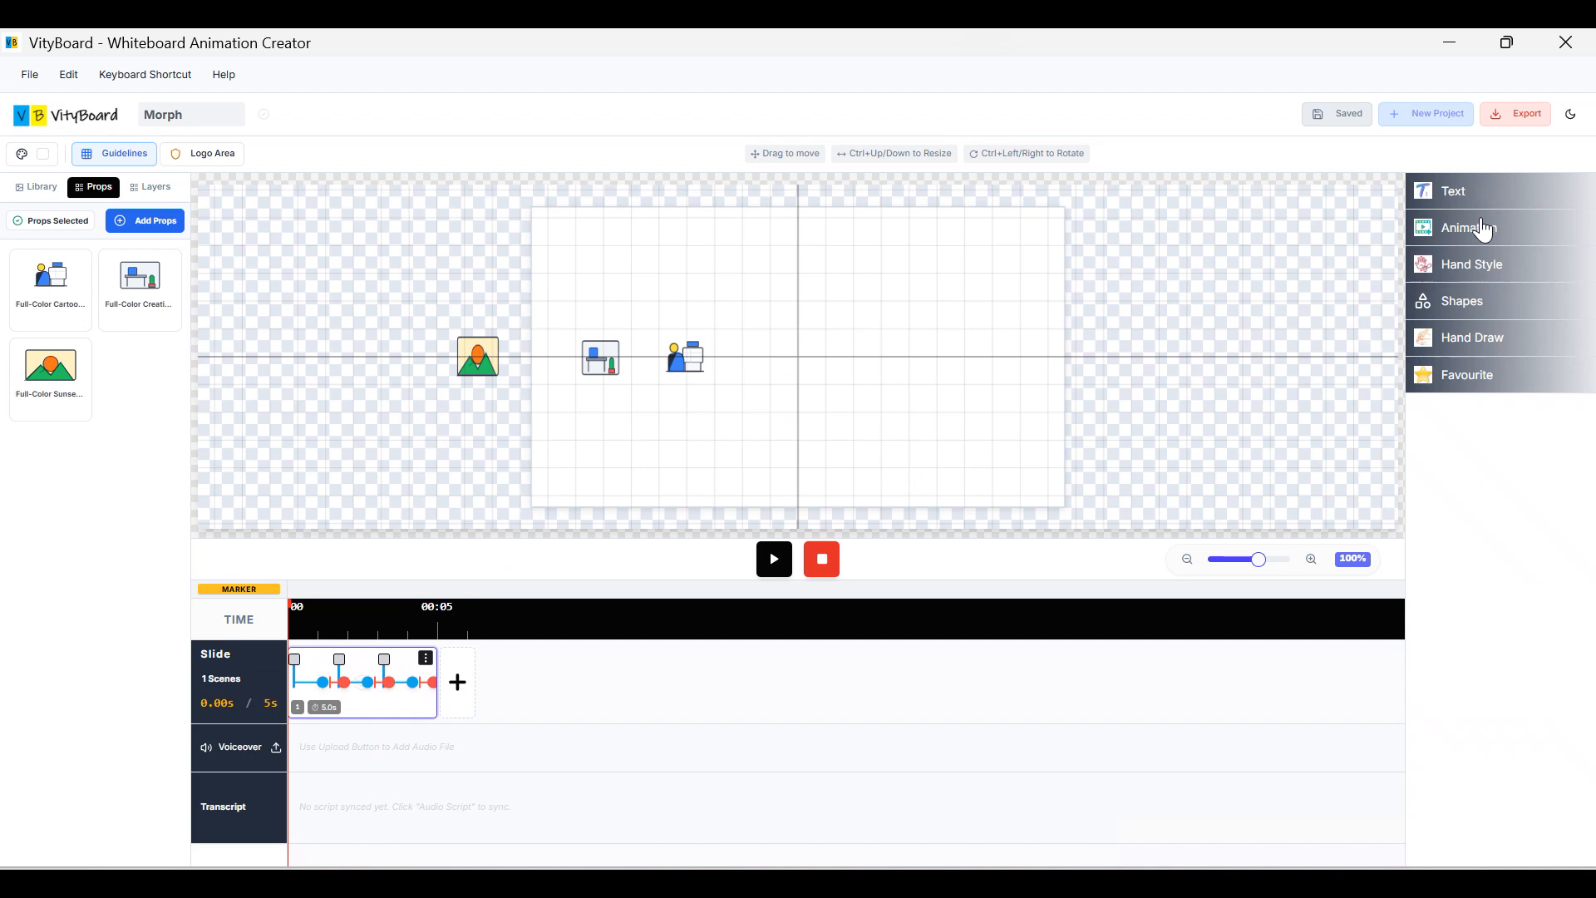
{"action": "left_click", "coordinate": [1486, 230]}
{"action": "left_click", "coordinate": [696, 372]}
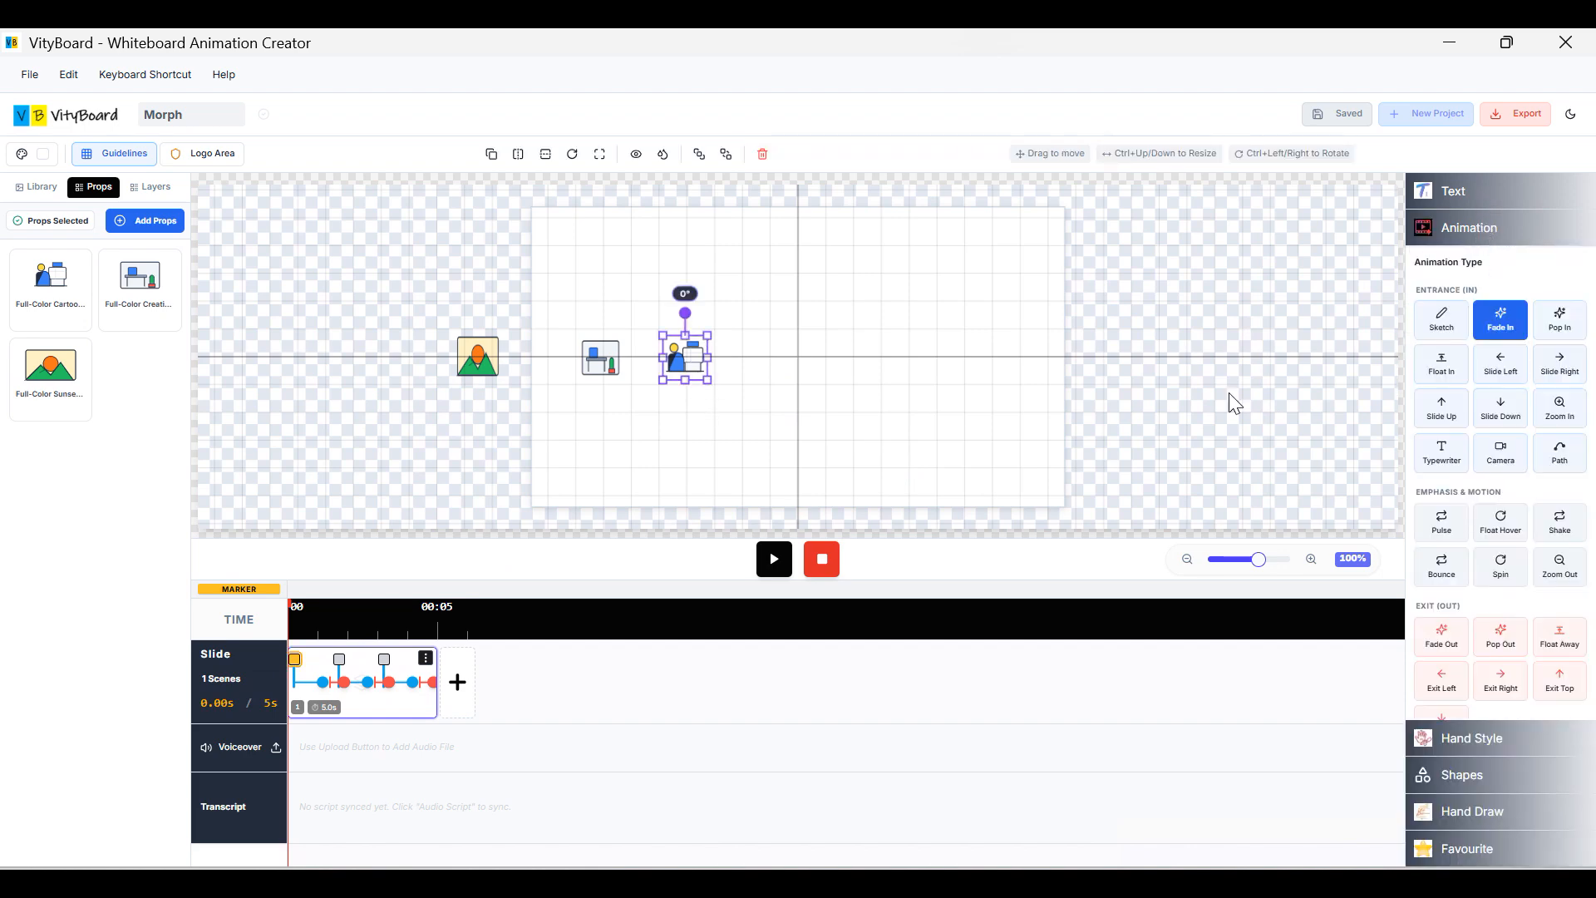
{"action": "scroll", "coordinate": [1488, 526], "scroll_direction": "down", "scroll_amount": 5}
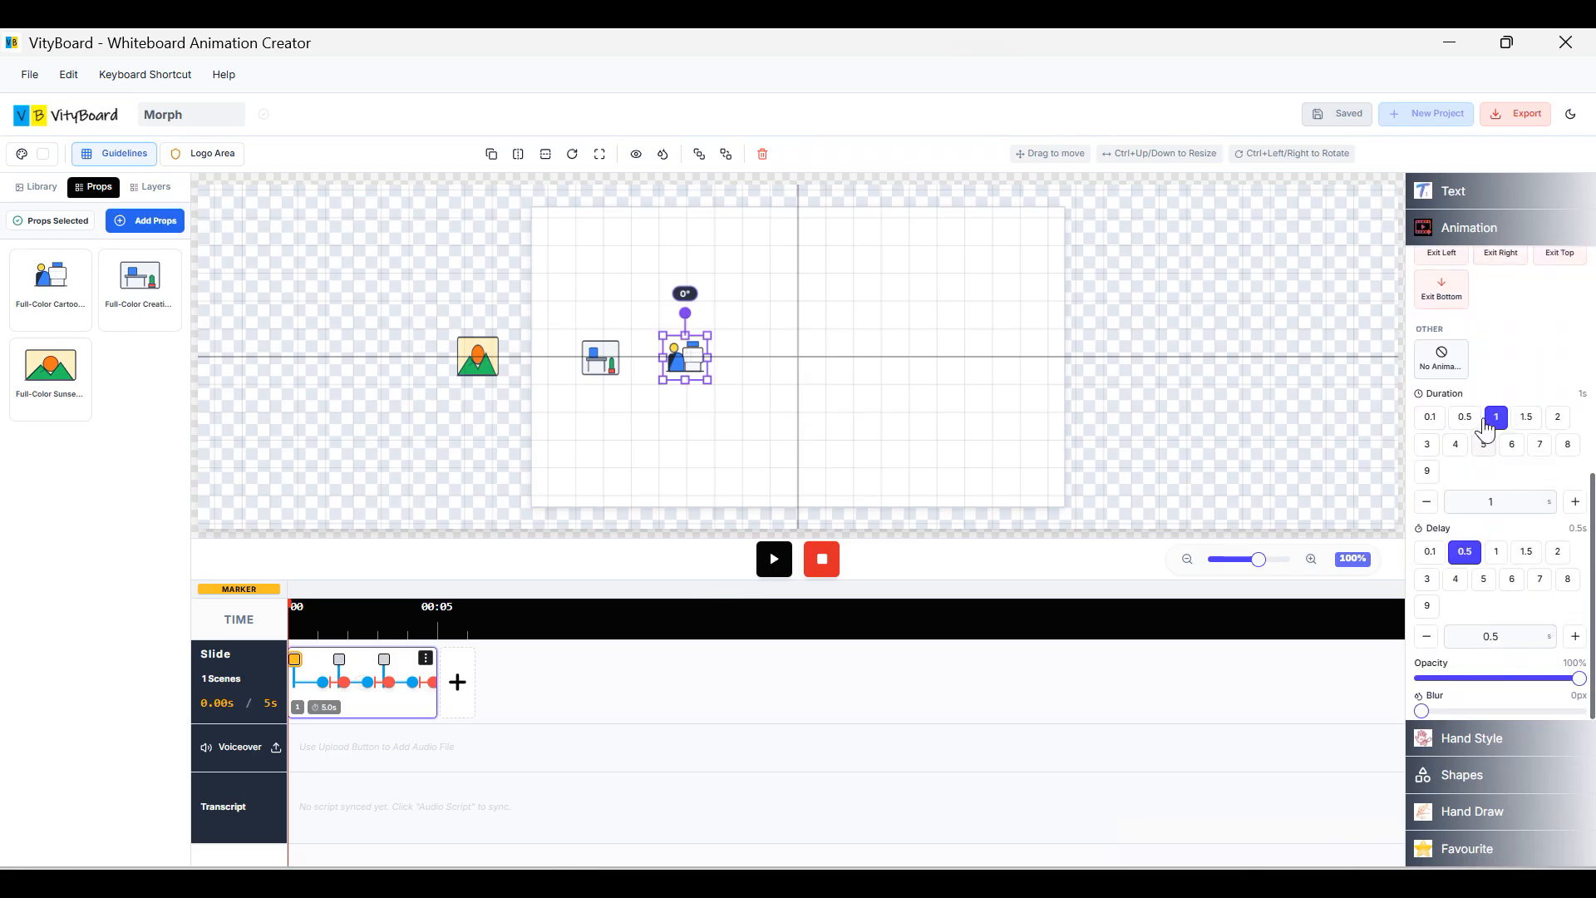
{"action": "left_click", "coordinate": [1443, 374]}
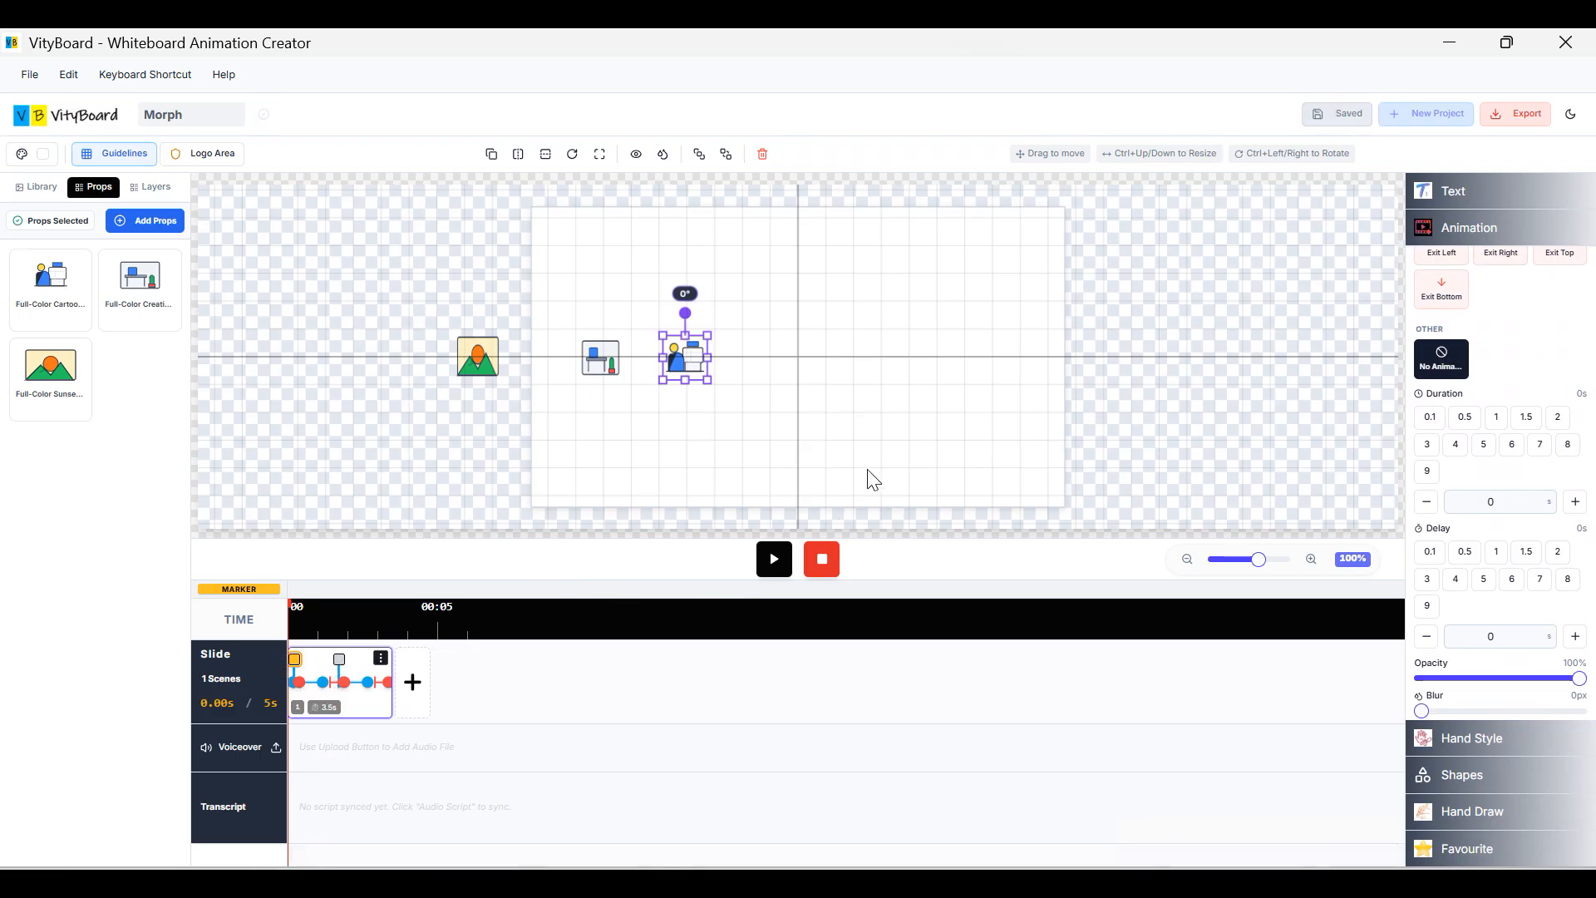
{"action": "left_click", "coordinate": [1463, 354]}
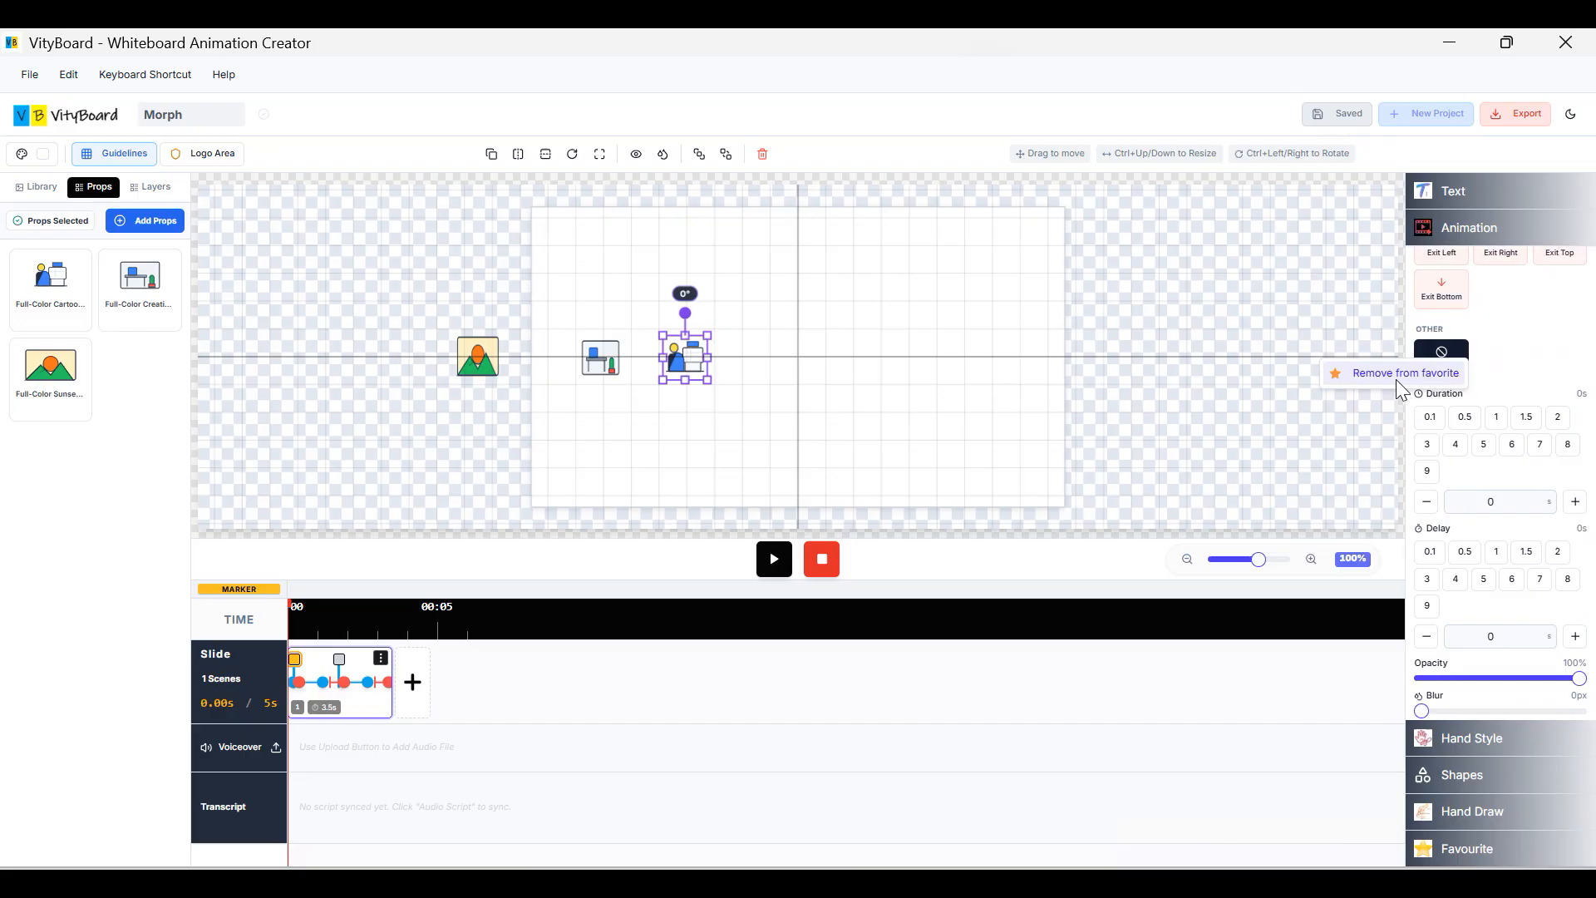
{"action": "left_click", "coordinate": [1522, 344]}
{"action": "left_click", "coordinate": [1502, 231]}
Apply the No Animation favourite preset to the desk and sunset illustrations.
{"action": "left_click", "coordinate": [1478, 376]}
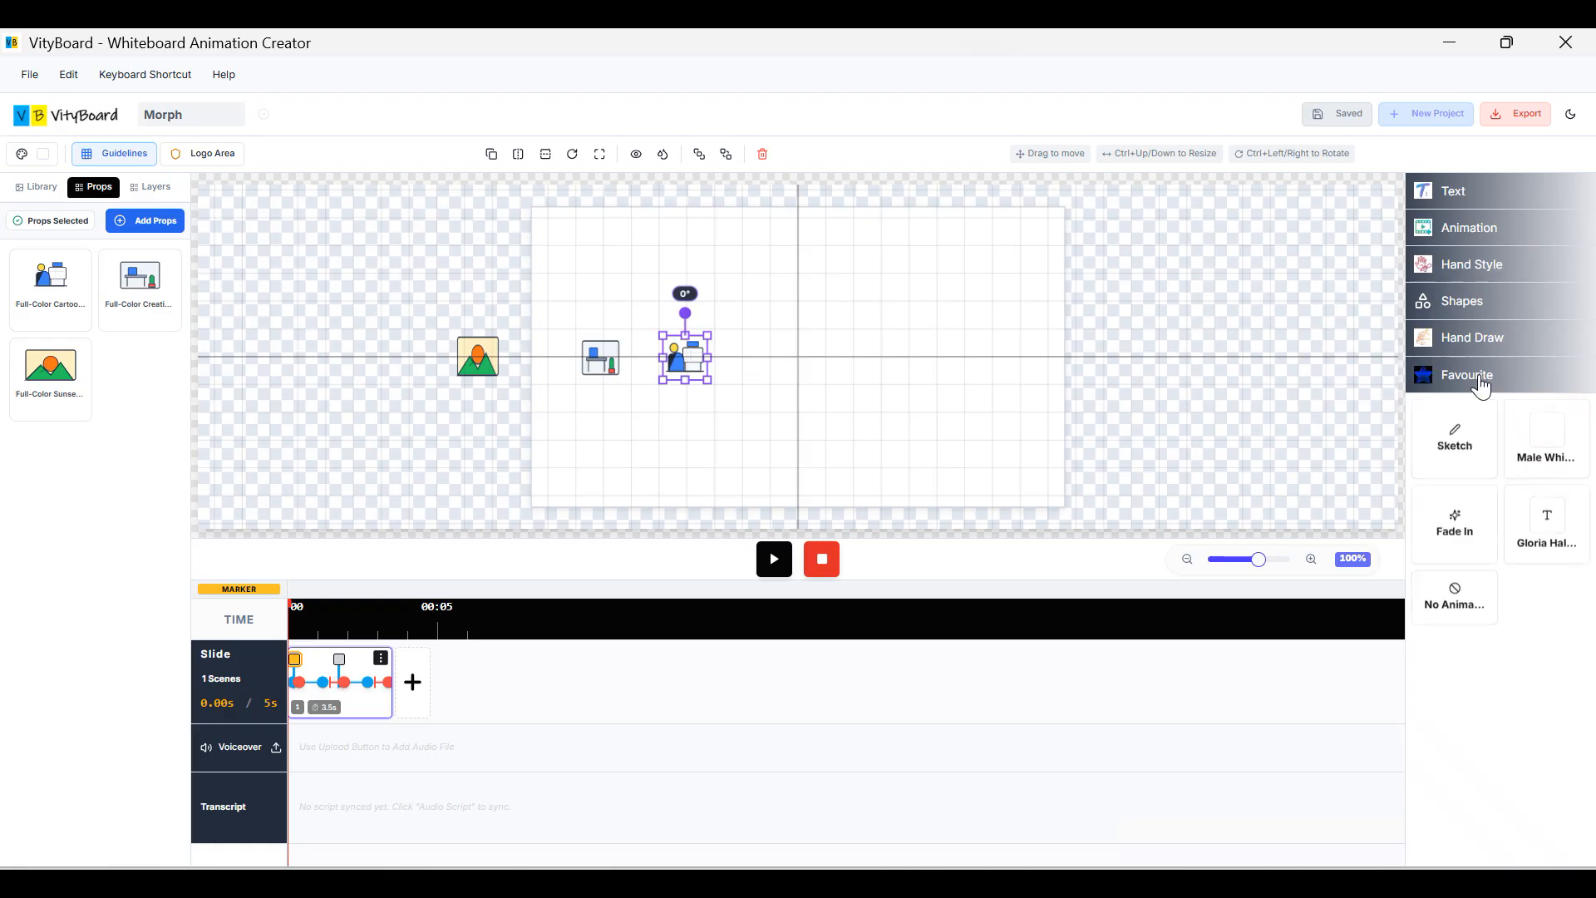
{"action": "left_click", "coordinate": [601, 362]}
{"action": "left_click", "coordinate": [1441, 620]}
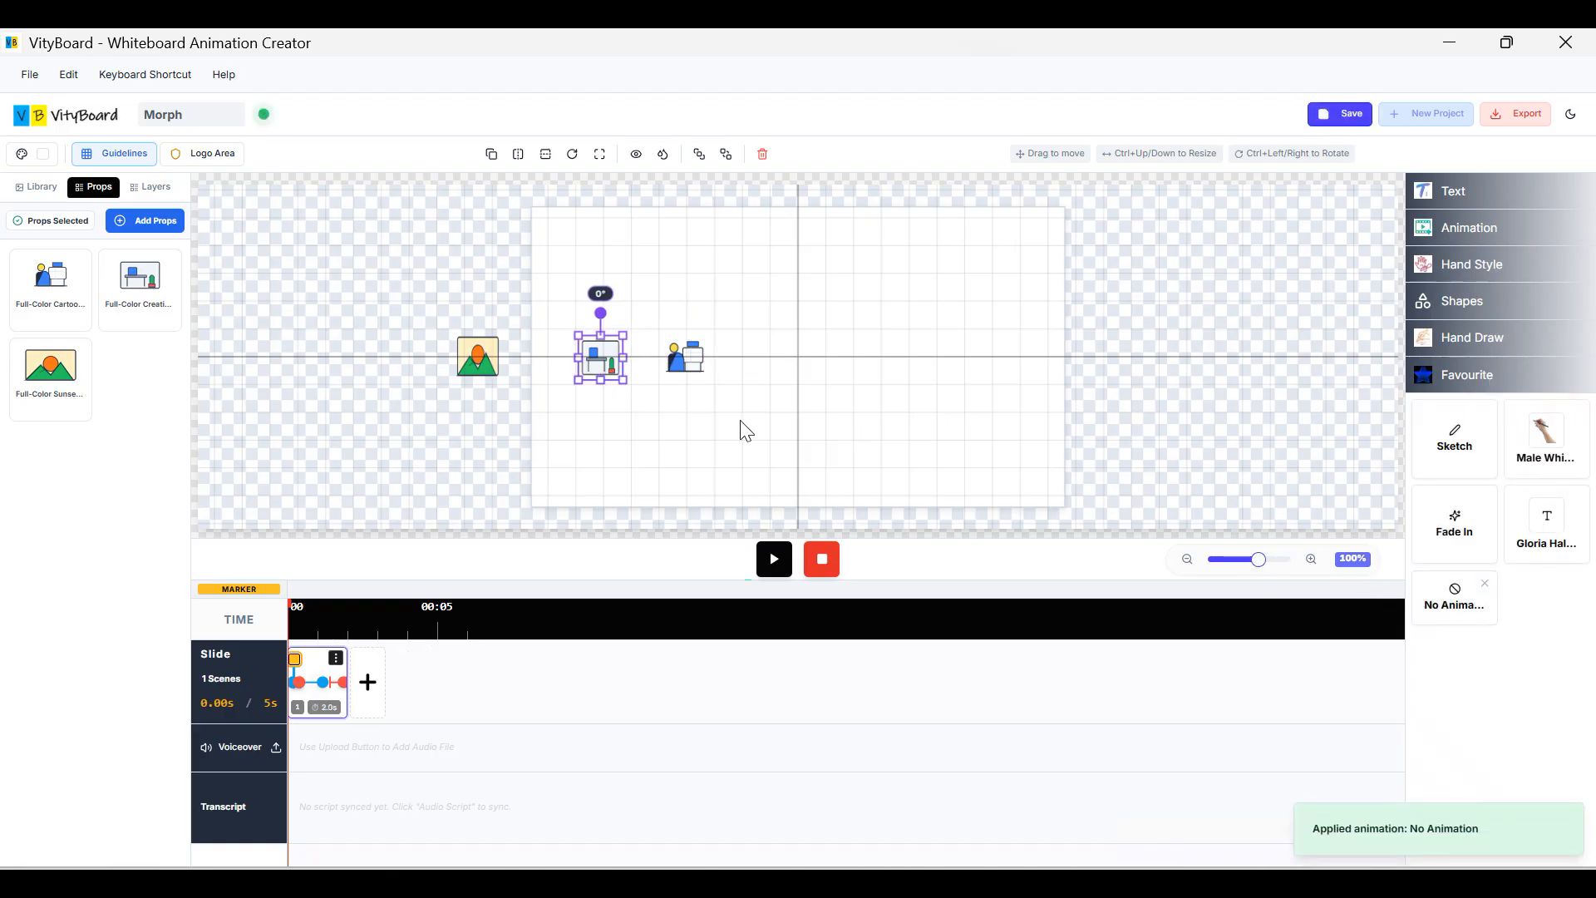
{"action": "left_click", "coordinate": [484, 359]}
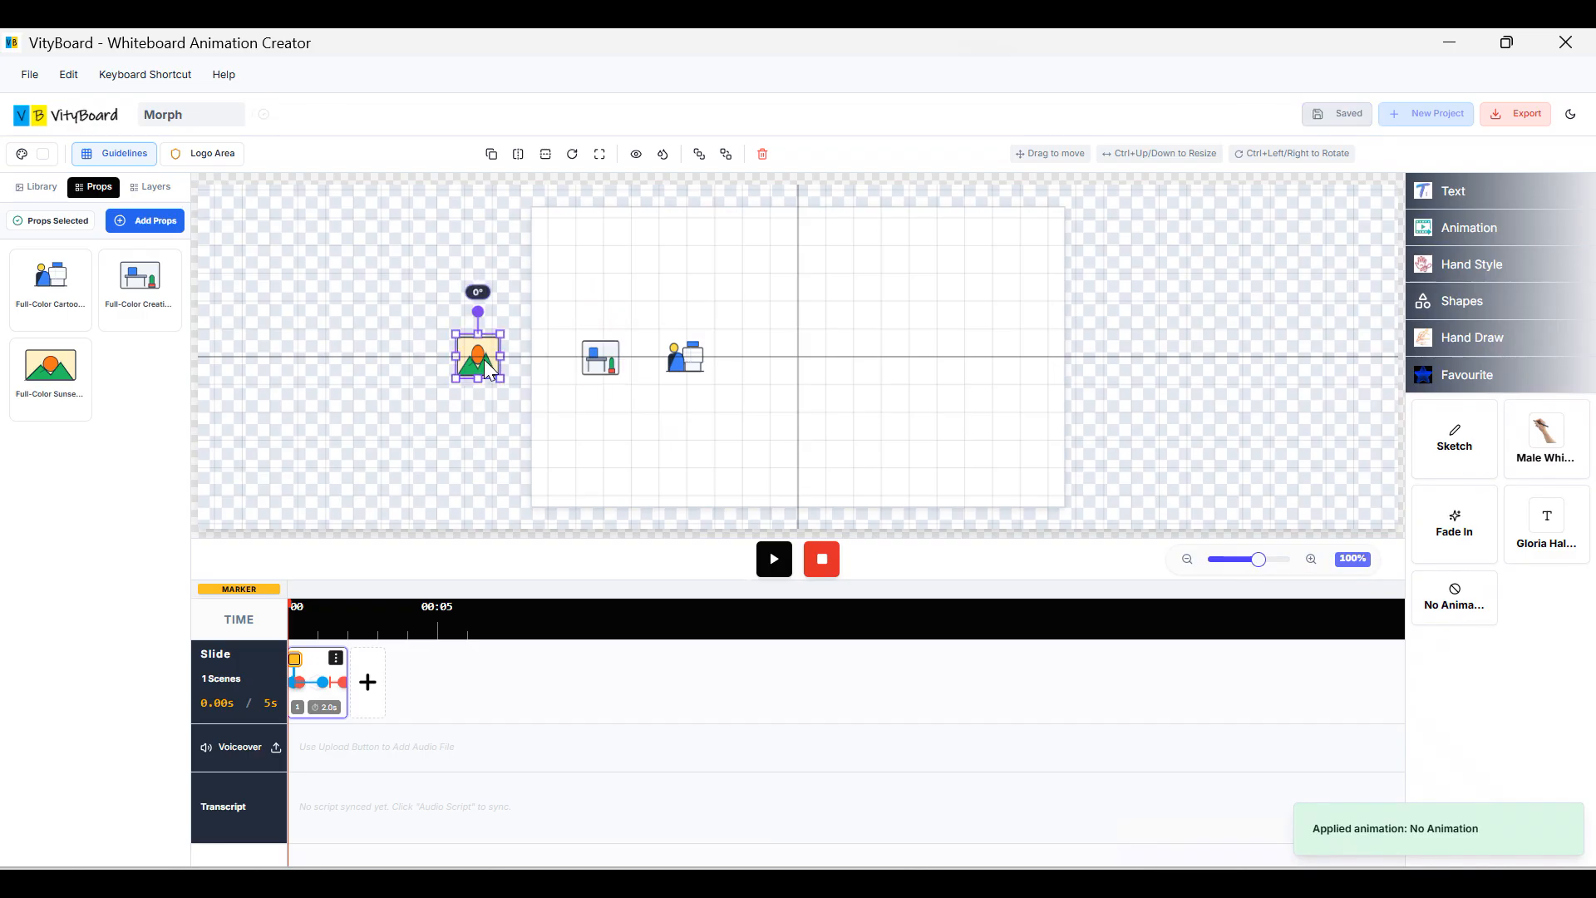
{"action": "left_click", "coordinate": [1457, 612]}
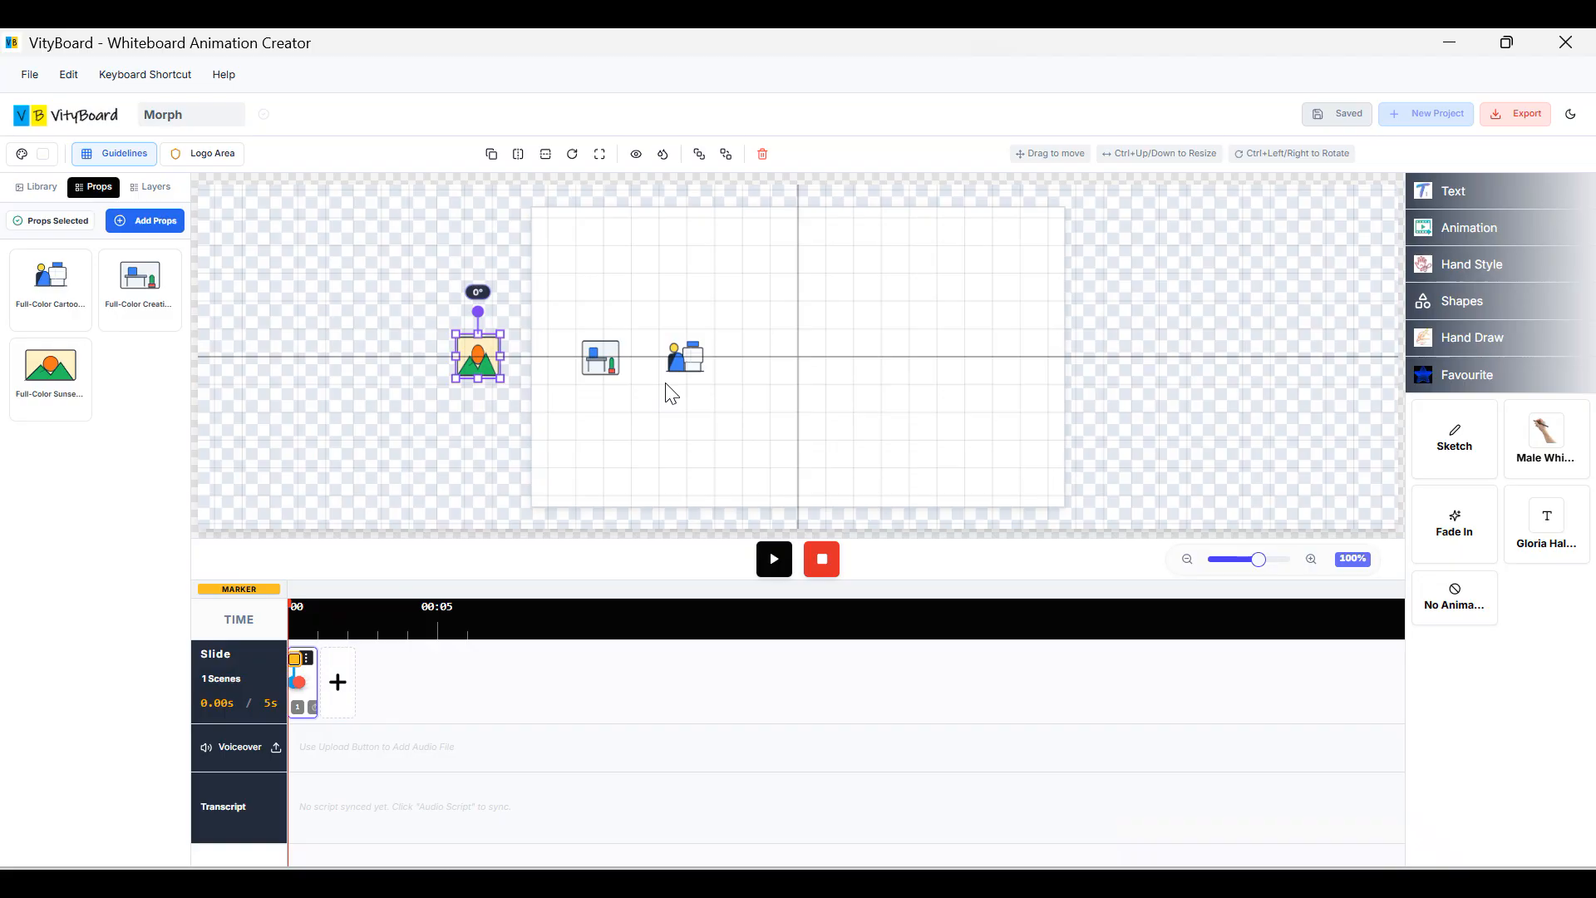
Duplicate slide 1 and turn off the Morph transition on the copy.
{"action": "left_click", "coordinate": [307, 660]}
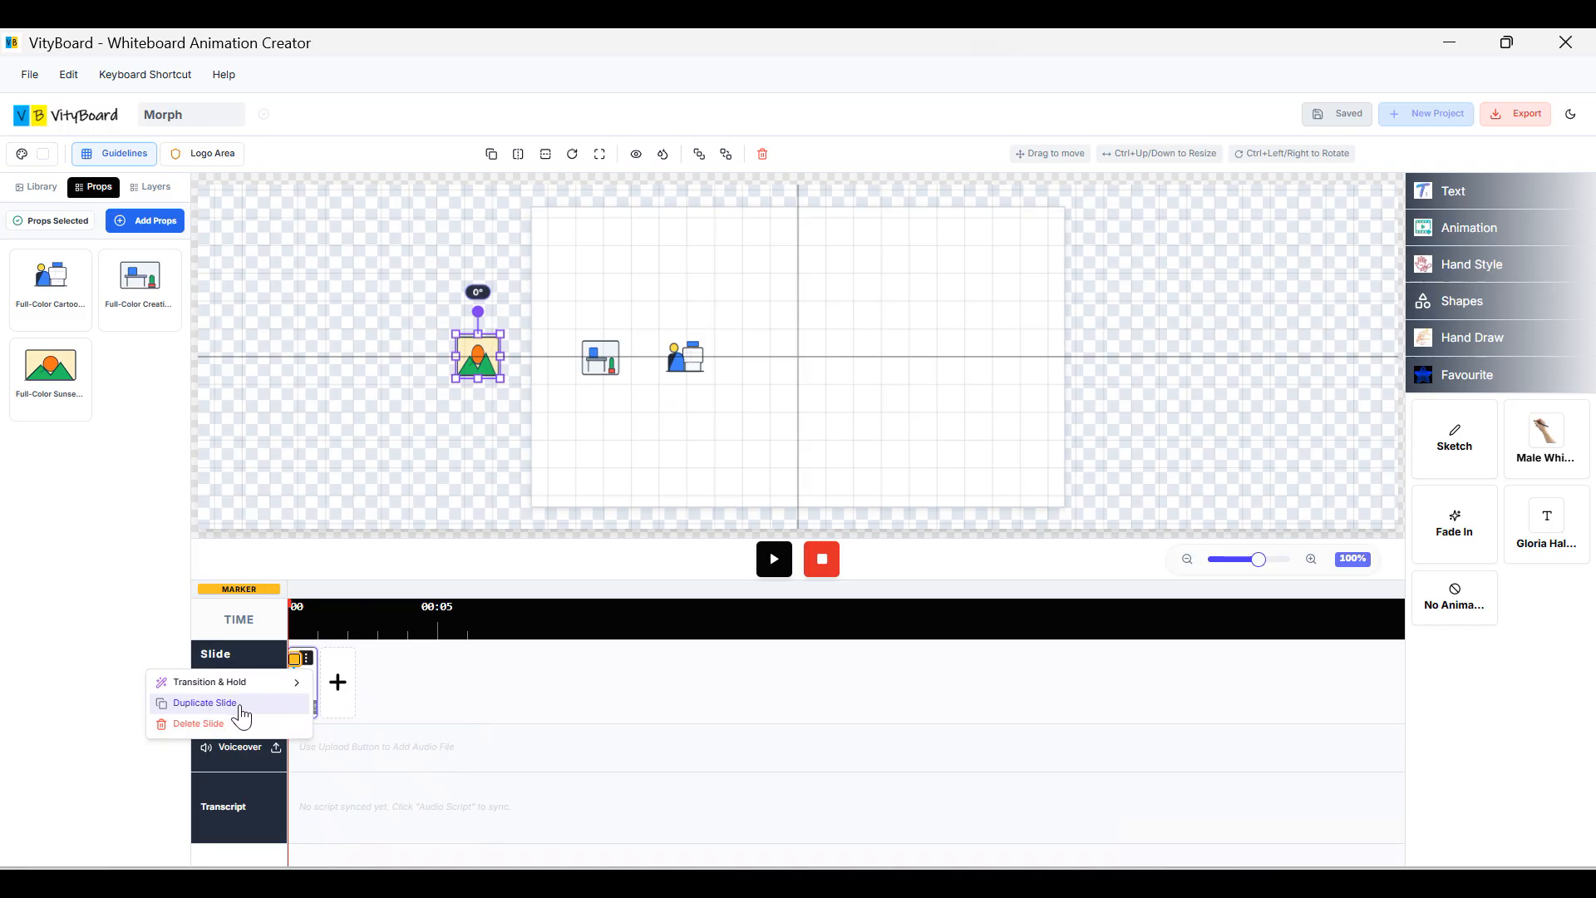
{"action": "left_click", "coordinate": [242, 715]}
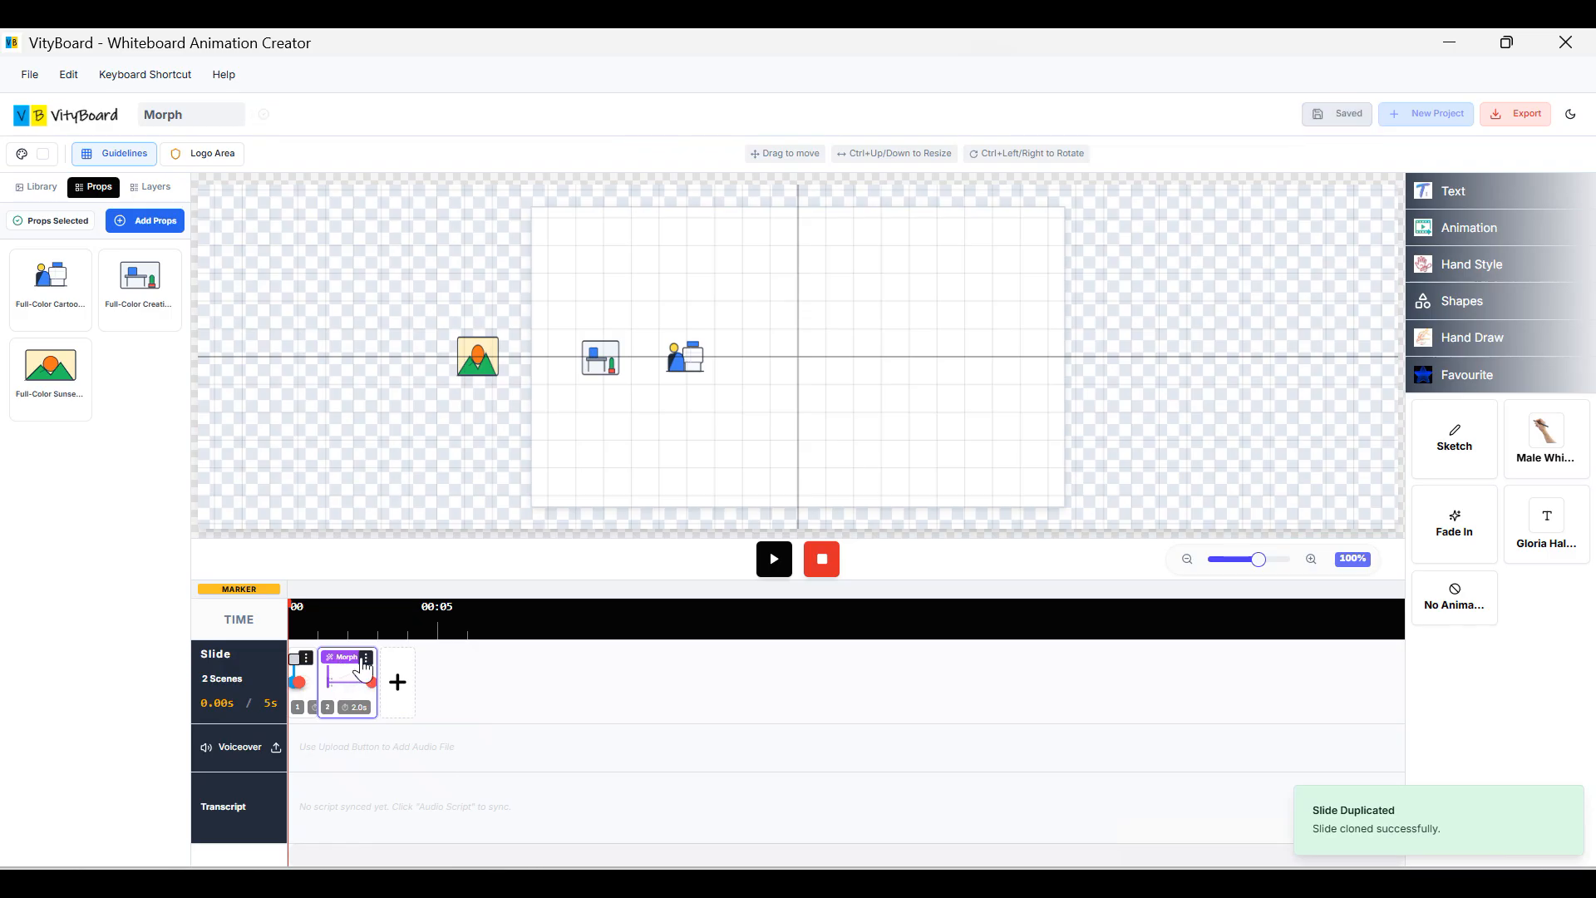
{"action": "left_click", "coordinate": [367, 660]}
{"action": "mouse_move", "coordinate": [325, 688]}
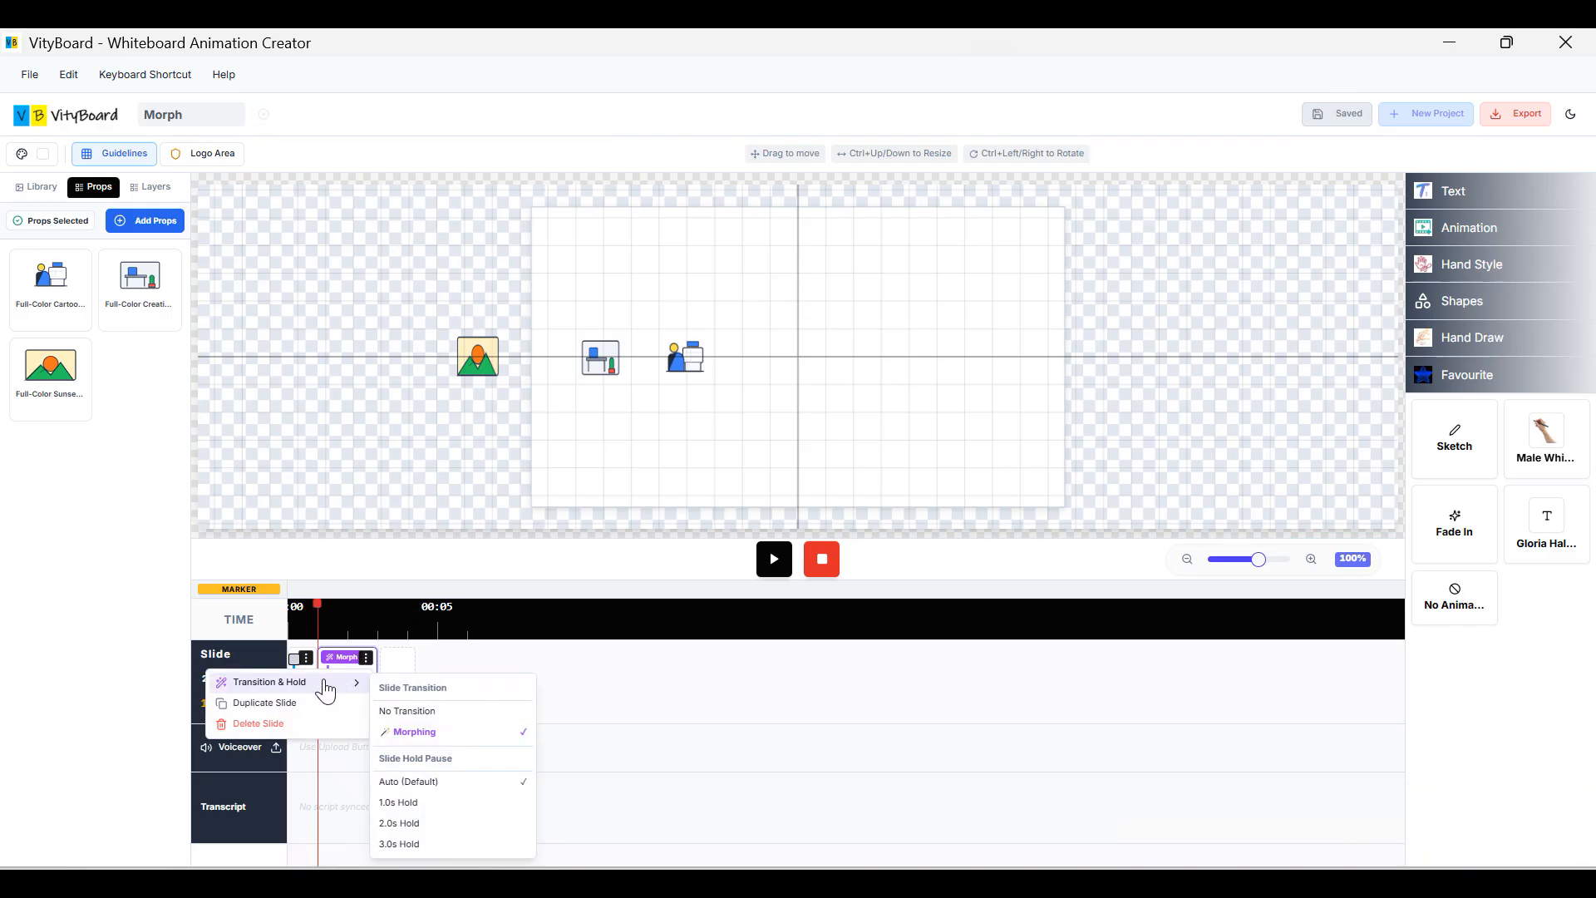
{"action": "left_click", "coordinate": [451, 717]}
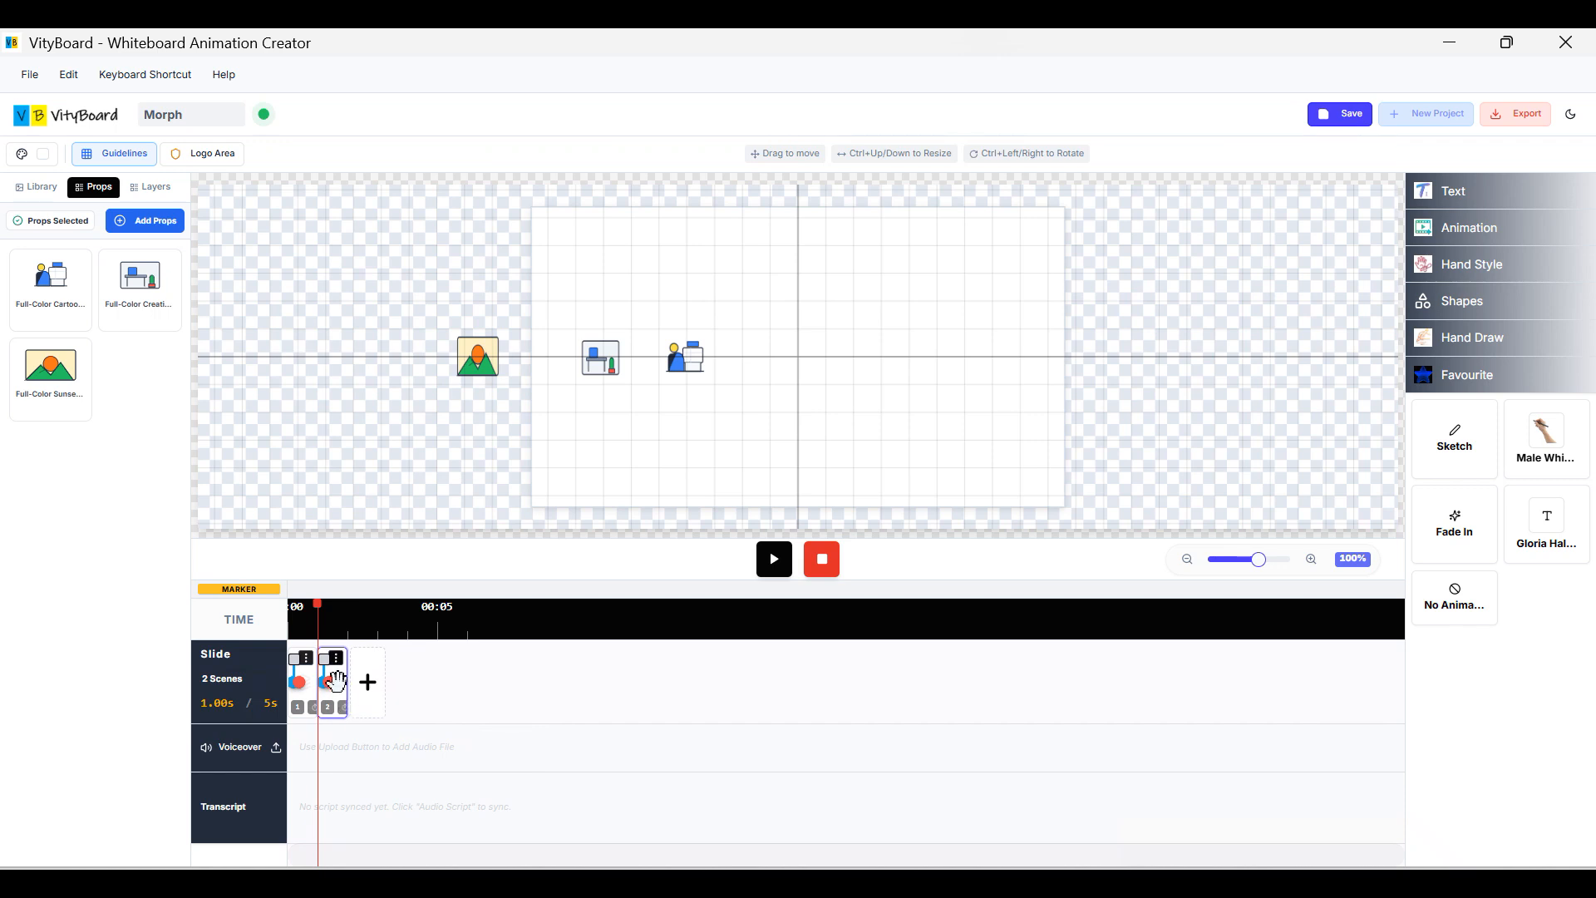
Delete the unwanted second slide, confirming the deletion.
{"action": "left_click", "coordinate": [337, 660]}
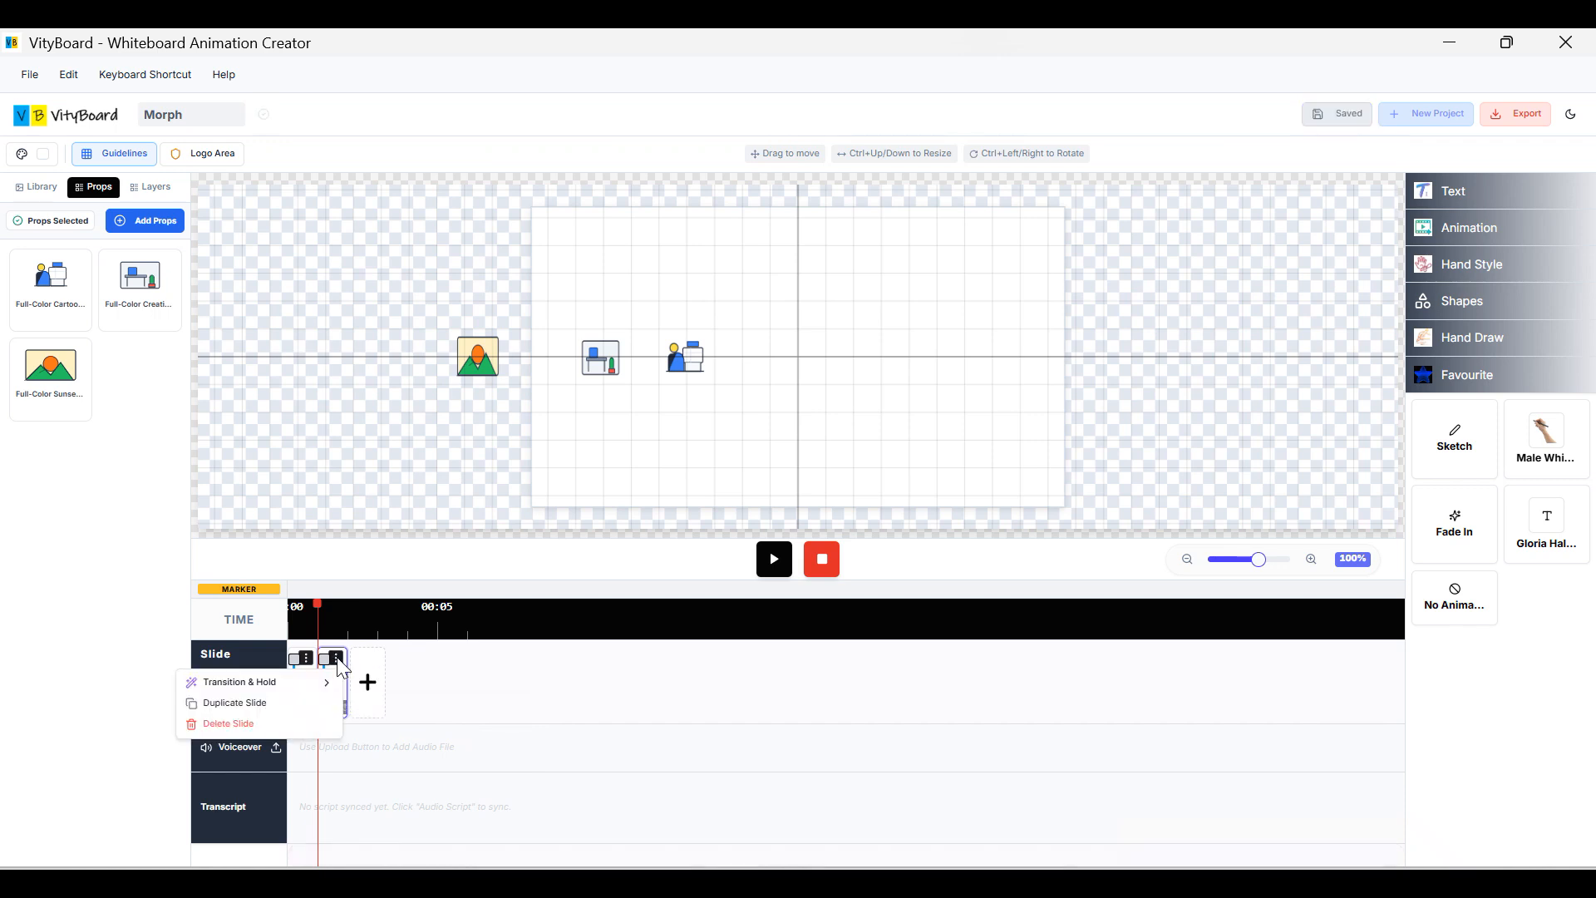
{"action": "left_click", "coordinate": [254, 725]}
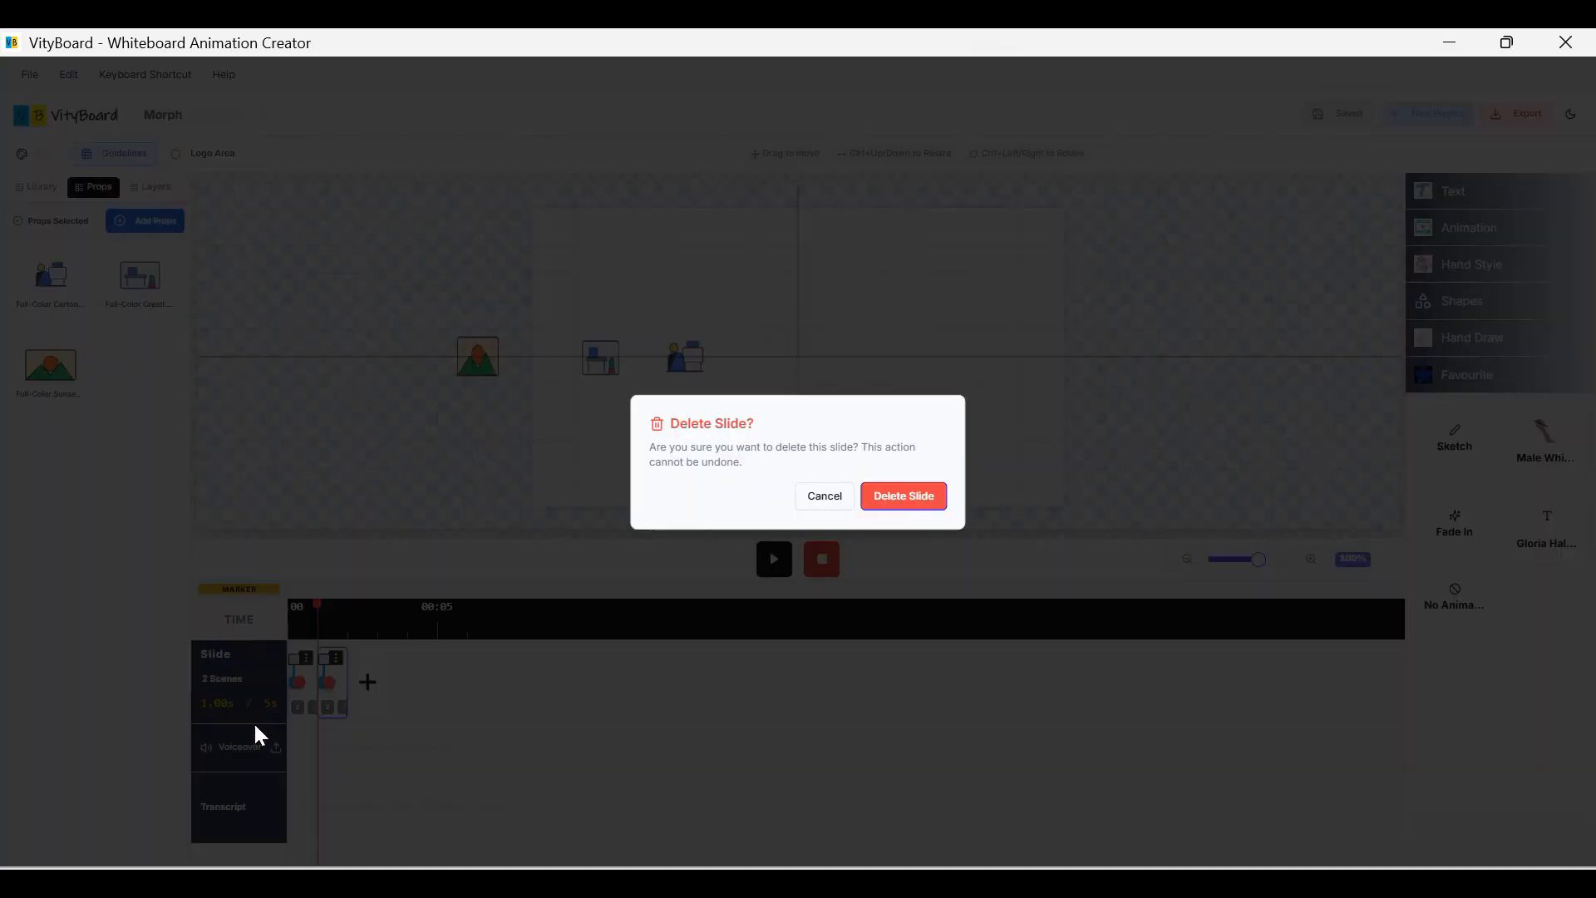
{"action": "left_click", "coordinate": [903, 502]}
Duplicate the remaining slide into a second slide with a 2.0s Morph transition.
{"action": "left_click", "coordinate": [306, 658]}
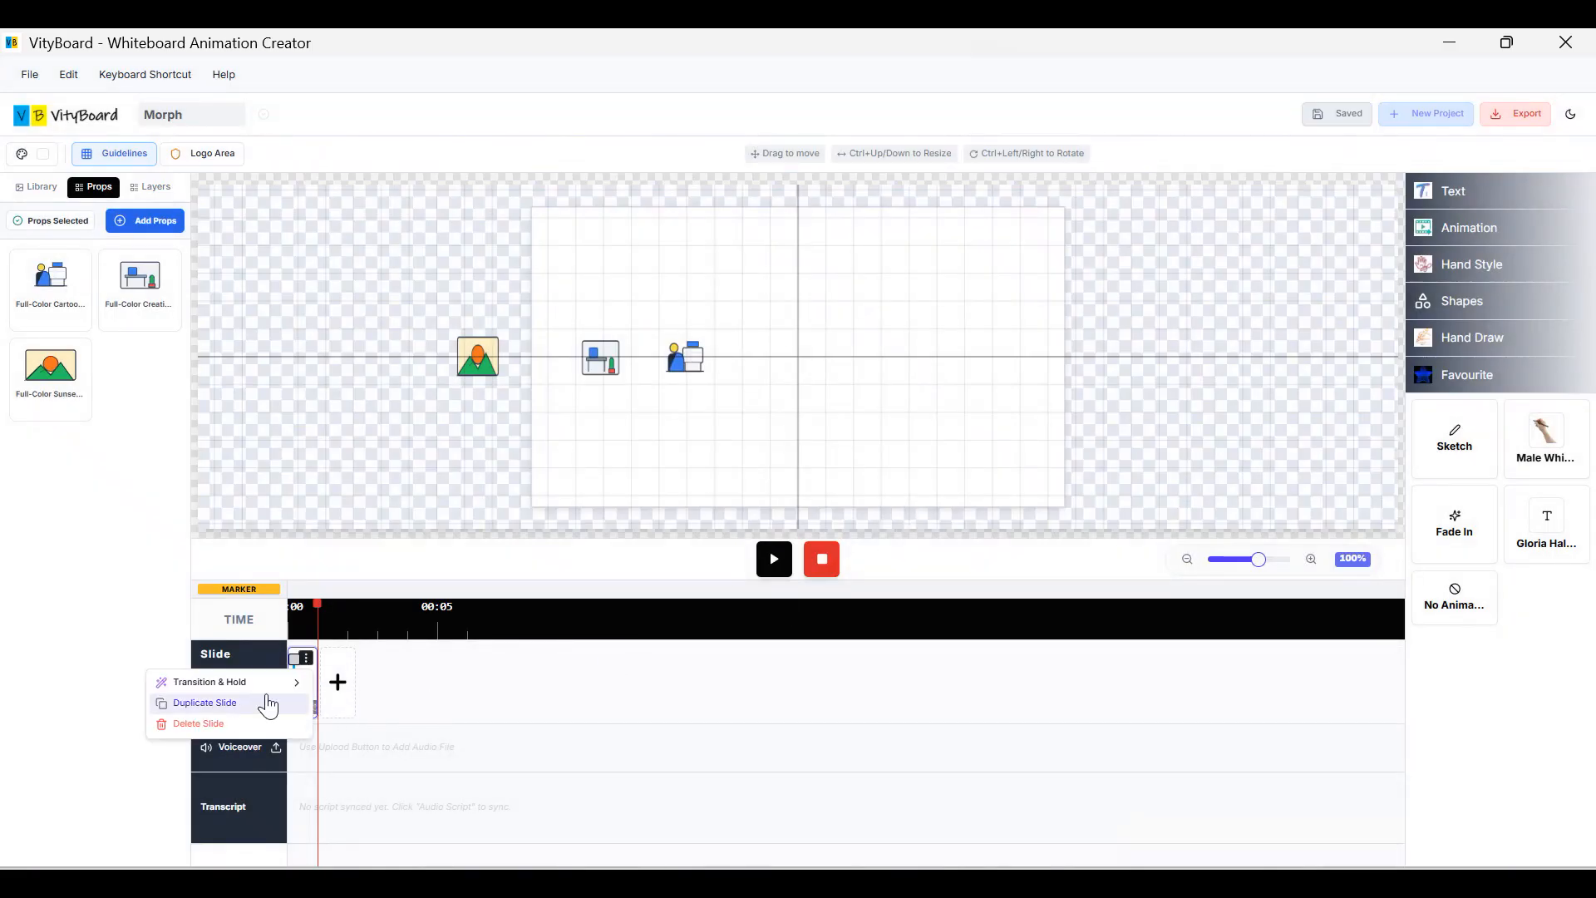
{"action": "left_click", "coordinate": [236, 714]}
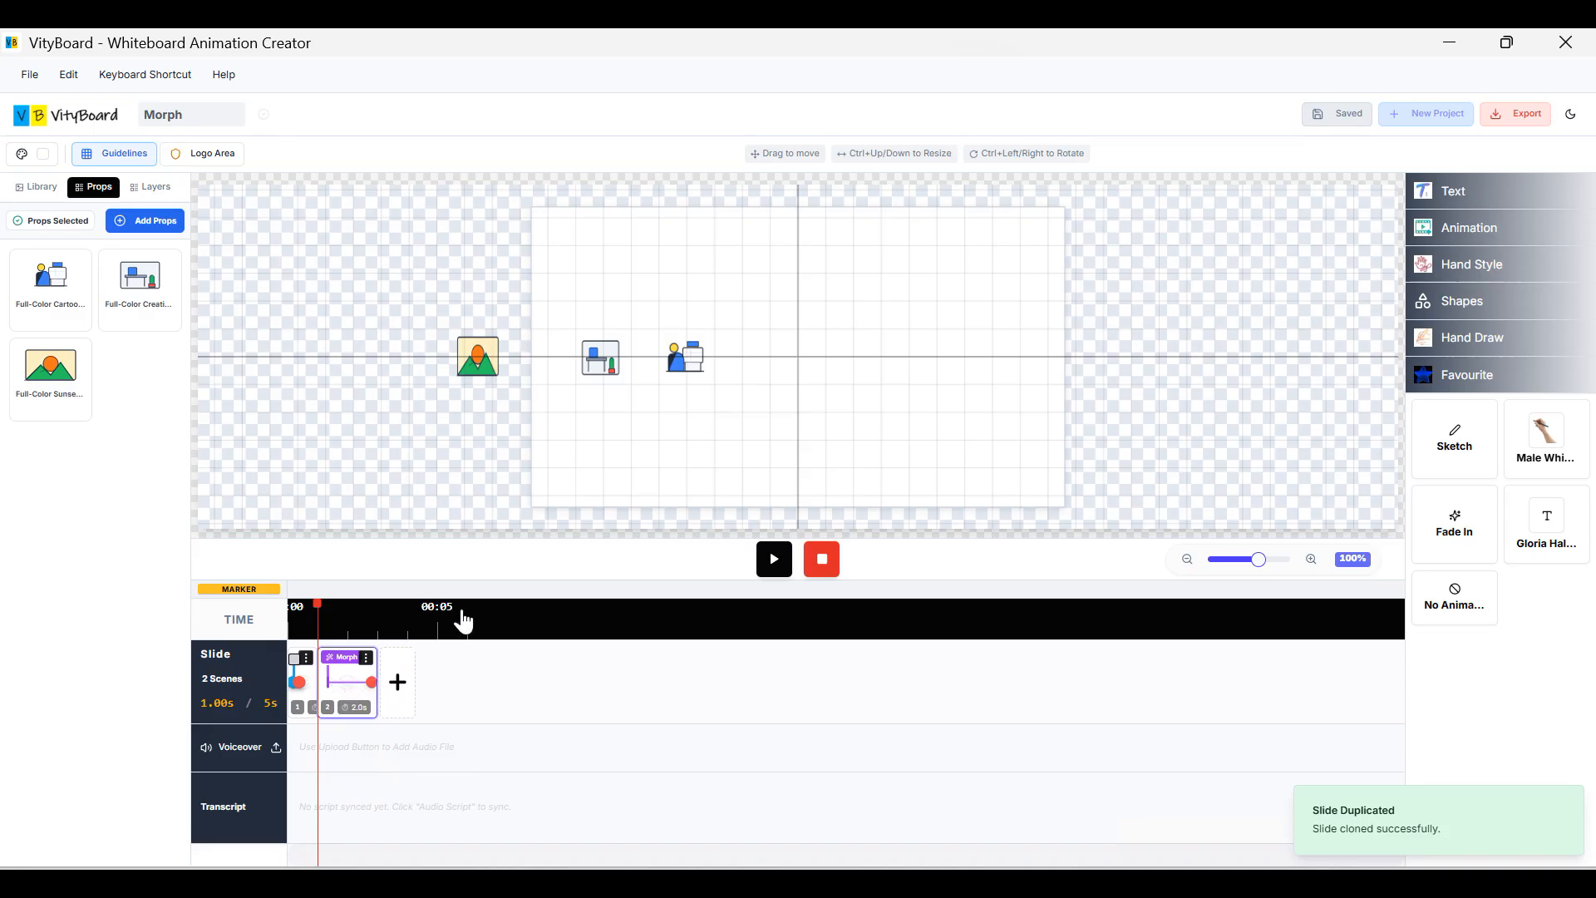
{"action": "left_click", "coordinate": [690, 364]}
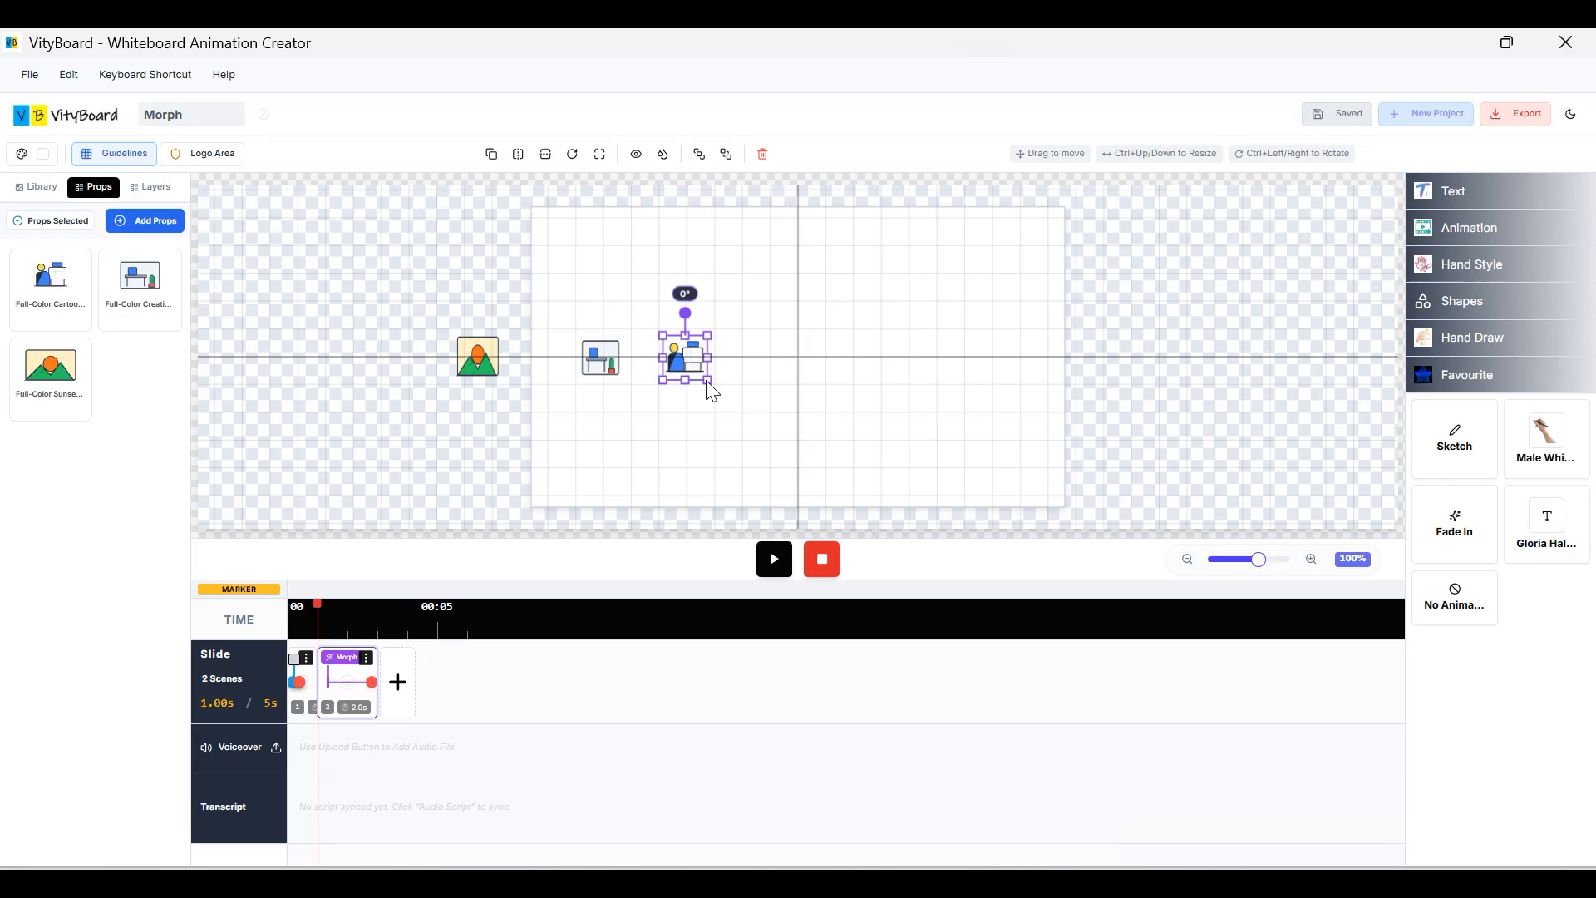
Enlarge the person-at-computer prop and move the desk and sunset props right.
{"action": "left_click_drag", "start_coordinate": [699, 376], "coordinate": [854, 421]}
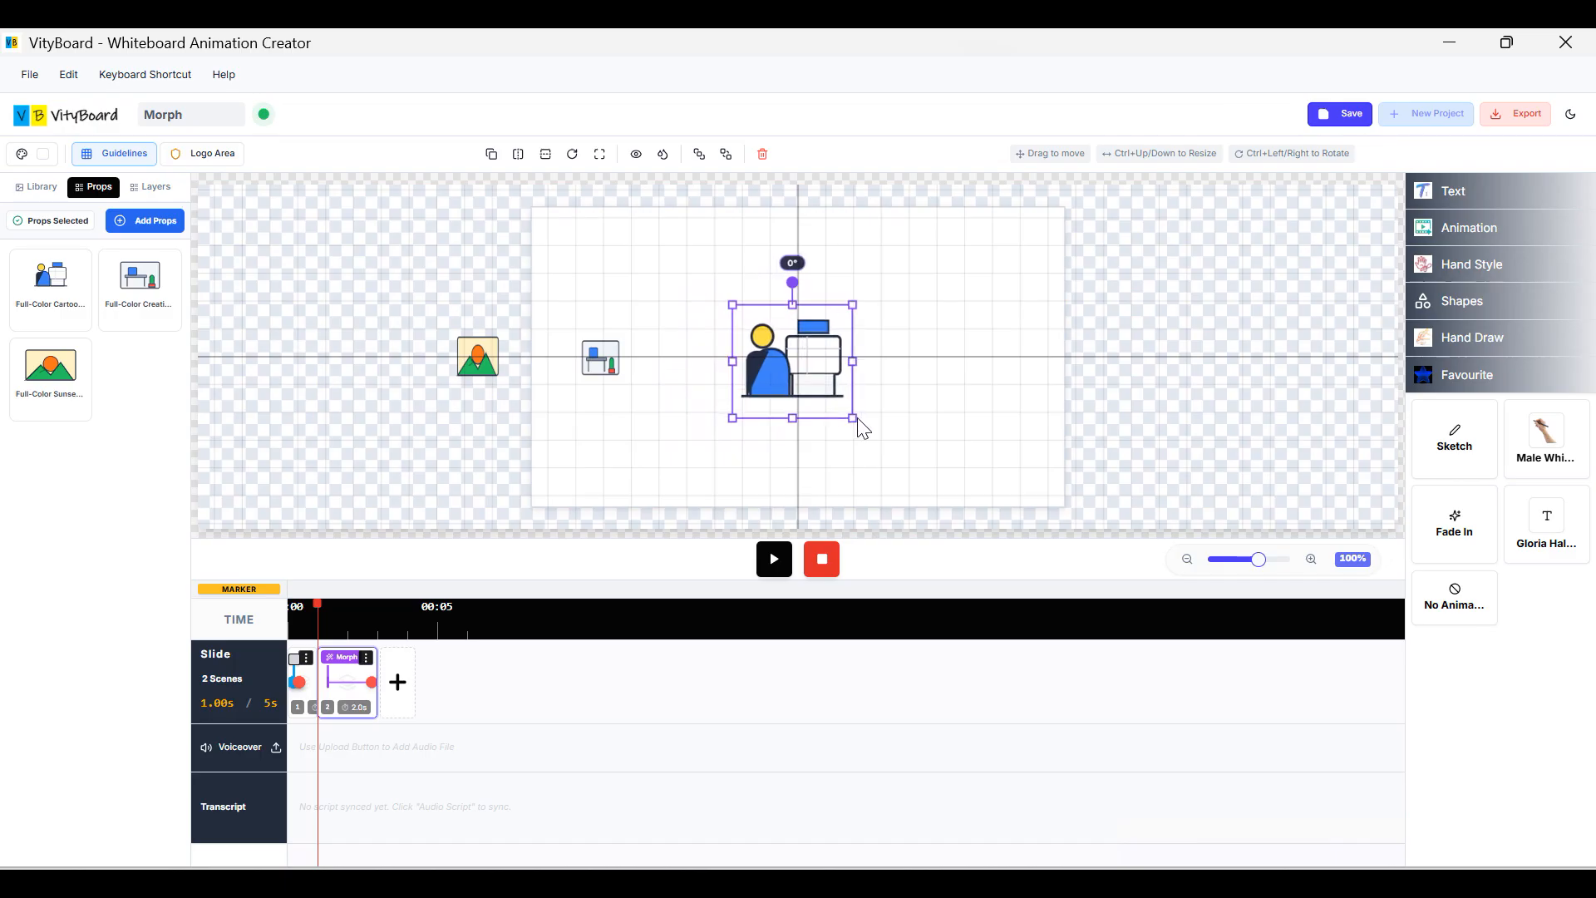
{"action": "left_click_drag", "start_coordinate": [602, 366], "coordinate": [682, 366]}
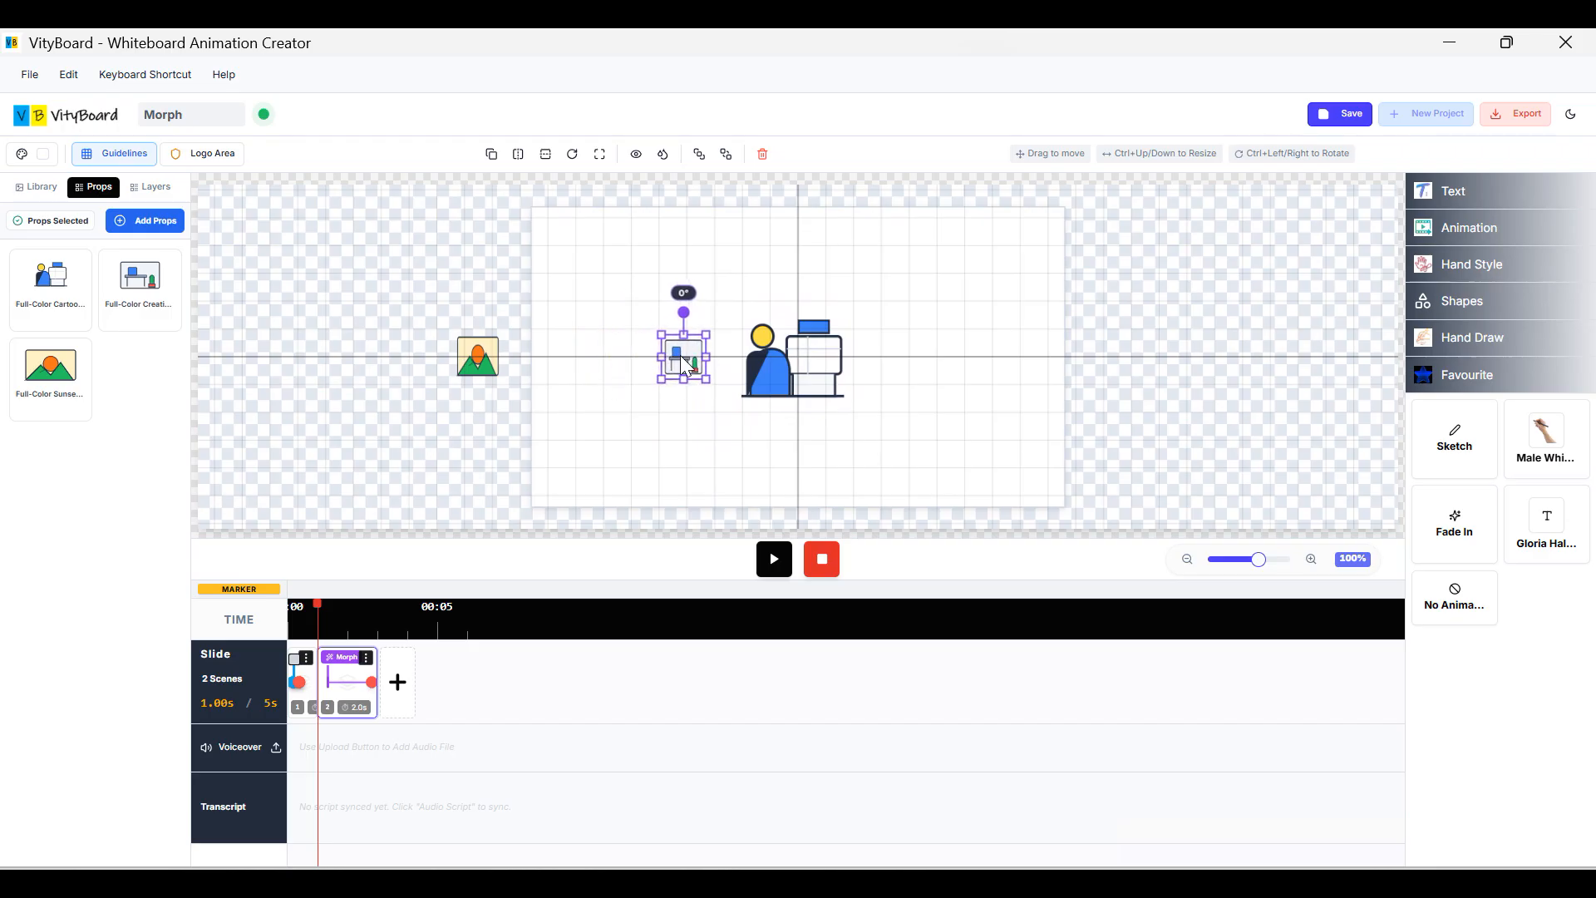
{"action": "left_click_drag", "start_coordinate": [487, 352], "coordinate": [620, 384]}
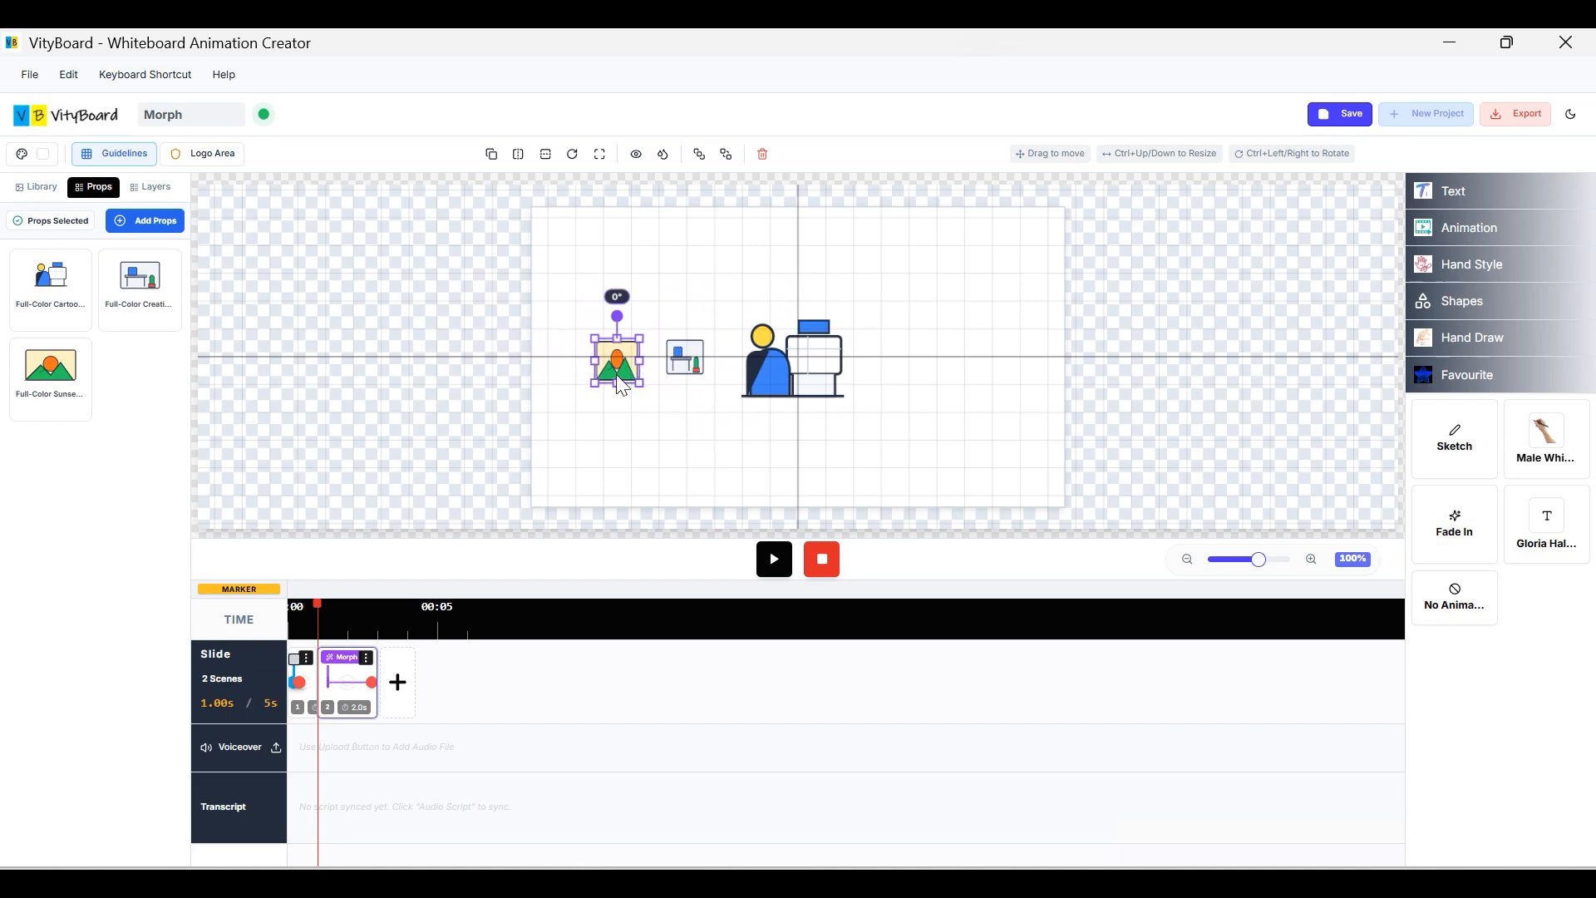
{"action": "left_click", "coordinate": [599, 405]}
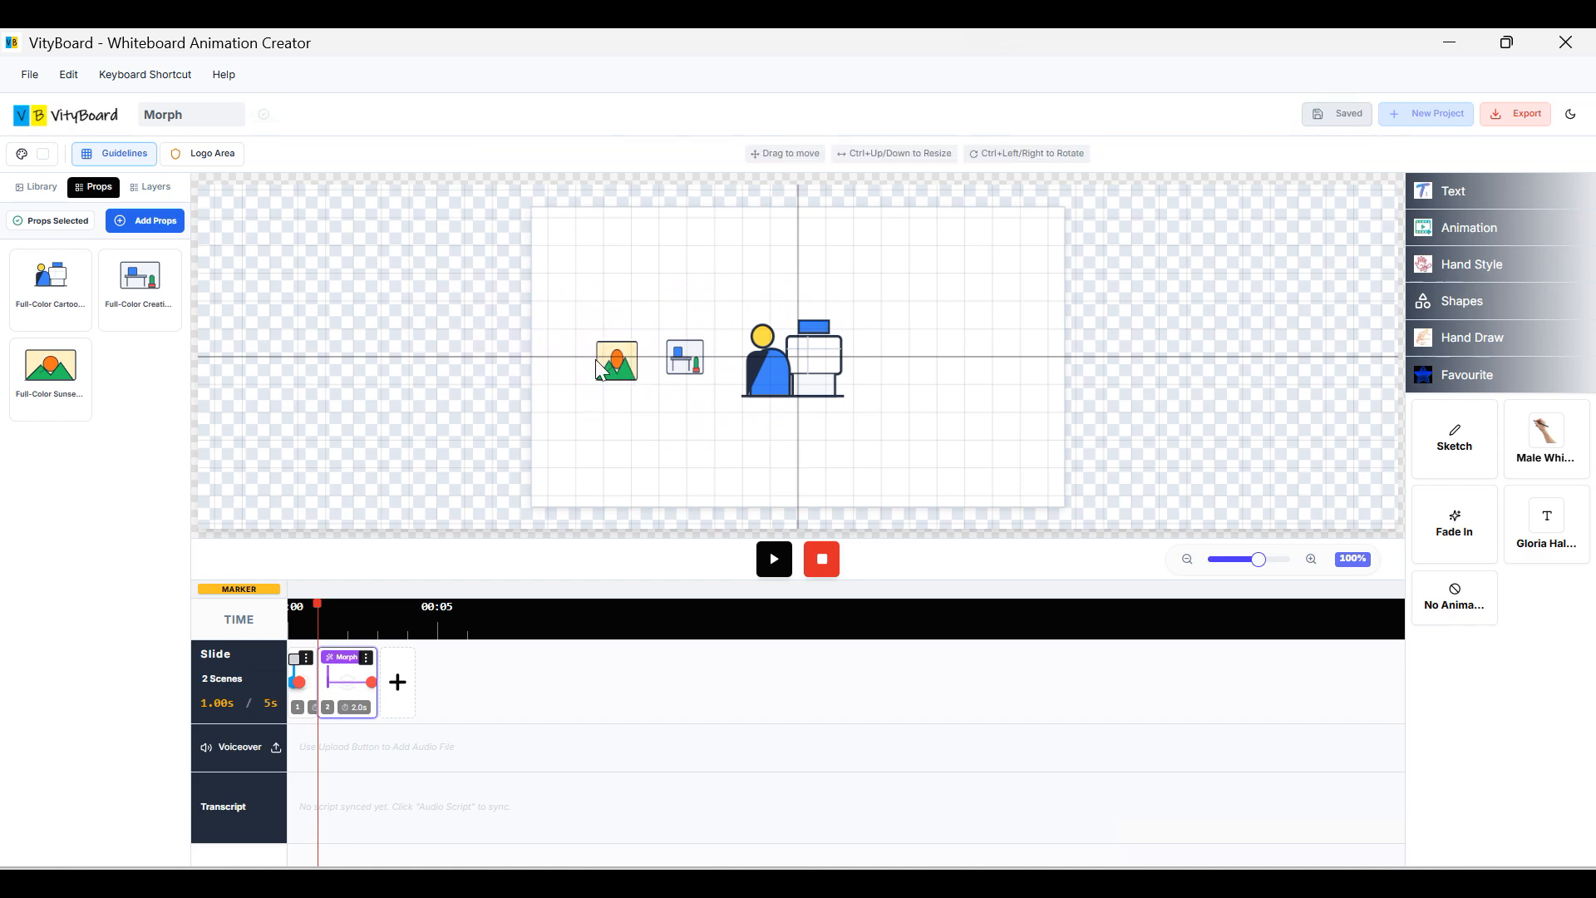
{"action": "left_click", "coordinate": [605, 370]}
{"action": "left_click", "coordinate": [684, 370]}
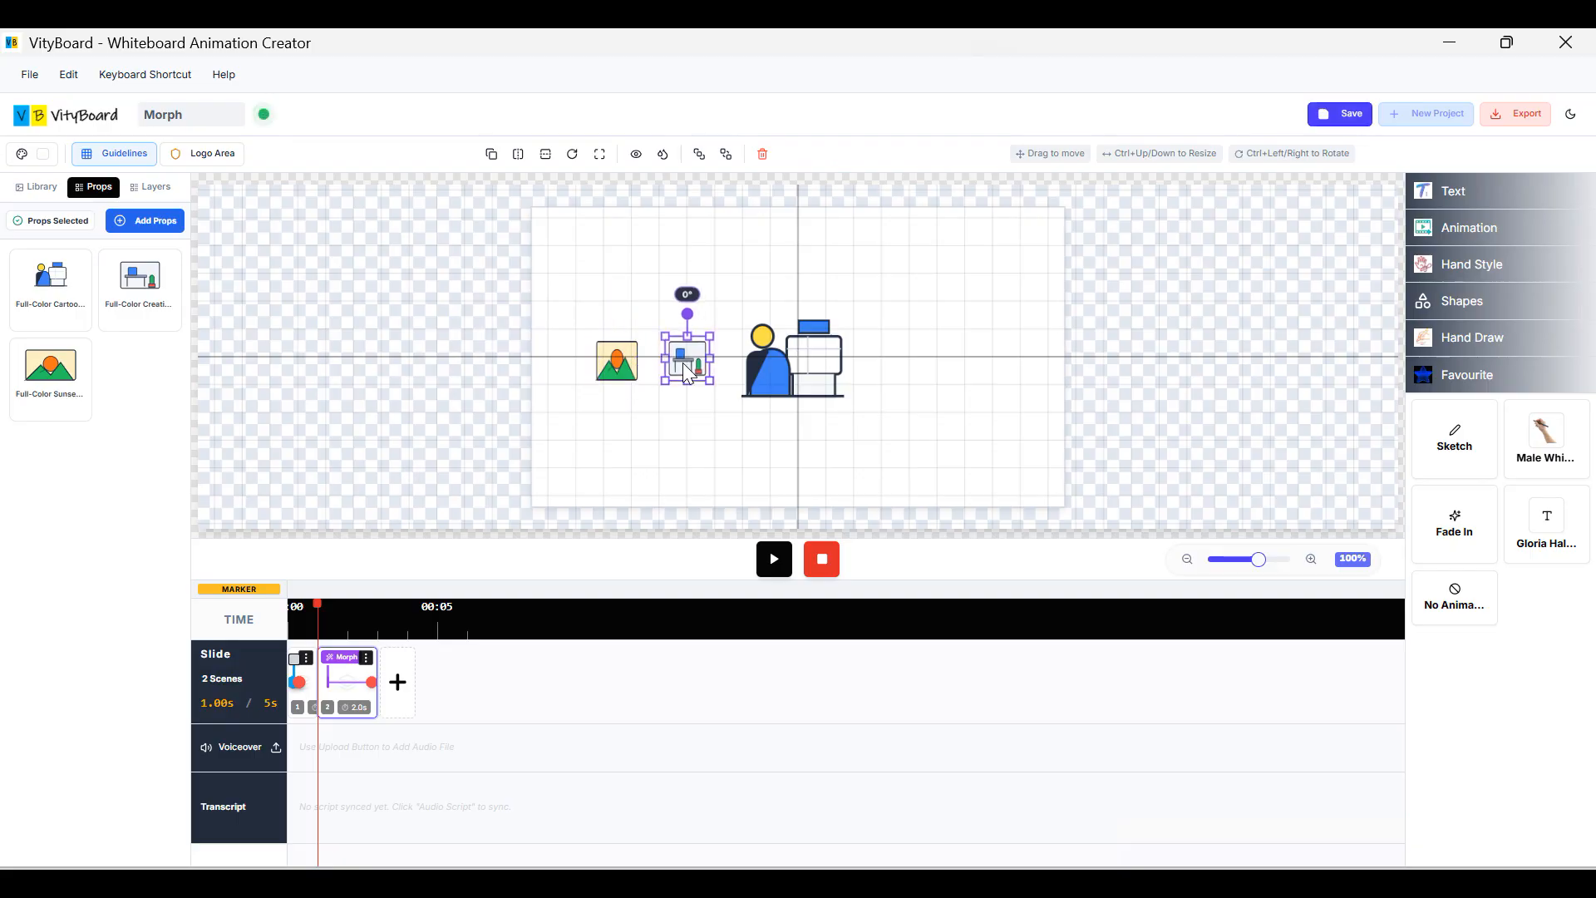
{"action": "left_click", "coordinate": [631, 378]}
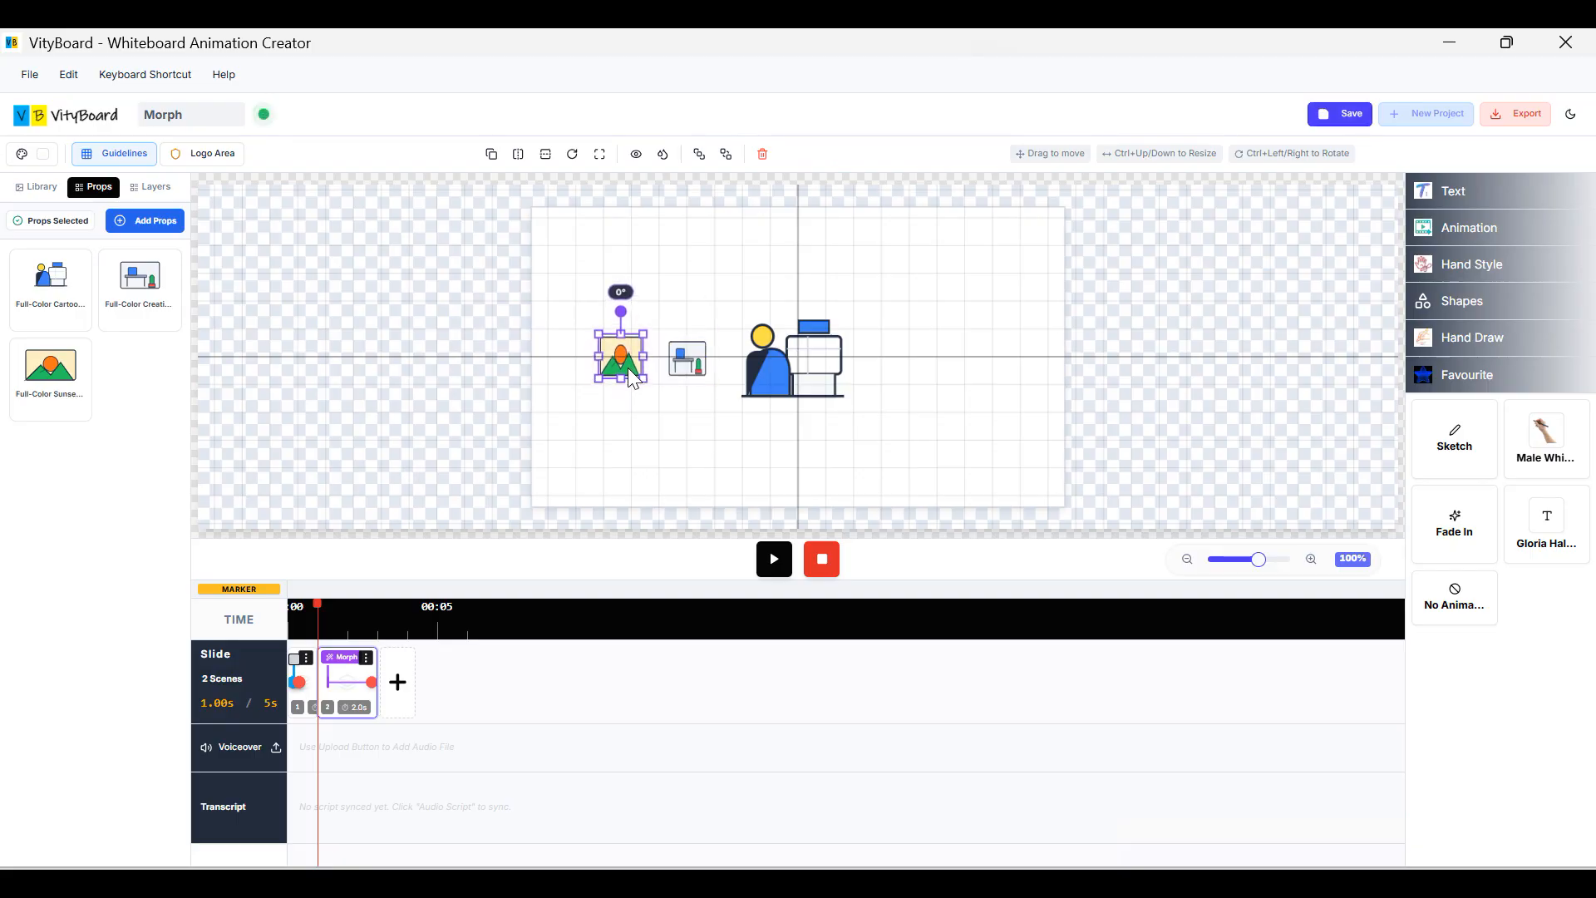
Add the sunset and city-skyline props from the vector props library.
{"action": "left_click", "coordinate": [143, 221]}
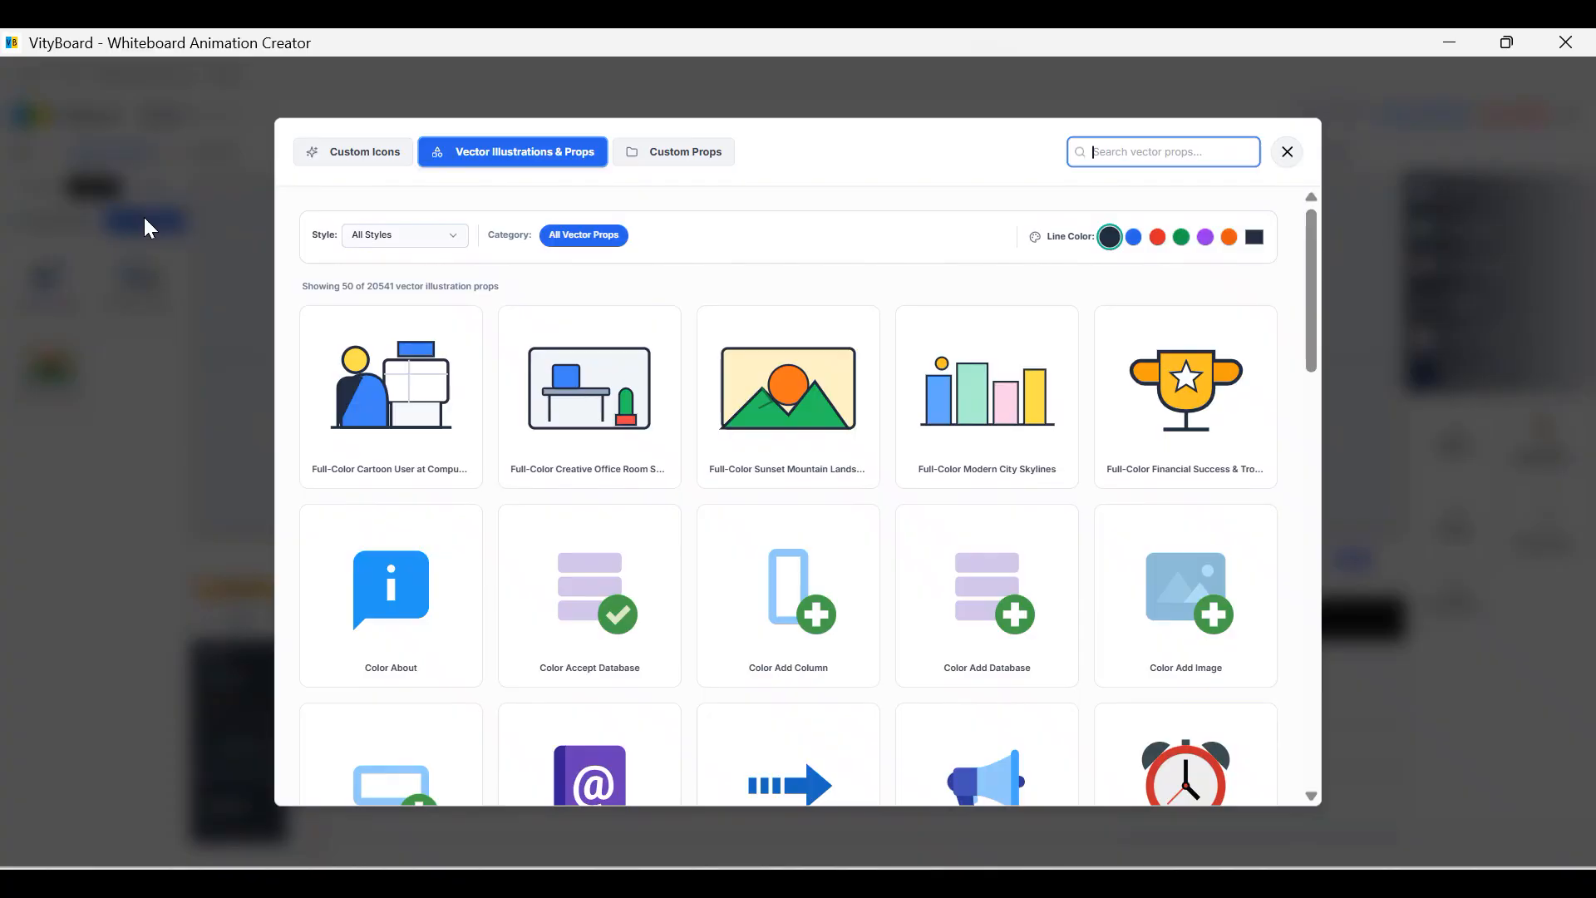
{"action": "left_click", "coordinate": [811, 455]}
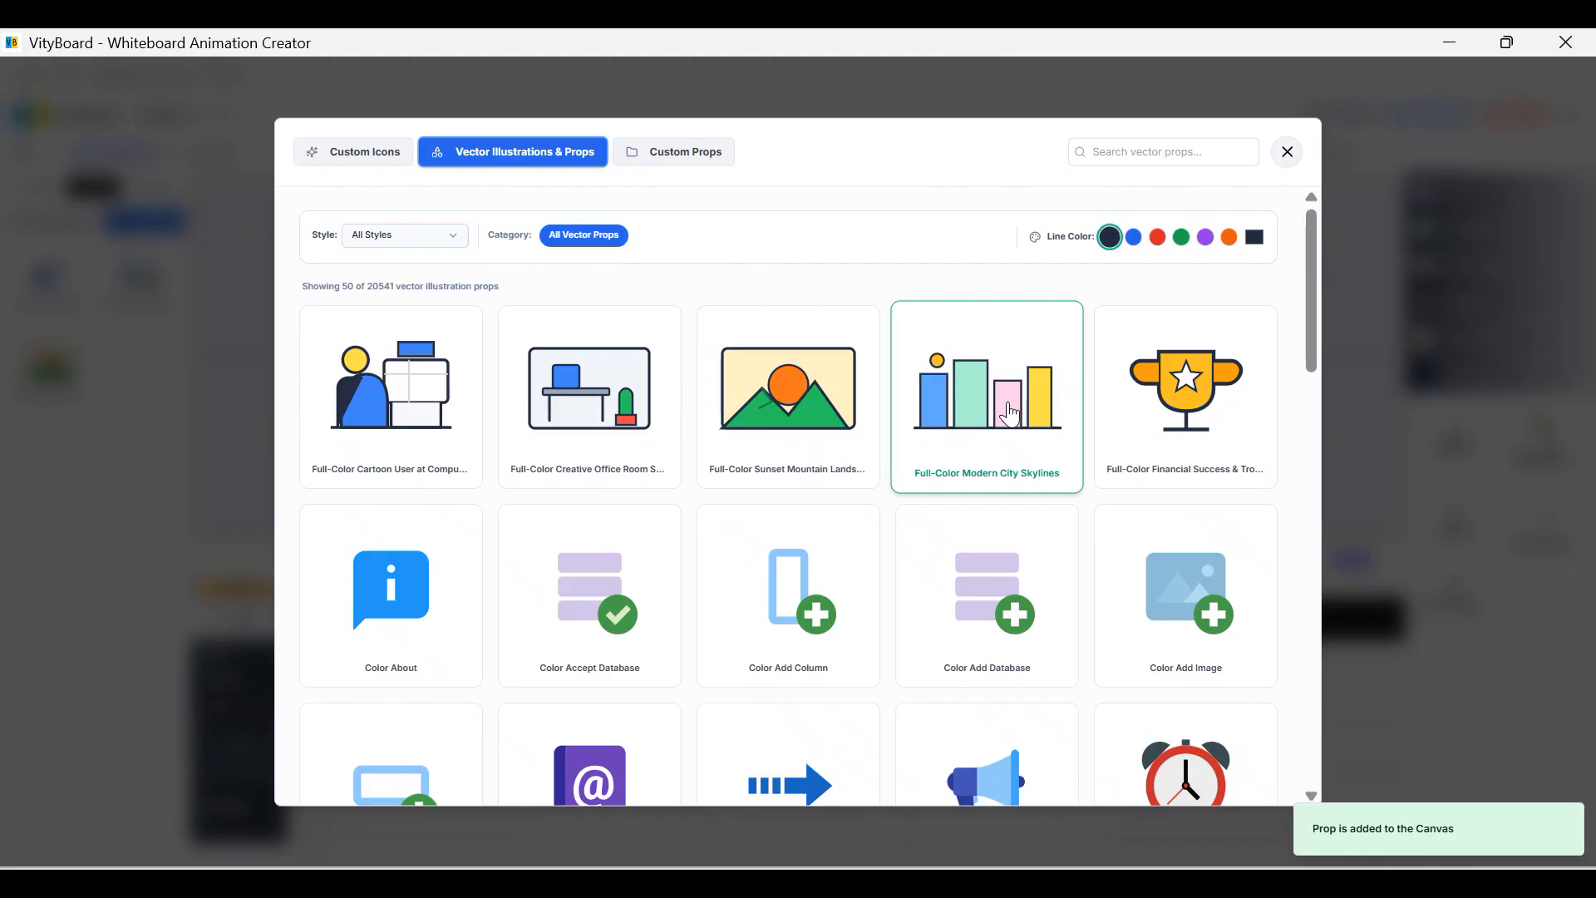
{"action": "left_click", "coordinate": [1288, 153]}
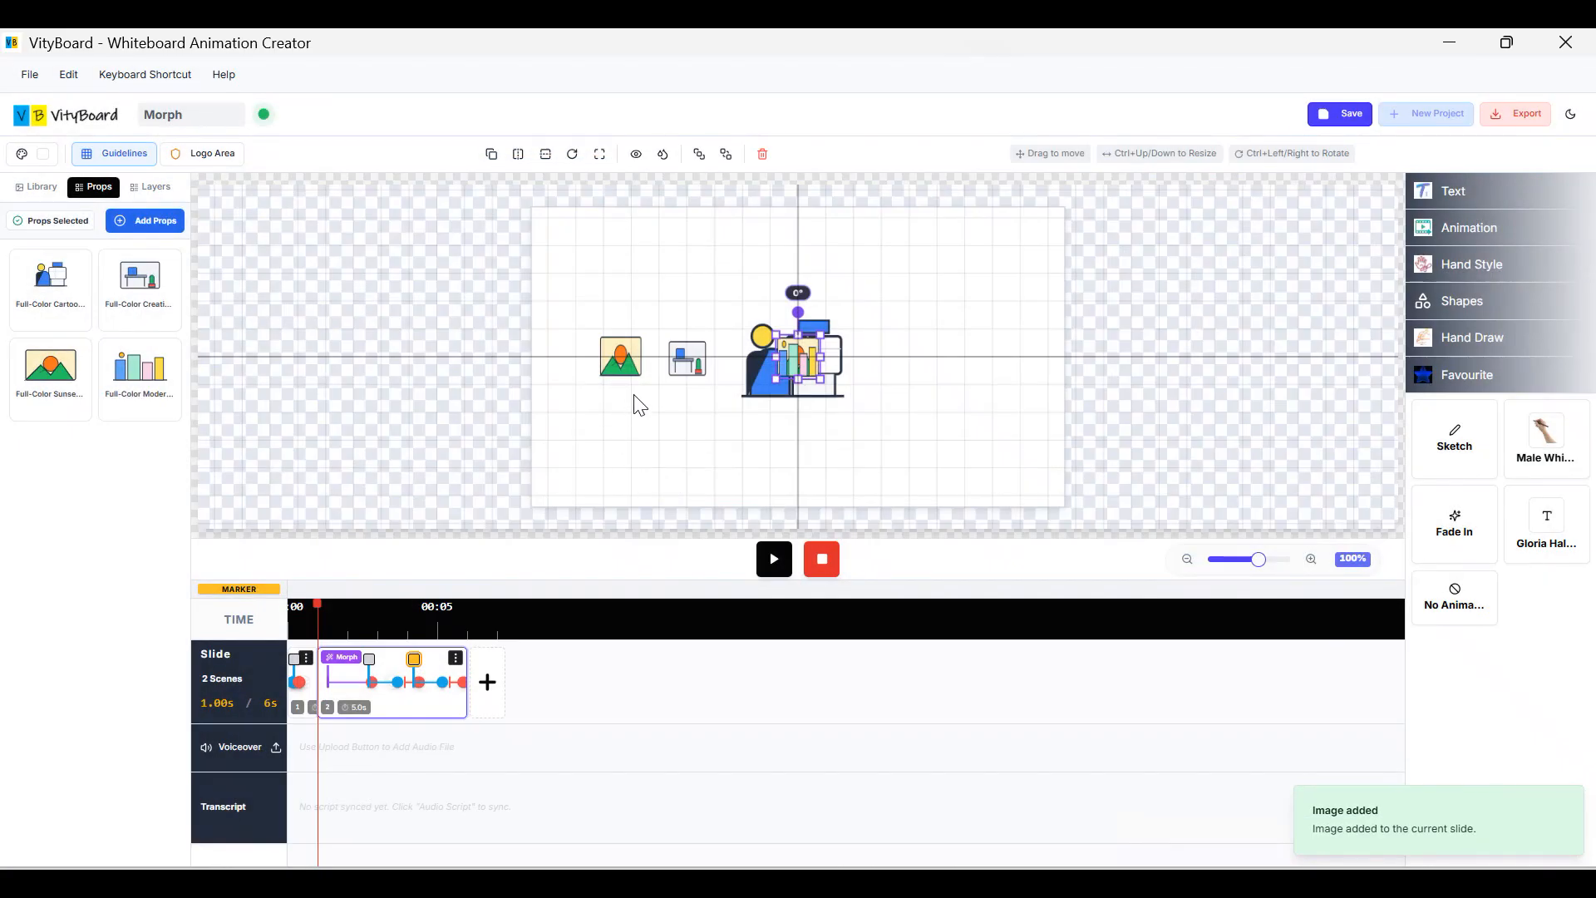
Delete the extra sunset image and park the city-skyline chart outside the slide's left edge.
{"action": "left_click_drag", "start_coordinate": [796, 359], "coordinate": [635, 445]}
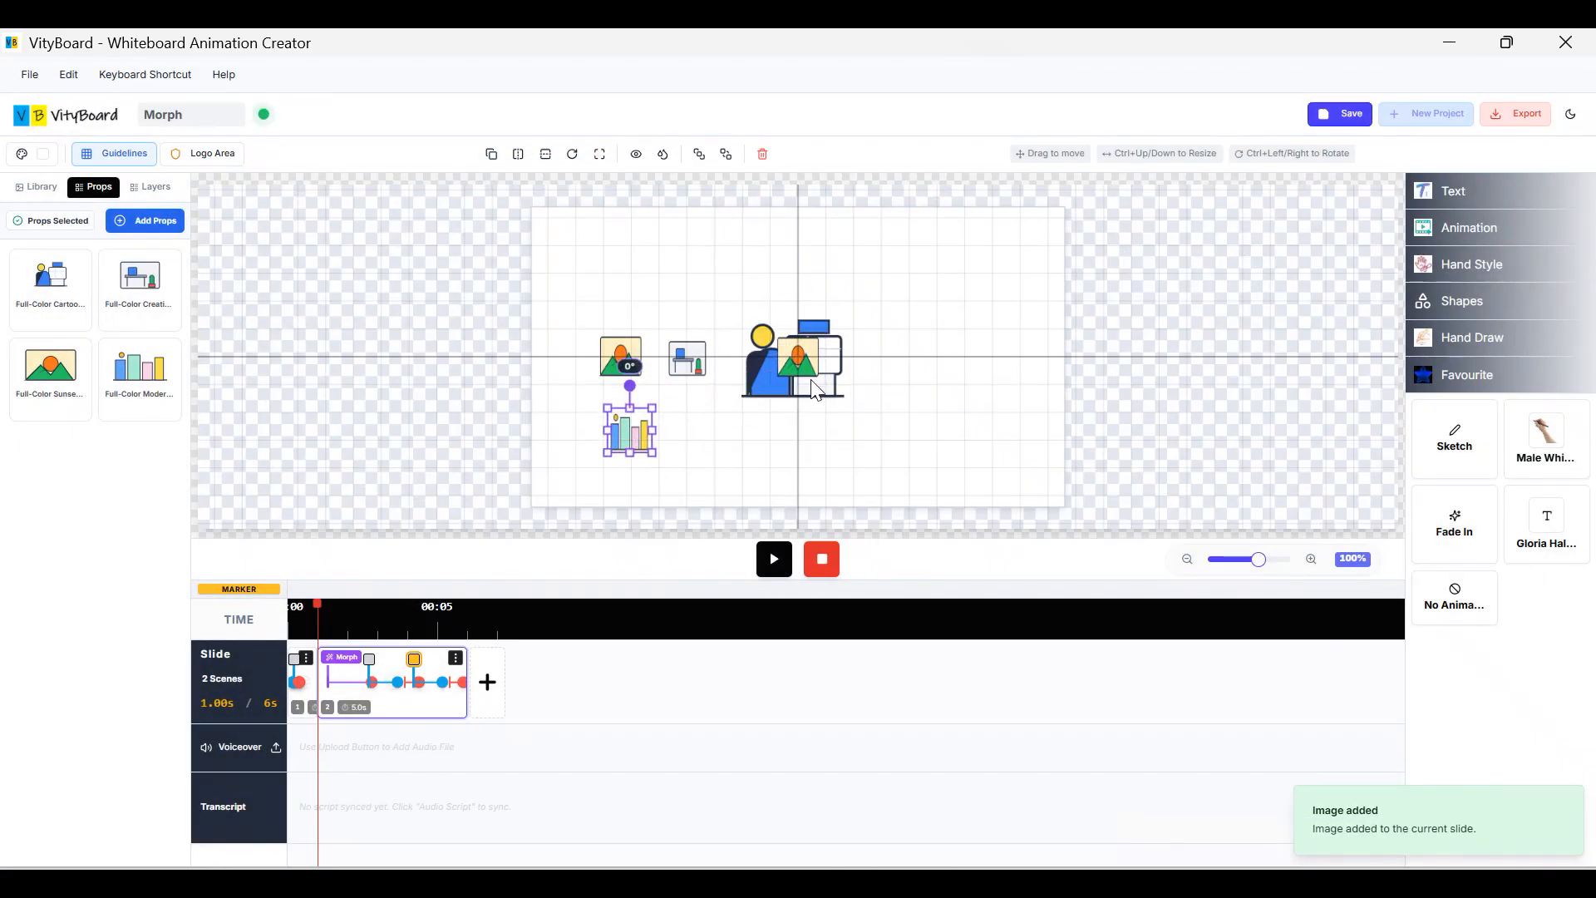
{"action": "left_click", "coordinate": [814, 392]}
{"action": "key", "text": "Delete"}
{"action": "left_click_drag", "start_coordinate": [641, 440], "coordinate": [504, 371]}
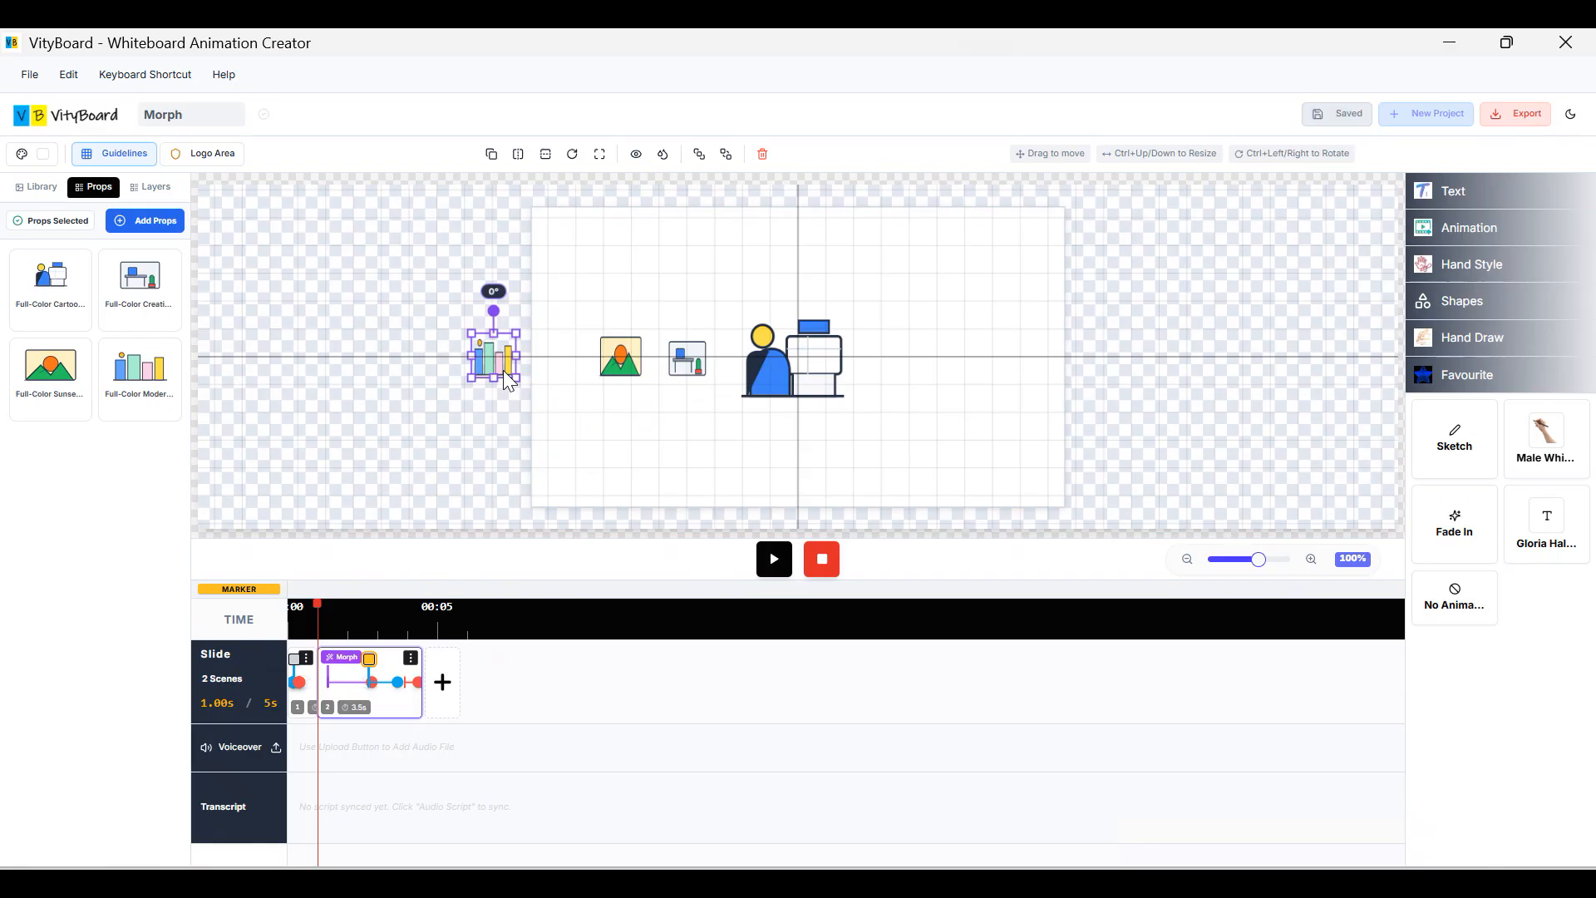
{"action": "key", "text": "Up"}
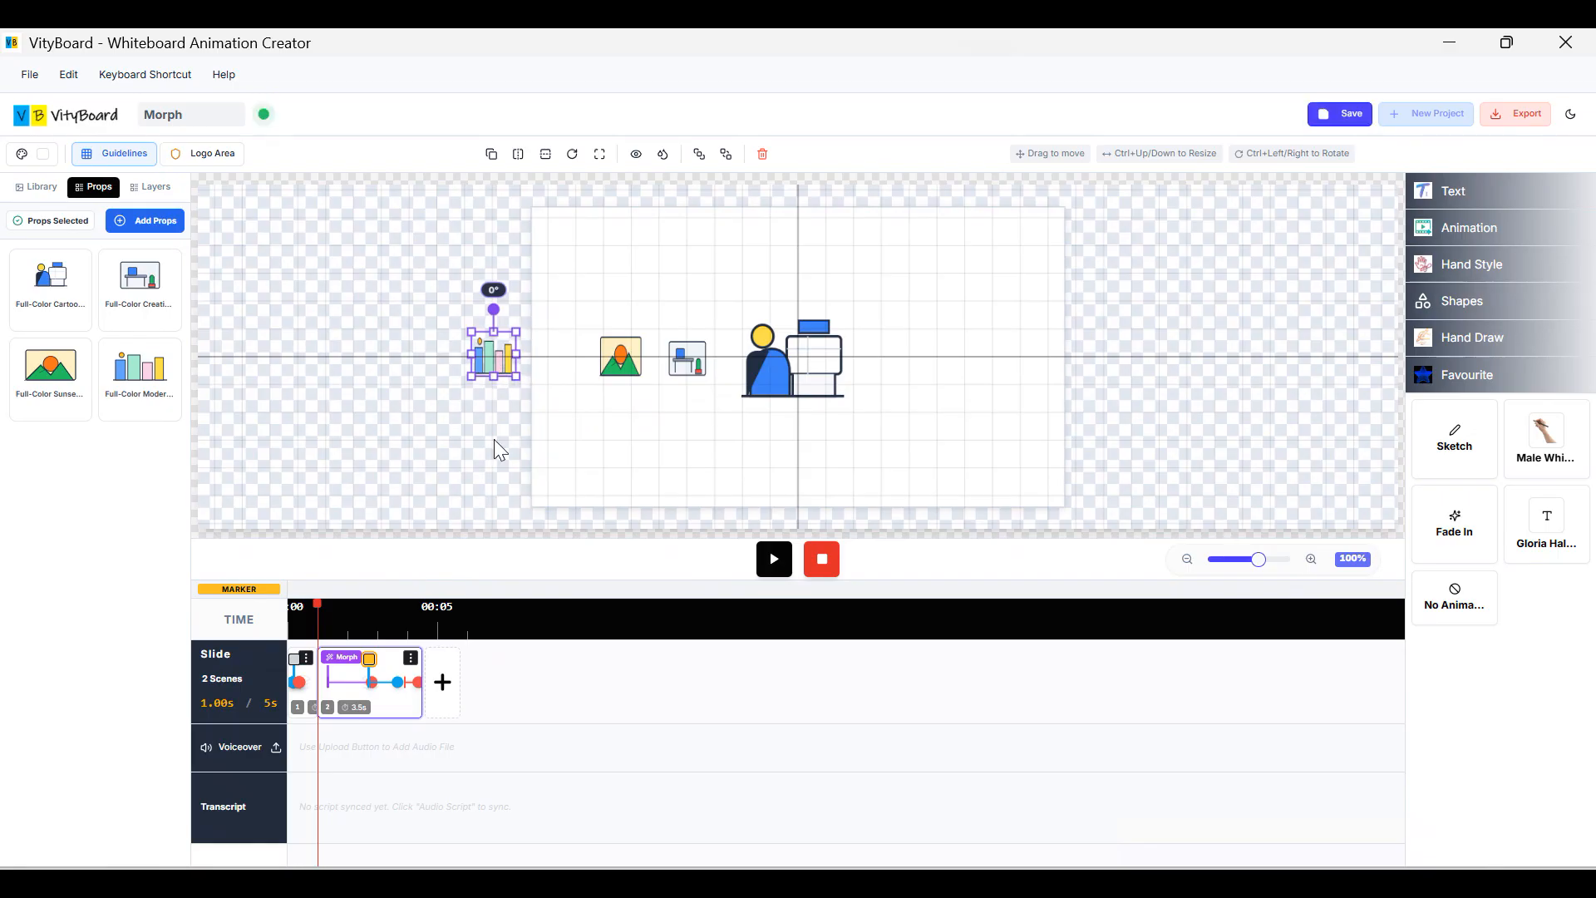
{"action": "left_click", "coordinate": [412, 661]}
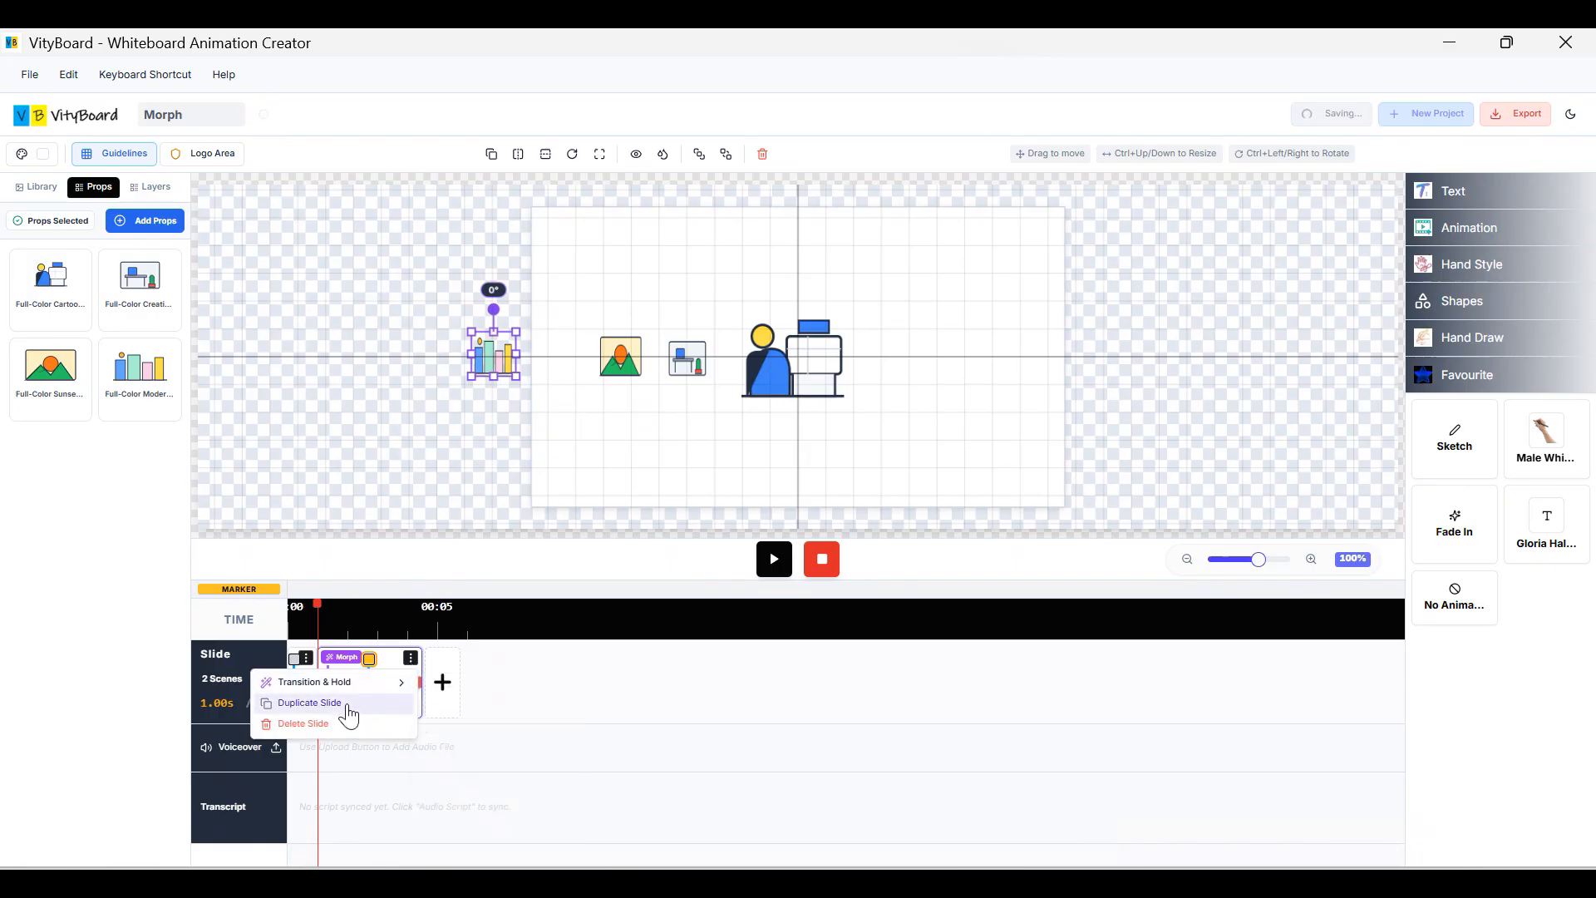
Duplicate slide 2 into a third slide with a 2.0s Morph transition.
{"action": "left_click", "coordinate": [349, 705]}
{"action": "left_click", "coordinate": [460, 698]}
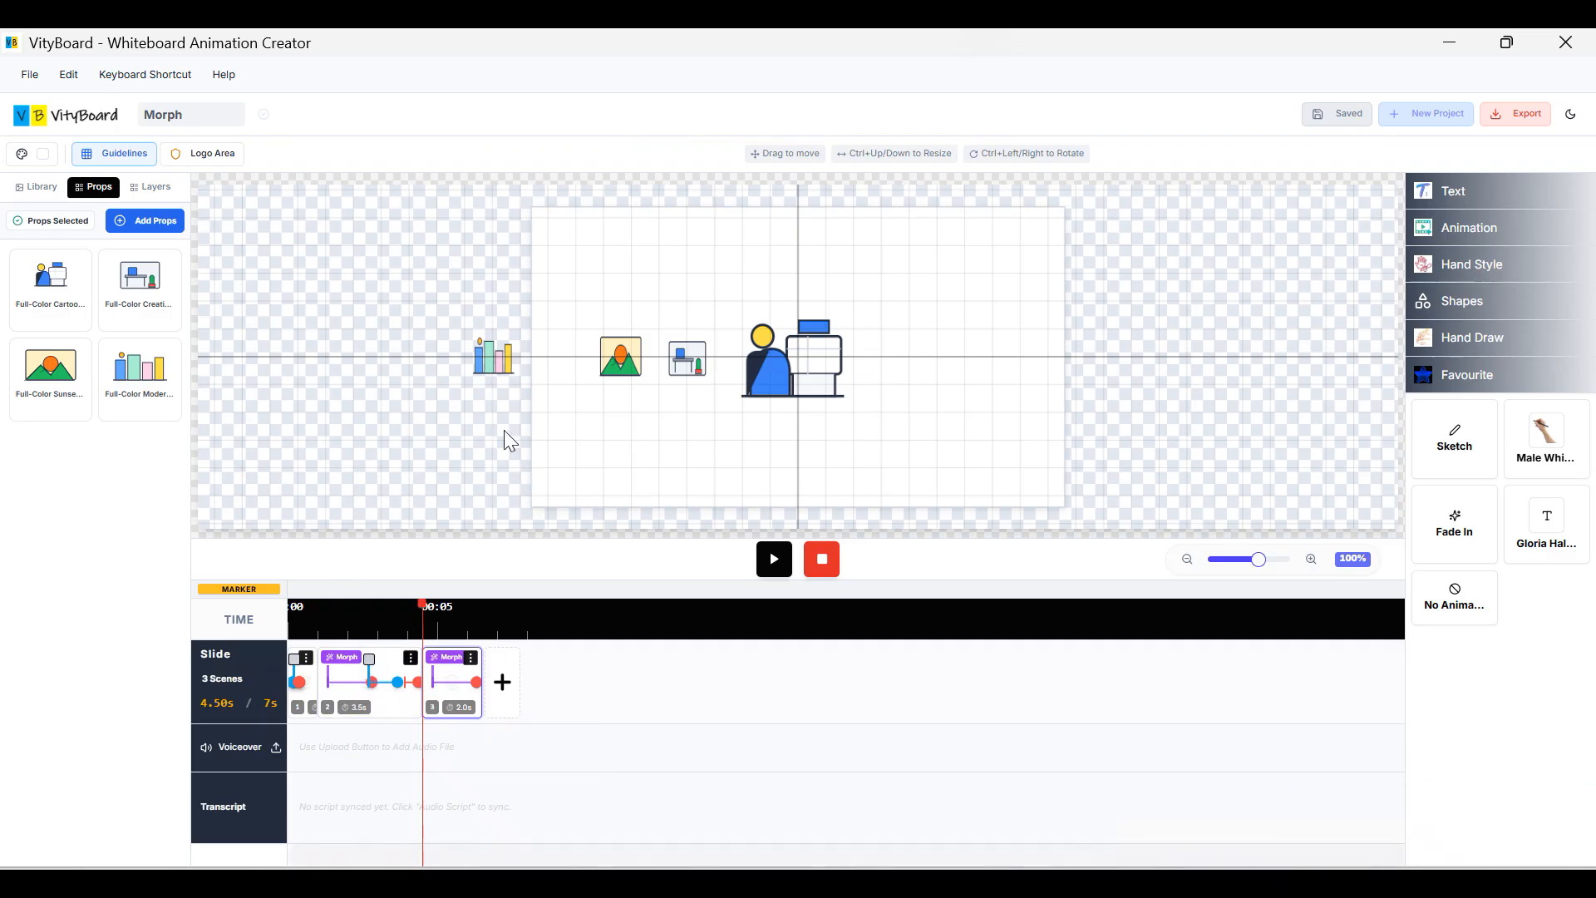
{"action": "left_click", "coordinate": [495, 366]}
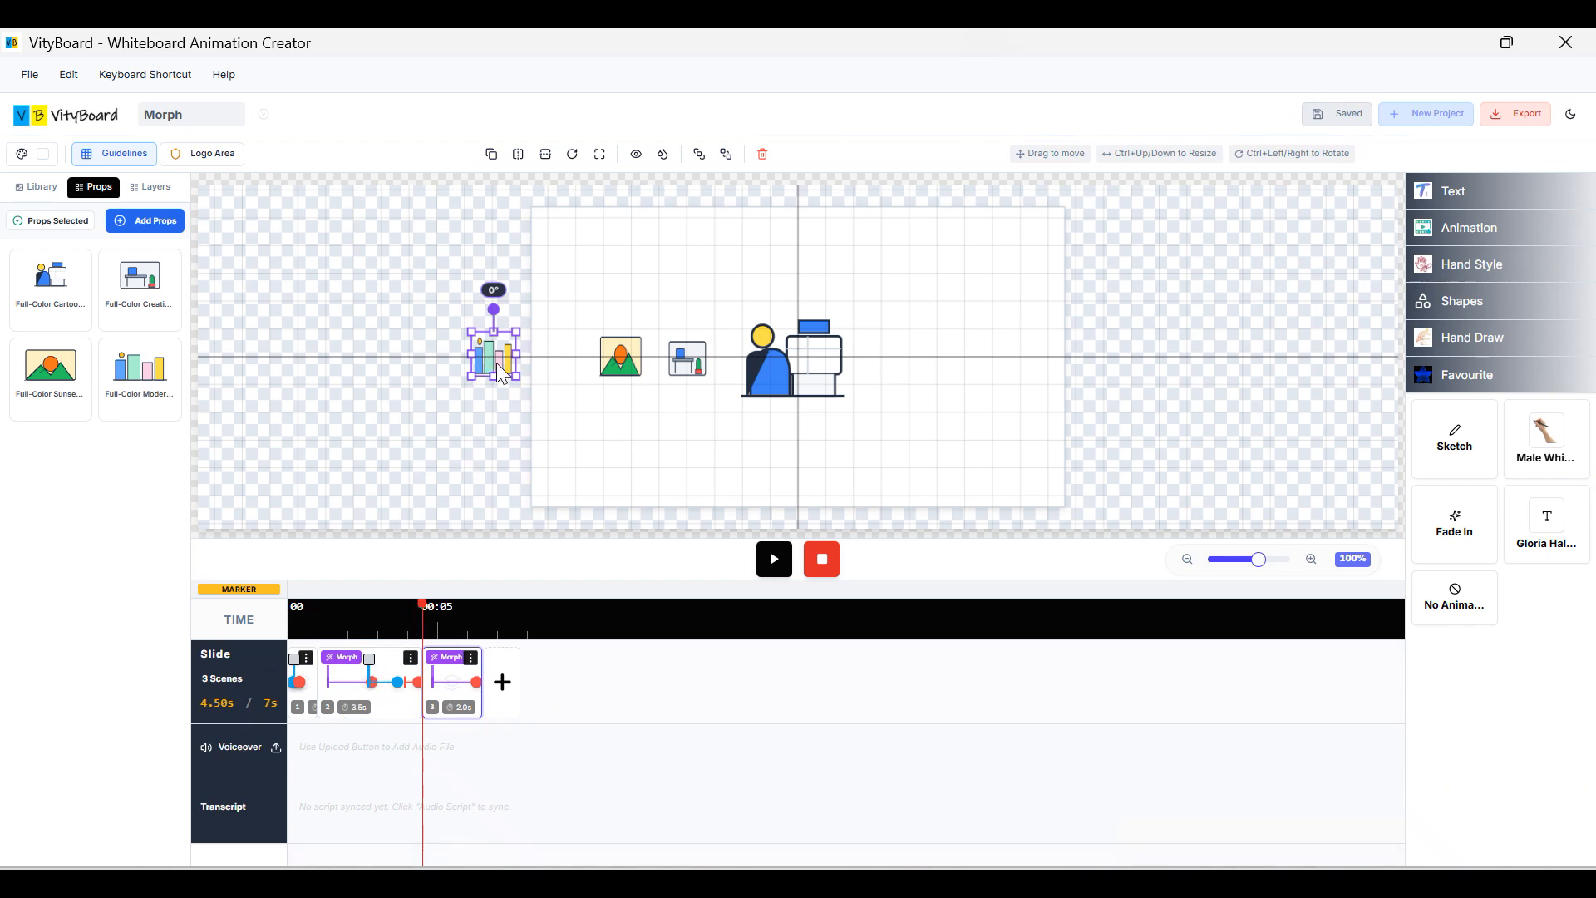
On slide 2, remove the city-skyline bar chart's entry animation.
{"action": "left_click", "coordinate": [371, 673]}
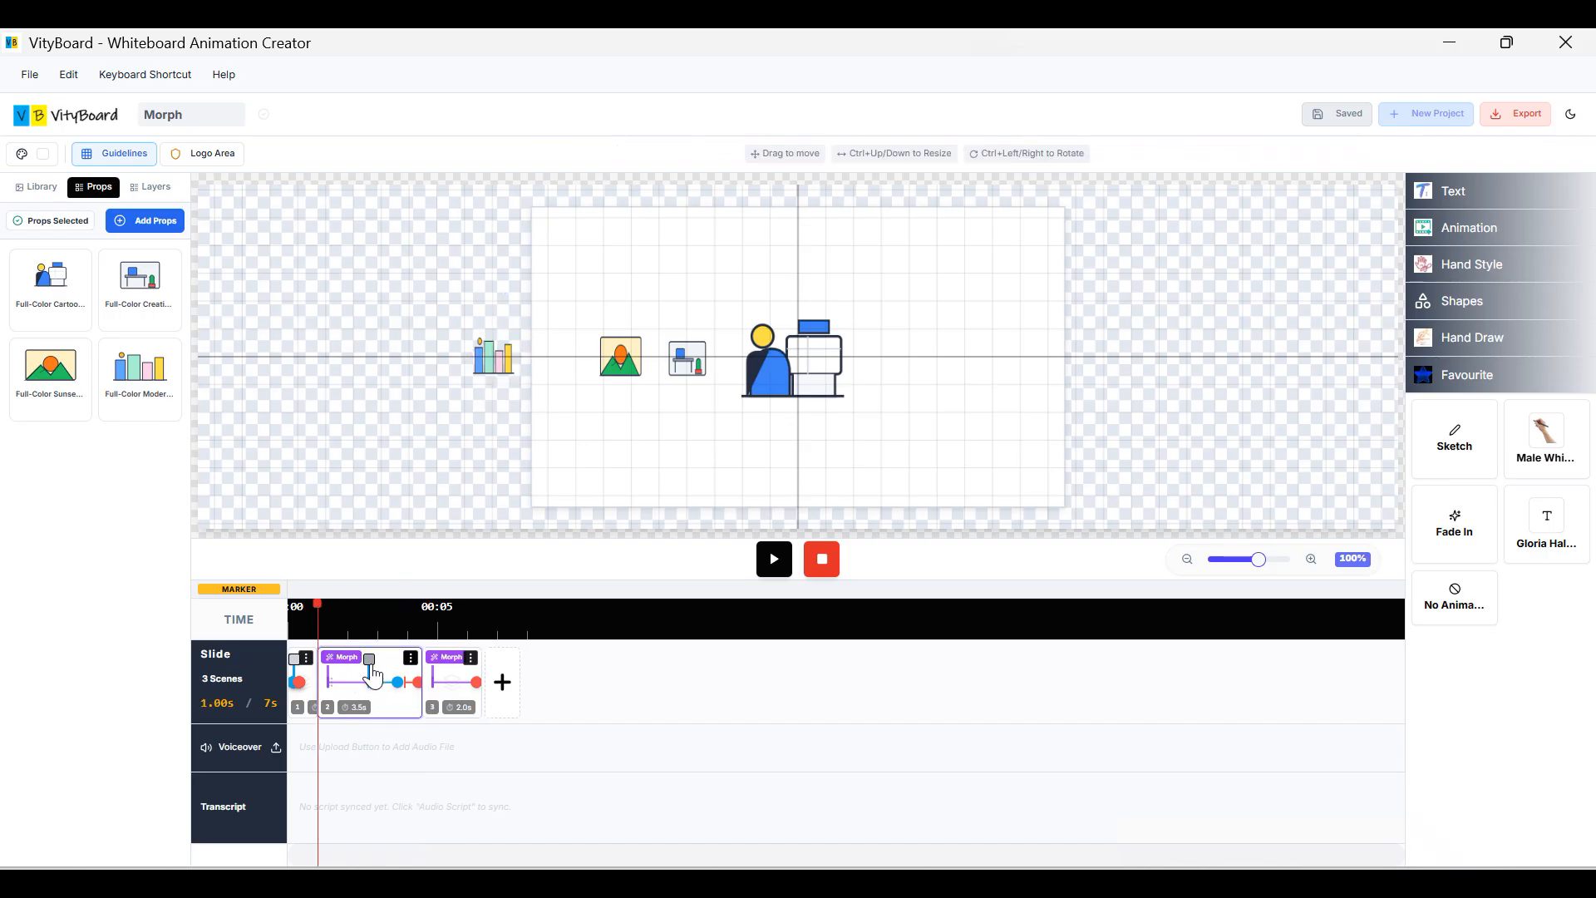
{"action": "left_click", "coordinate": [370, 665]}
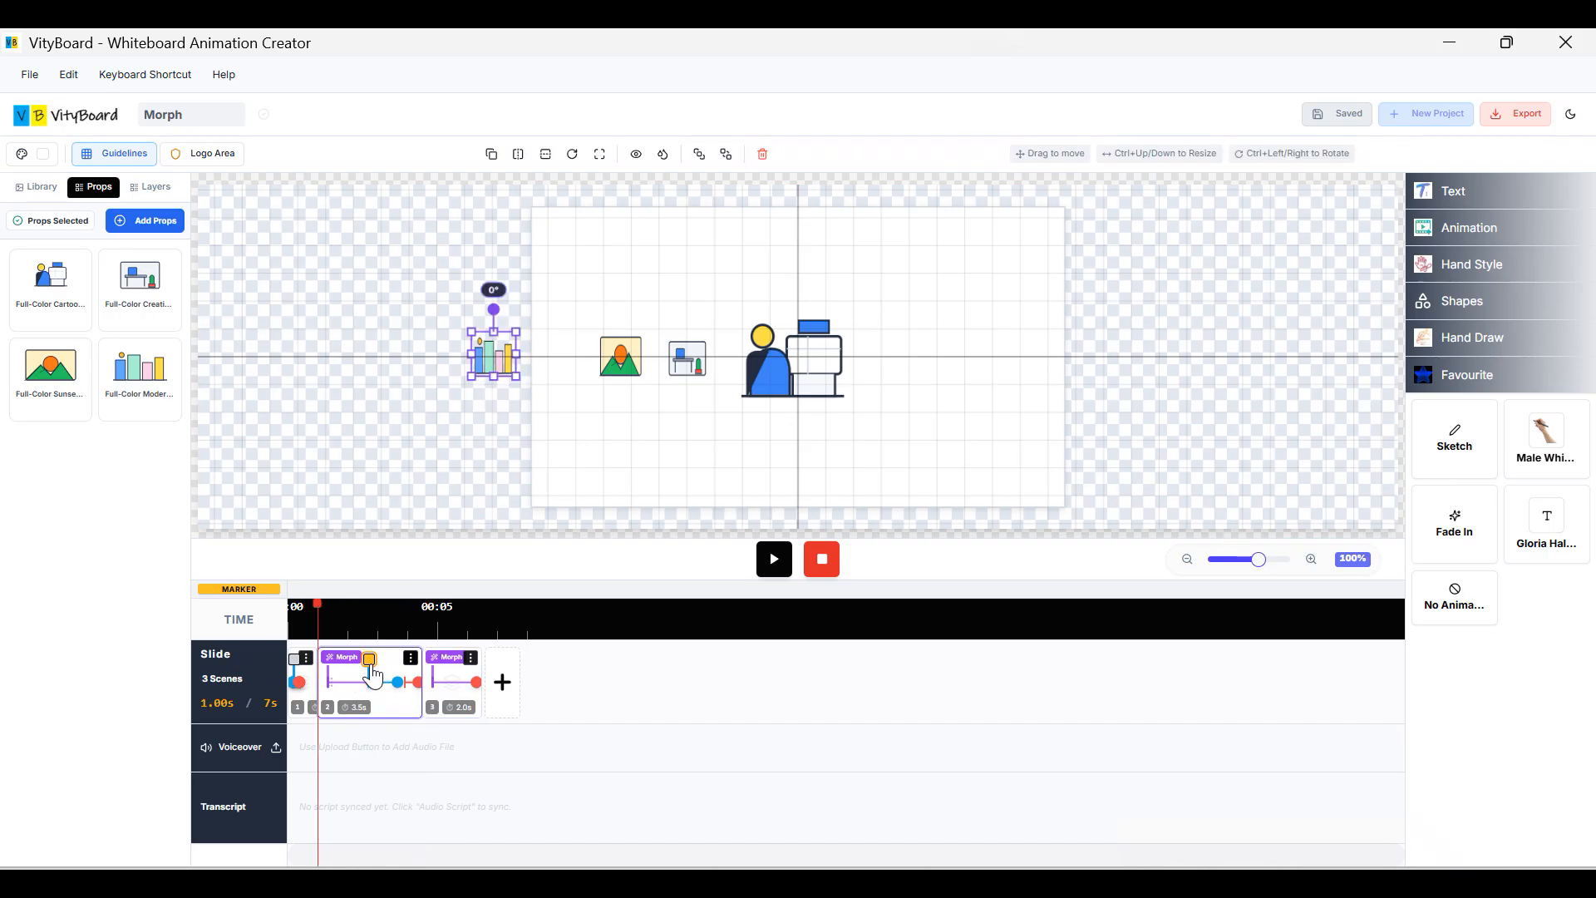
{"action": "left_click", "coordinate": [496, 363]}
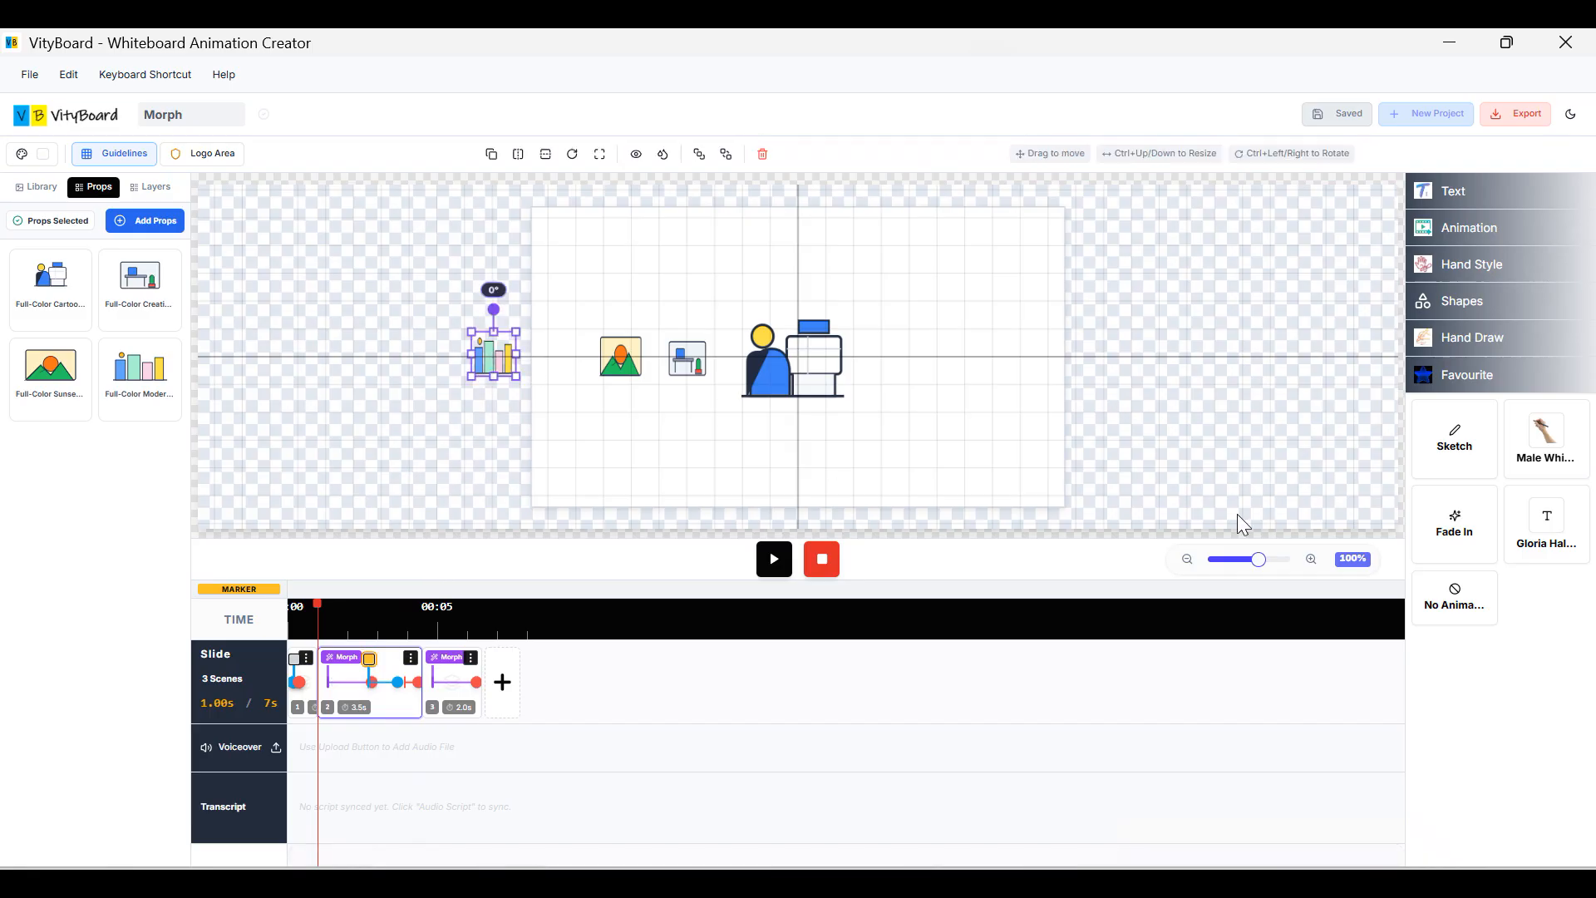
{"action": "left_click", "coordinate": [1450, 617]}
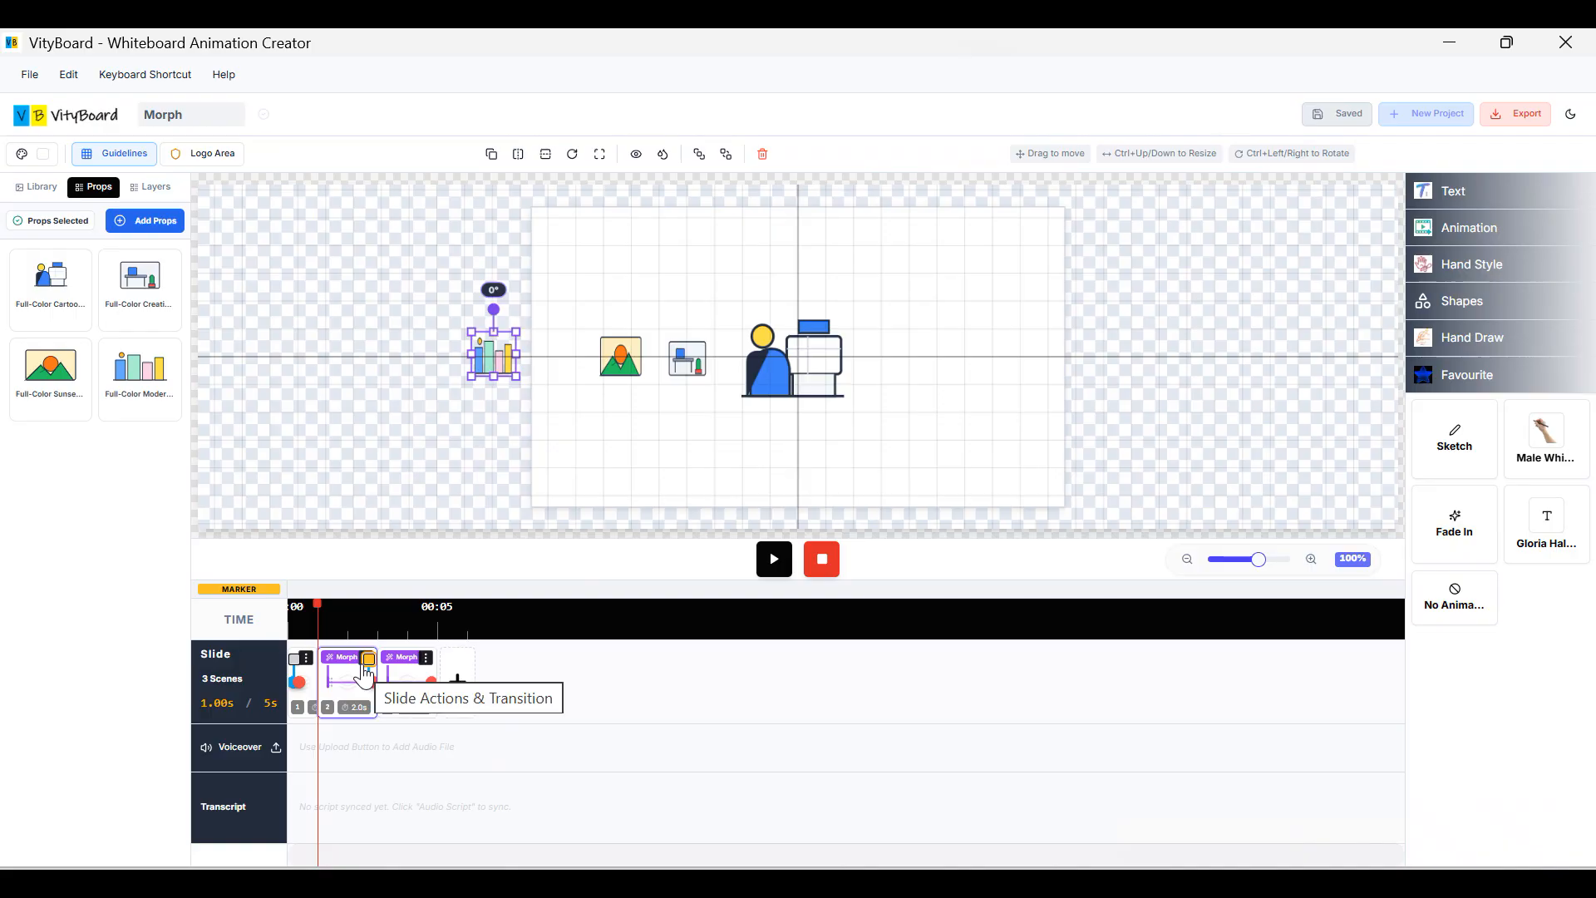
{"action": "left_click", "coordinate": [360, 700]}
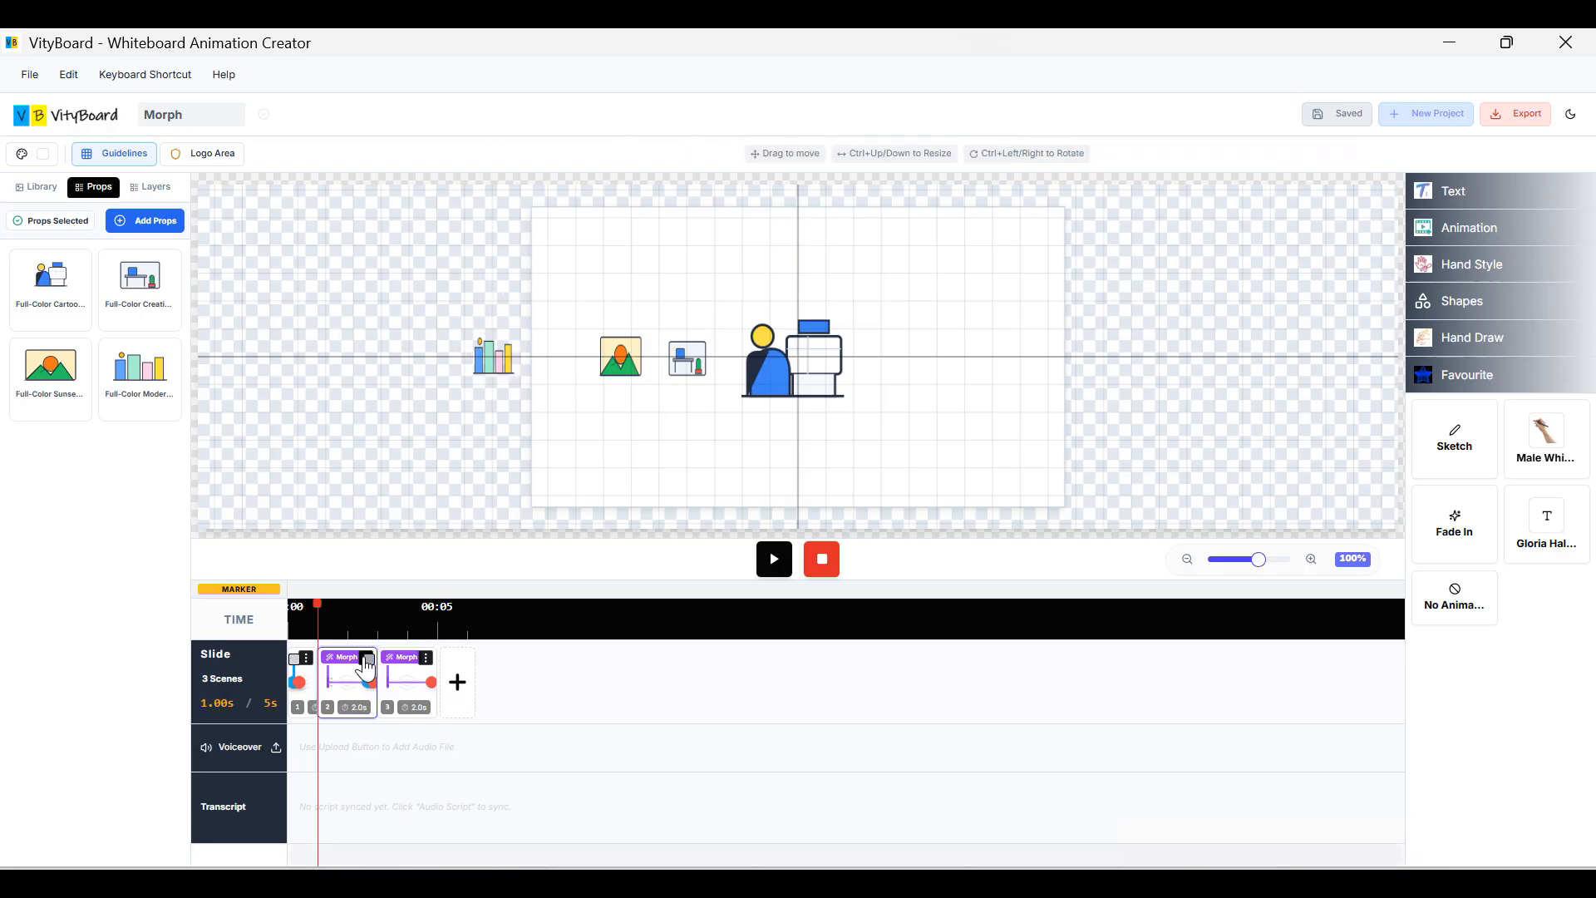
{"action": "left_click", "coordinate": [365, 660]}
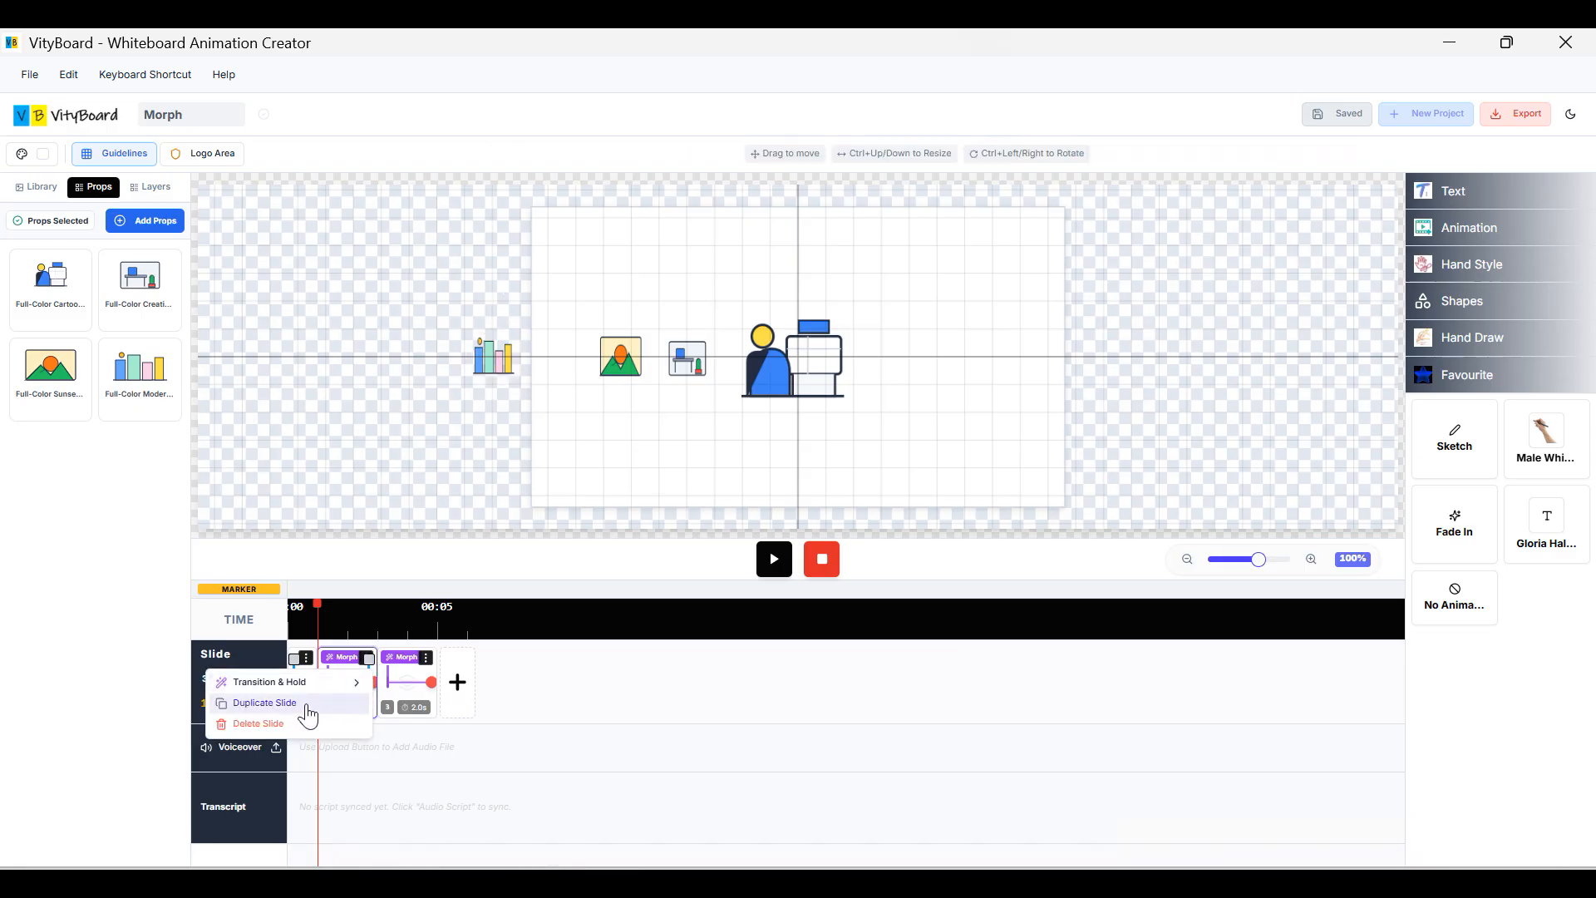
{"action": "left_click", "coordinate": [486, 665]}
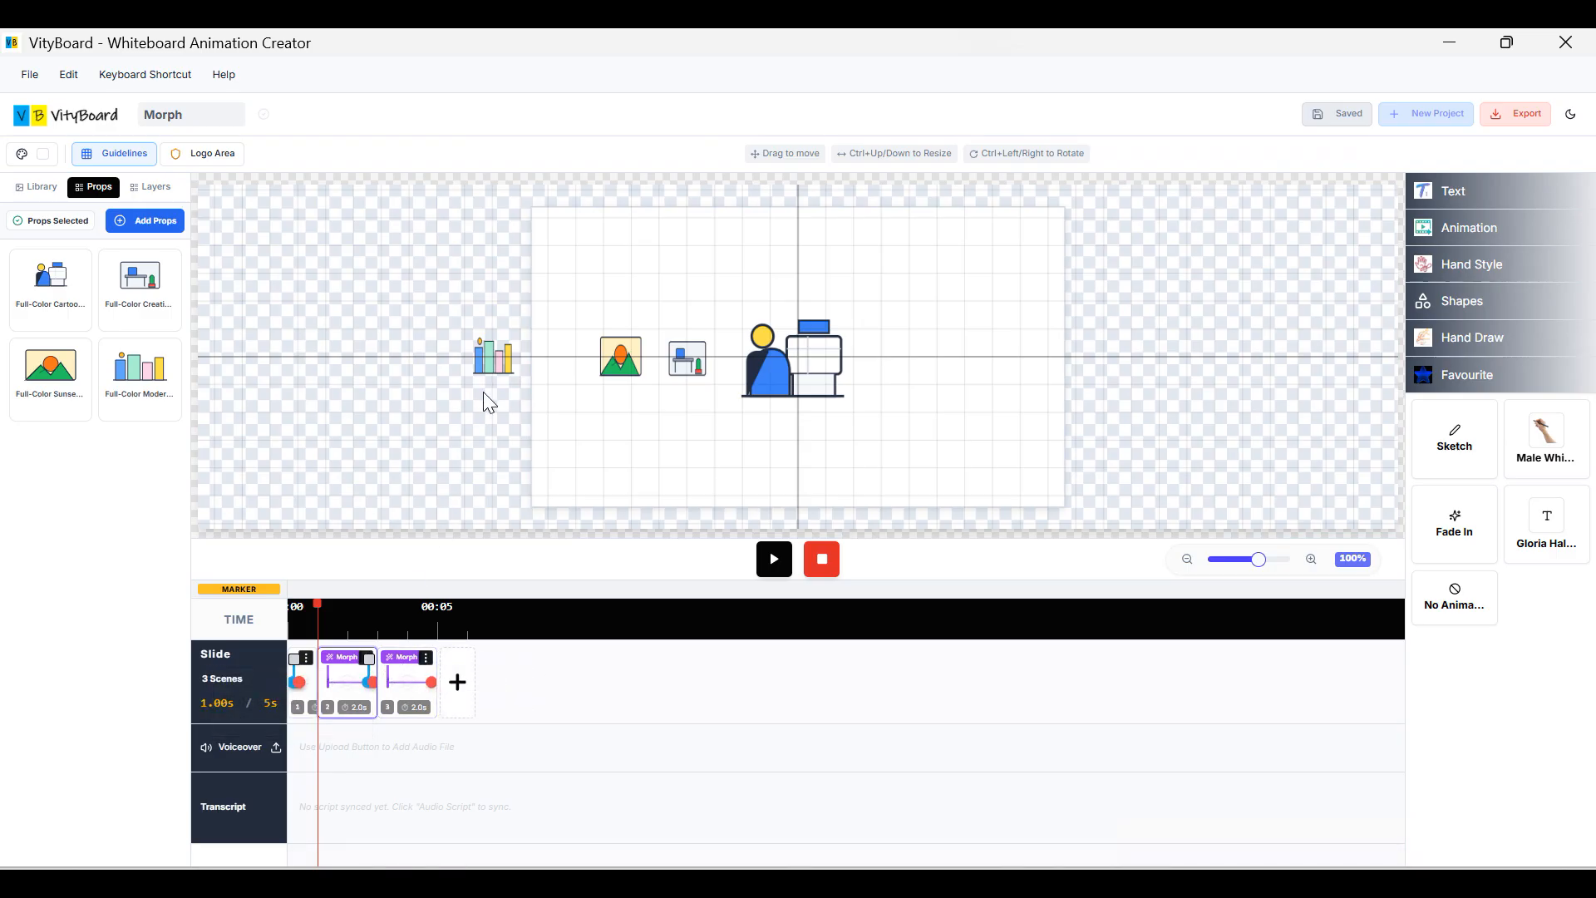
{"action": "left_click", "coordinate": [496, 366]}
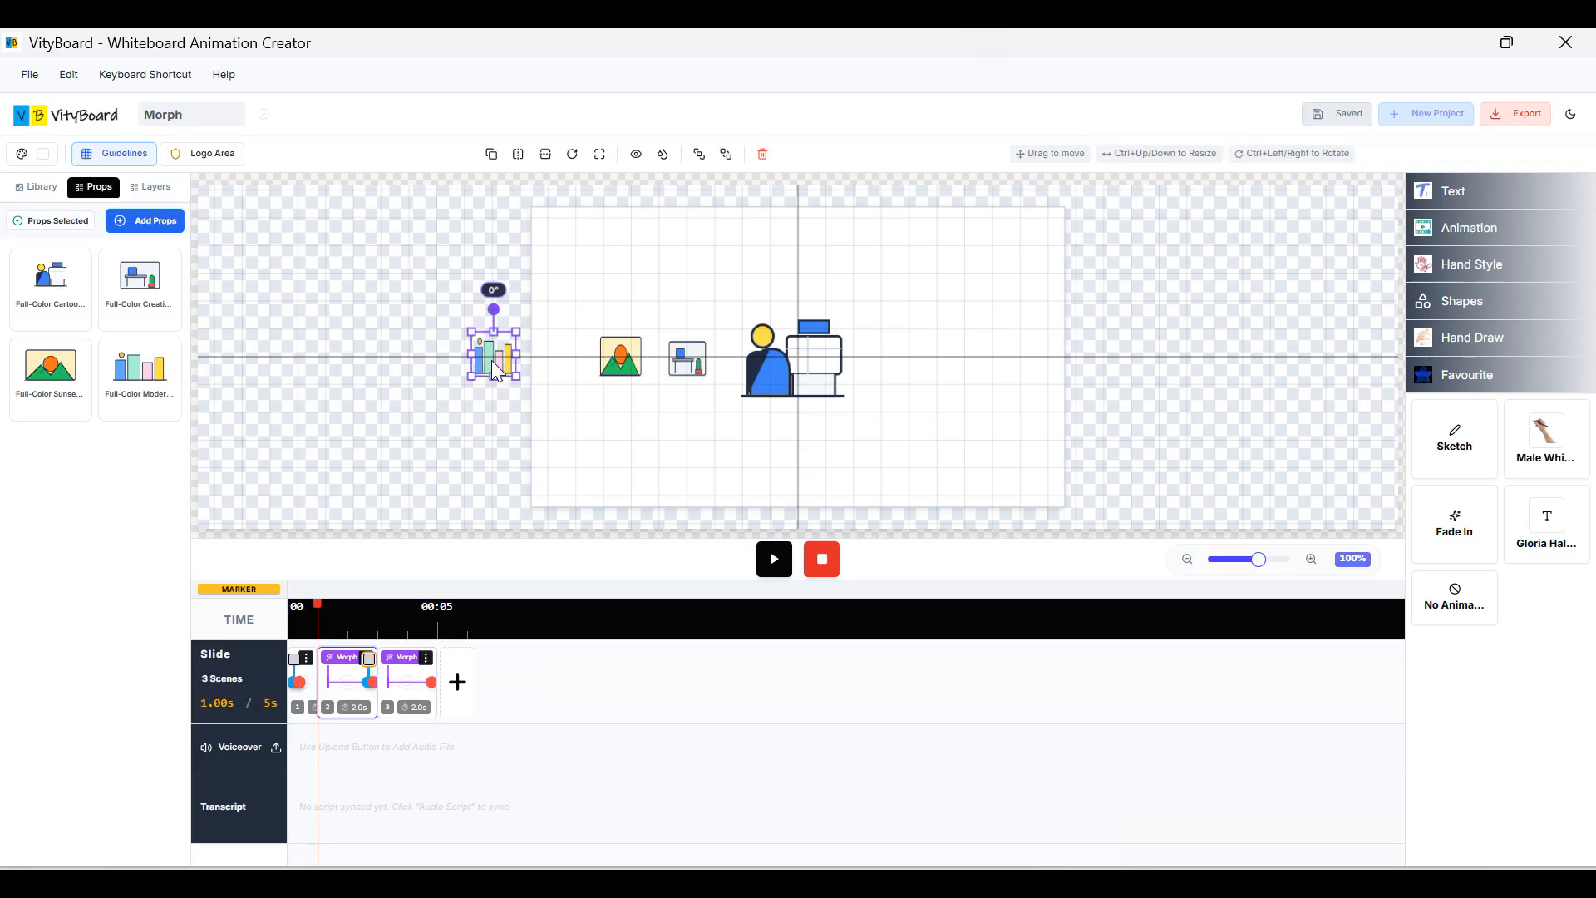
{"action": "left_click", "coordinate": [573, 393]}
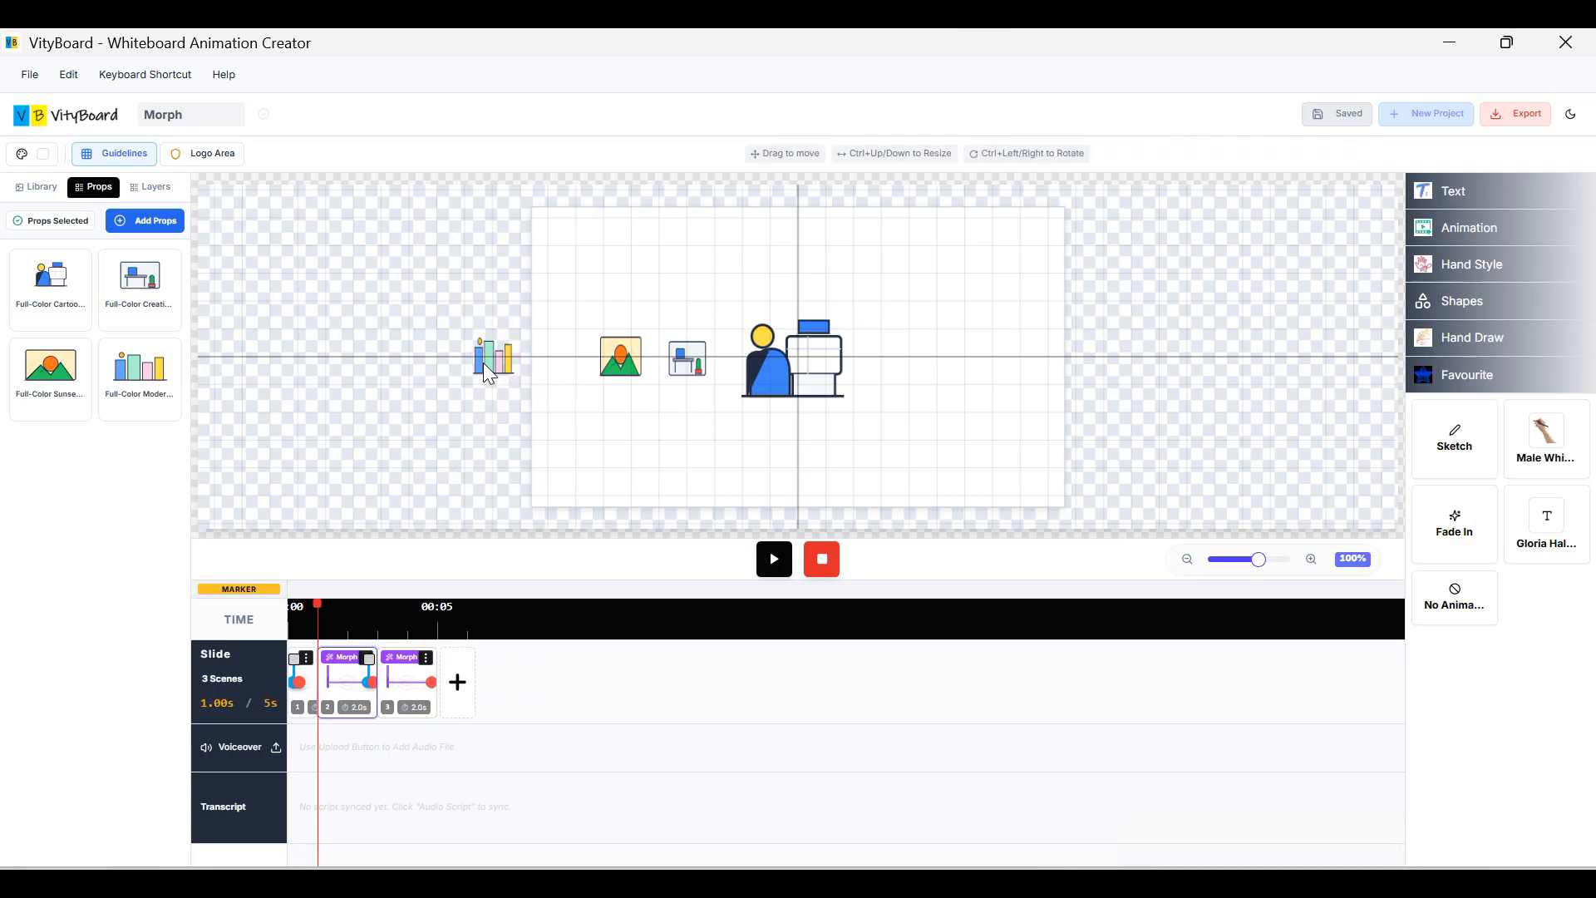
Return to scene 2 and select the person-at-desk illustration.
{"action": "left_click", "coordinate": [397, 700]}
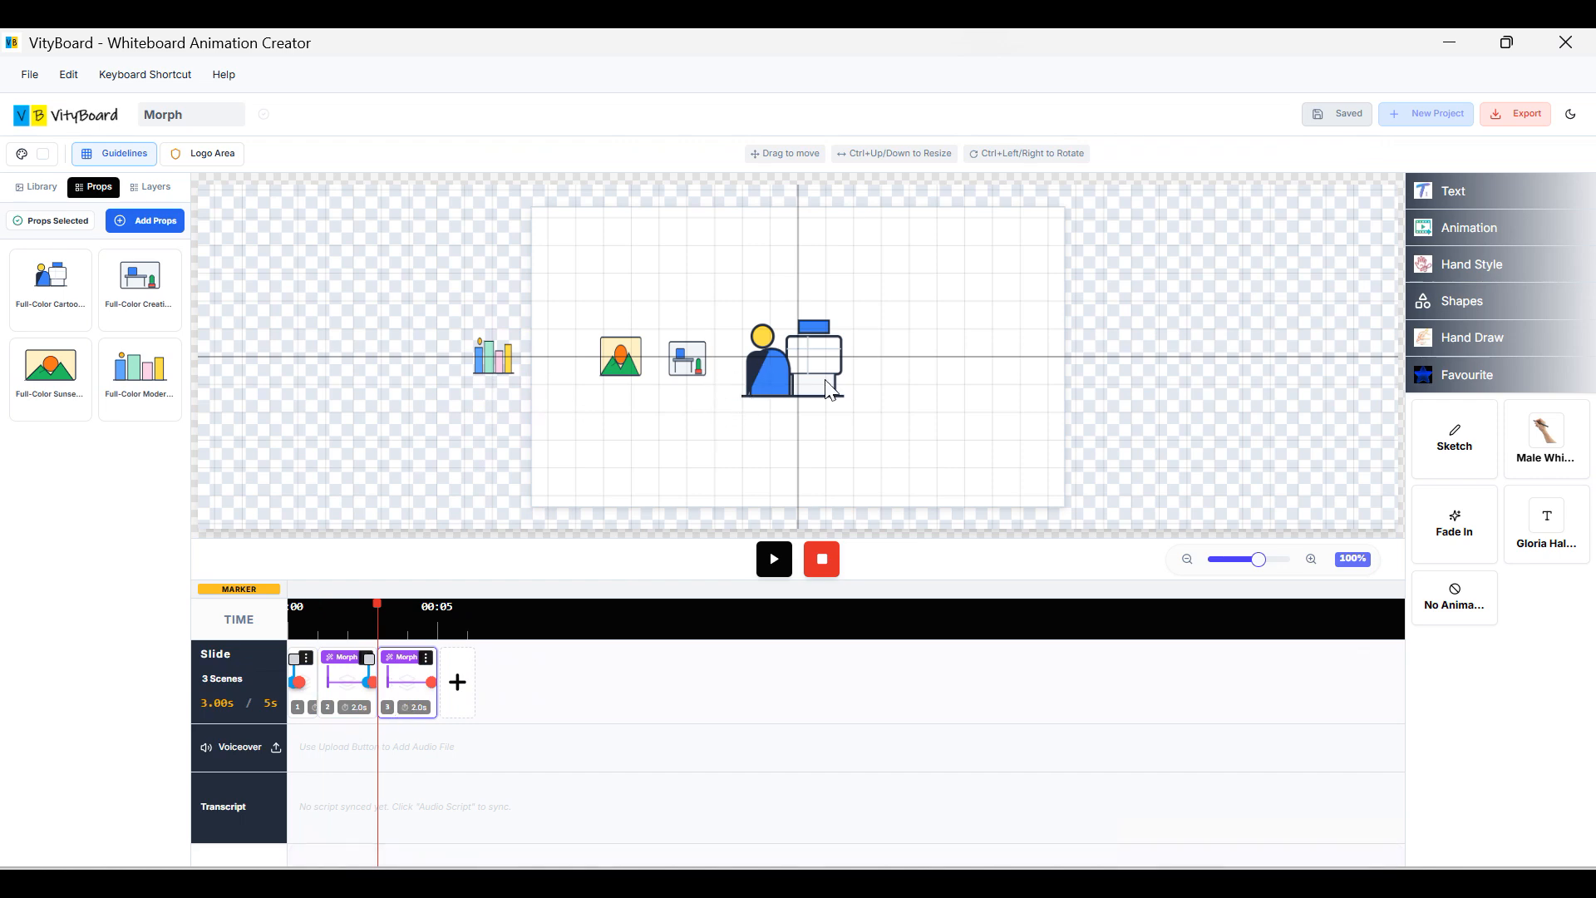
{"action": "left_click", "coordinate": [352, 704]}
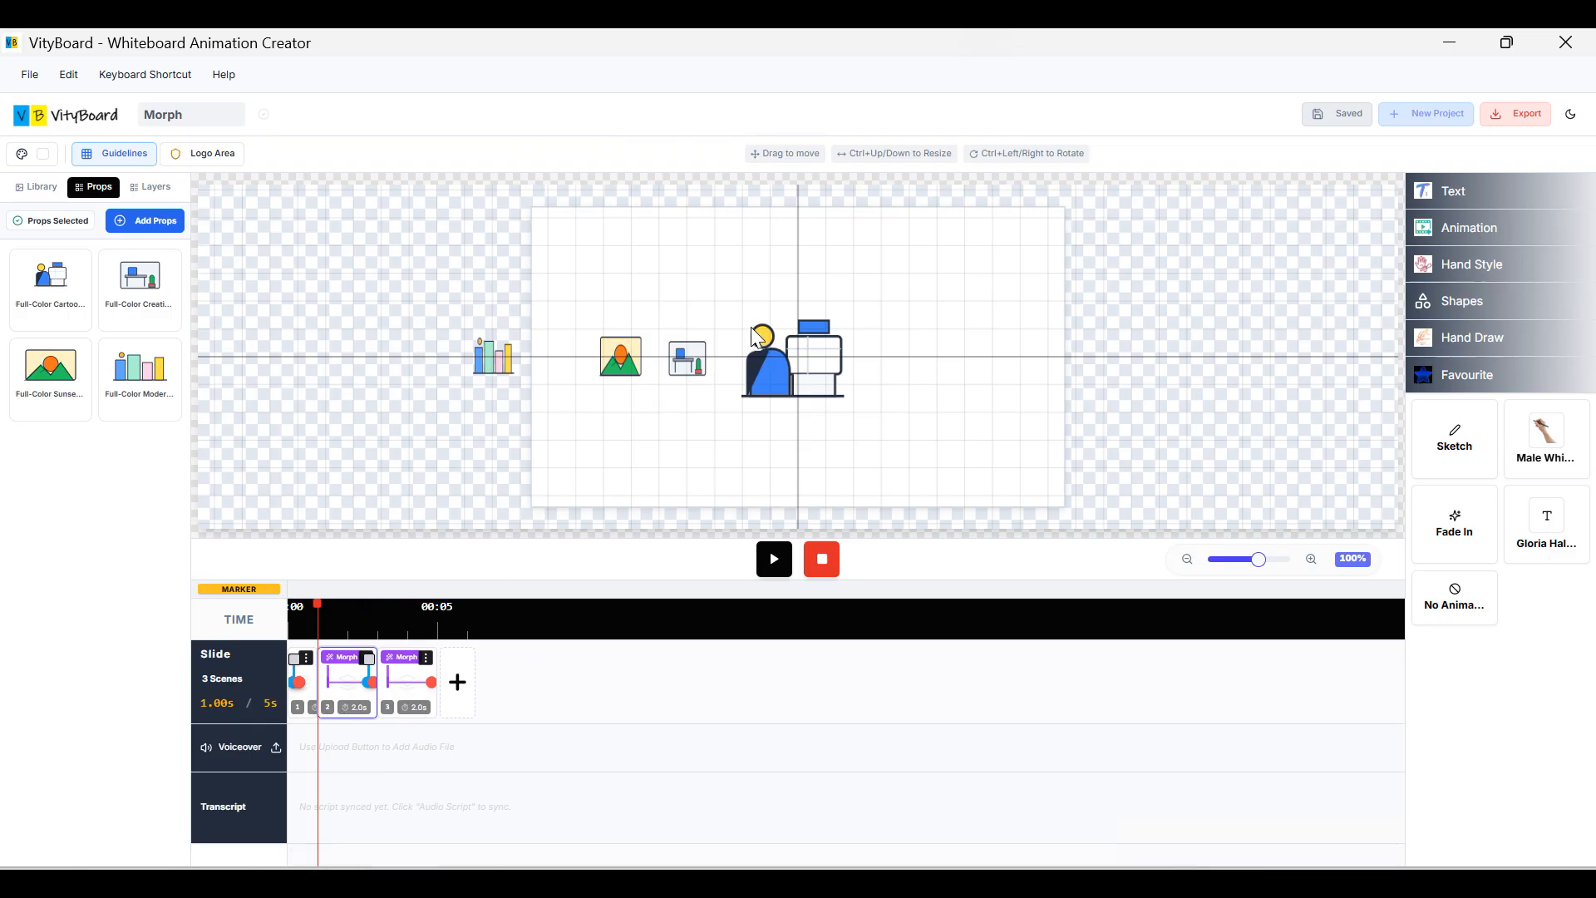
{"action": "left_click", "coordinate": [821, 381]}
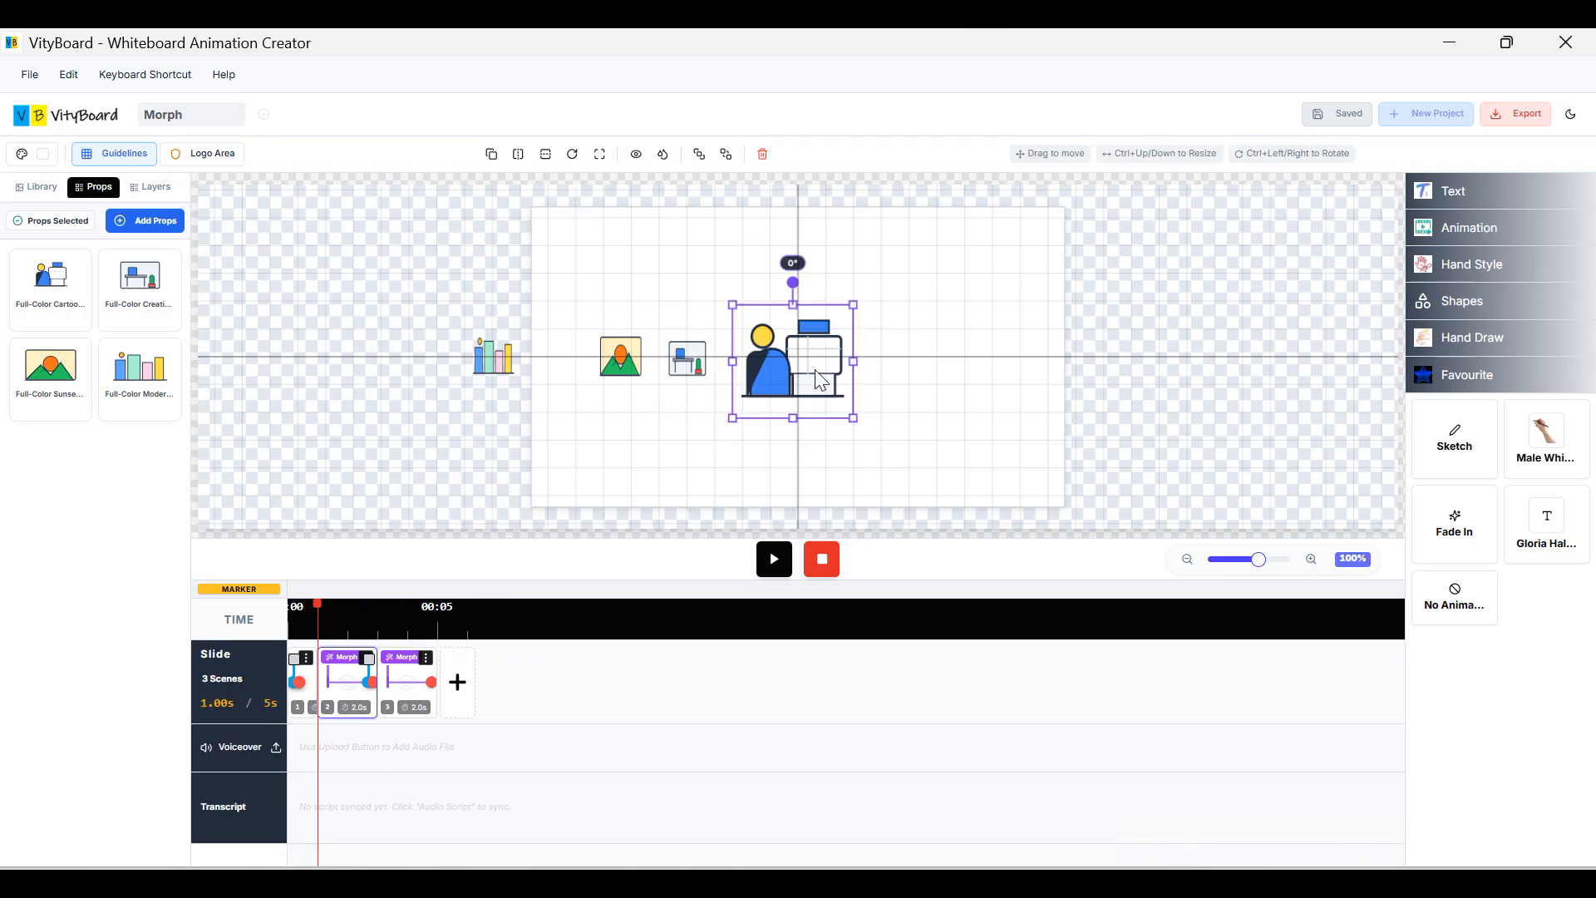
On scene 3, move the person-at-desk illustration right and shrink it.
{"action": "left_click", "coordinate": [407, 695]}
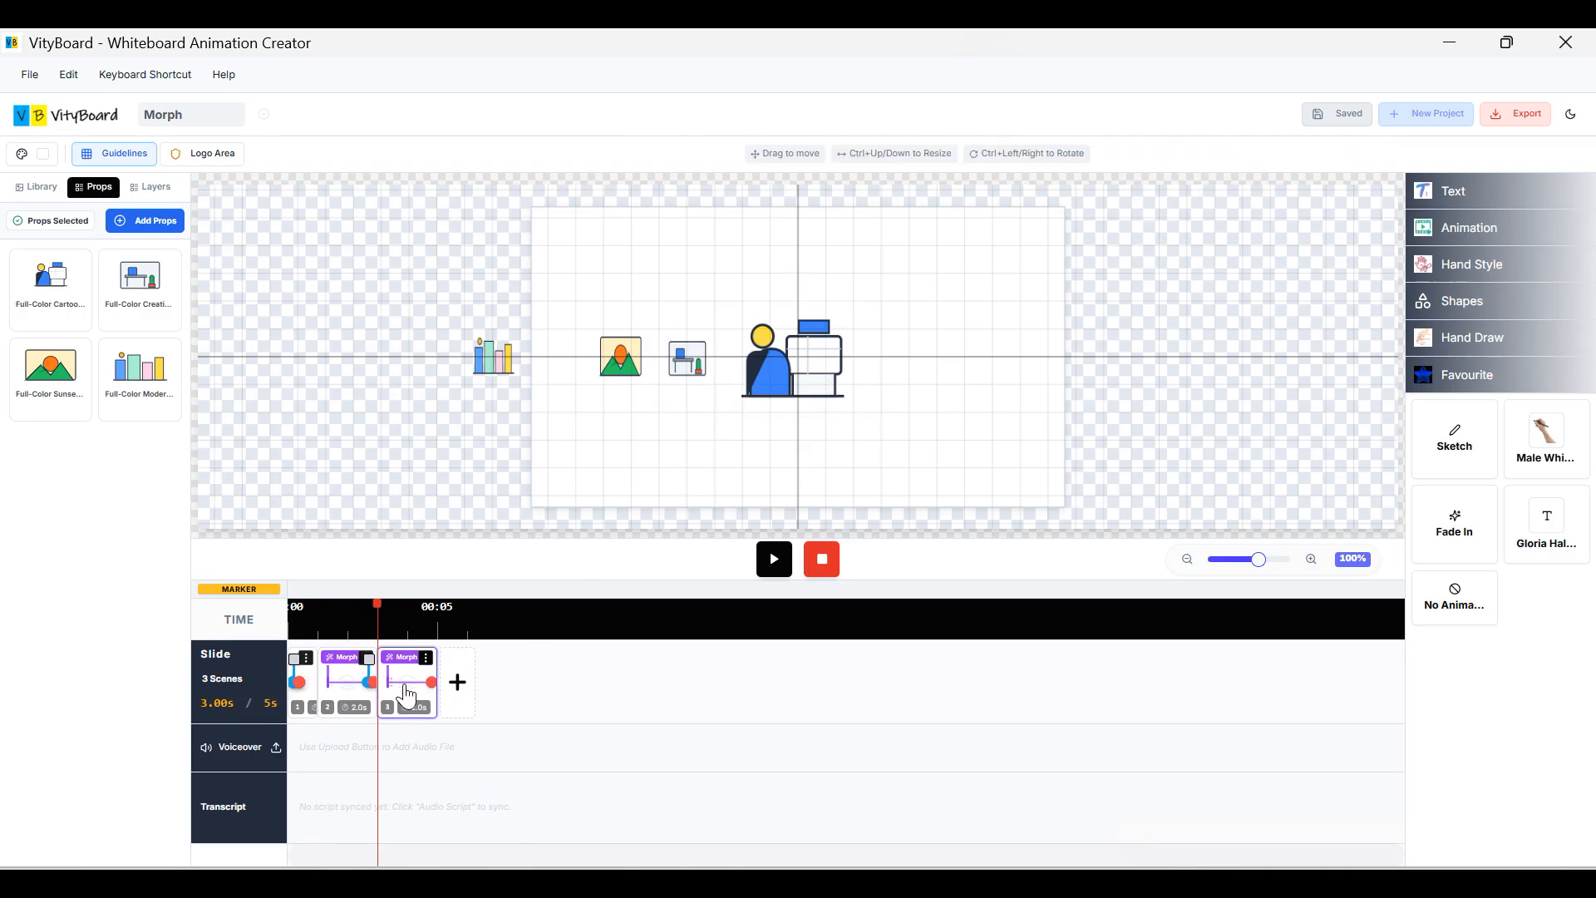
{"action": "left_click", "coordinate": [781, 367]}
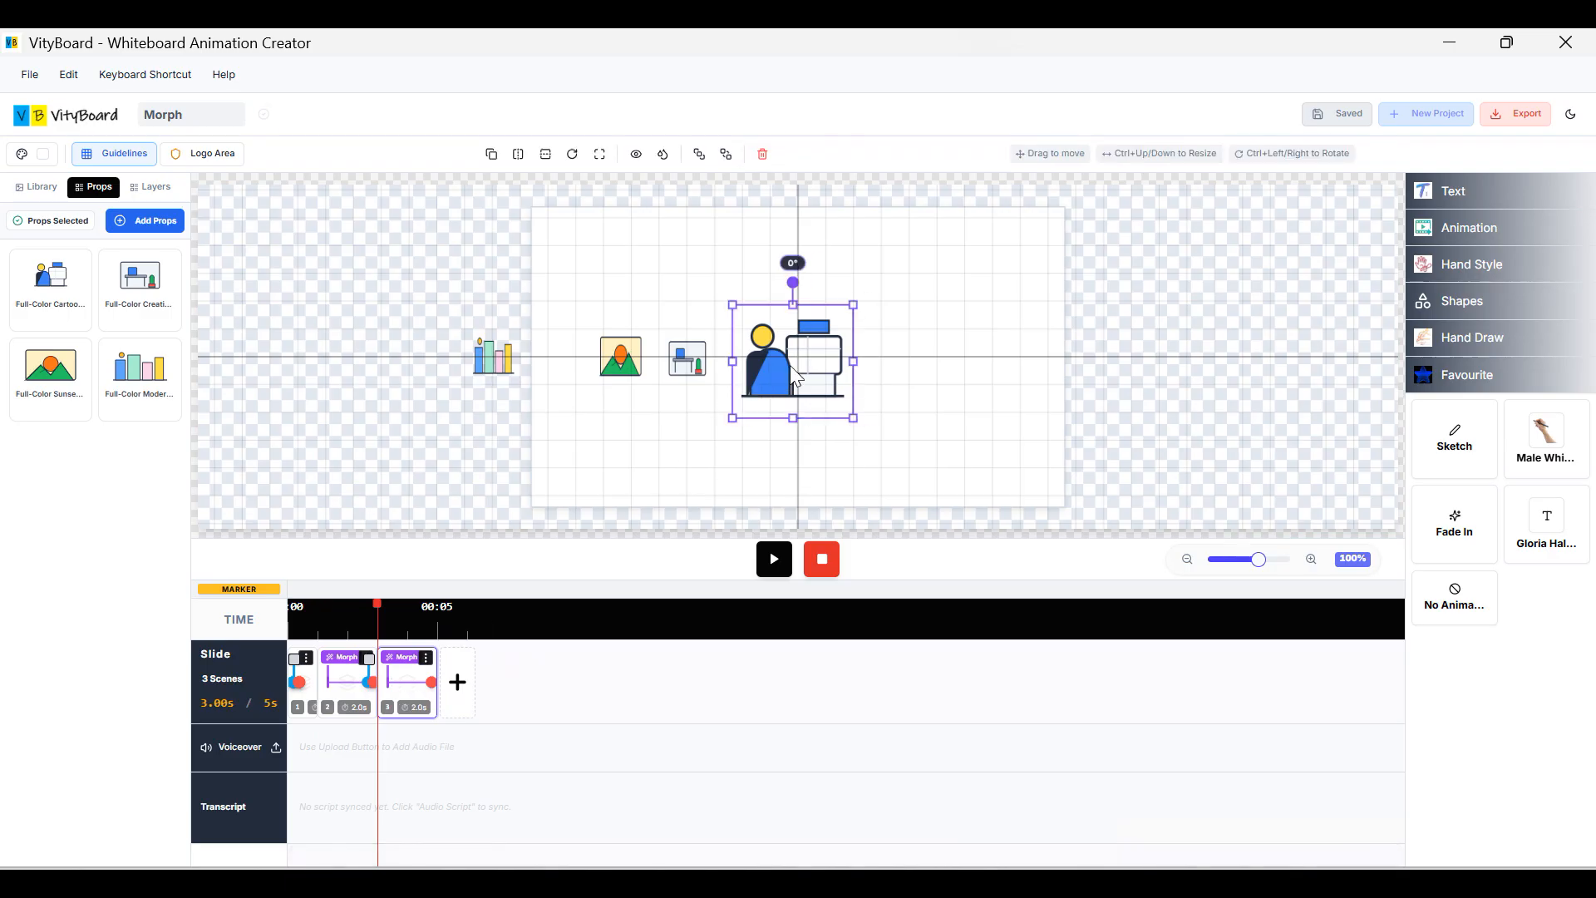
{"action": "left_click_drag", "start_coordinate": [789, 366], "coordinate": [880, 366]}
{"action": "left_click_drag", "start_coordinate": [949, 418], "coordinate": [944, 360]}
Enlarge and centre the desk, then shift the sunset and bar chart in beside it.
{"action": "left_click_drag", "start_coordinate": [700, 387], "coordinate": [862, 430]}
{"action": "mouse_move", "coordinate": [810, 384]}
{"action": "left_mouse_down"}
{"action": "mouse_move", "coordinate": [781, 338]}
{"action": "mouse_move", "coordinate": [856, 429]}
{"action": "mouse_move", "coordinate": [835, 403]}
{"action": "left_mouse_up"}
{"action": "left_click_drag", "start_coordinate": [633, 363], "coordinate": [701, 367]}
{"action": "left_click_drag", "start_coordinate": [505, 368], "coordinate": [606, 363]}
{"action": "left_click", "coordinate": [769, 356]}
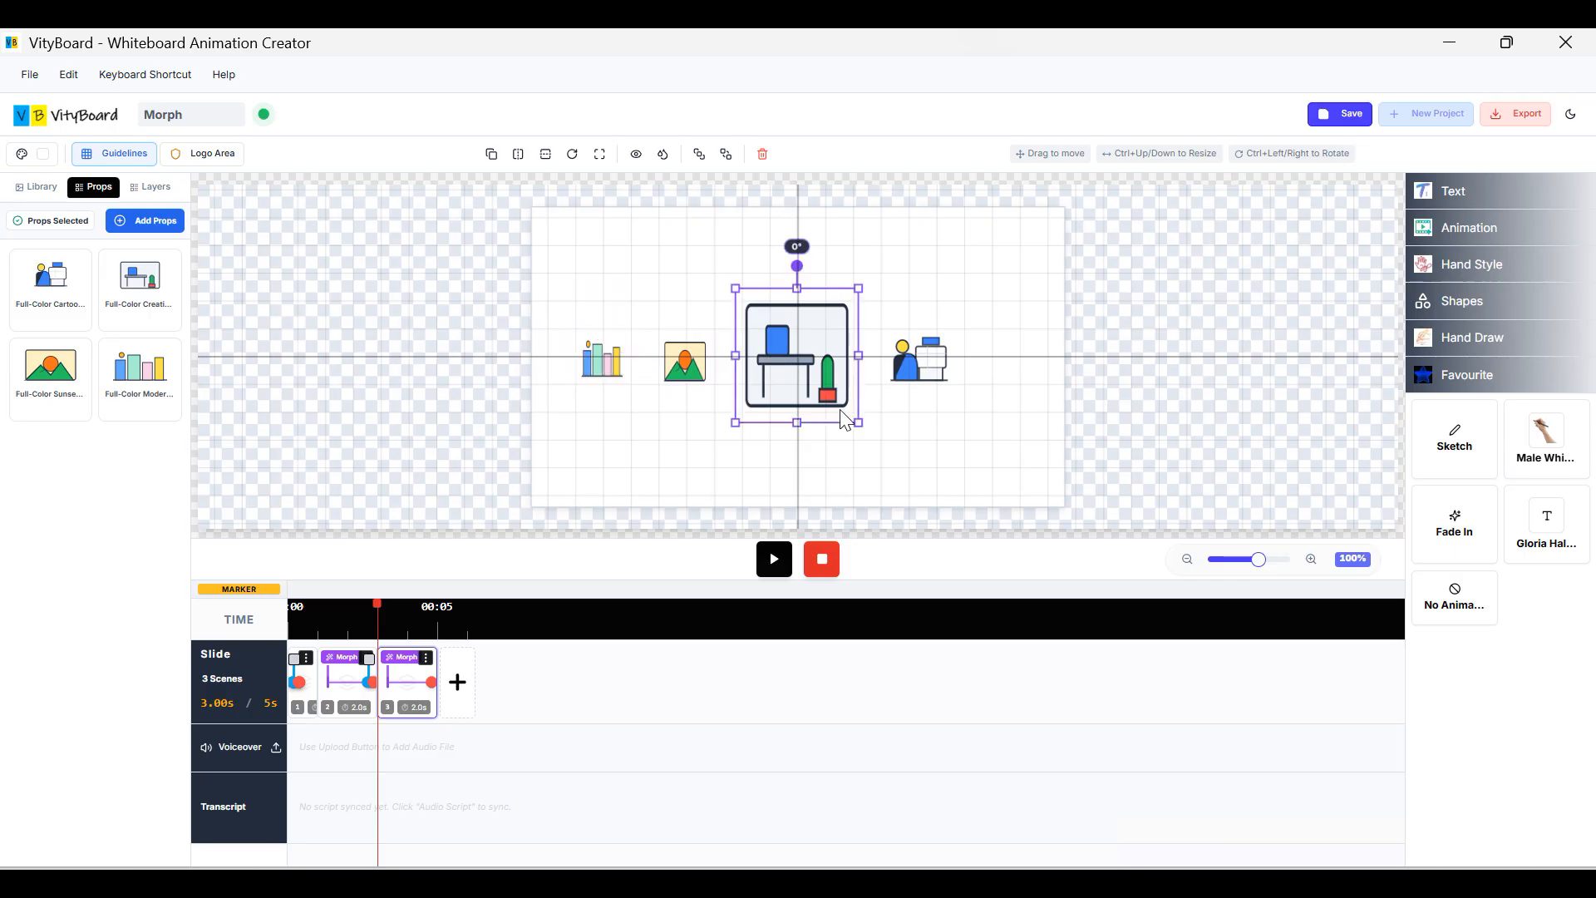
{"action": "left_click_drag", "start_coordinate": [860, 425], "coordinate": [869, 429]}
{"action": "left_click", "coordinate": [991, 301]}
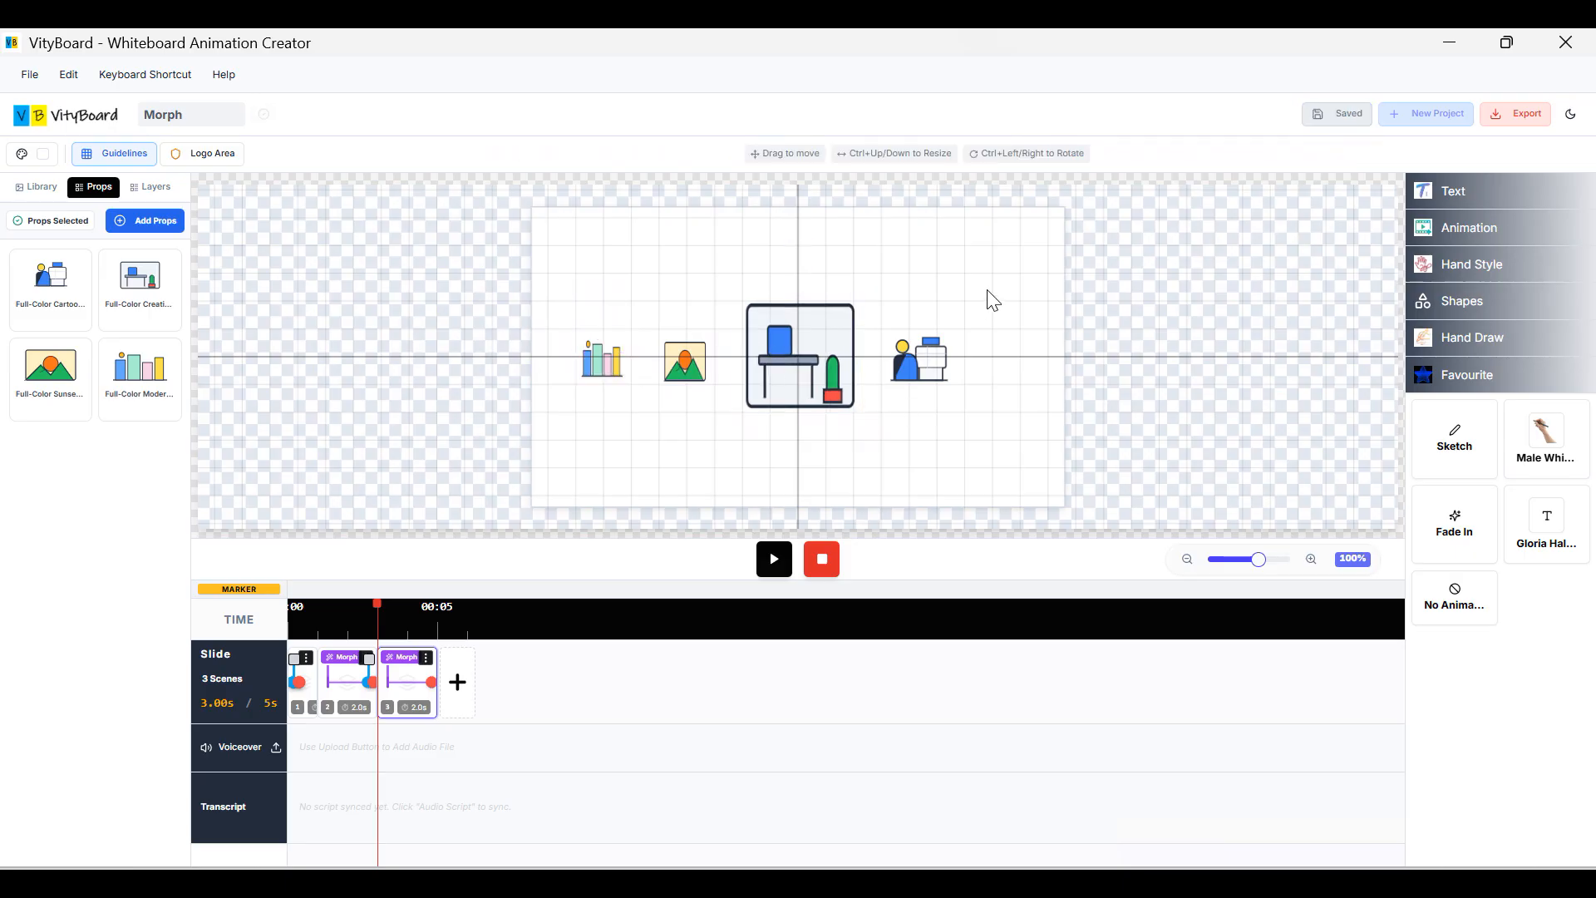
{"action": "left_click_drag", "start_coordinate": [940, 376], "coordinate": [945, 370]}
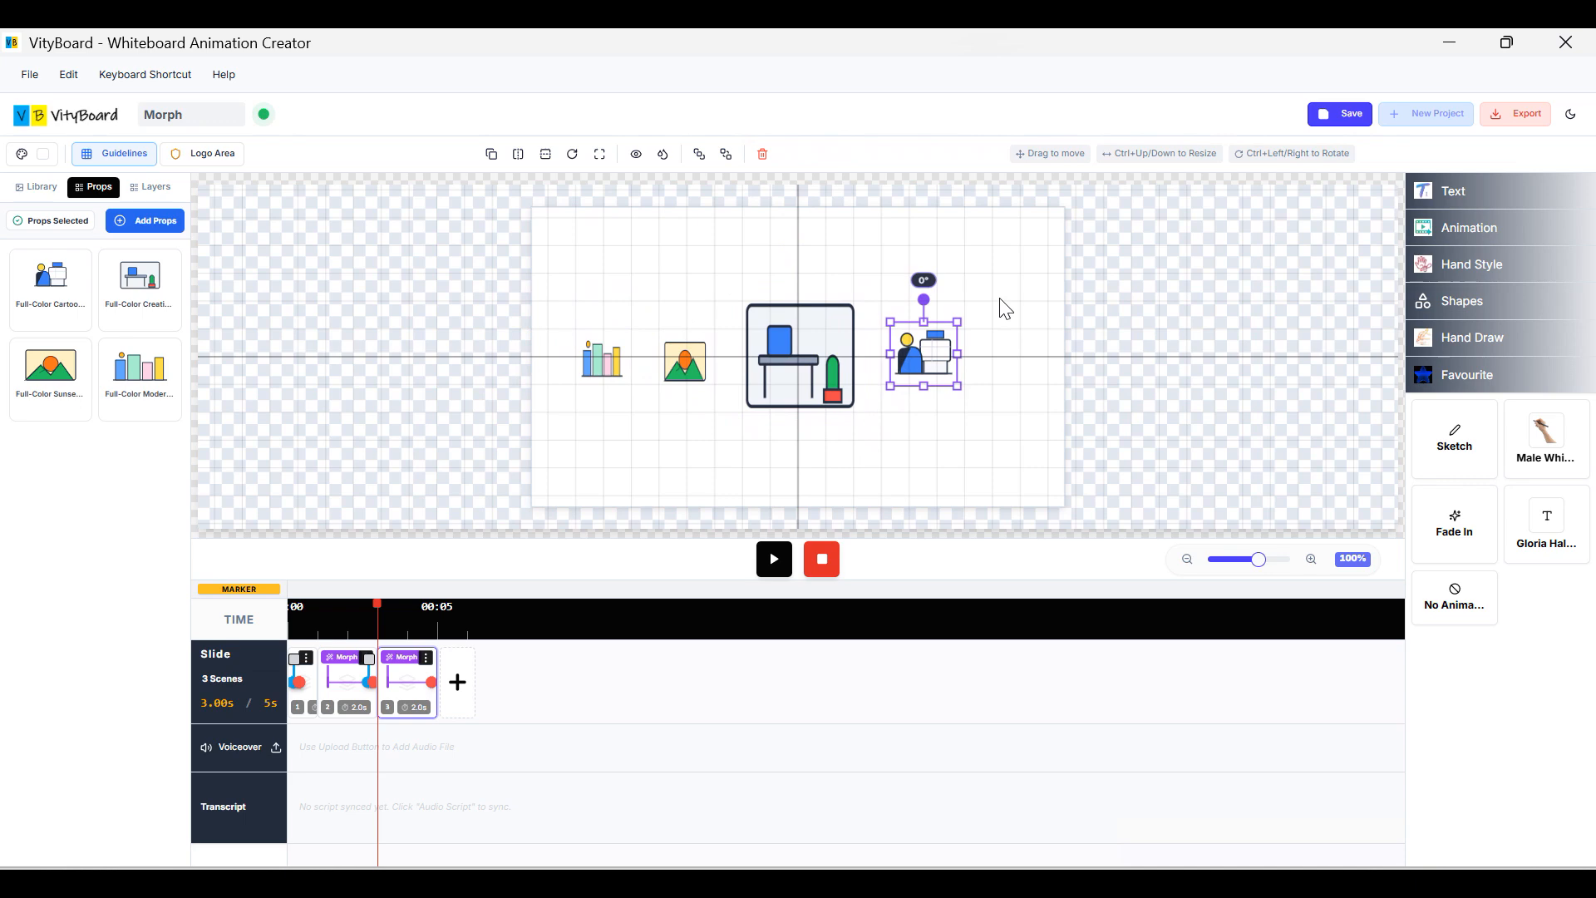
{"action": "left_click", "coordinate": [1001, 307]}
{"action": "left_click", "coordinate": [301, 686]}
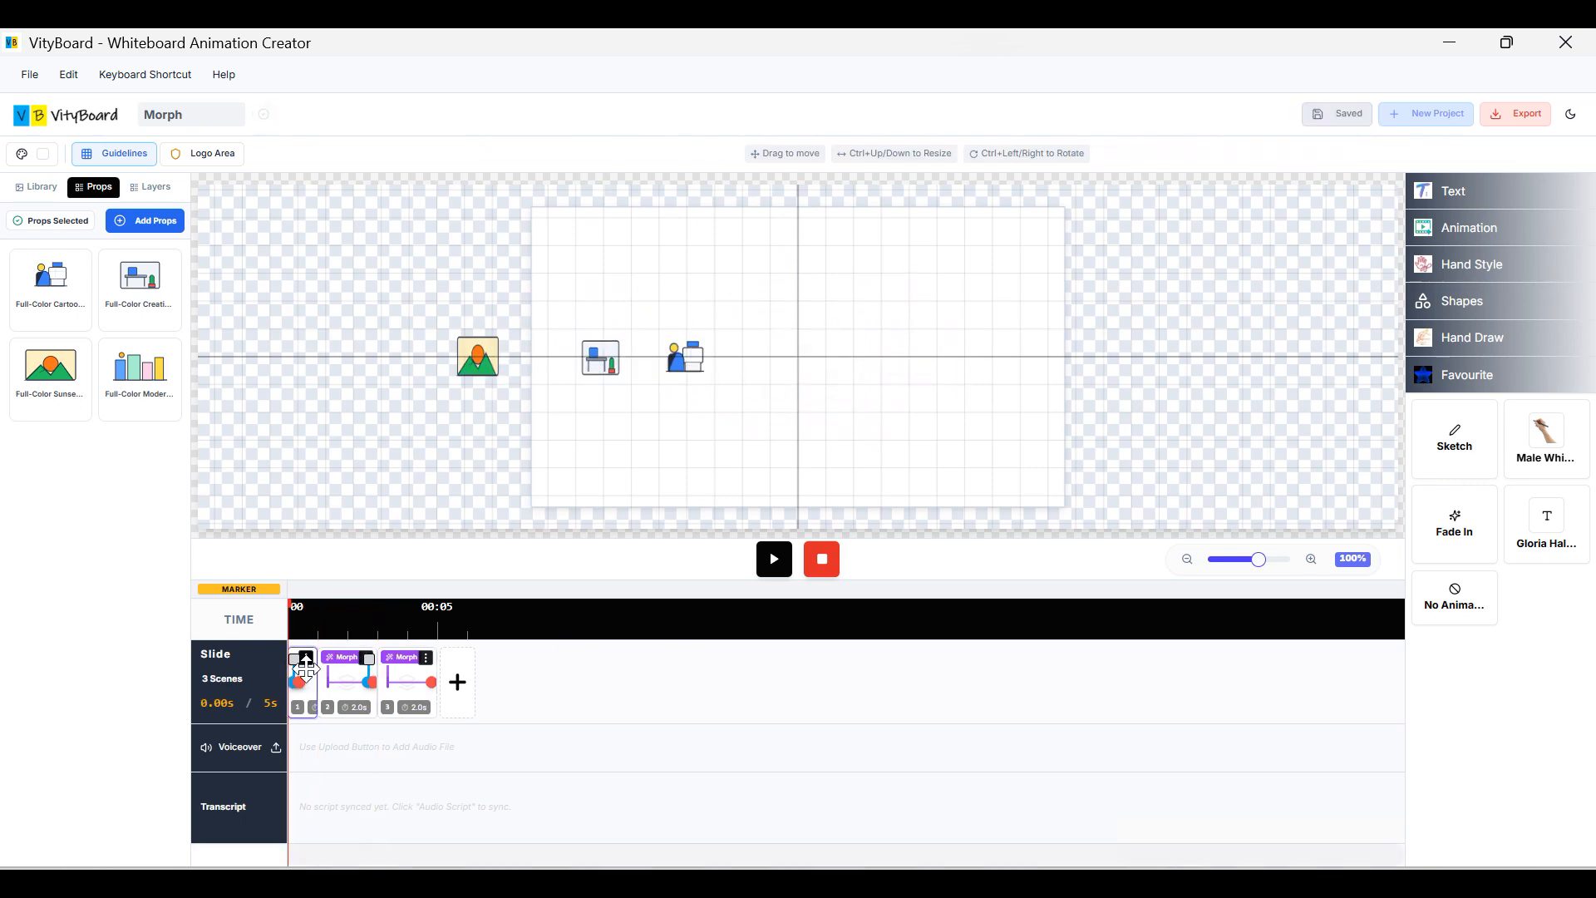
Set Guidelines to Off and play the three-scene Morph preview from scene 1.
{"action": "left_click", "coordinate": [781, 566]}
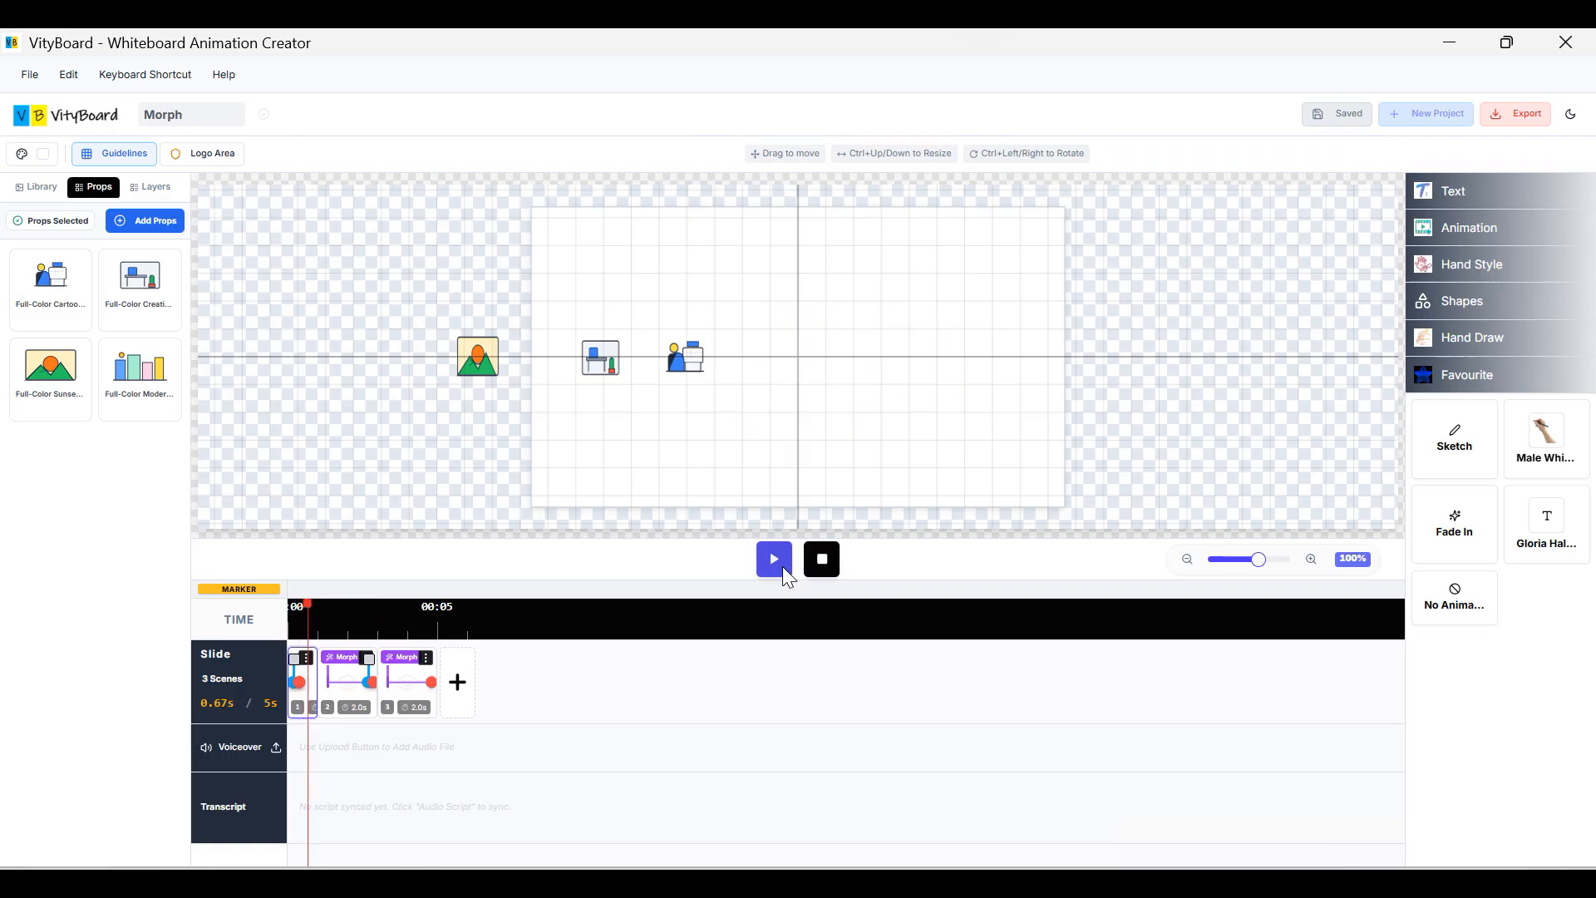
{"action": "left_click", "coordinate": [822, 559]}
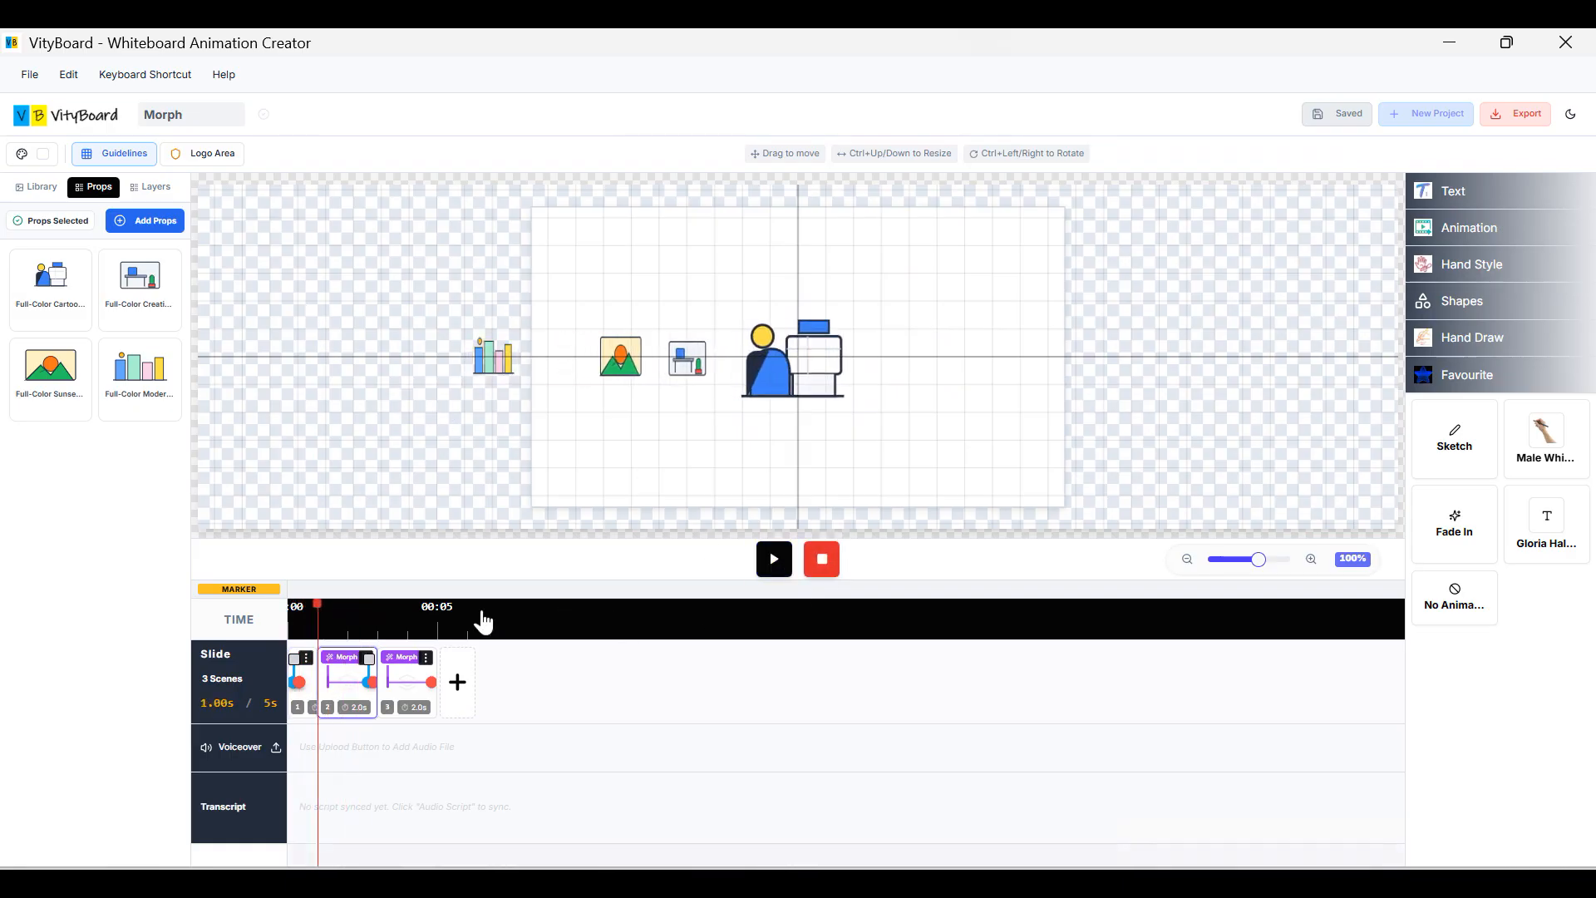
{"action": "left_click", "coordinate": [124, 158]}
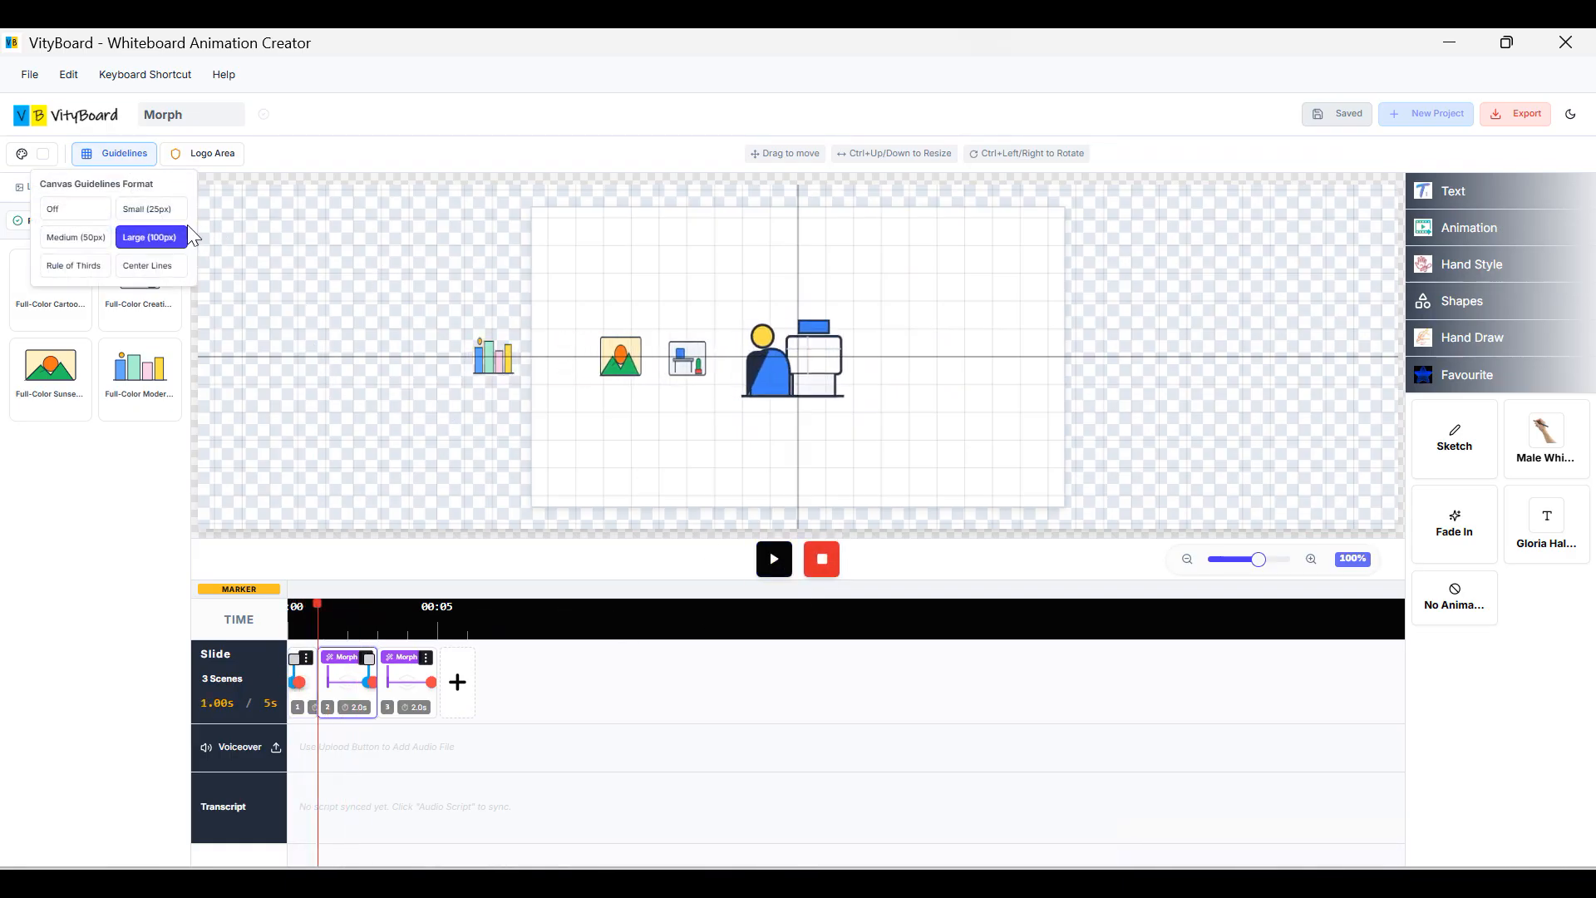
{"action": "left_click", "coordinate": [75, 208]}
{"action": "left_click", "coordinate": [303, 678]}
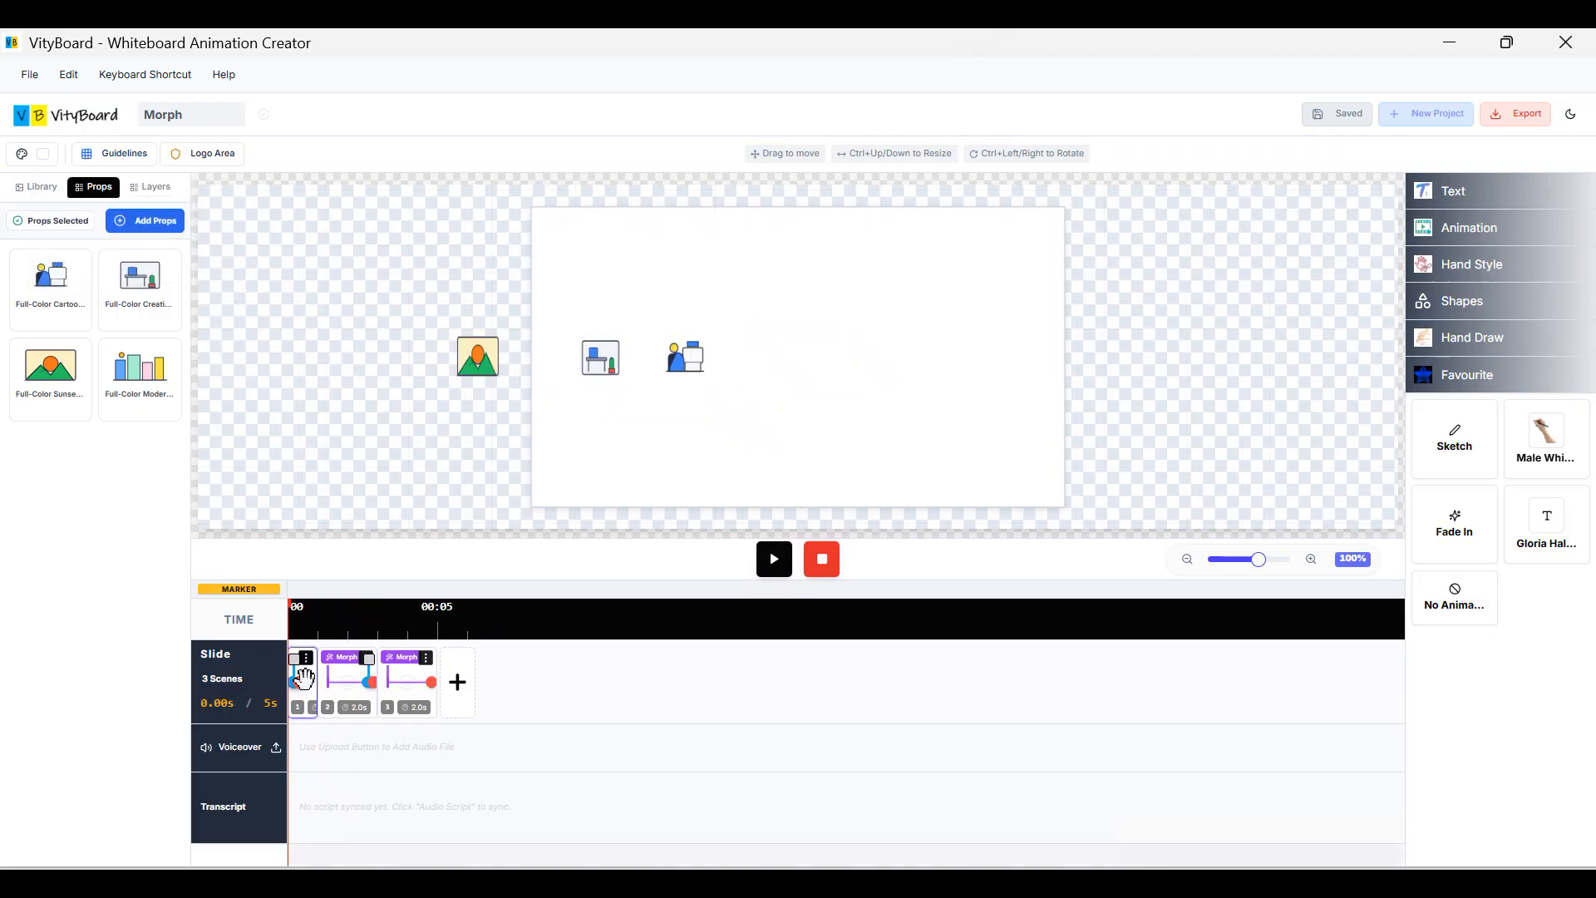
{"action": "left_click", "coordinate": [773, 558]}
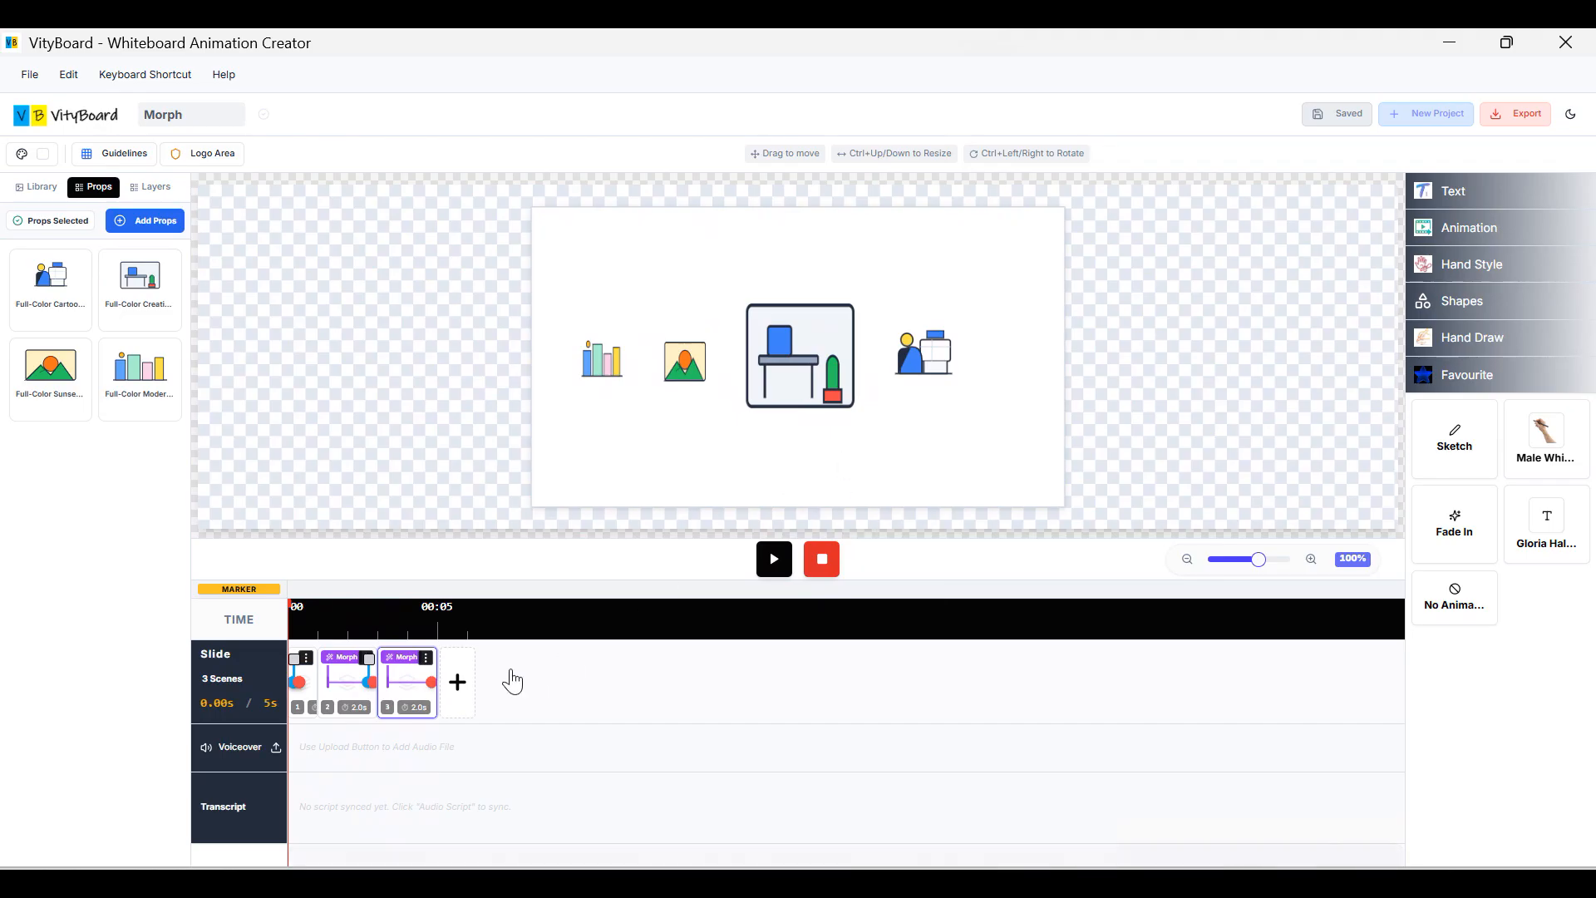
{"action": "left_click", "coordinate": [425, 657]}
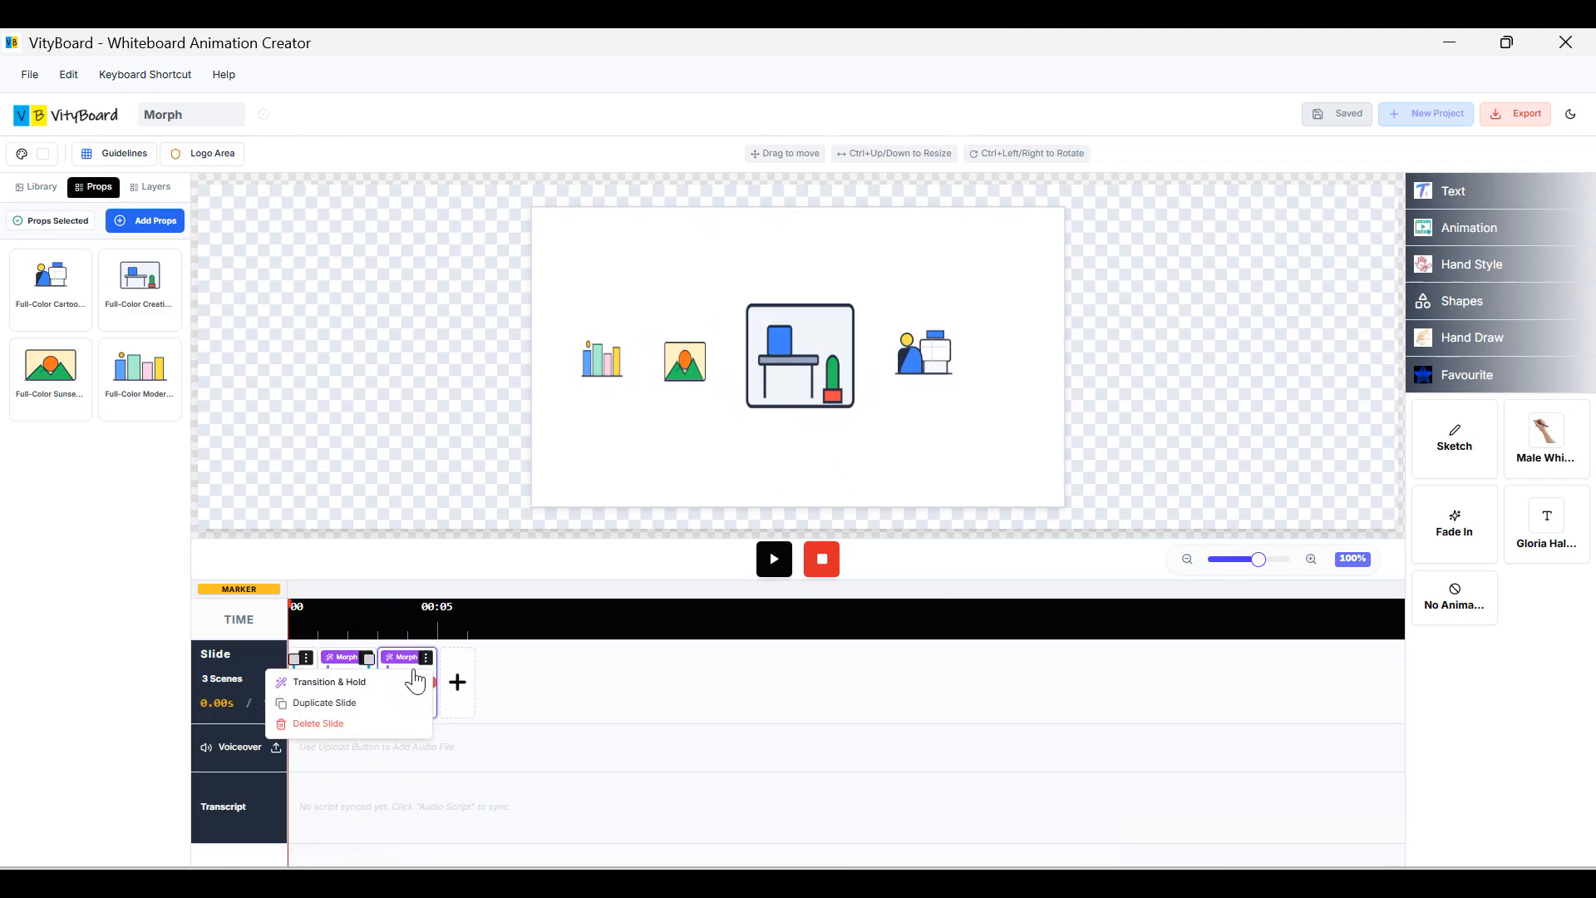
Clone scene 3 into a fourth scene and add the Color Advertising megaphone prop.
{"action": "left_click", "coordinate": [366, 703]}
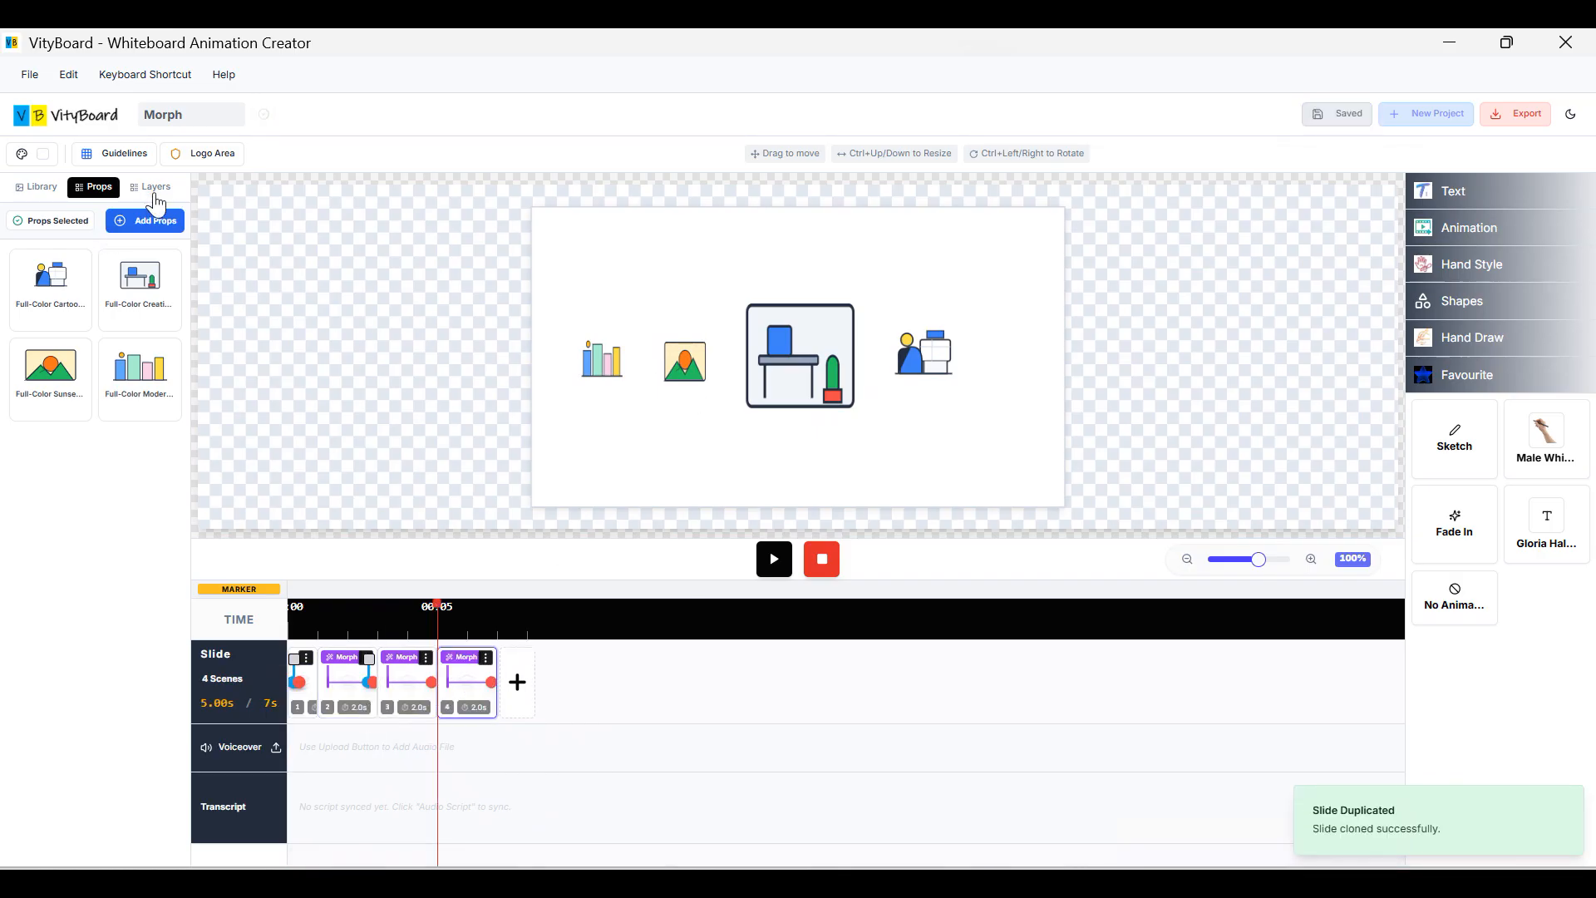
{"action": "left_click", "coordinate": [143, 221]}
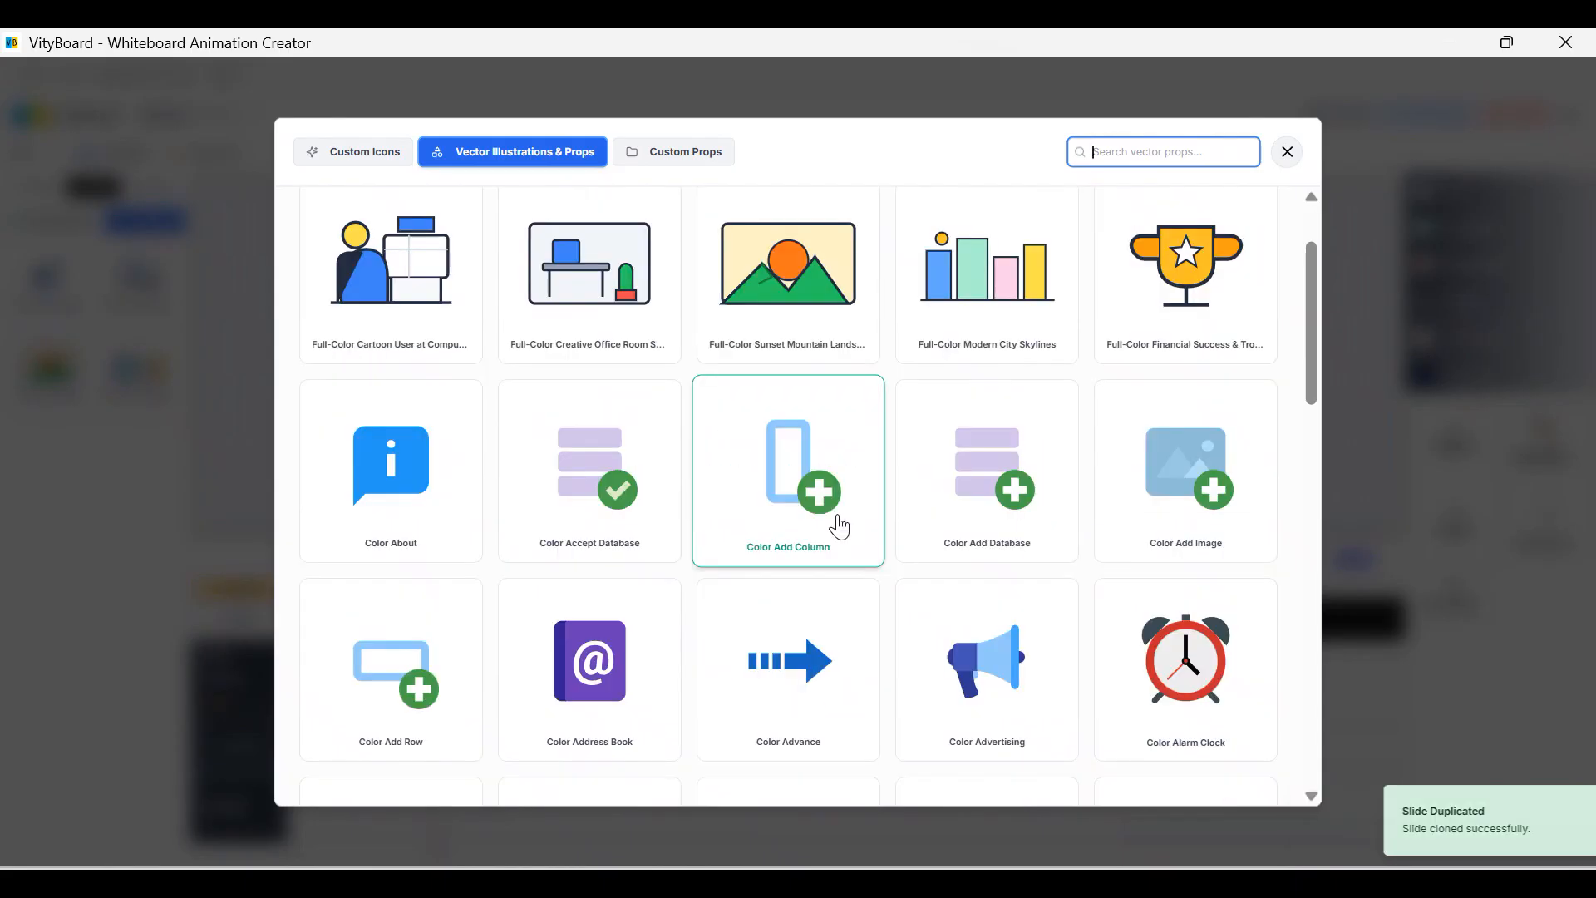
{"action": "left_click", "coordinate": [984, 675]}
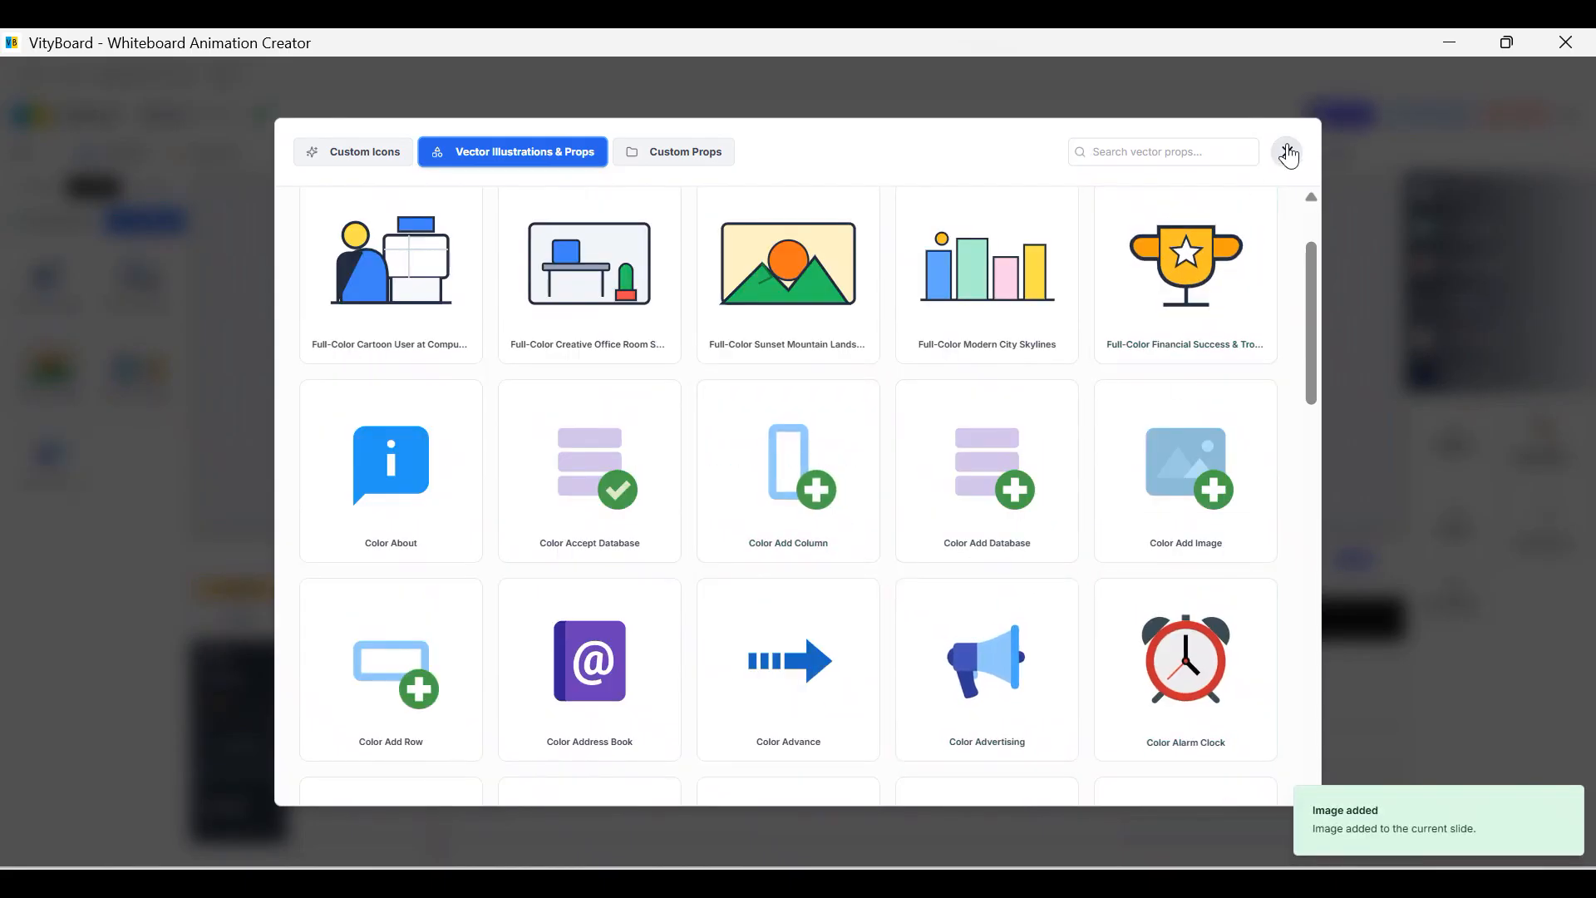
{"action": "left_click", "coordinate": [1290, 153]}
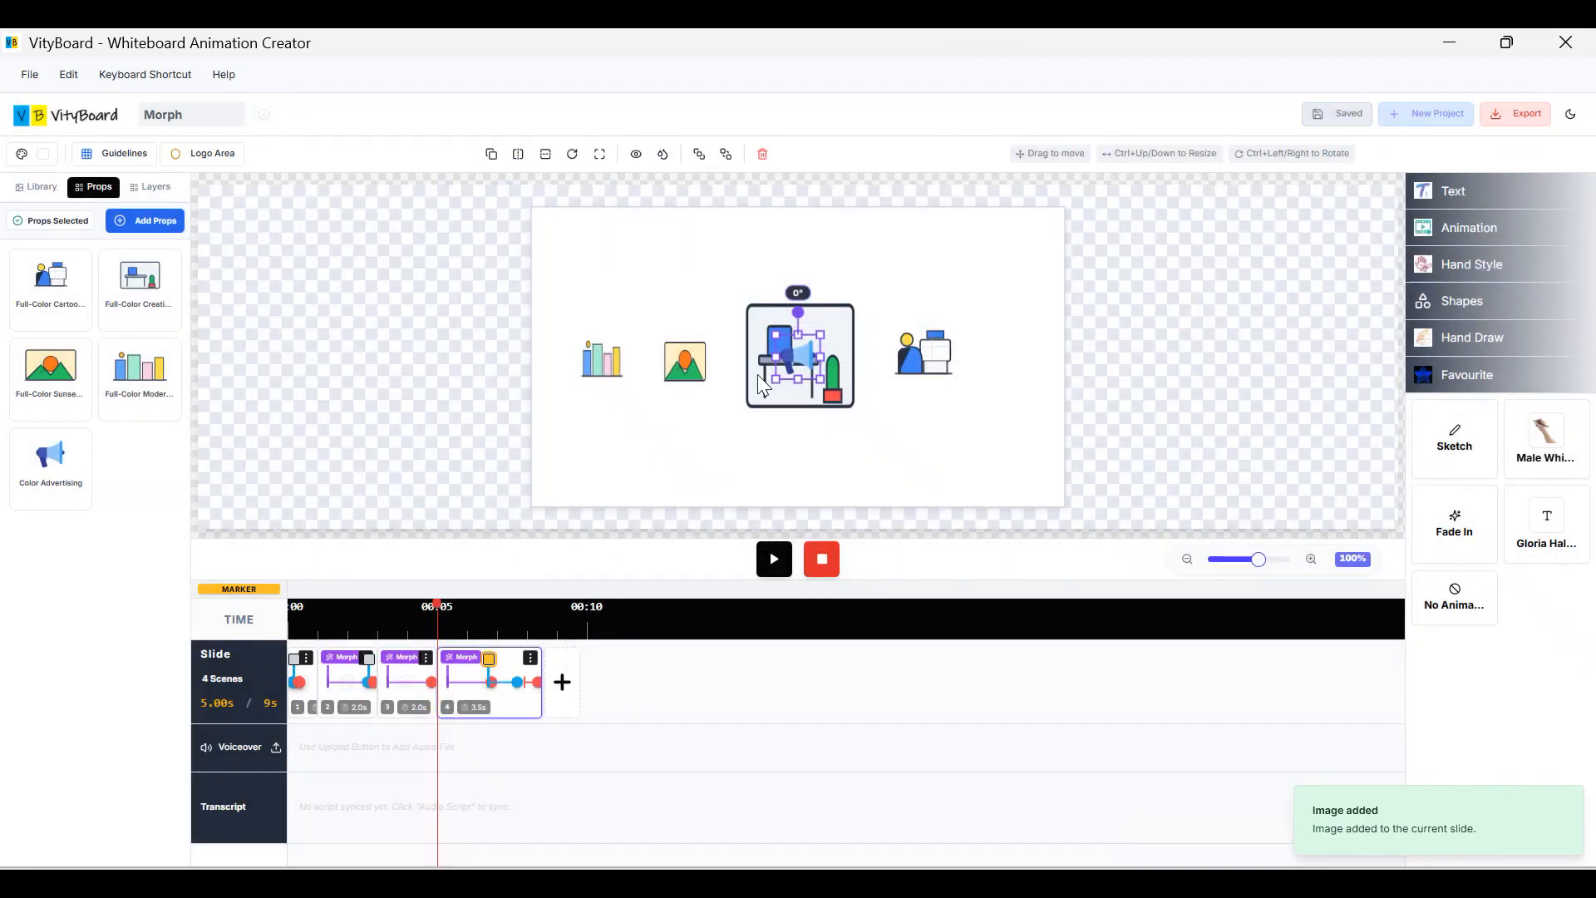
Move the megaphone to the left edge, shift the person-at-desk right, and shrink the desk.
{"action": "left_click_drag", "start_coordinate": [805, 352], "coordinate": [491, 361]}
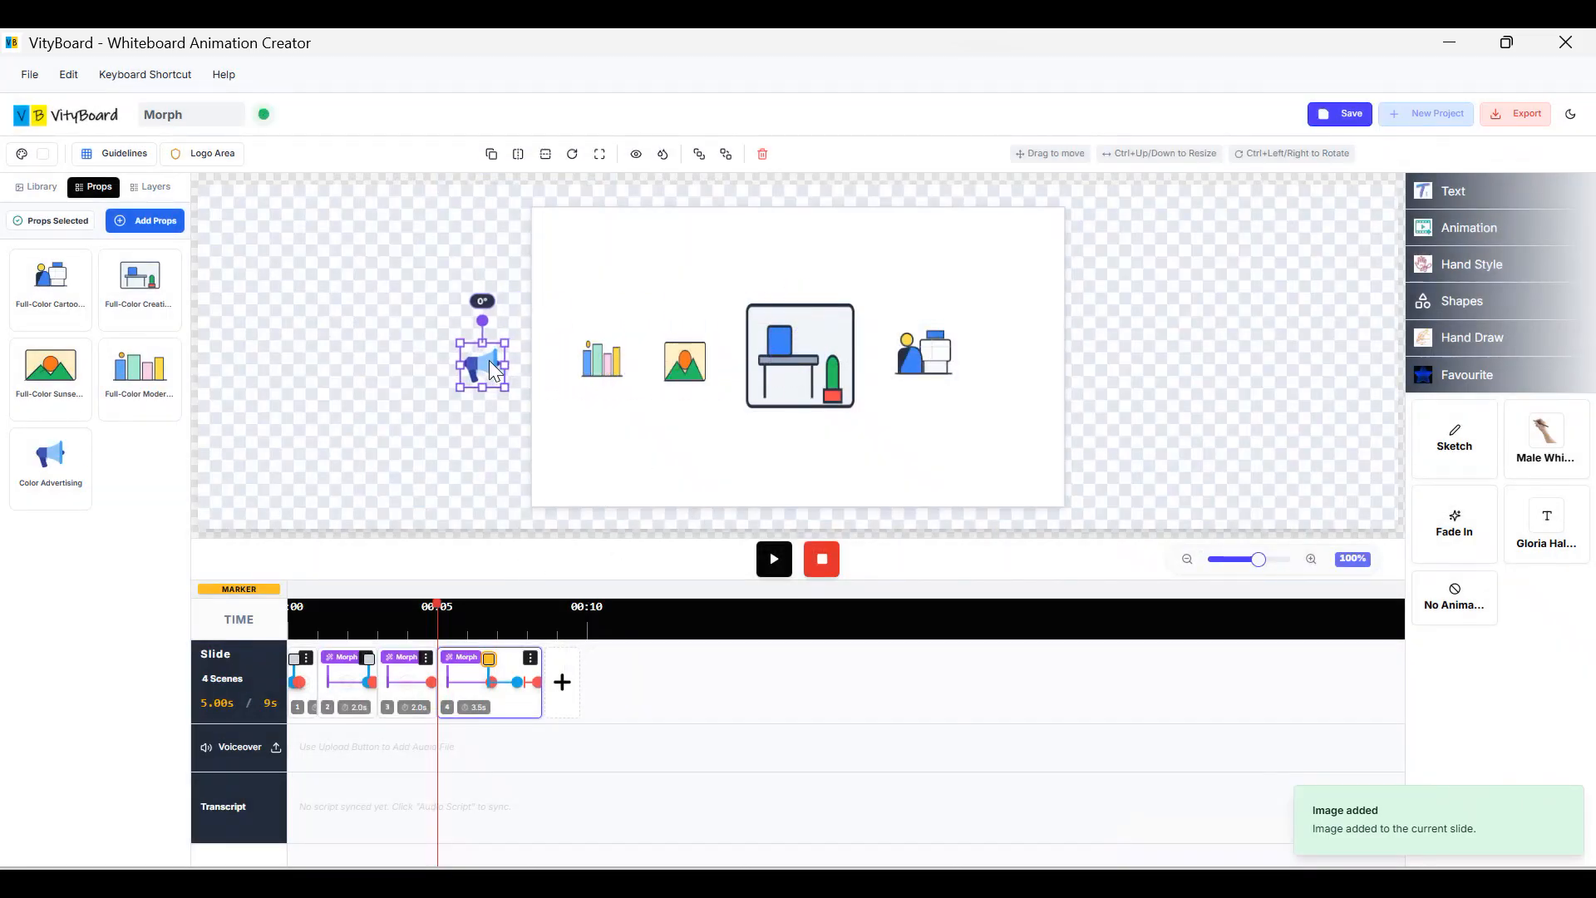
{"action": "left_click", "coordinate": [506, 697]}
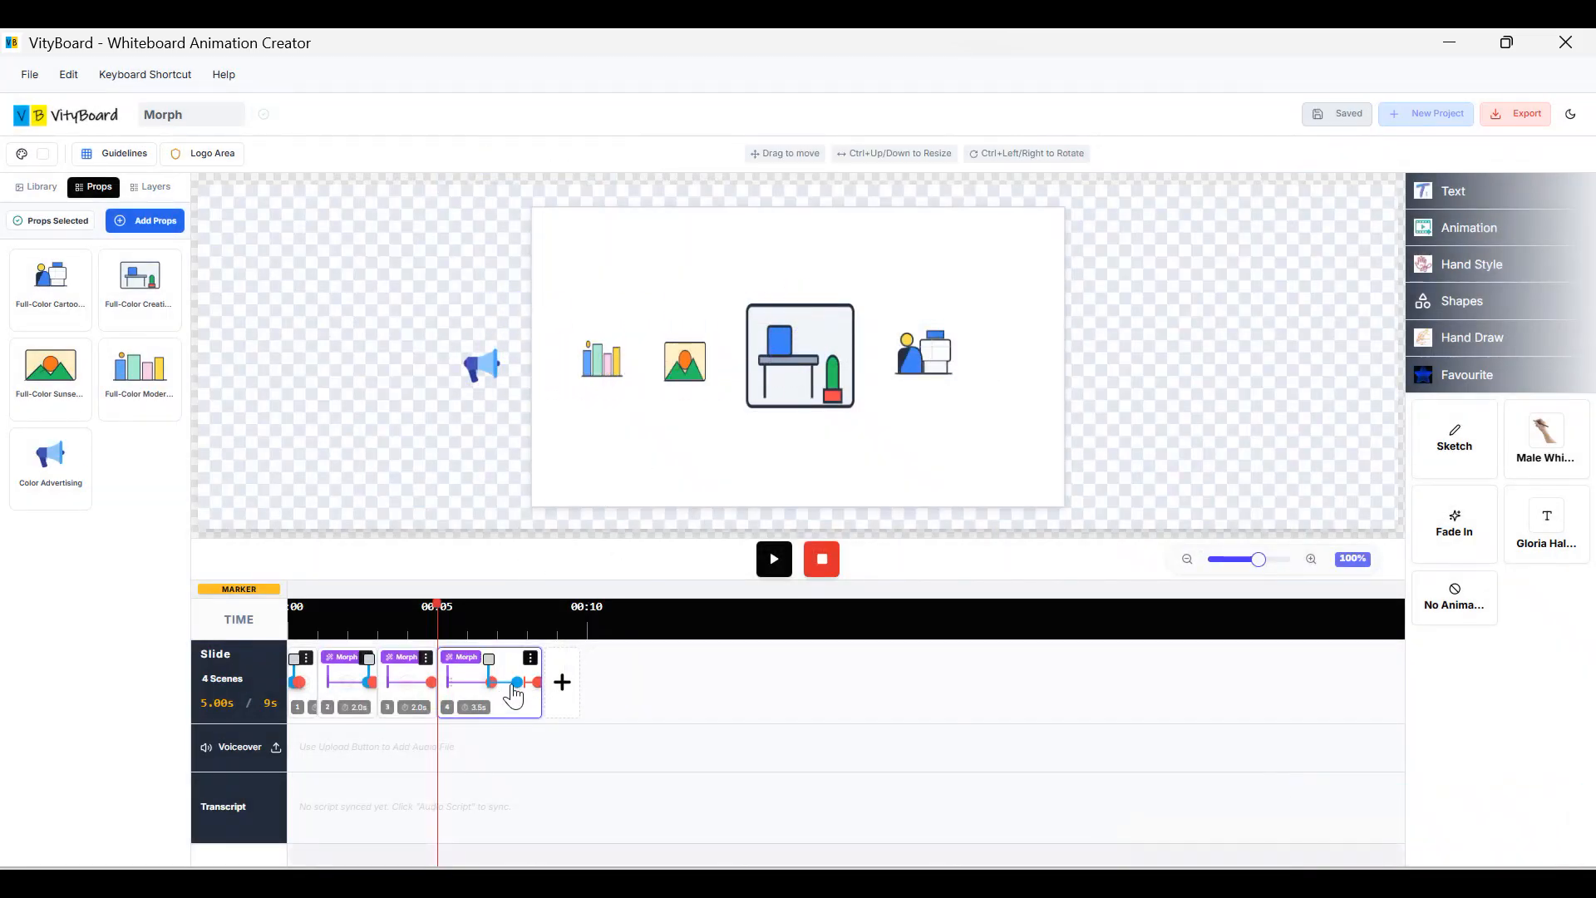
{"action": "left_click", "coordinate": [937, 363]}
{"action": "left_click_drag", "start_coordinate": [937, 363], "coordinate": [1021, 363]}
{"action": "left_click", "coordinate": [821, 363]}
{"action": "left_click_drag", "start_coordinate": [863, 420], "coordinate": [925, 370]}
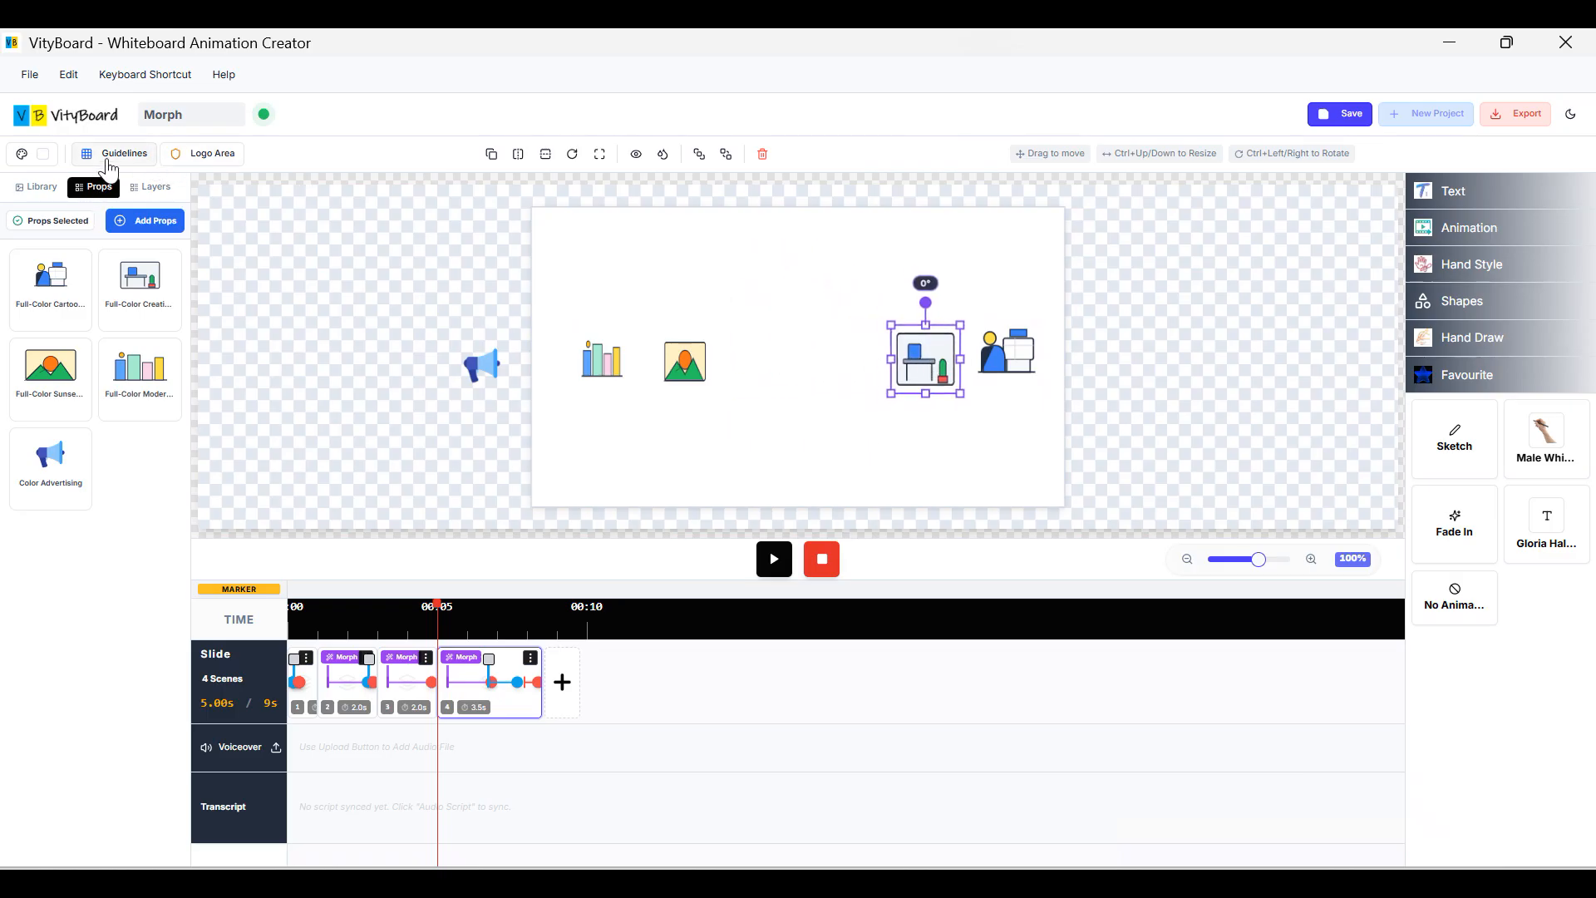
Turn on Large (100px) grid guidelines and shrink the desk illustration slightly.
{"action": "left_click", "coordinate": [109, 165]}
{"action": "left_click", "coordinate": [150, 237]}
{"action": "left_click_drag", "start_coordinate": [961, 393], "coordinate": [949, 375]}
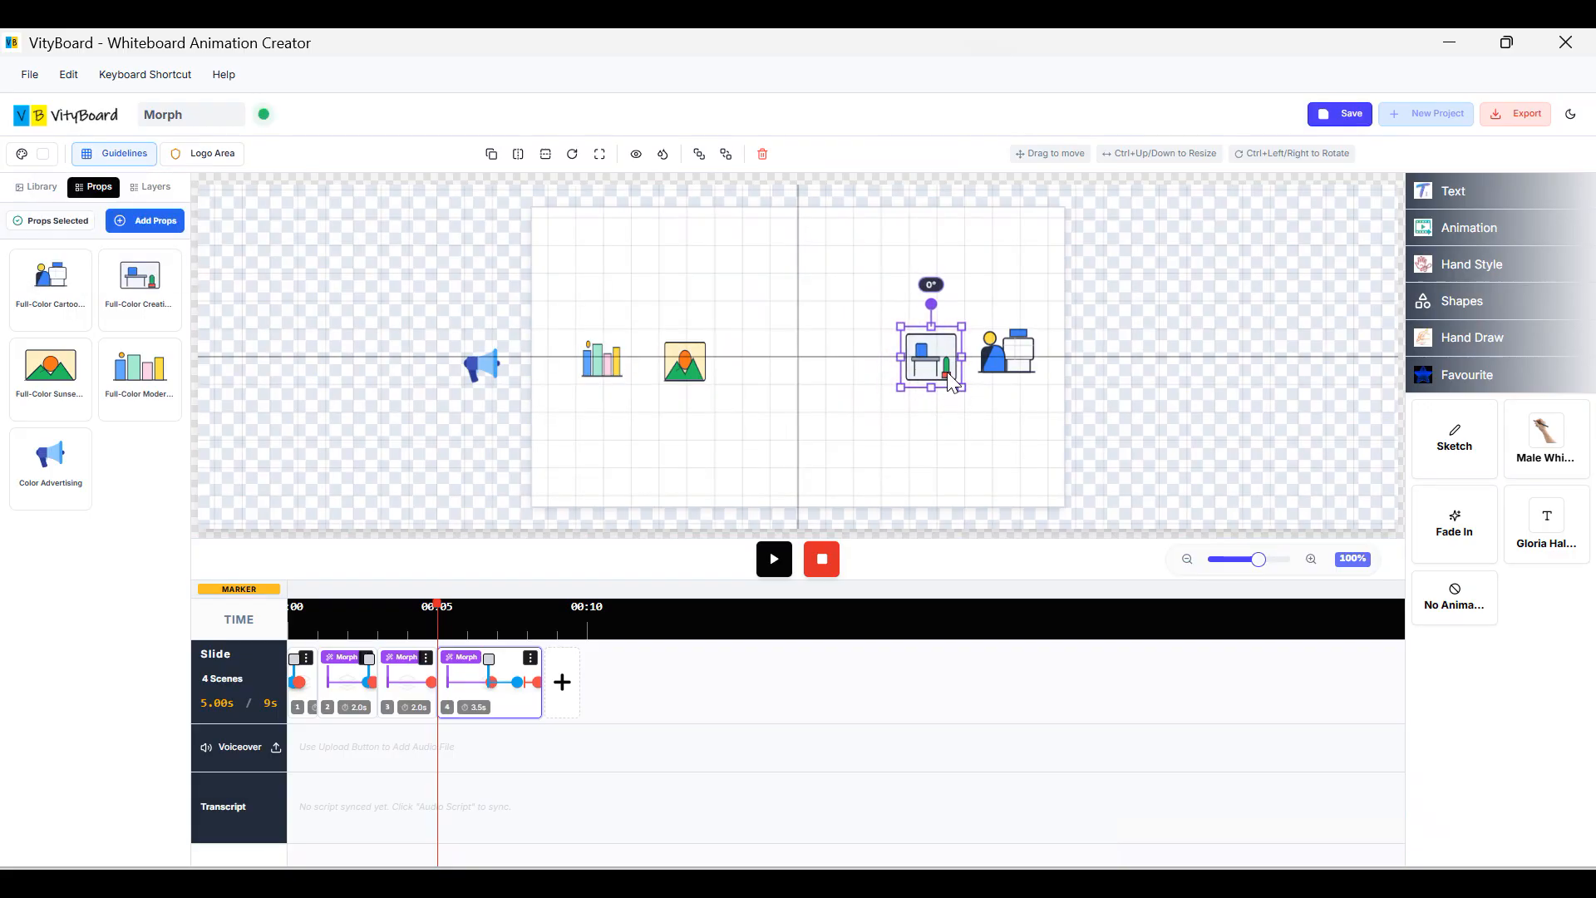
{"action": "left_click", "coordinate": [1023, 384]}
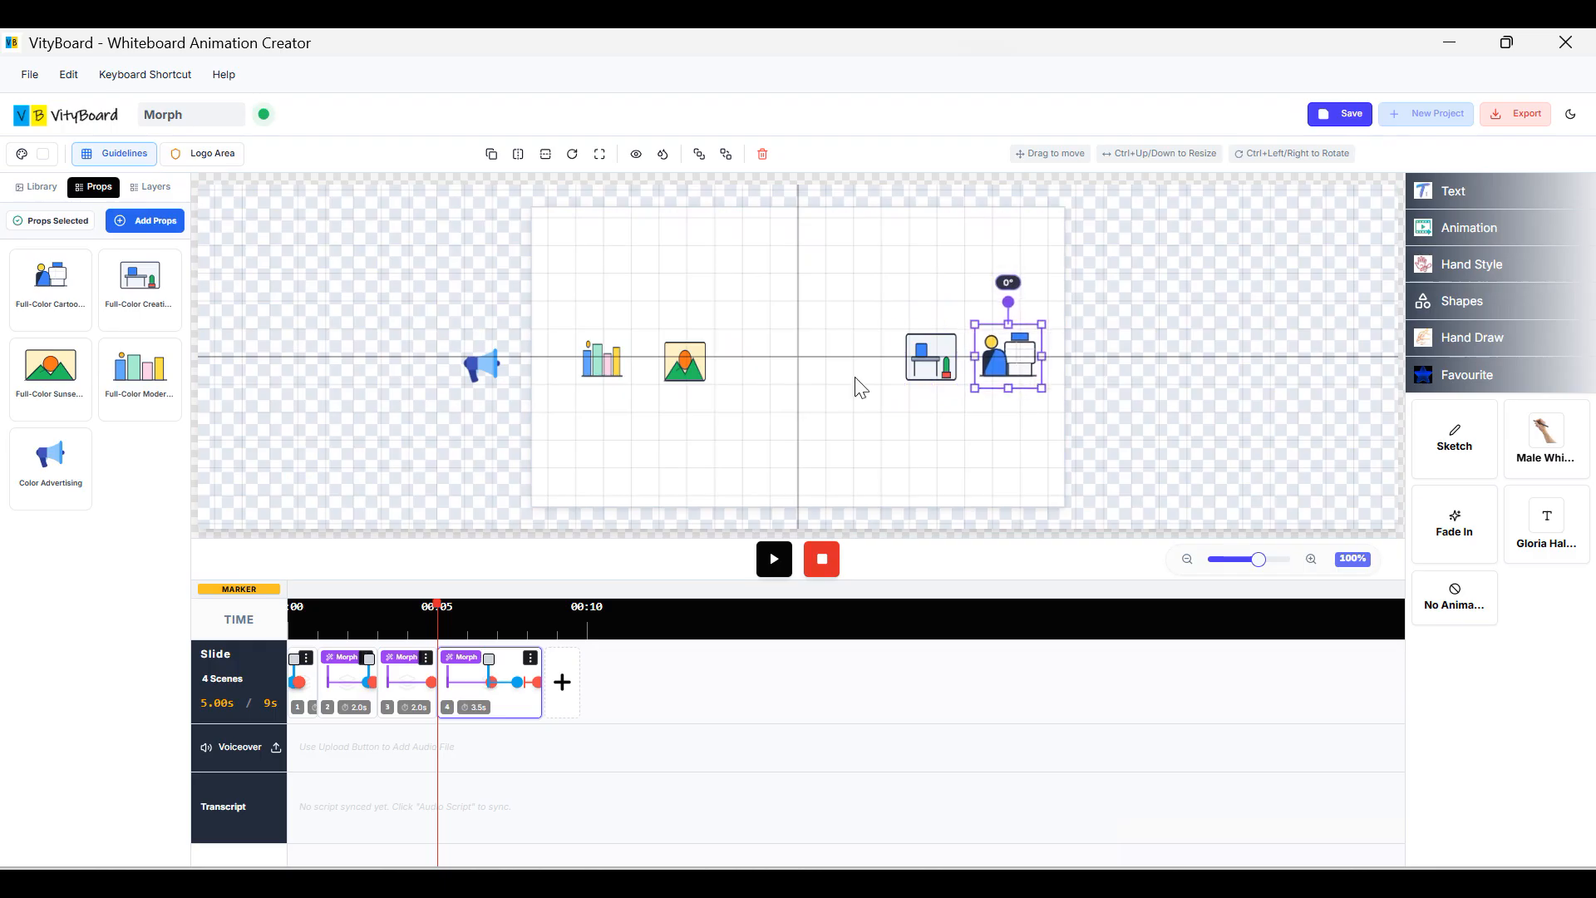
Enlarge the sunset image at the centre and move the bar chart and megaphone beside it.
{"action": "left_click", "coordinate": [676, 376]}
{"action": "left_click_drag", "start_coordinate": [703, 387], "coordinate": [831, 384]}
{"action": "left_click", "coordinate": [640, 371]}
{"action": "left_click_drag", "start_coordinate": [643, 376], "coordinate": [696, 377]}
{"action": "left_click", "coordinate": [502, 378]}
{"action": "left_click_drag", "start_coordinate": [501, 378], "coordinate": [620, 375]}
{"action": "left_click", "coordinate": [680, 376]}
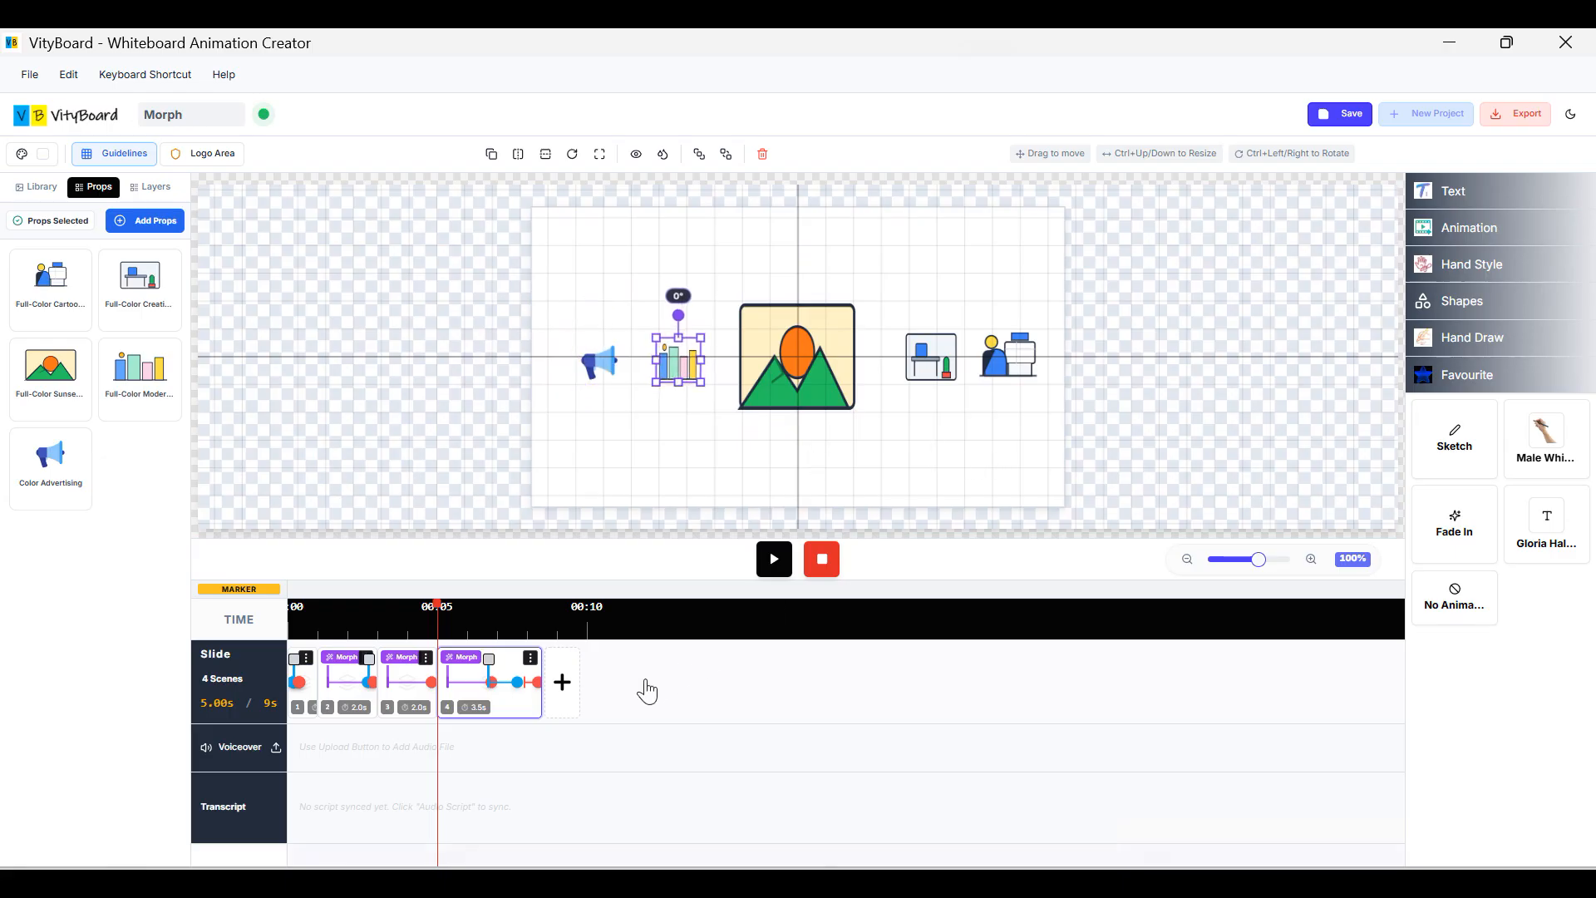
{"action": "left_click", "coordinate": [530, 658]}
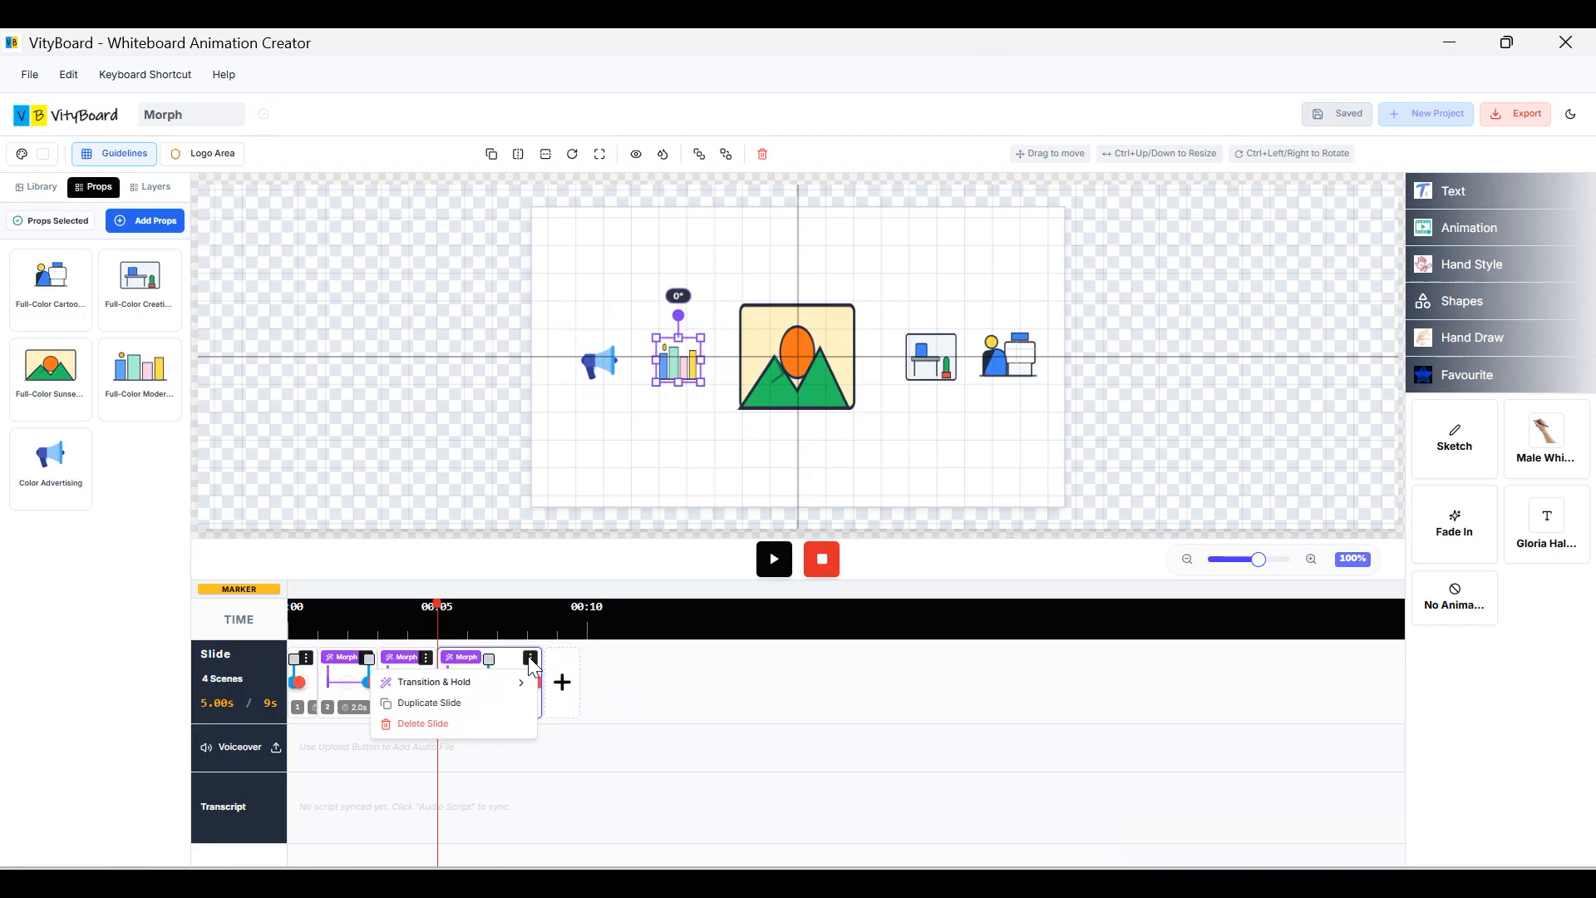
Duplicate scene 4 into a fifth scene and set the megaphone to No Animation in both.
{"action": "left_click", "coordinate": [470, 713]}
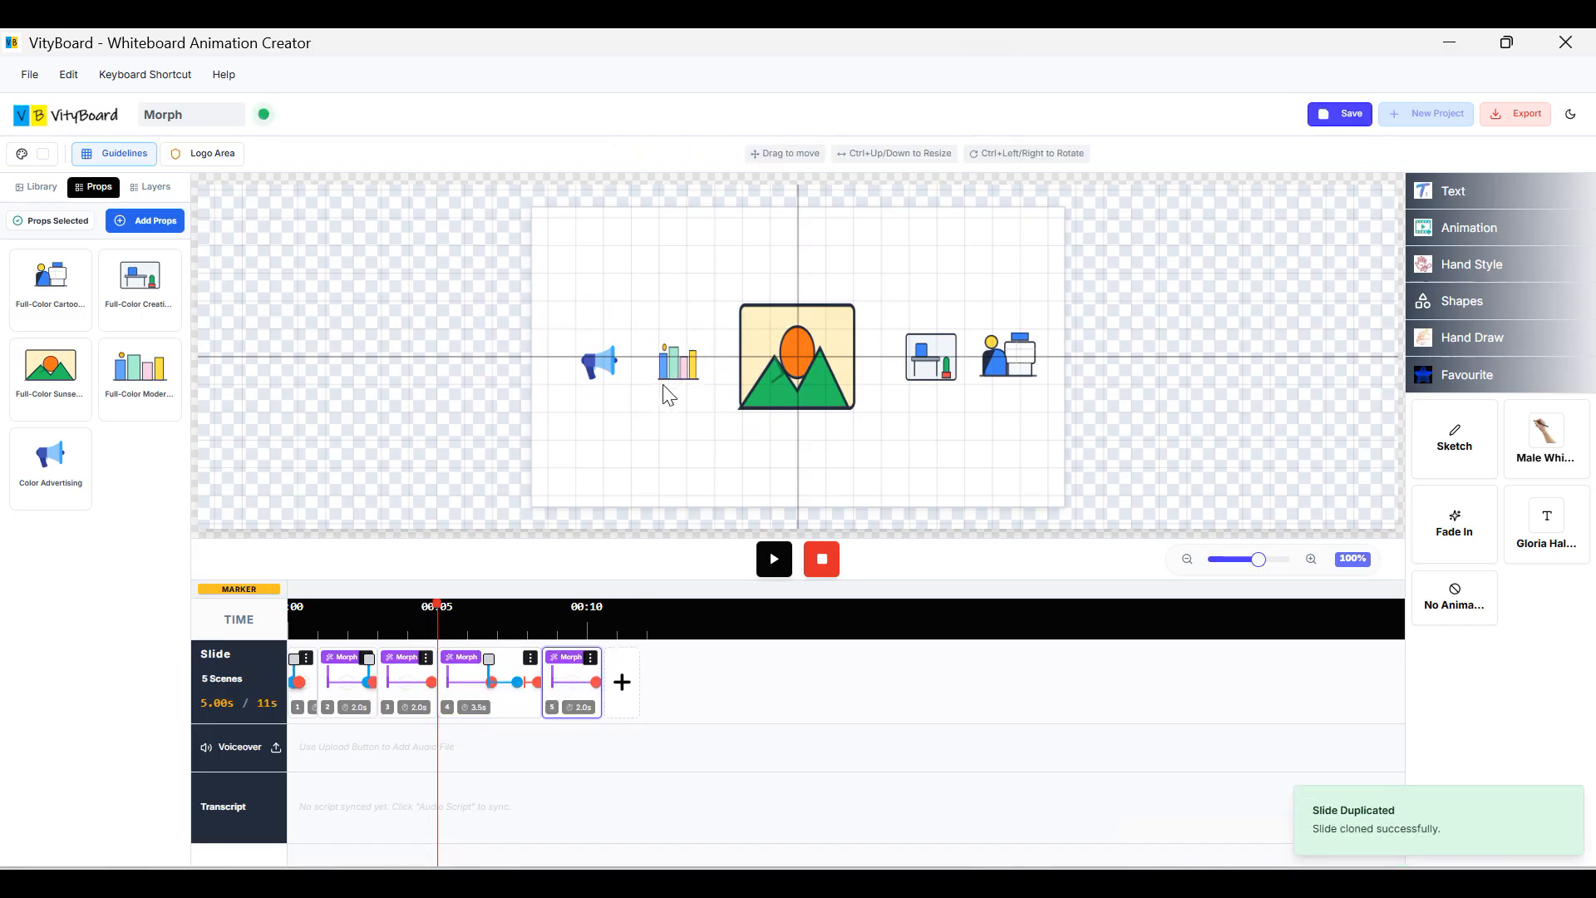
{"action": "left_click", "coordinate": [605, 372]}
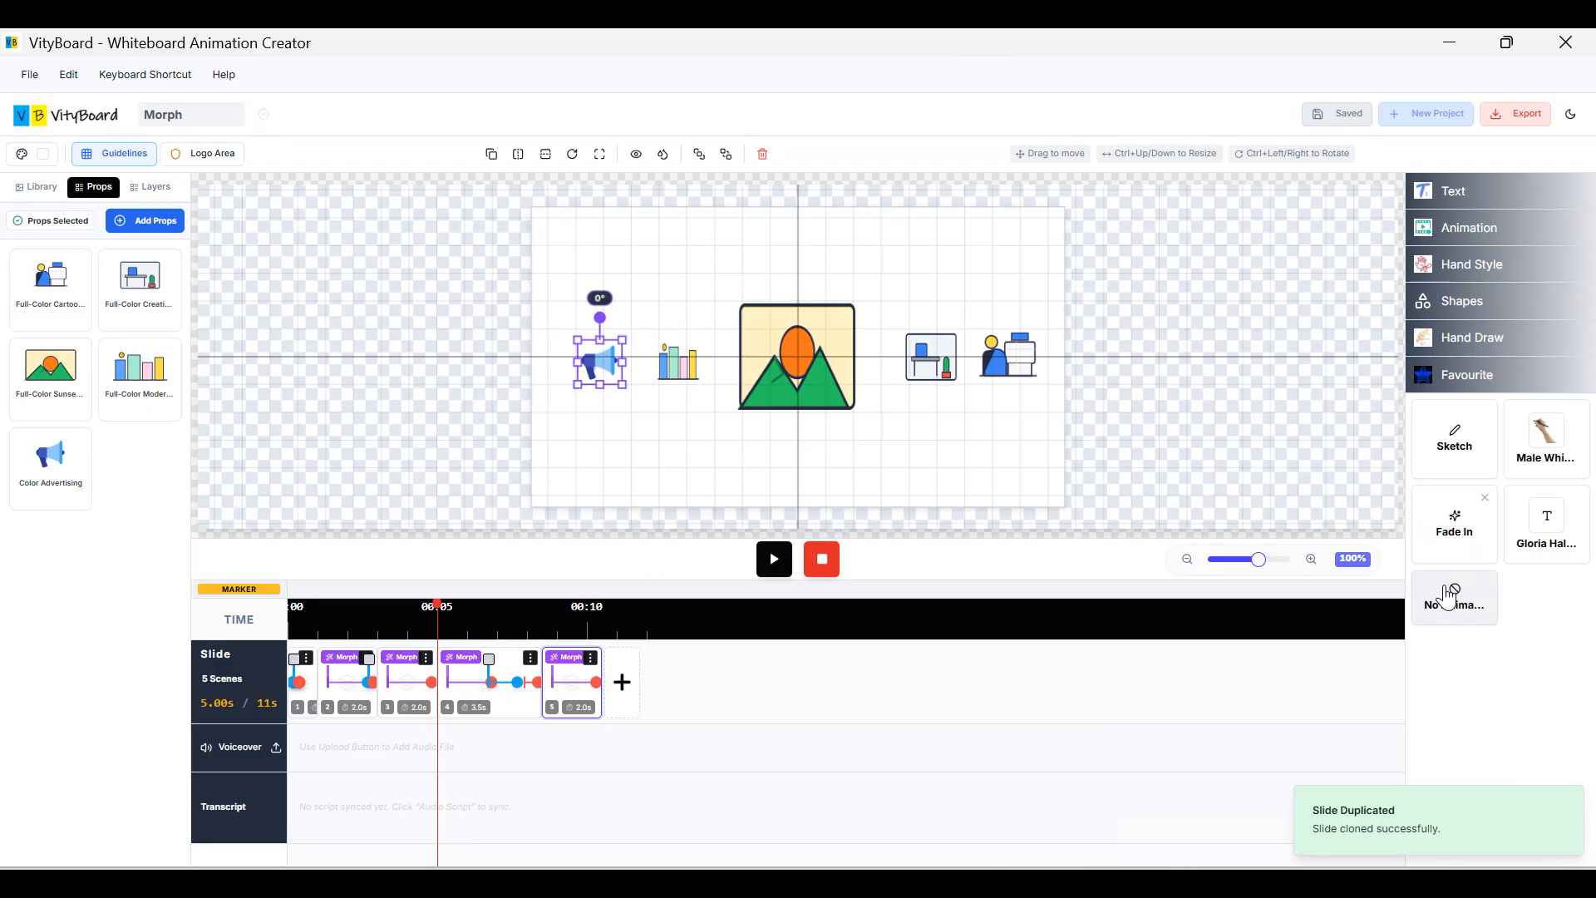
{"action": "left_click", "coordinate": [1447, 617]}
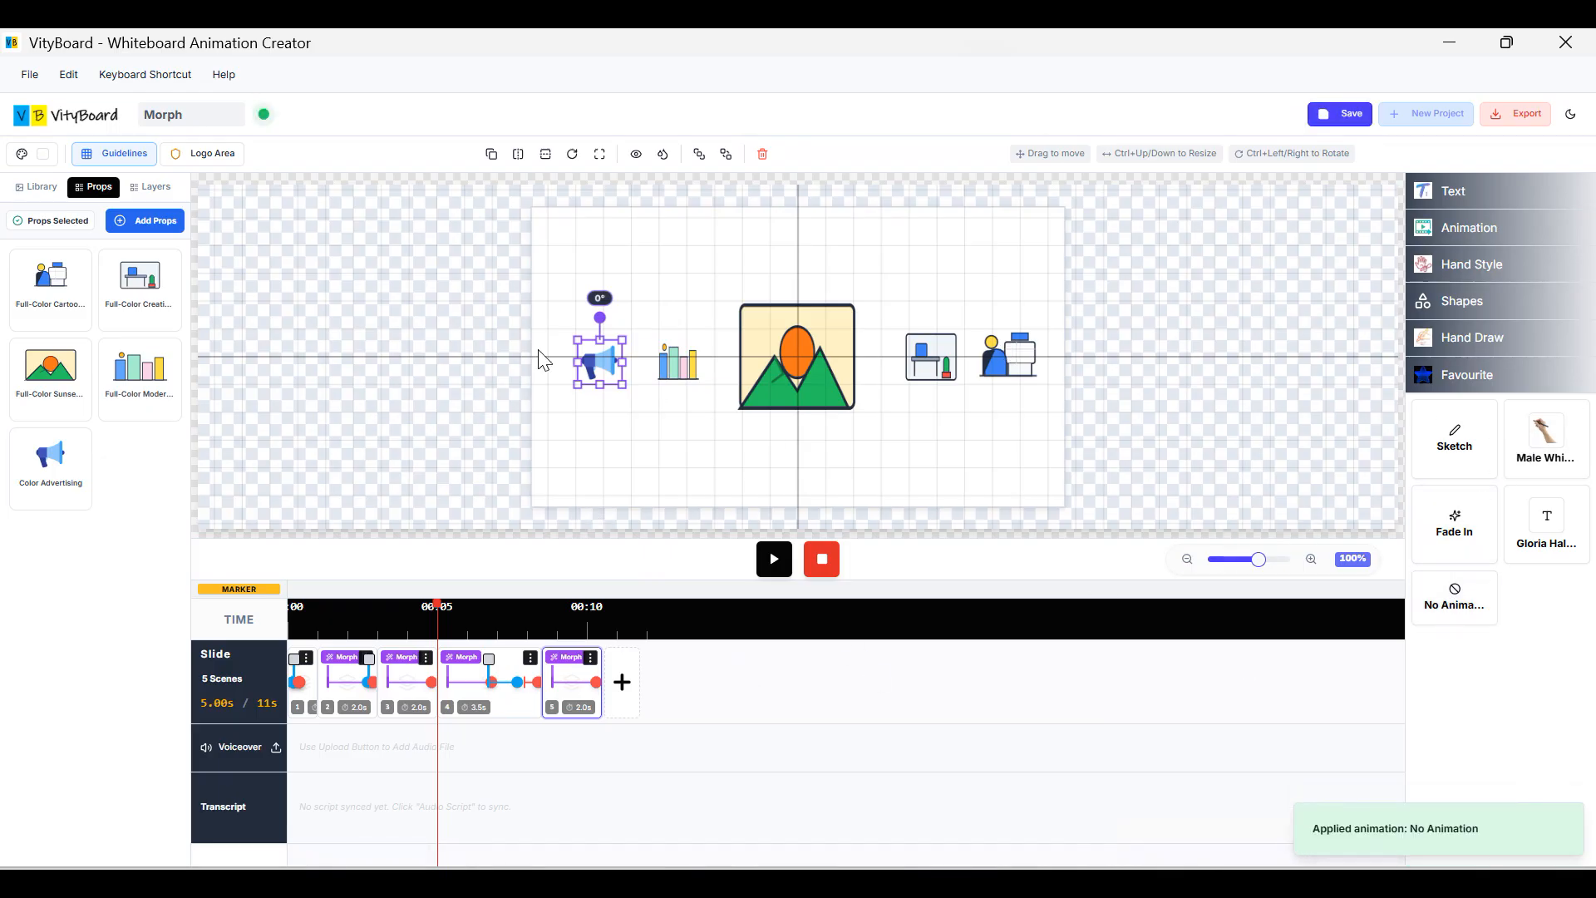
{"action": "left_click", "coordinate": [514, 690]}
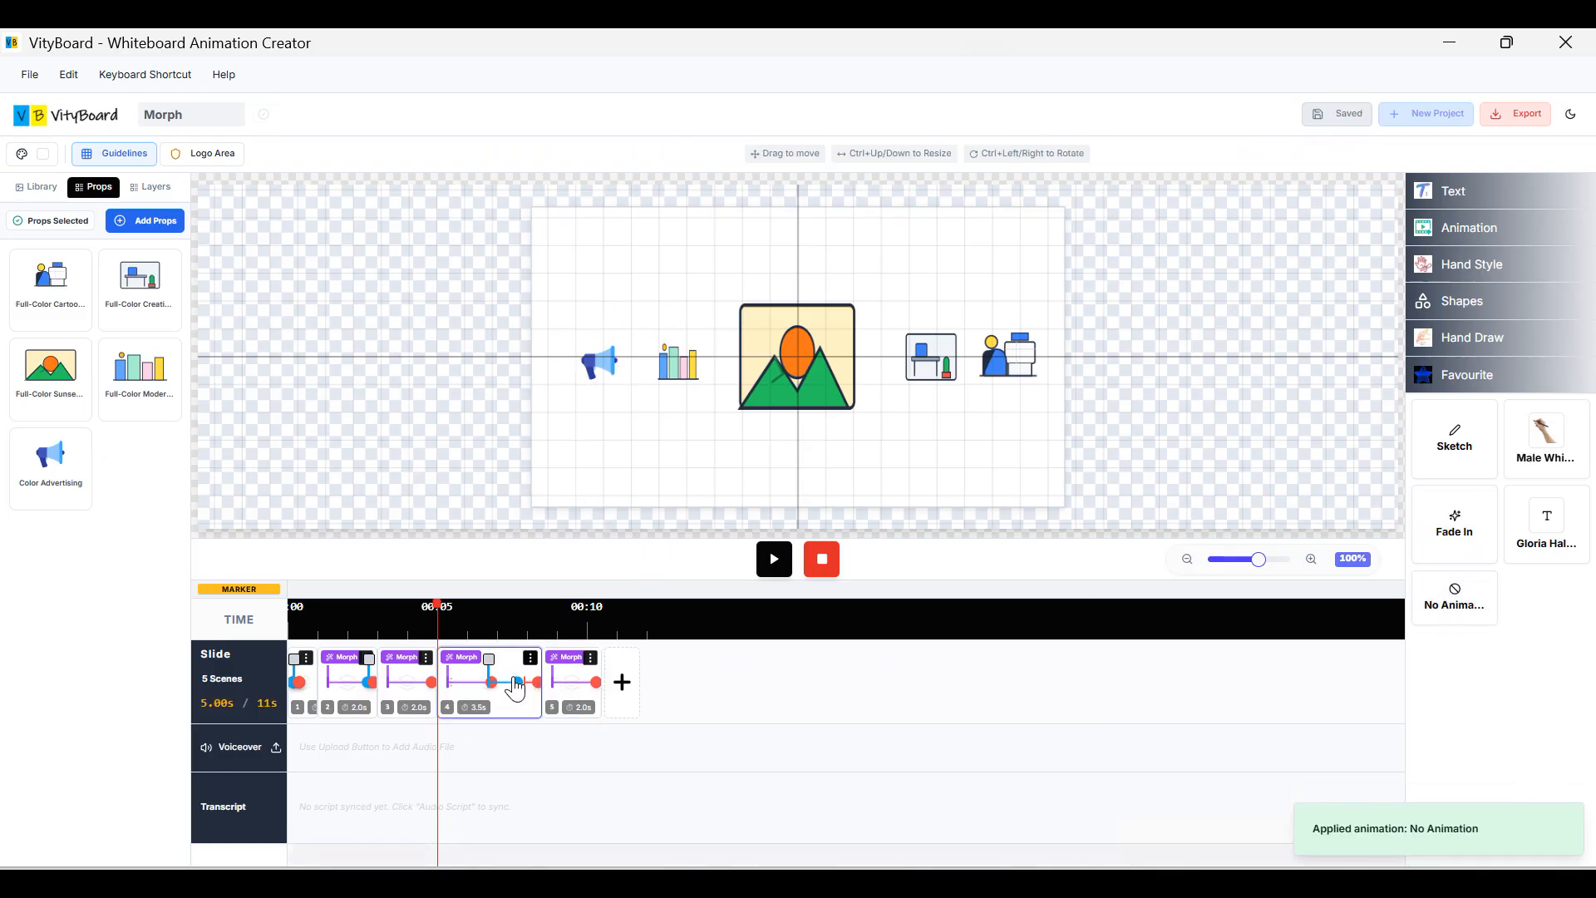
{"action": "left_click", "coordinate": [605, 374]}
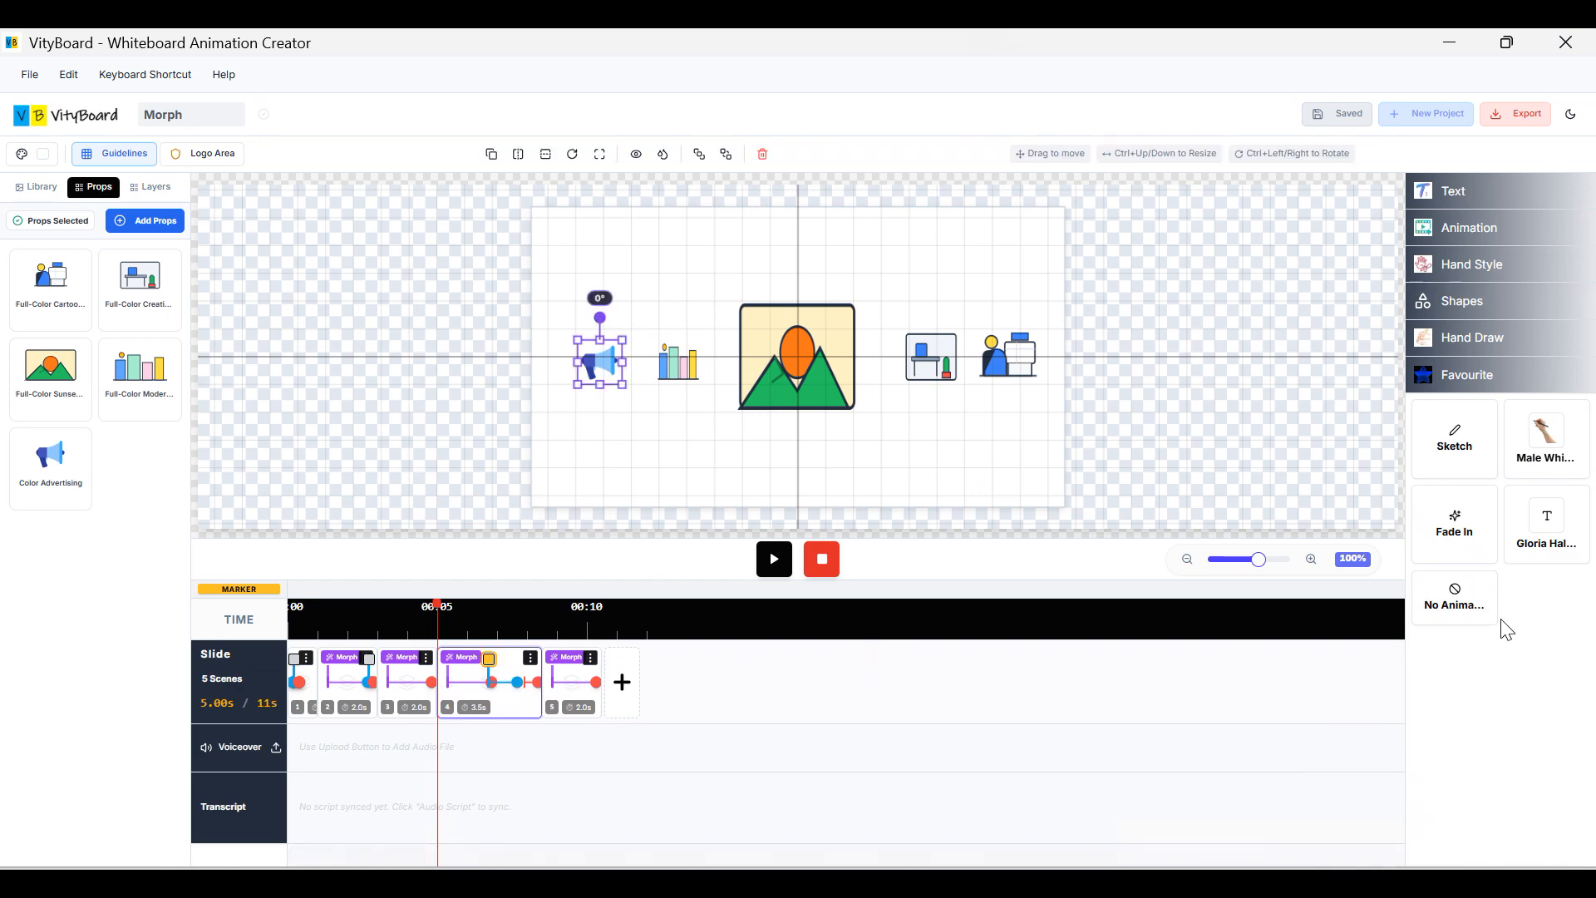
{"action": "left_click", "coordinate": [1454, 602]}
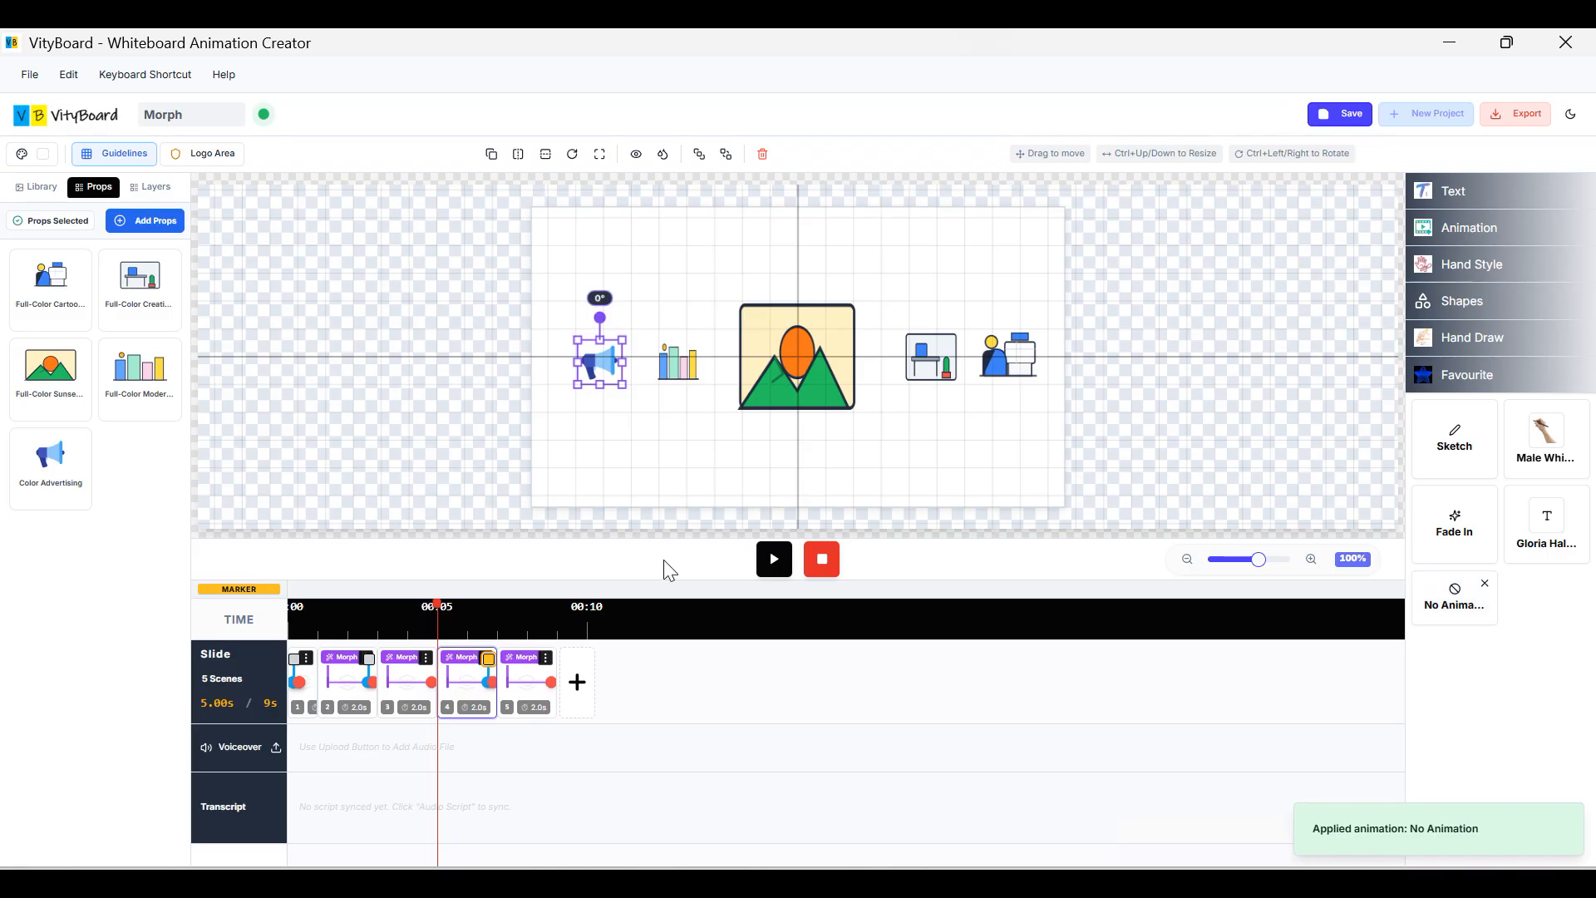
{"action": "left_click", "coordinate": [538, 710]}
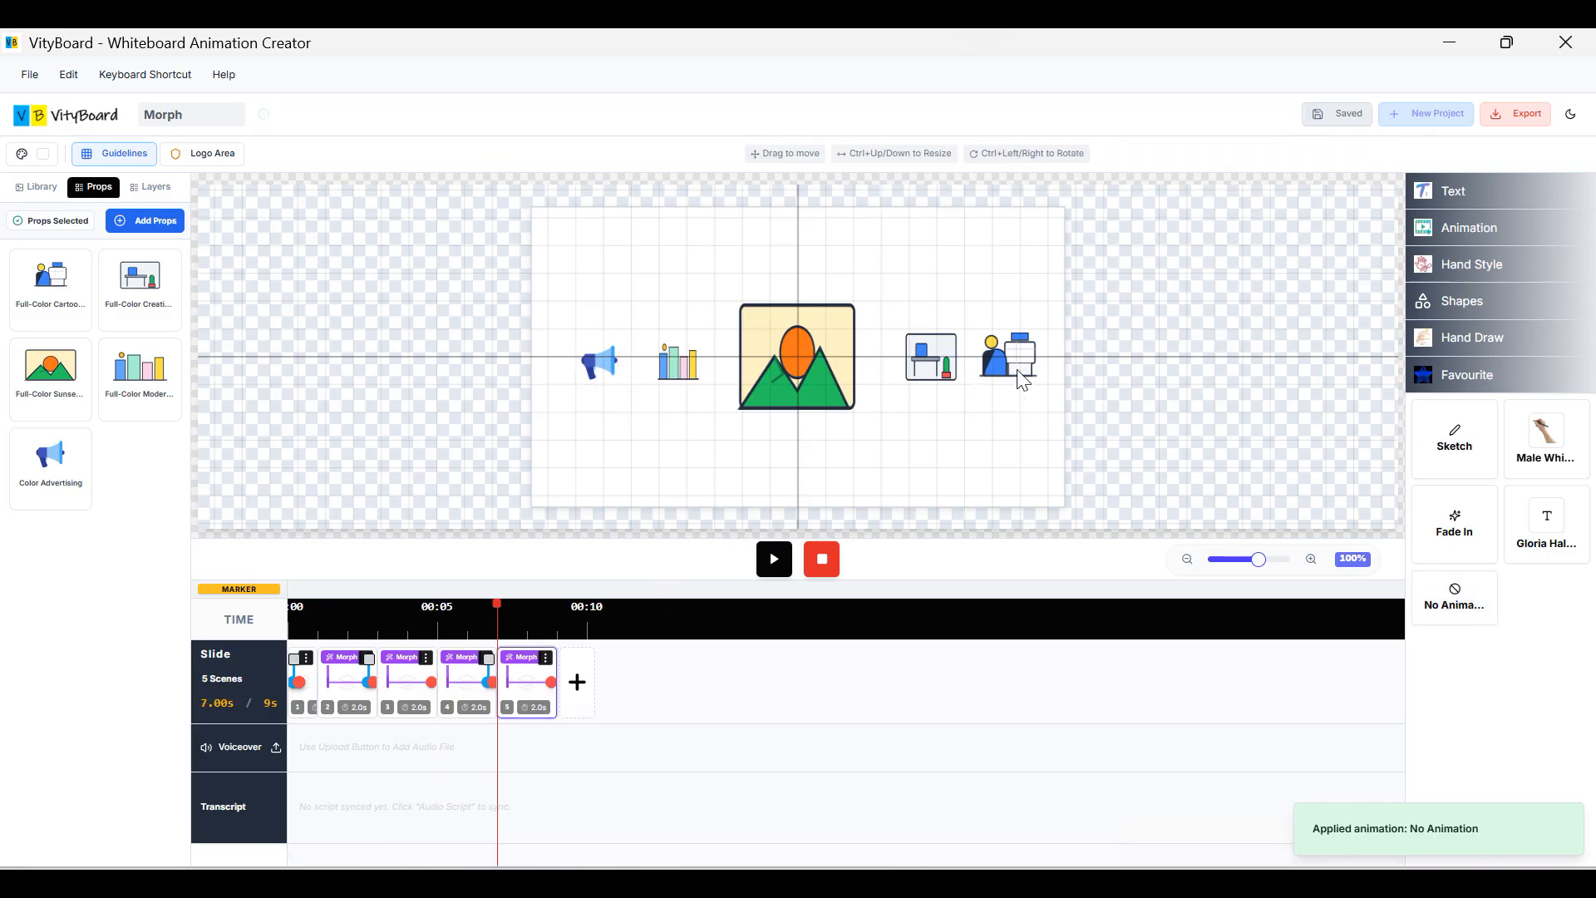
In scene 5, move the person and desk right, shrink the mountain picture, and enlarge the bar chart.
{"action": "left_click_drag", "start_coordinate": [1017, 370], "coordinate": [1143, 367]}
{"action": "left_click", "coordinate": [954, 377]}
{"action": "left_click_drag", "start_coordinate": [951, 365], "coordinate": [1008, 366]}
{"action": "left_click", "coordinate": [835, 364]}
{"action": "left_click_drag", "start_coordinate": [860, 299], "coordinate": [886, 373]}
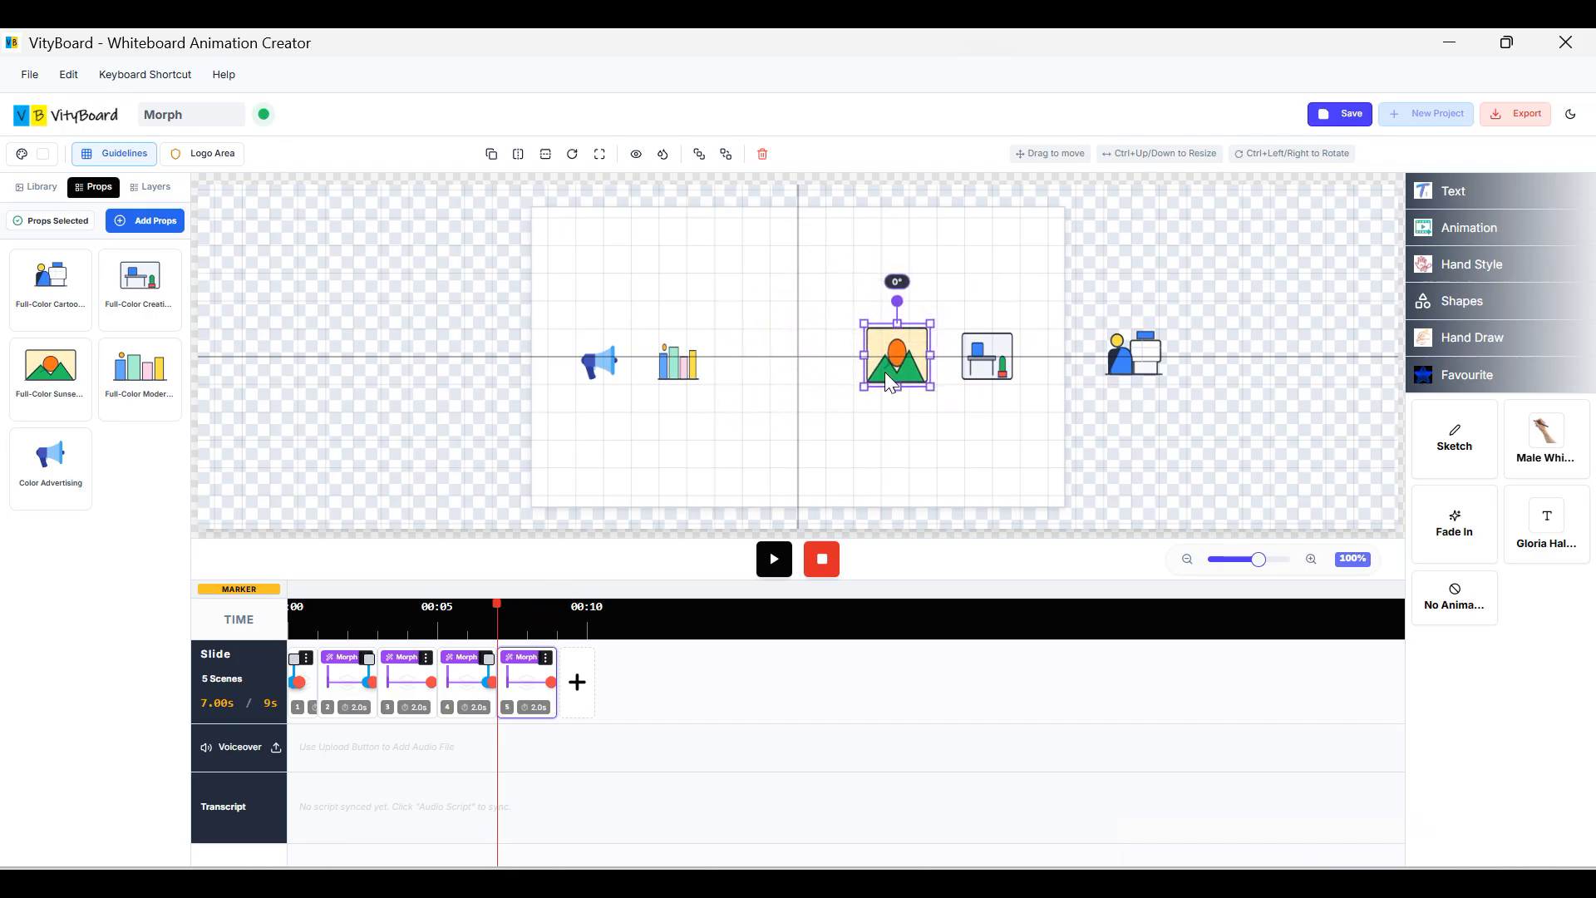
{"action": "left_click", "coordinate": [677, 369]}
{"action": "left_click_drag", "start_coordinate": [701, 382], "coordinate": [783, 377]}
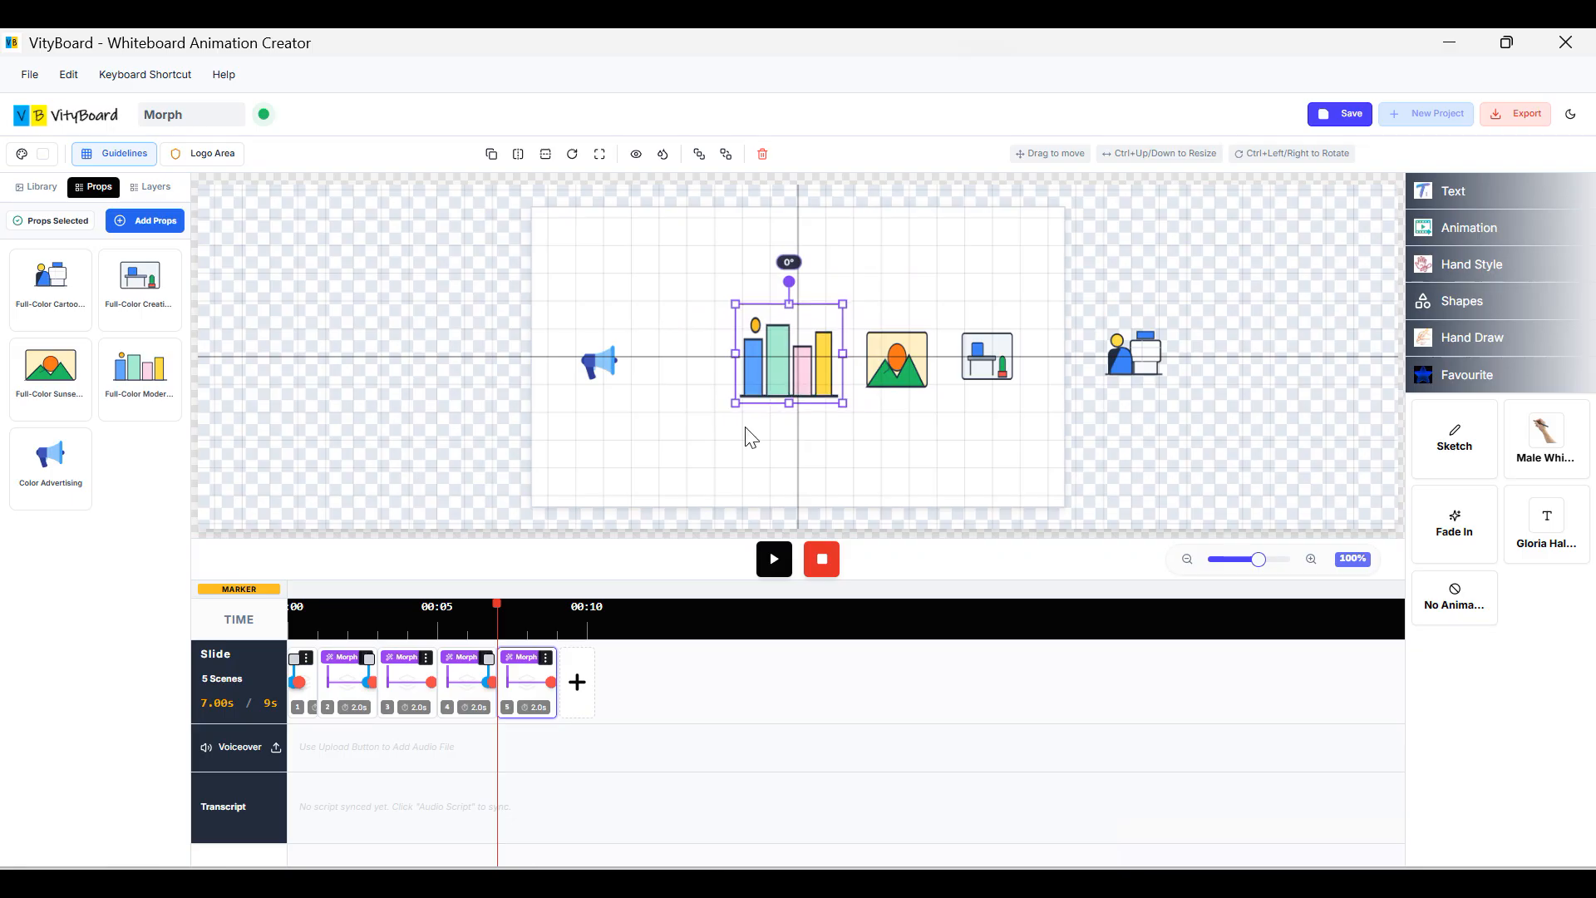
{"action": "left_click", "coordinate": [309, 677]}
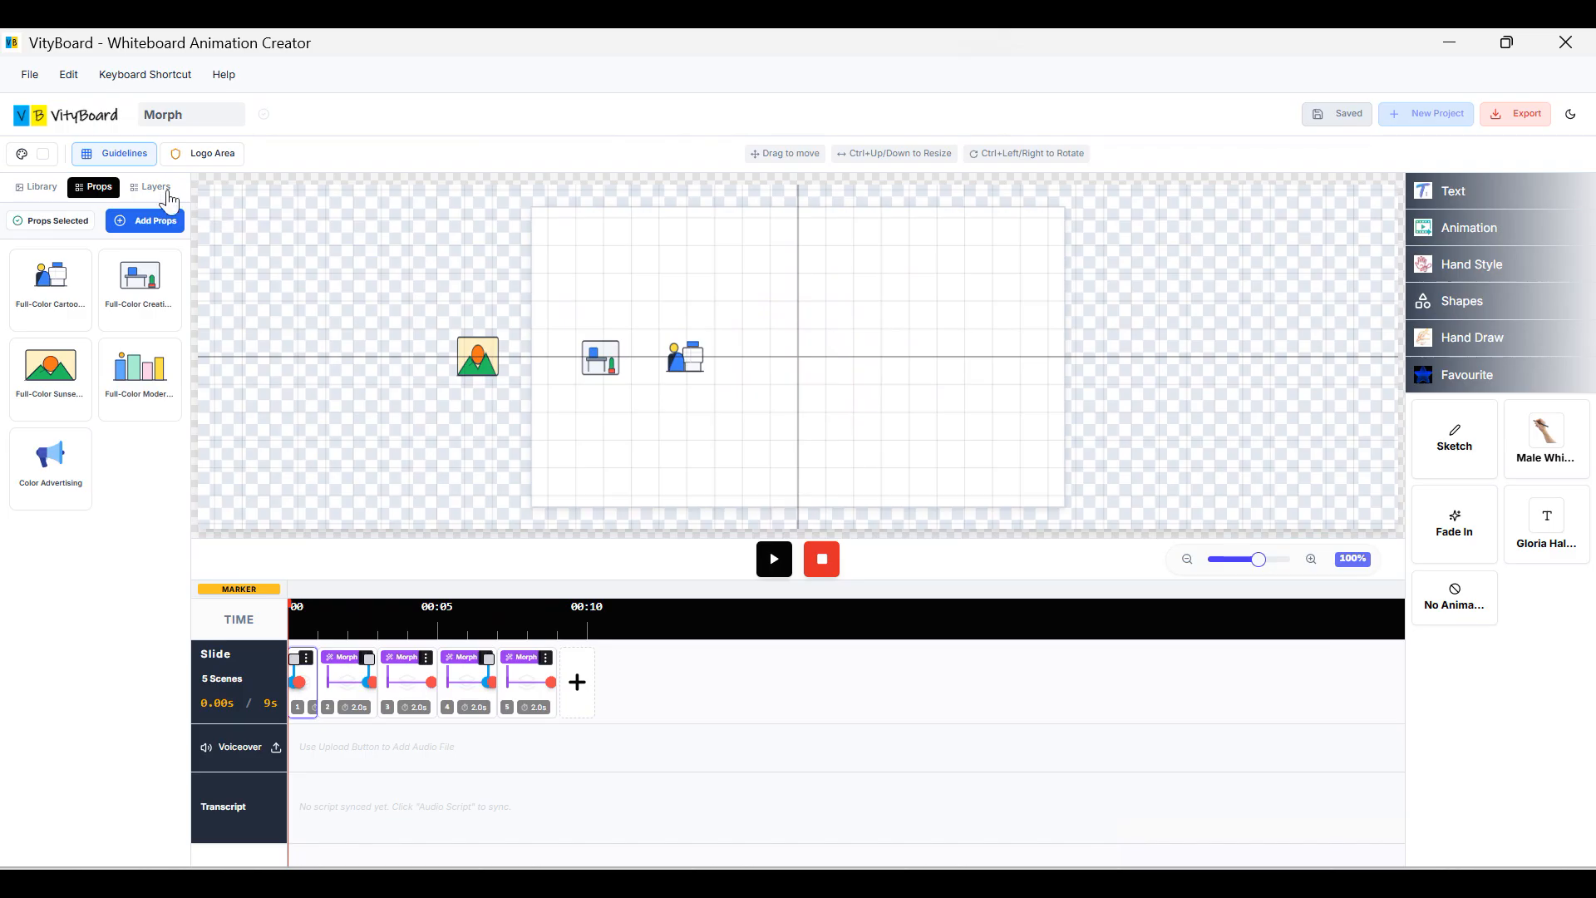
{"action": "left_click", "coordinate": [131, 159]}
Turn the canvas grid off and play the animation preview.
{"action": "left_click", "coordinate": [61, 213]}
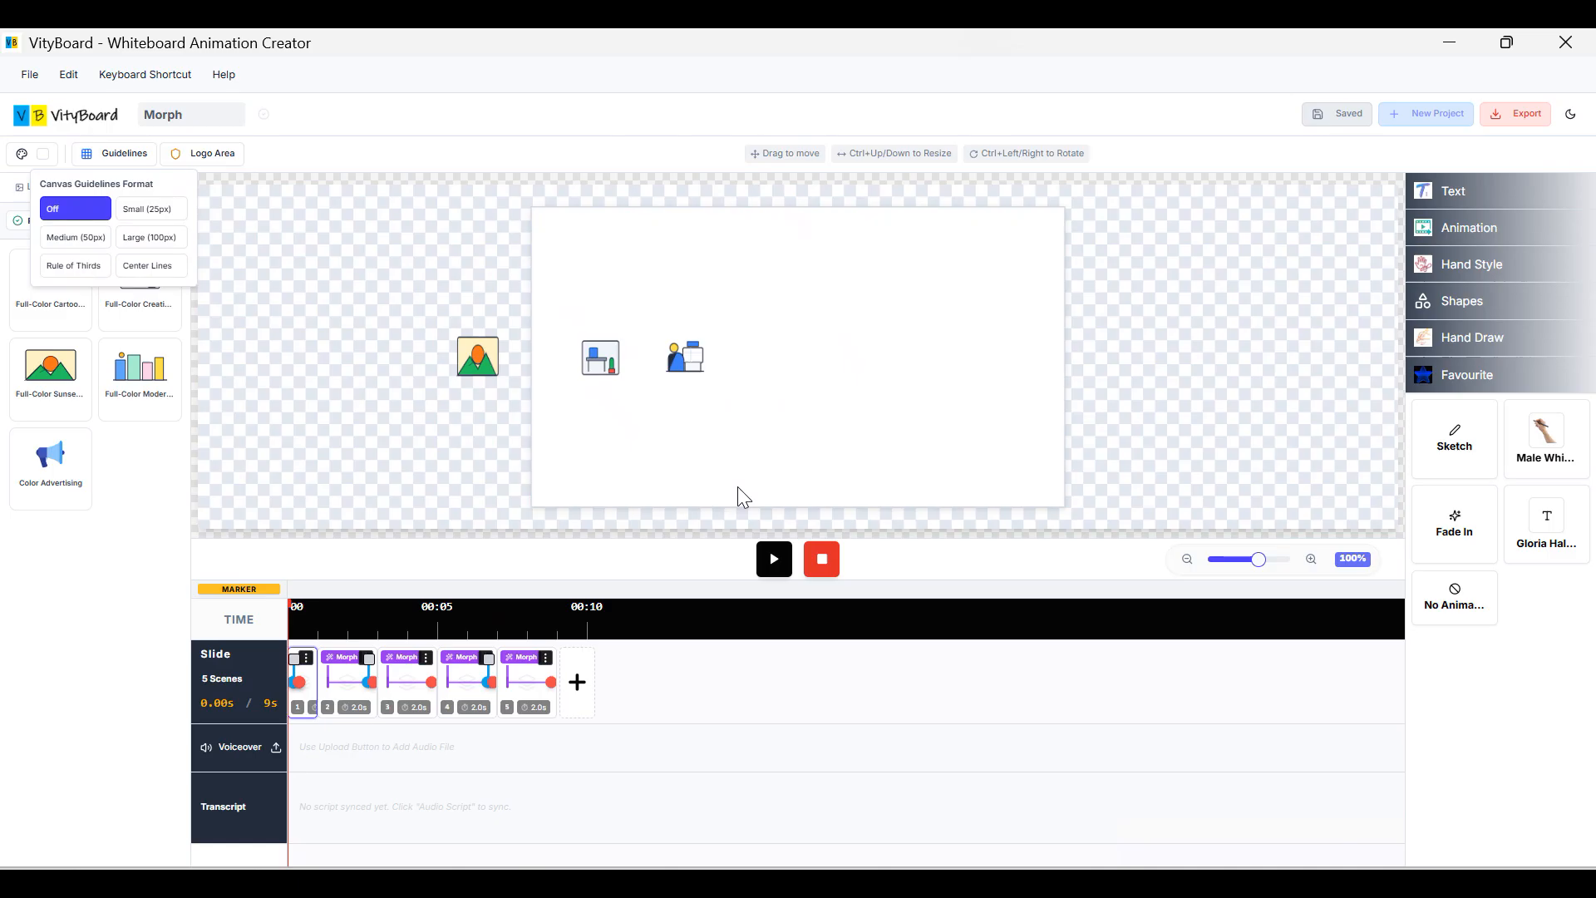
{"action": "left_click", "coordinate": [766, 568]}
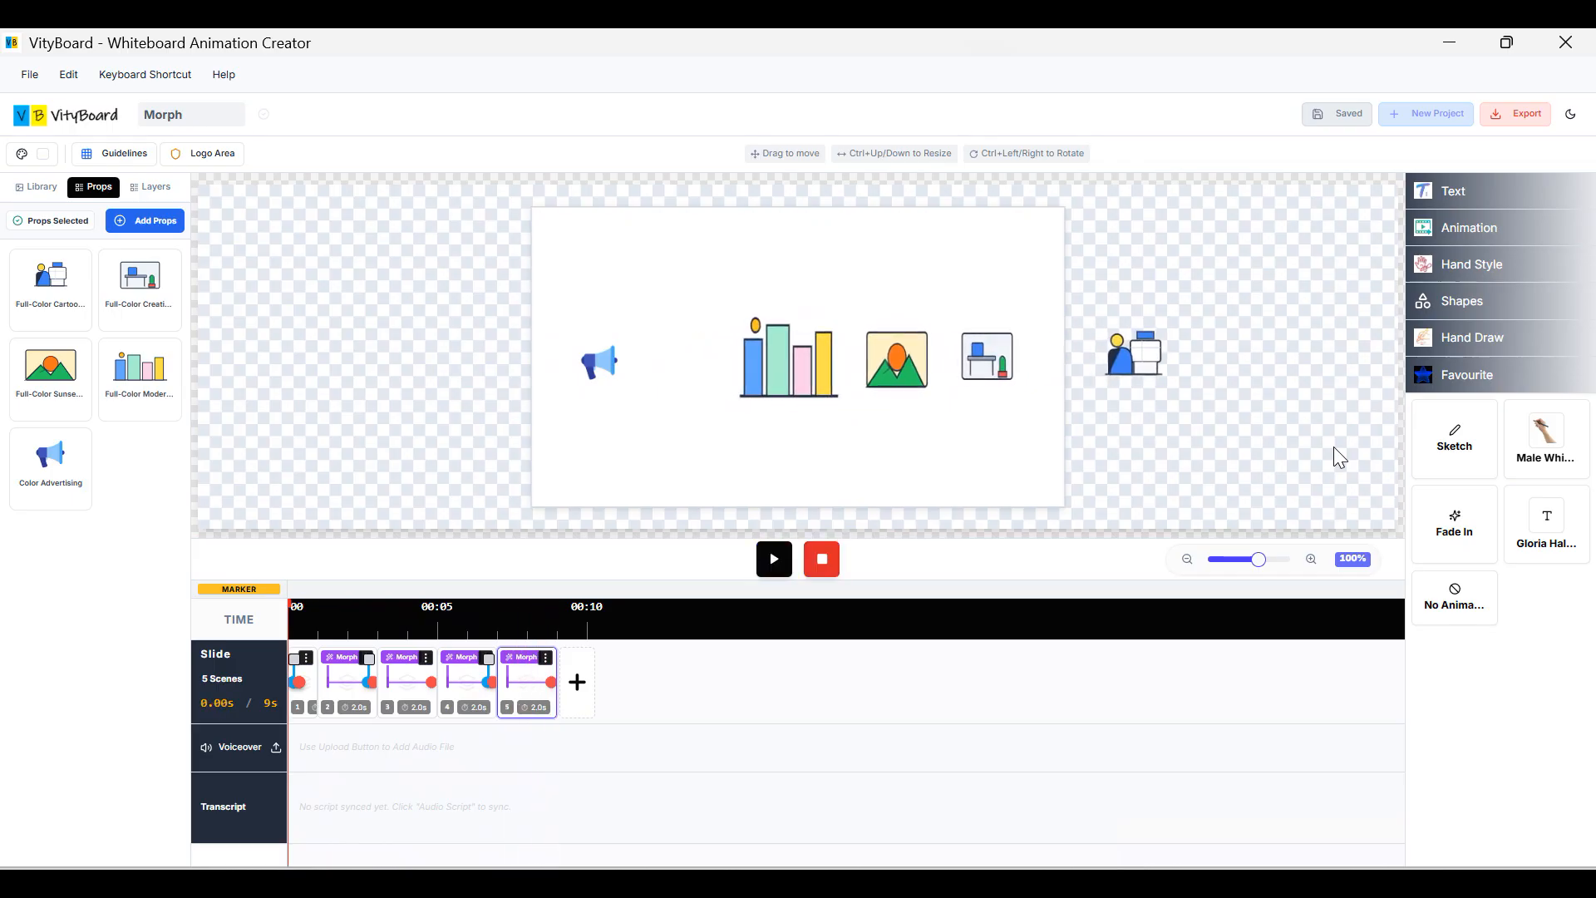
{"action": "left_click", "coordinate": [611, 370]}
Move scene 5's megaphone right beside the bar chart and save the project with Ctrl+S.
{"action": "left_click", "coordinate": [515, 683]}
{"action": "left_click_drag", "start_coordinate": [602, 370], "coordinate": [684, 369]}
{"action": "left_click", "coordinate": [1169, 274]}
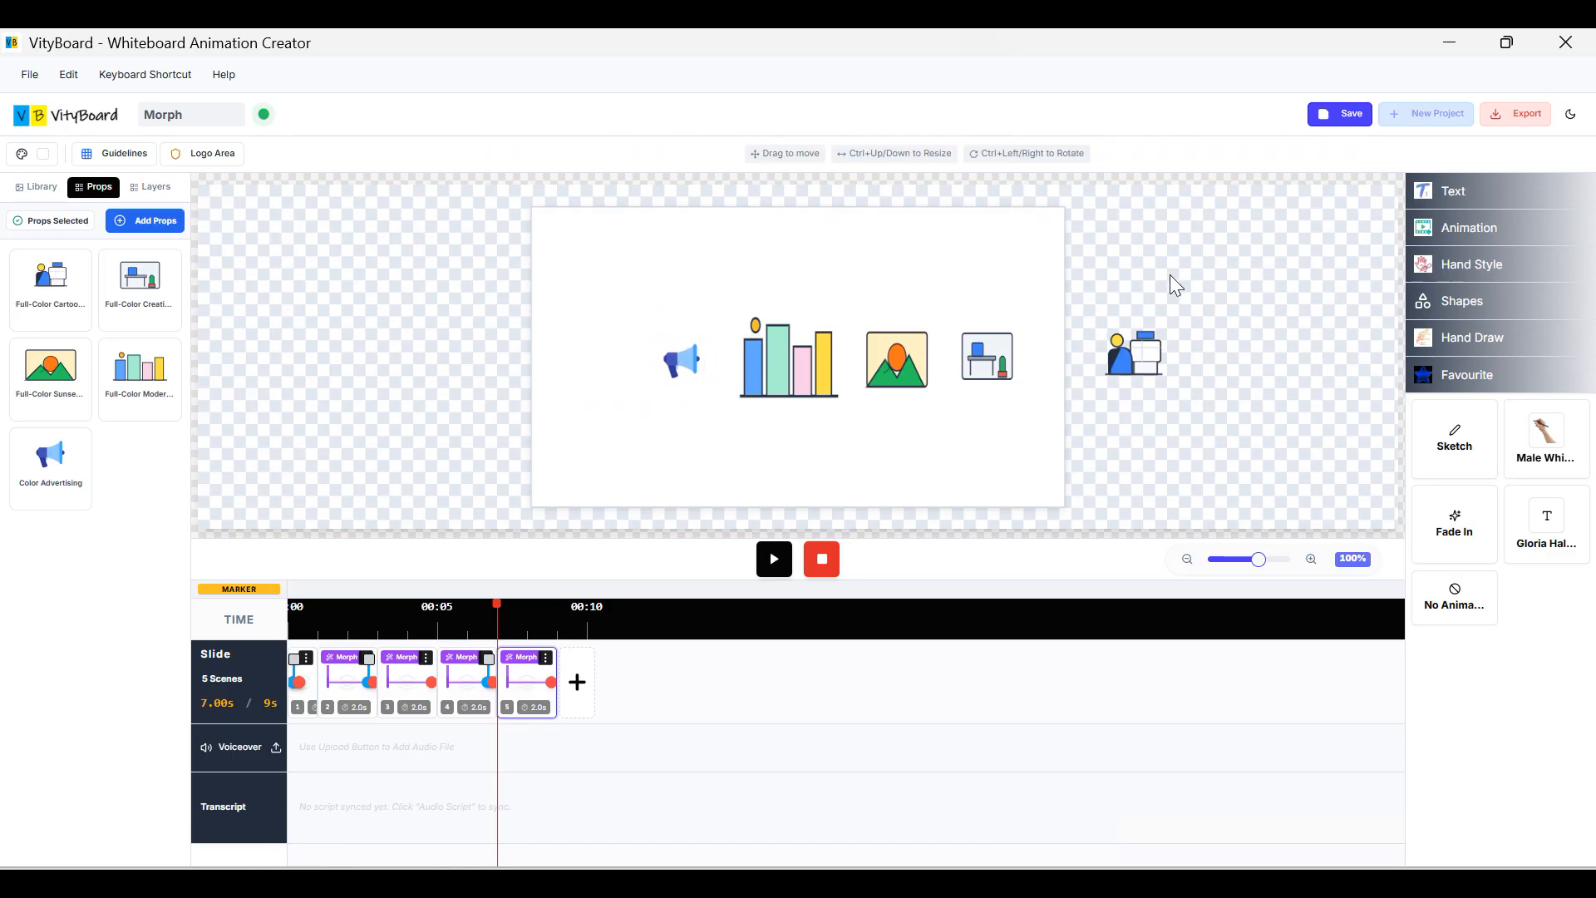
{"action": "key", "text": "ctrl+s"}
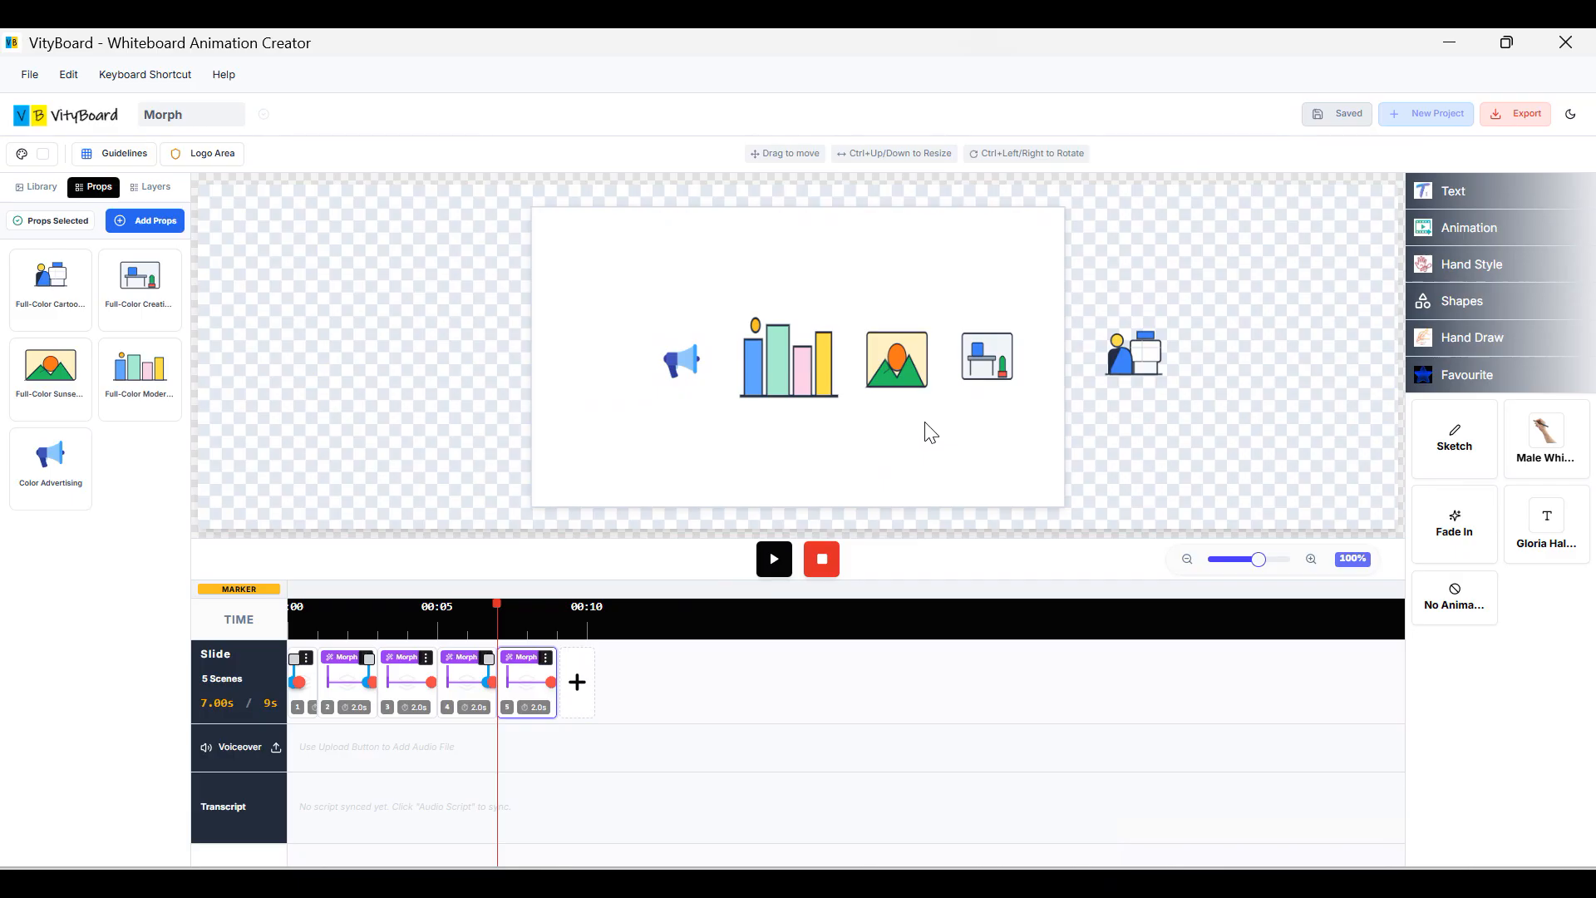
{"action": "left_click", "coordinate": [983, 384]}
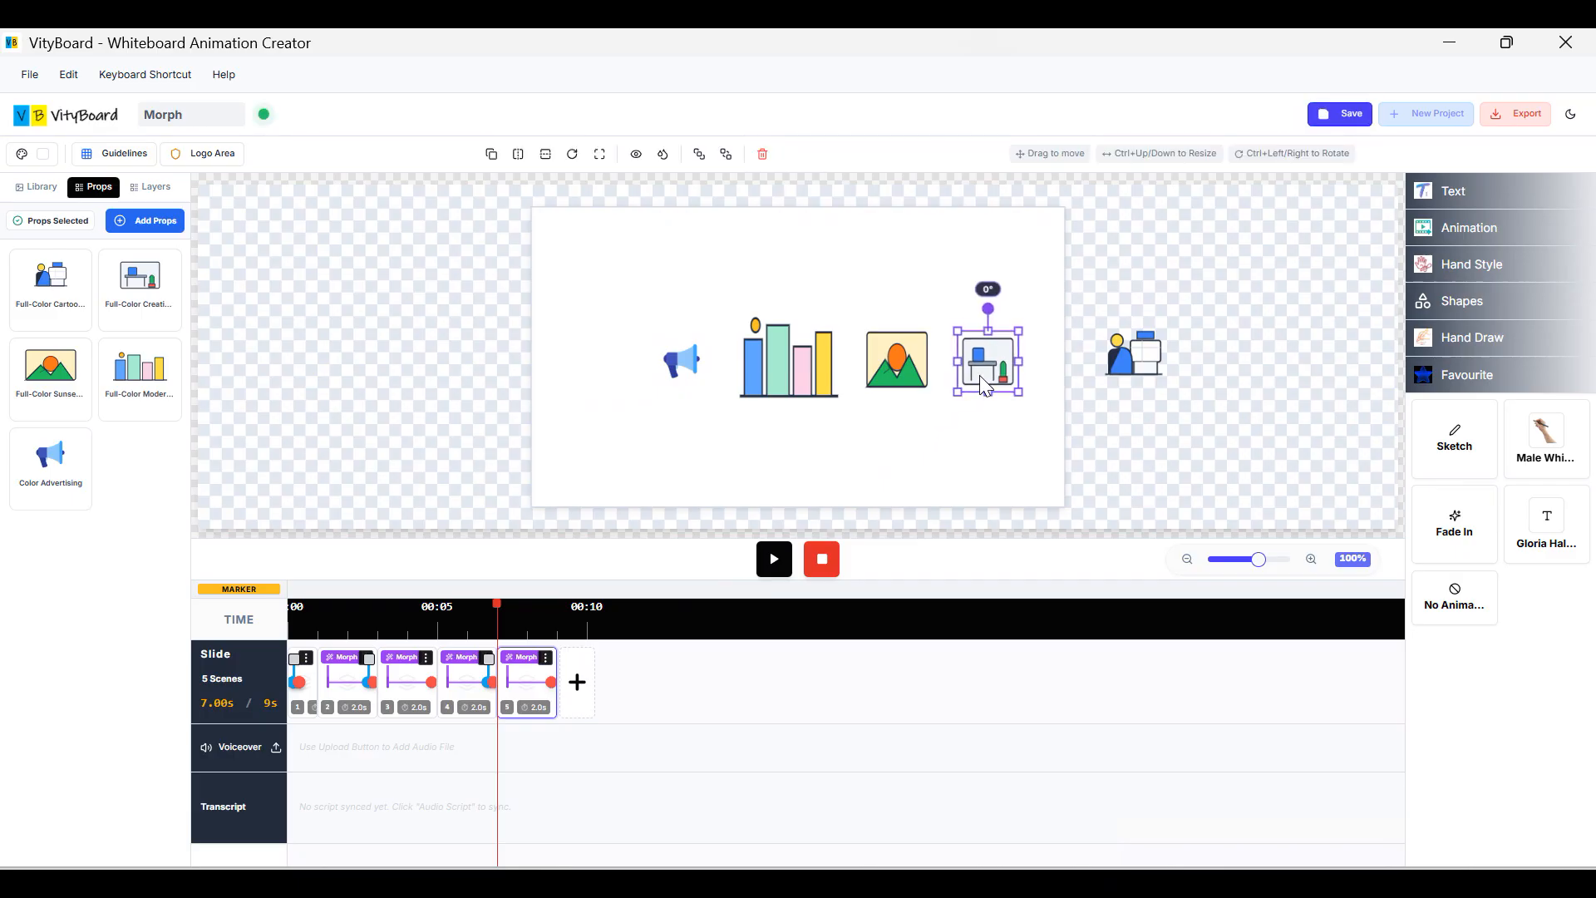
{"action": "left_click", "coordinate": [303, 686]}
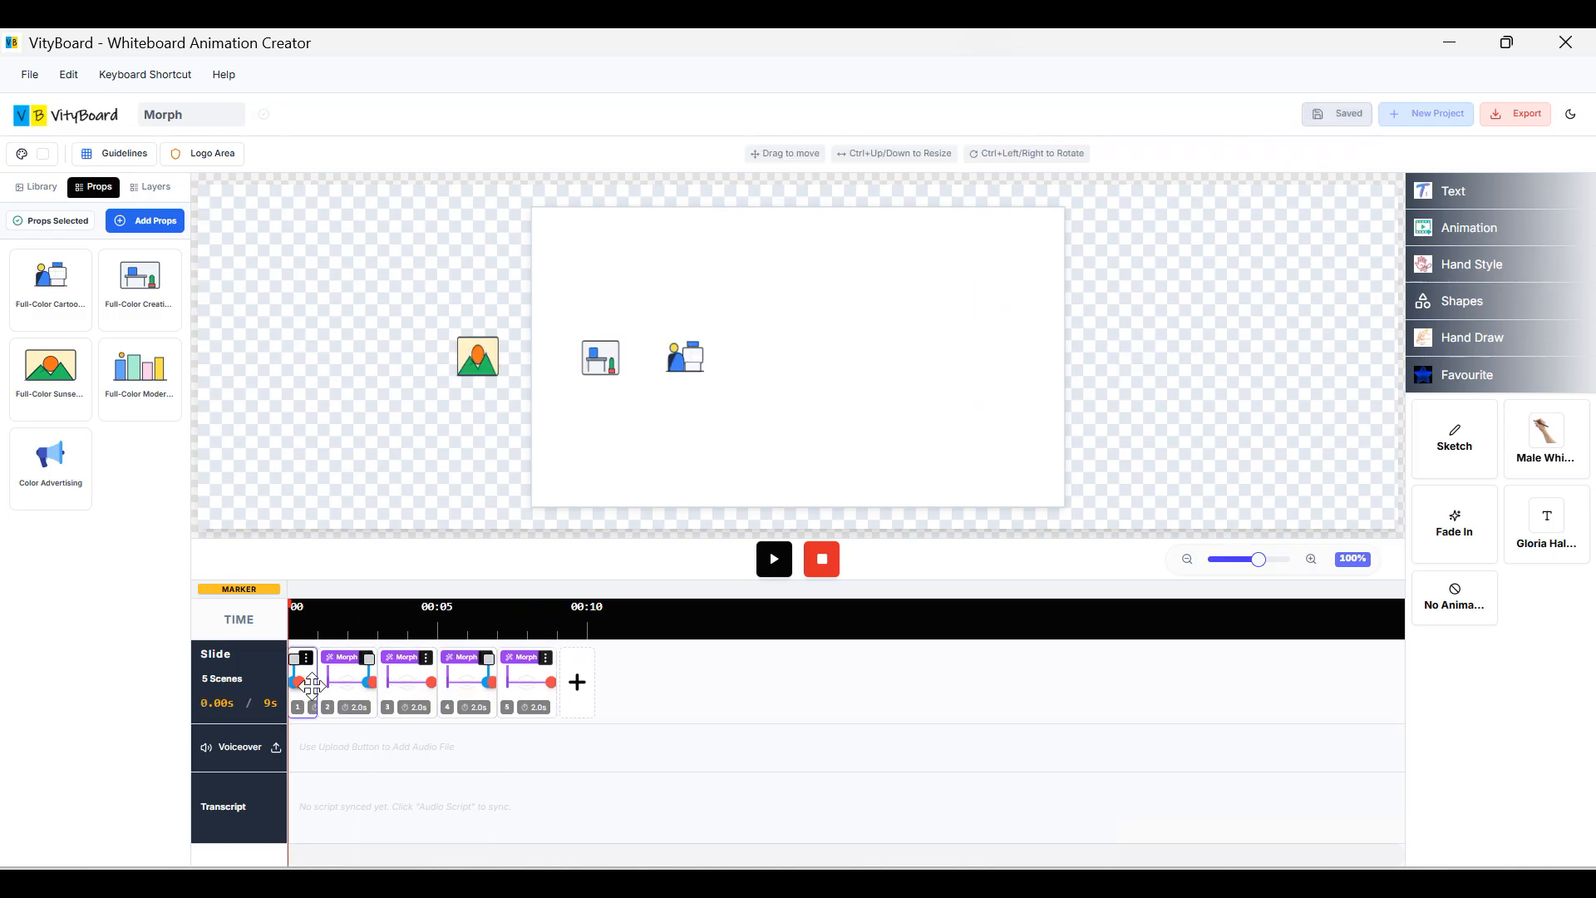
{"action": "left_click", "coordinate": [116, 153]}
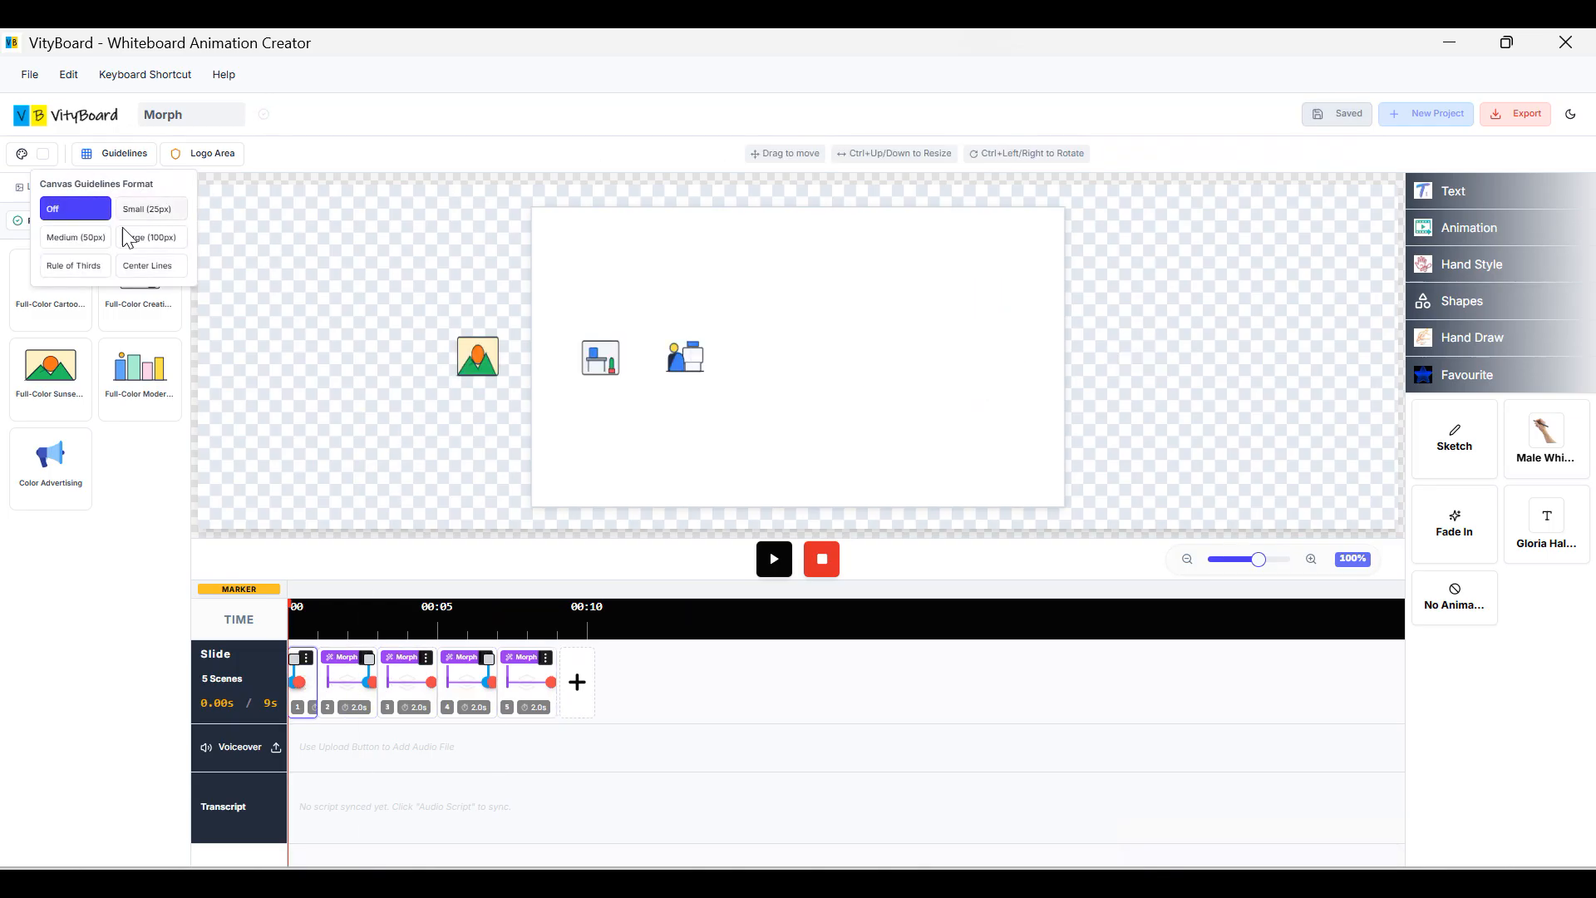
Show the Large (100px) grid and check scenes 1 through 5 against it.
{"action": "left_click", "coordinate": [152, 239]}
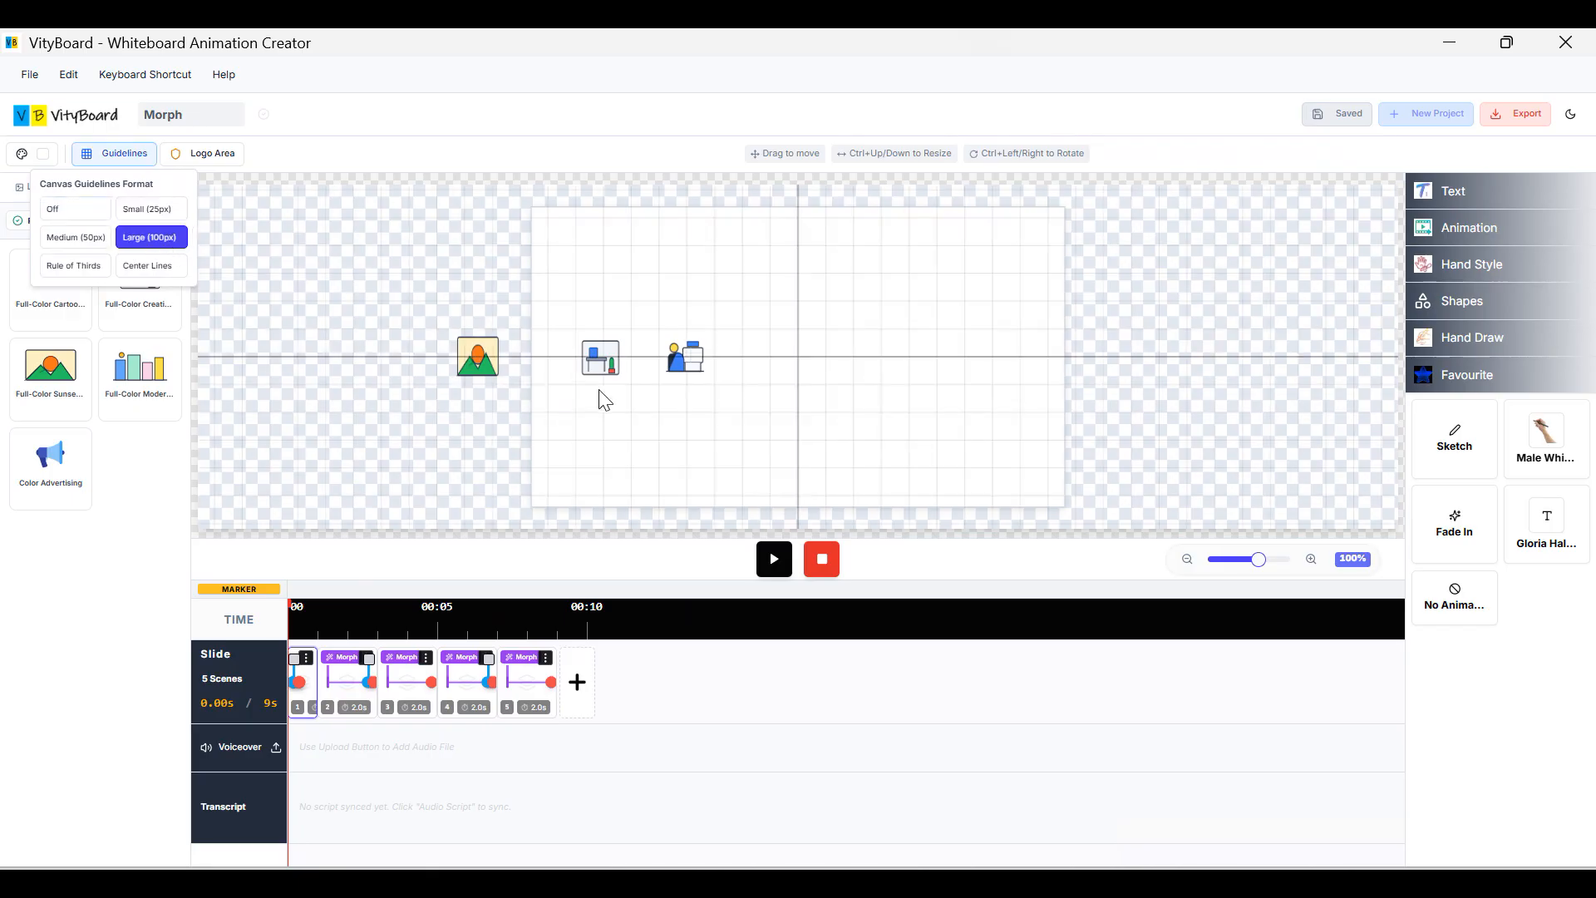
{"action": "left_click", "coordinate": [697, 366]}
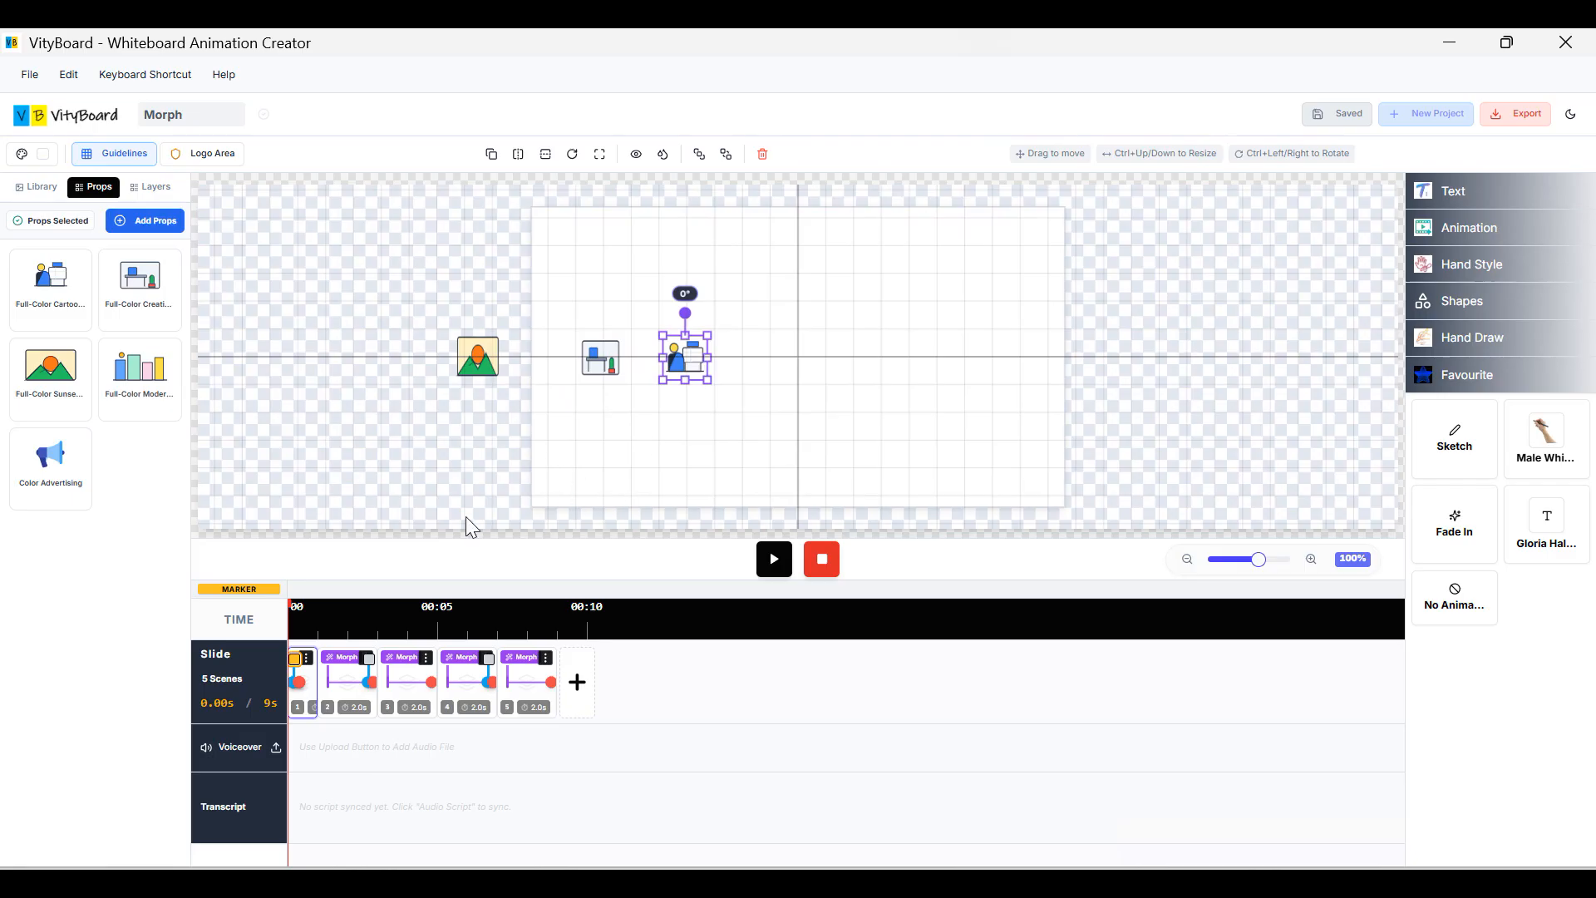
{"action": "left_click", "coordinate": [357, 672]}
{"action": "left_click", "coordinate": [686, 366]}
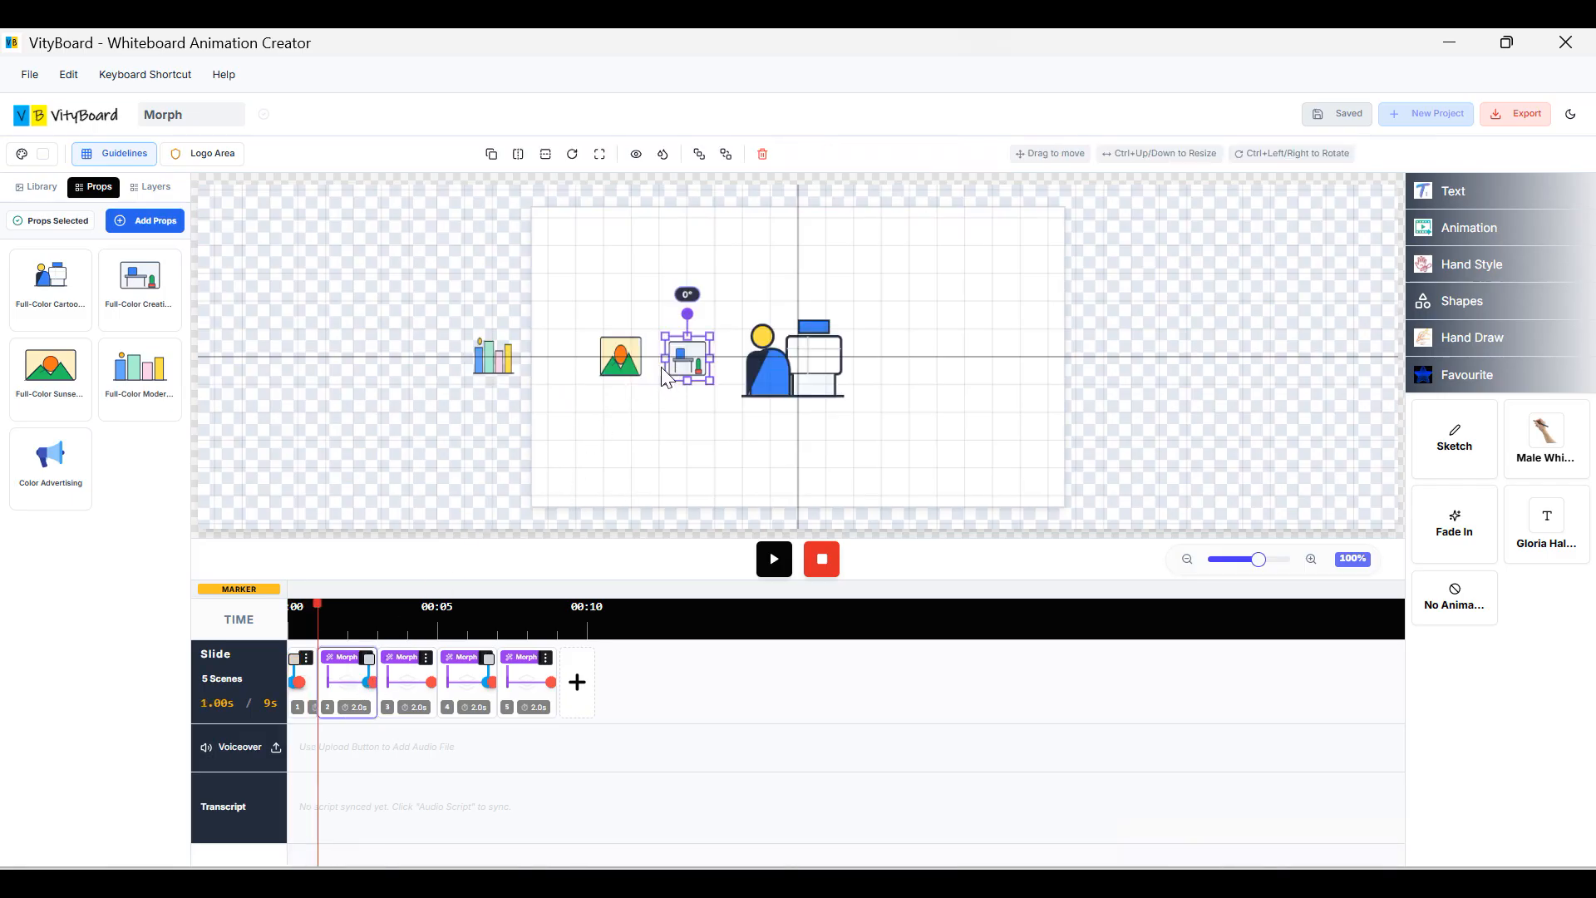
{"action": "left_click", "coordinate": [622, 360]}
{"action": "left_click", "coordinate": [786, 365]}
{"action": "left_click", "coordinate": [416, 677]}
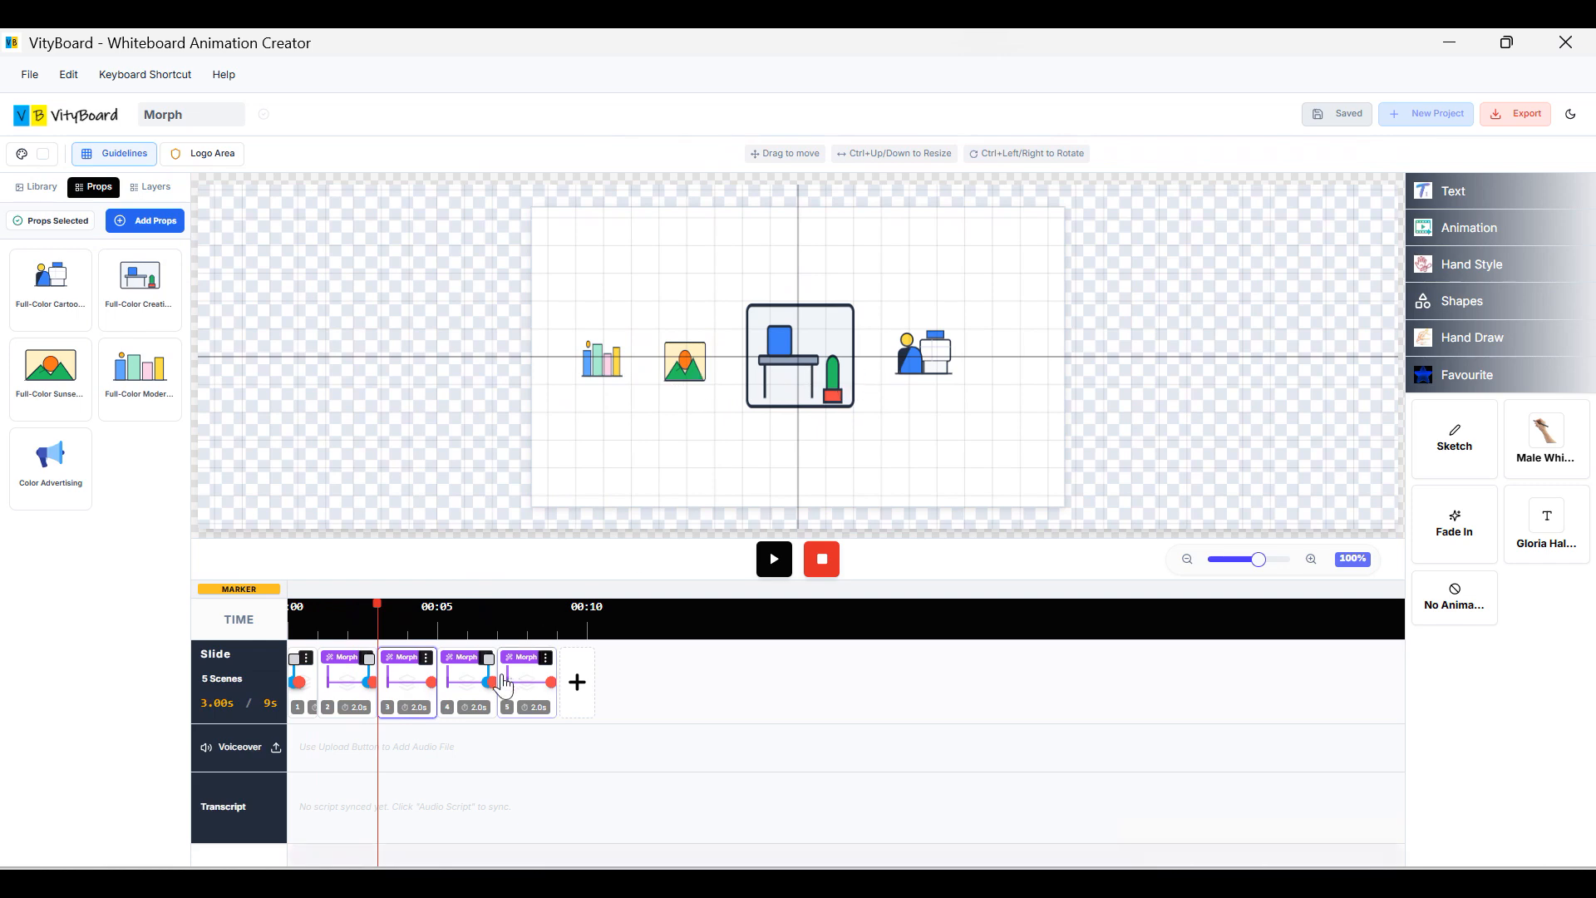
{"action": "left_click", "coordinate": [465, 697]}
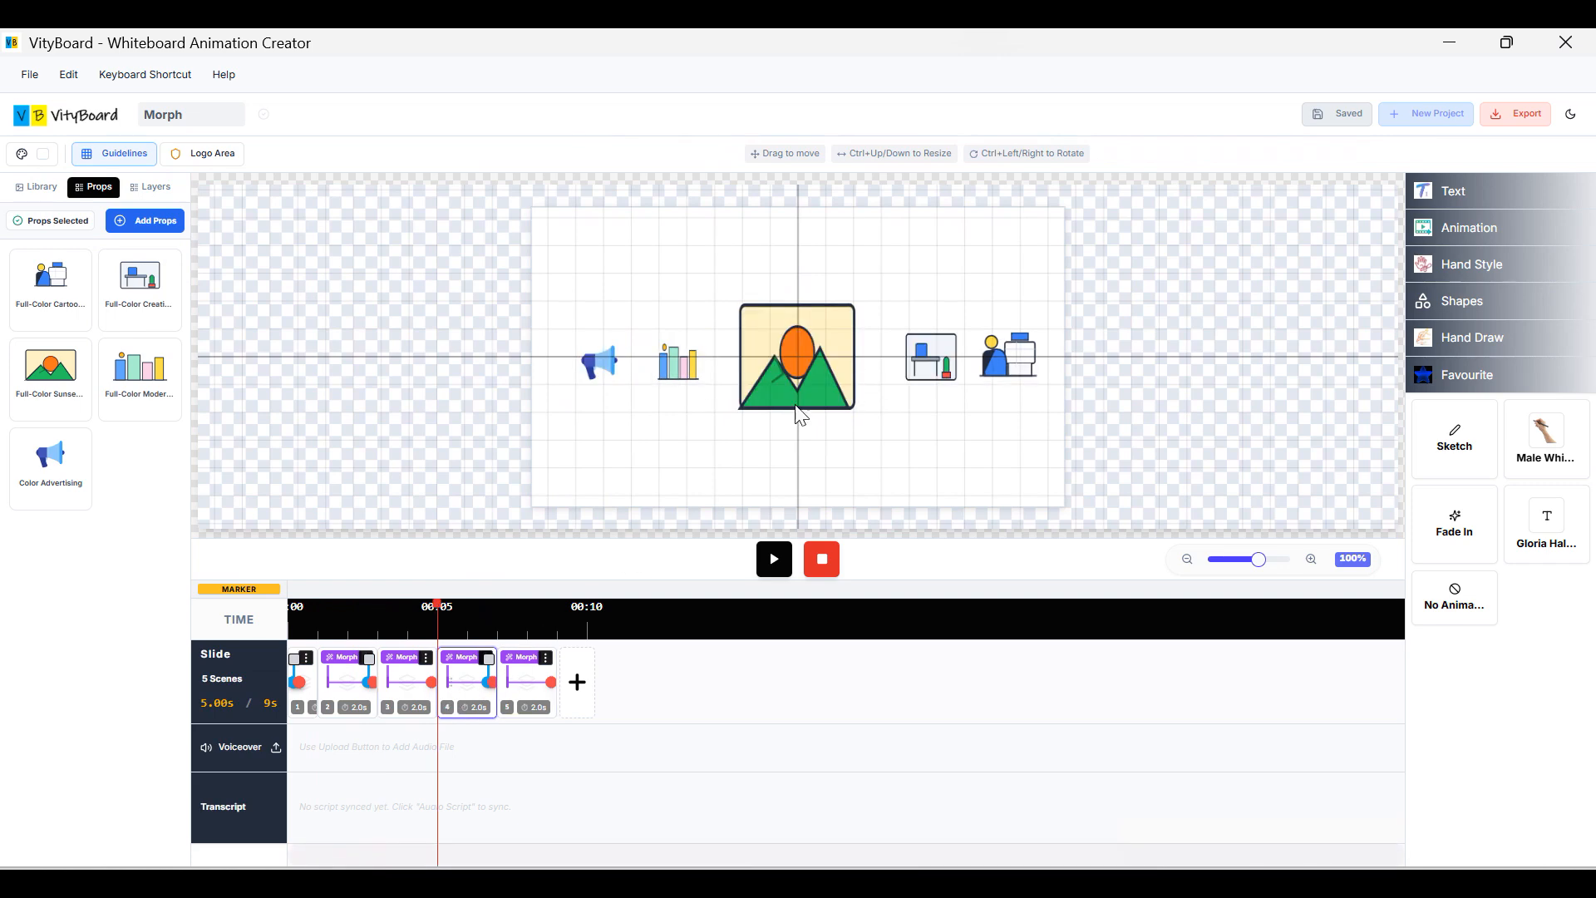
{"action": "left_click", "coordinate": [1013, 365]}
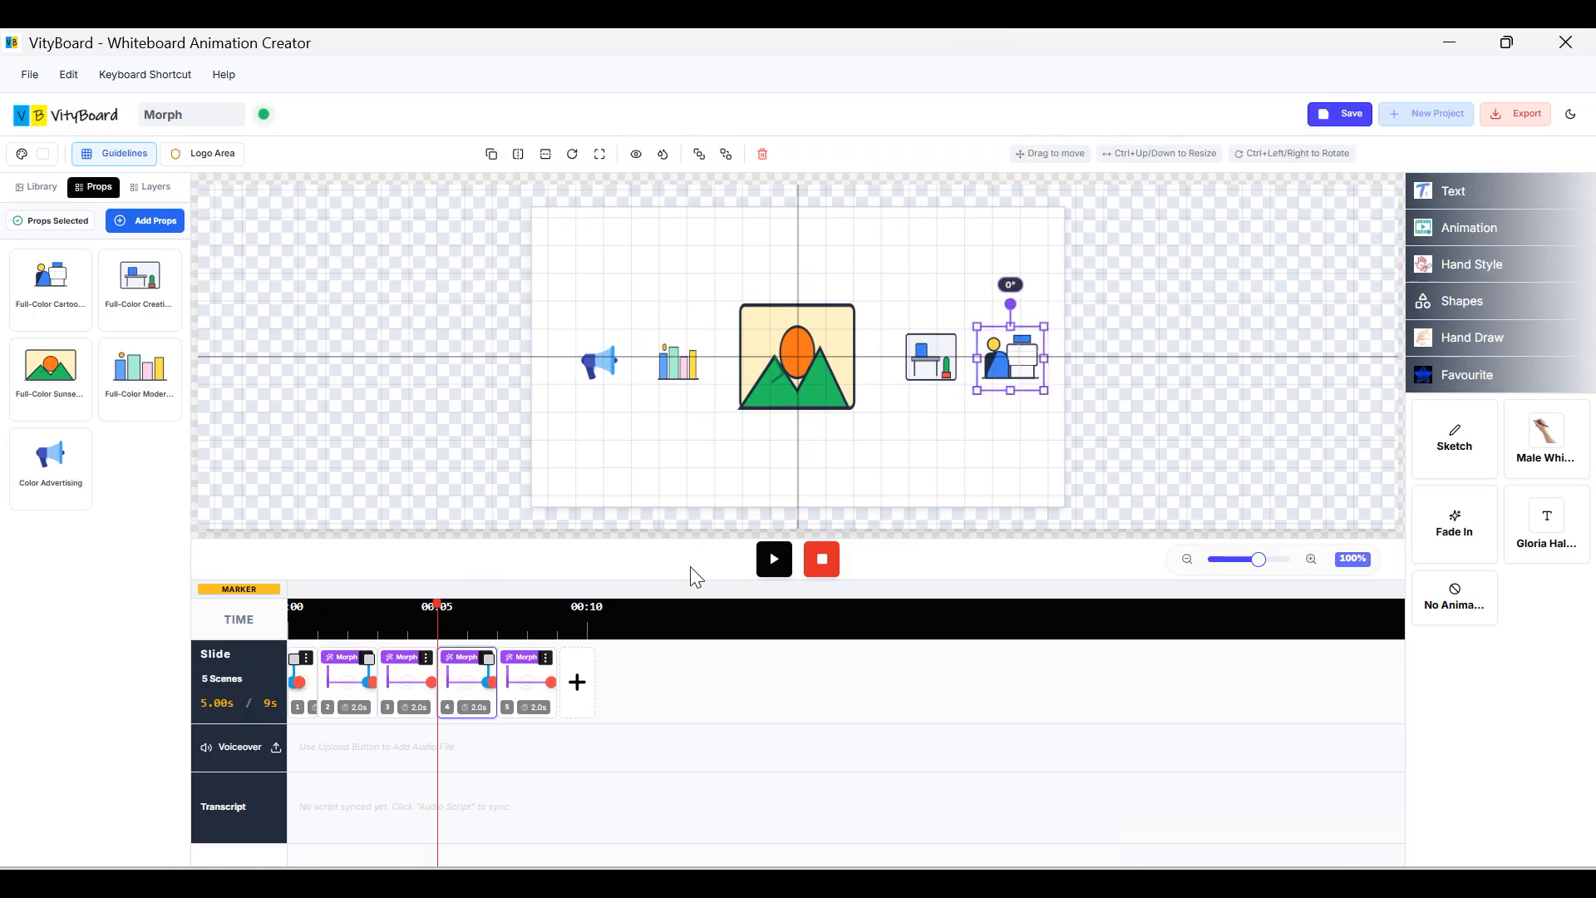
{"action": "left_click", "coordinate": [524, 694]}
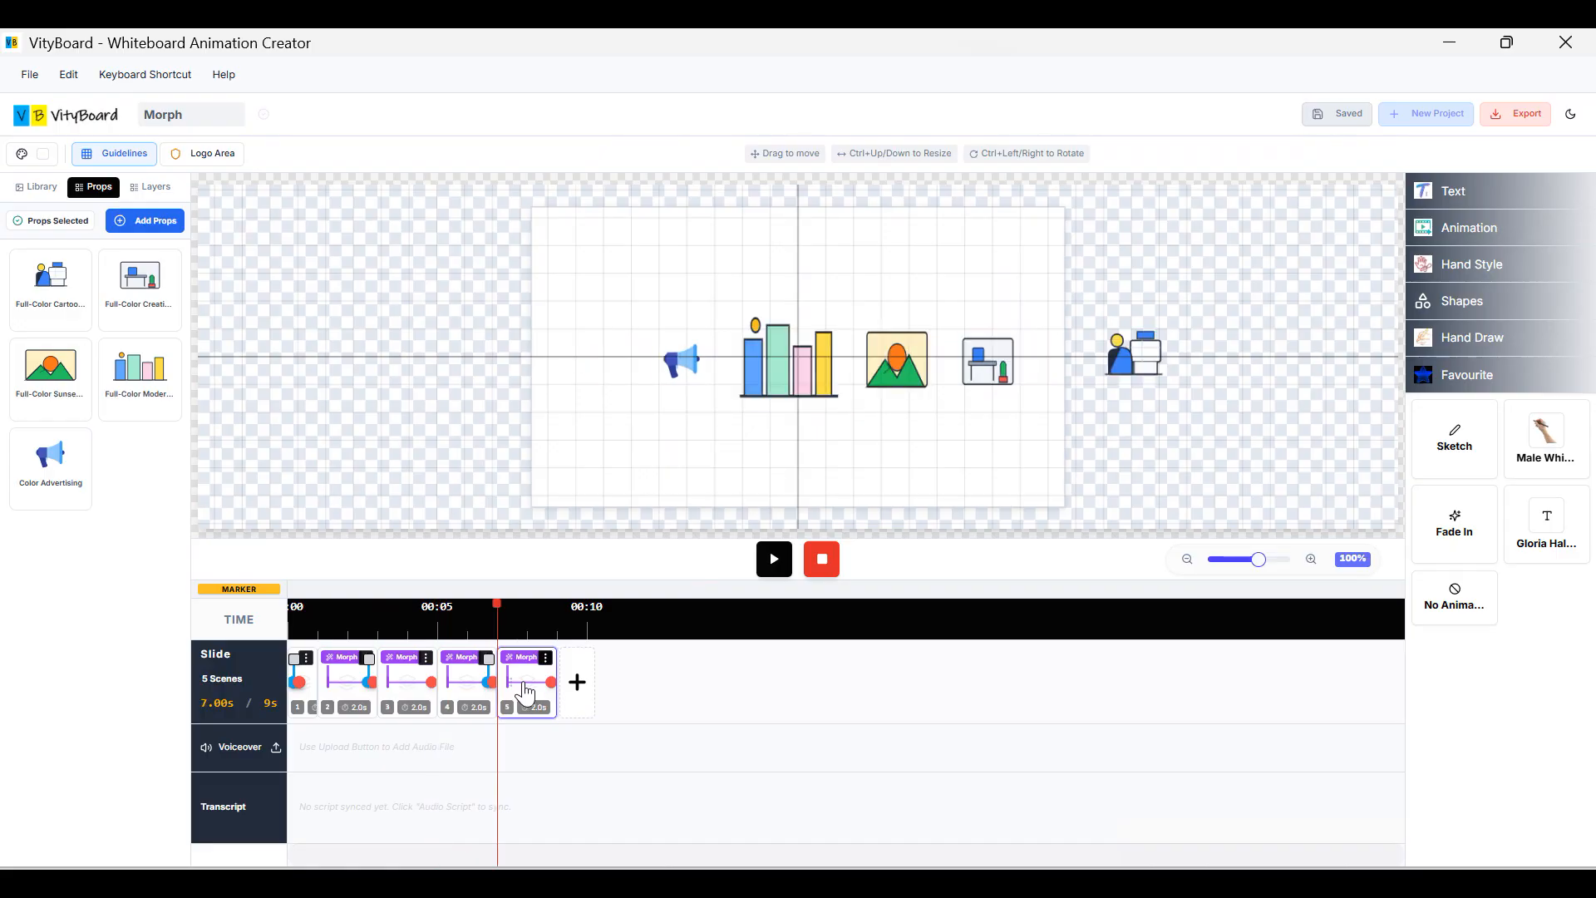
Raise scene 5's desk slightly and turn the canvas grid back off.
{"action": "left_click", "coordinate": [989, 370]}
{"action": "left_click_drag", "start_coordinate": [988, 361], "coordinate": [987, 352]}
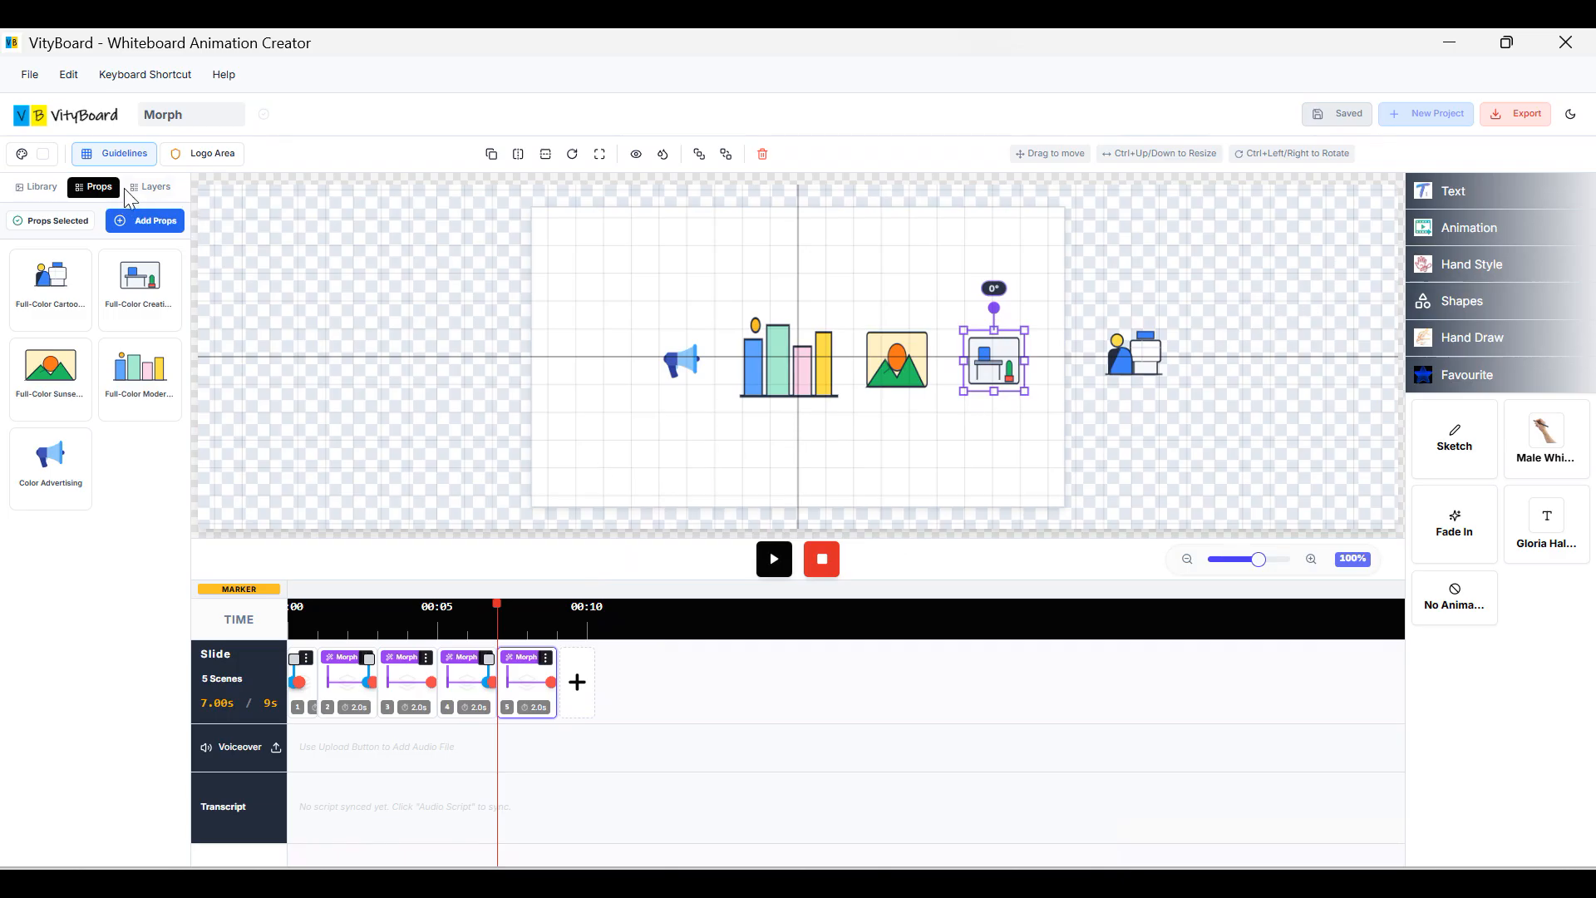
{"action": "left_click", "coordinate": [114, 153]}
{"action": "left_click", "coordinate": [74, 218]}
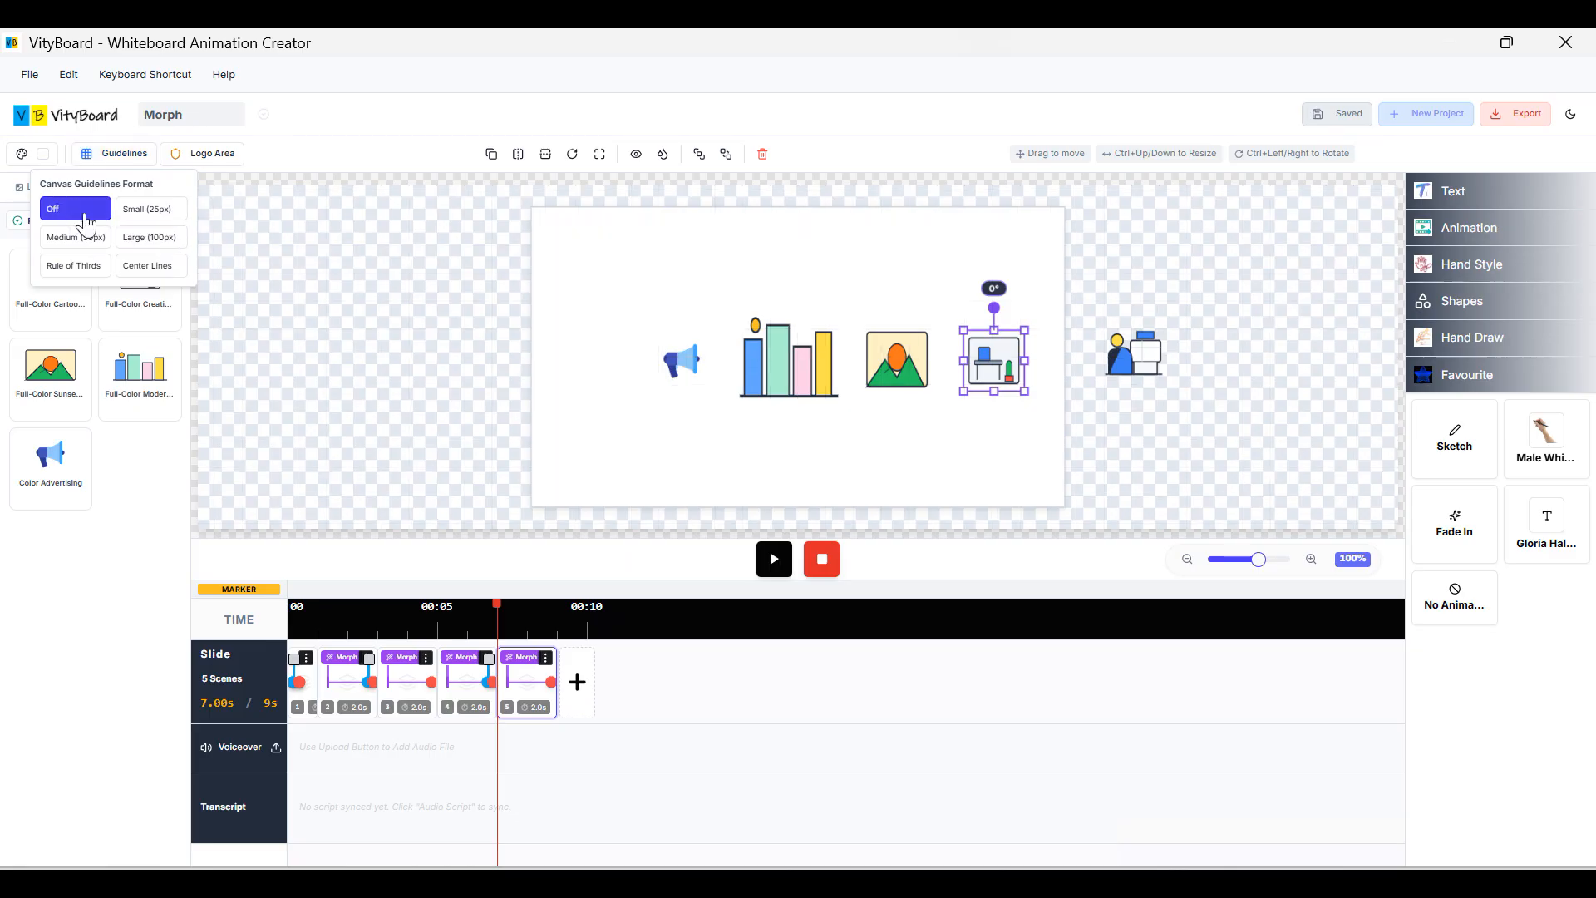
{"action": "left_click", "coordinate": [327, 255]}
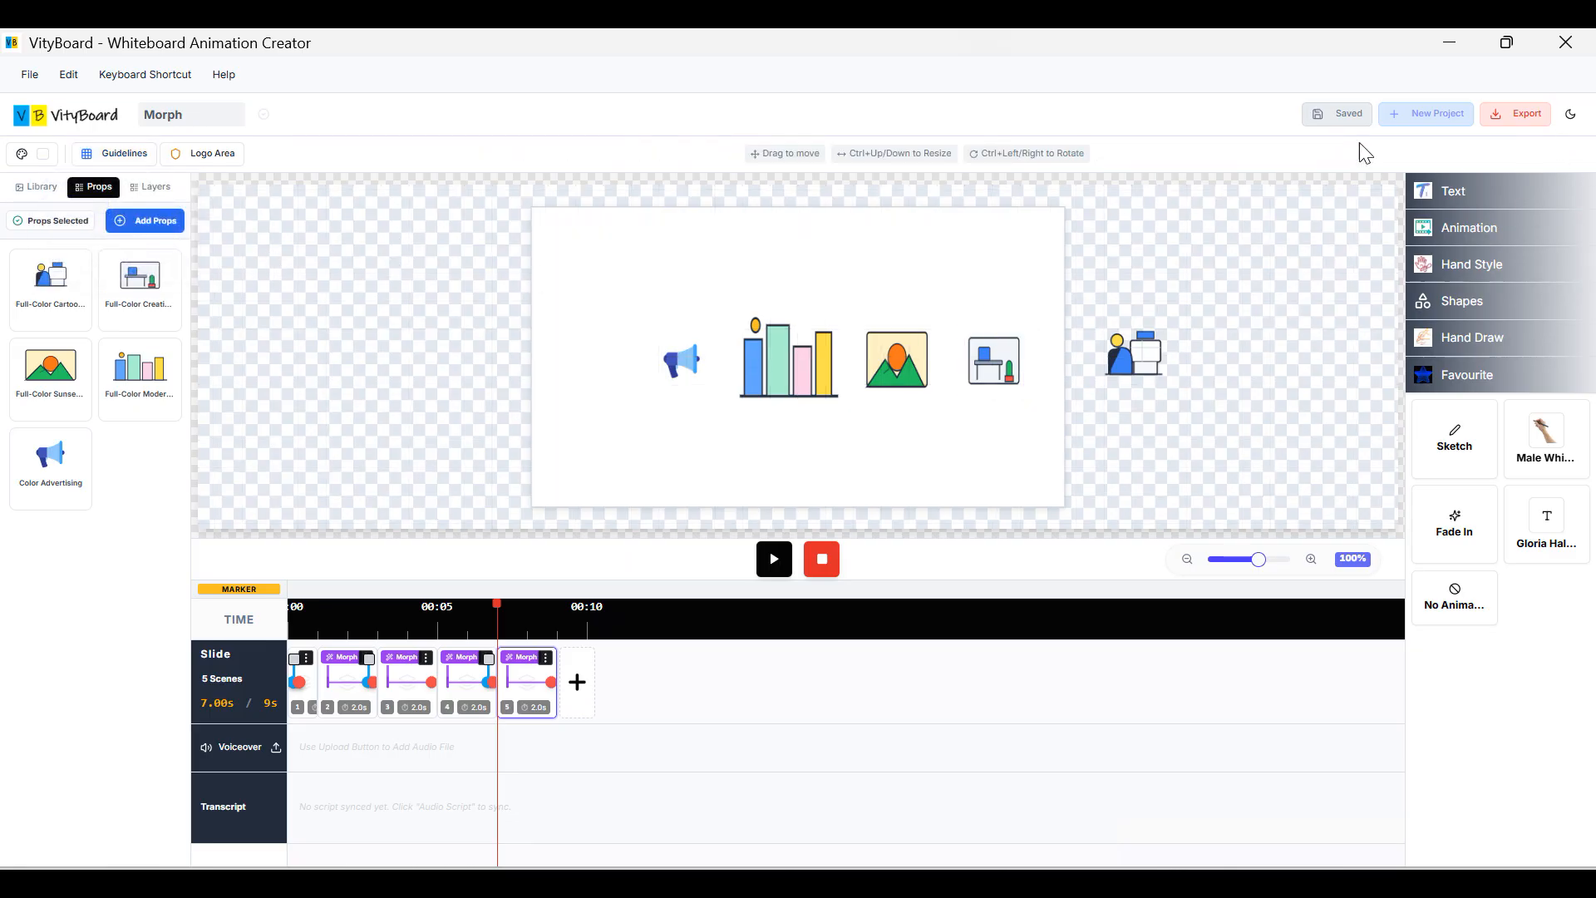
{"action": "left_click", "coordinate": [1514, 114]}
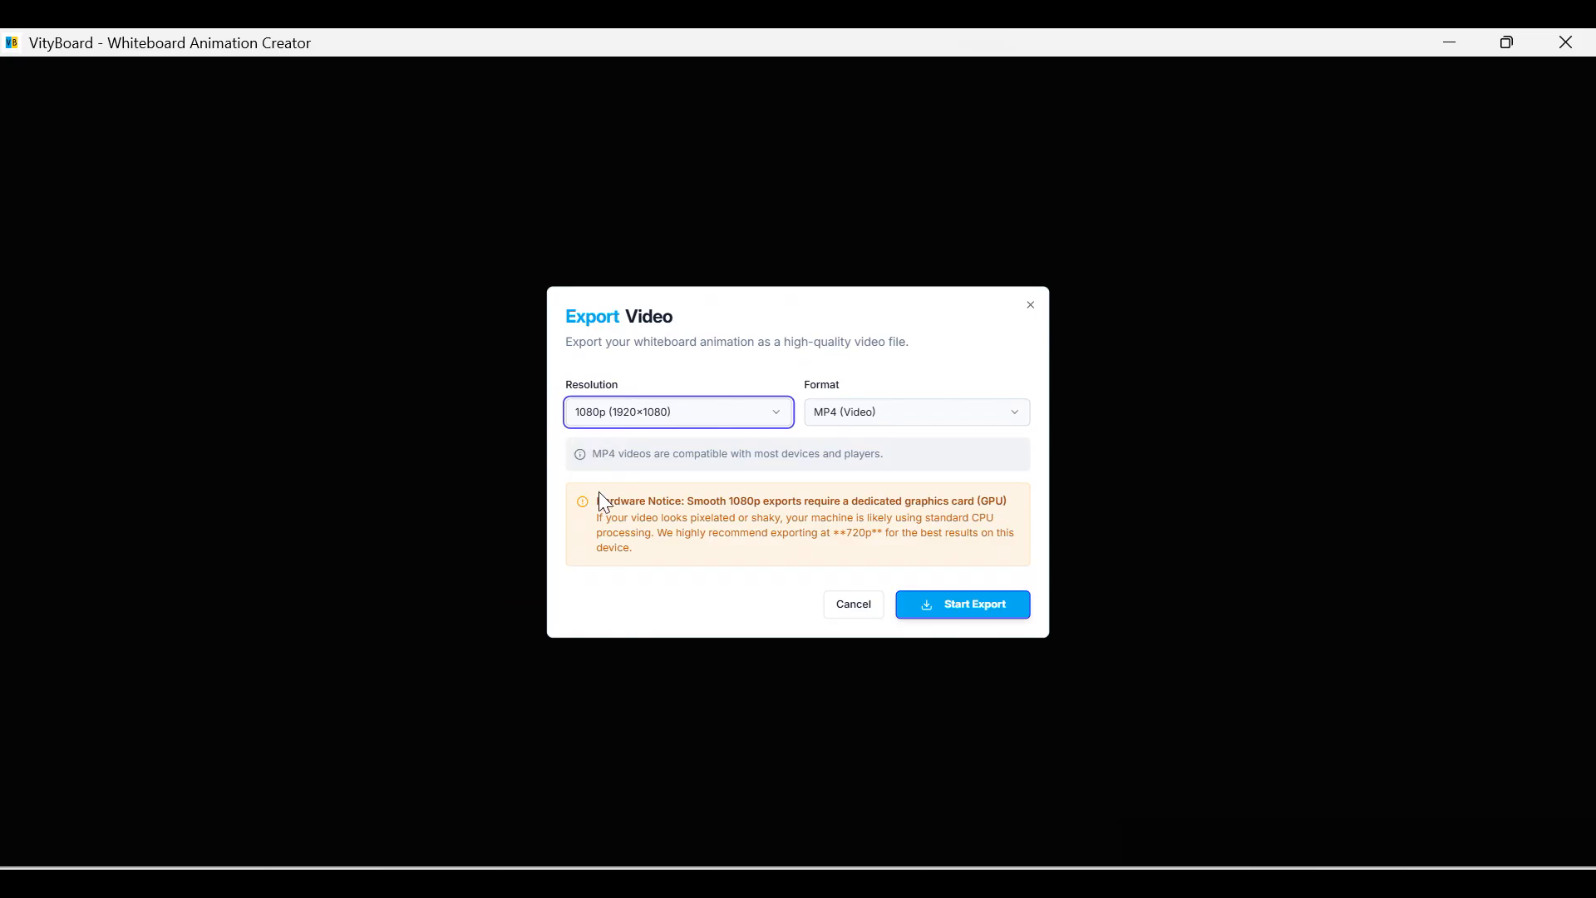
Keep the export resolution at 1080p (1920×1080) MP4 and bring up Task Manager.
{"action": "left_click_drag", "start_coordinate": [595, 498], "coordinate": [769, 503]}
{"action": "left_click", "coordinate": [772, 505]}
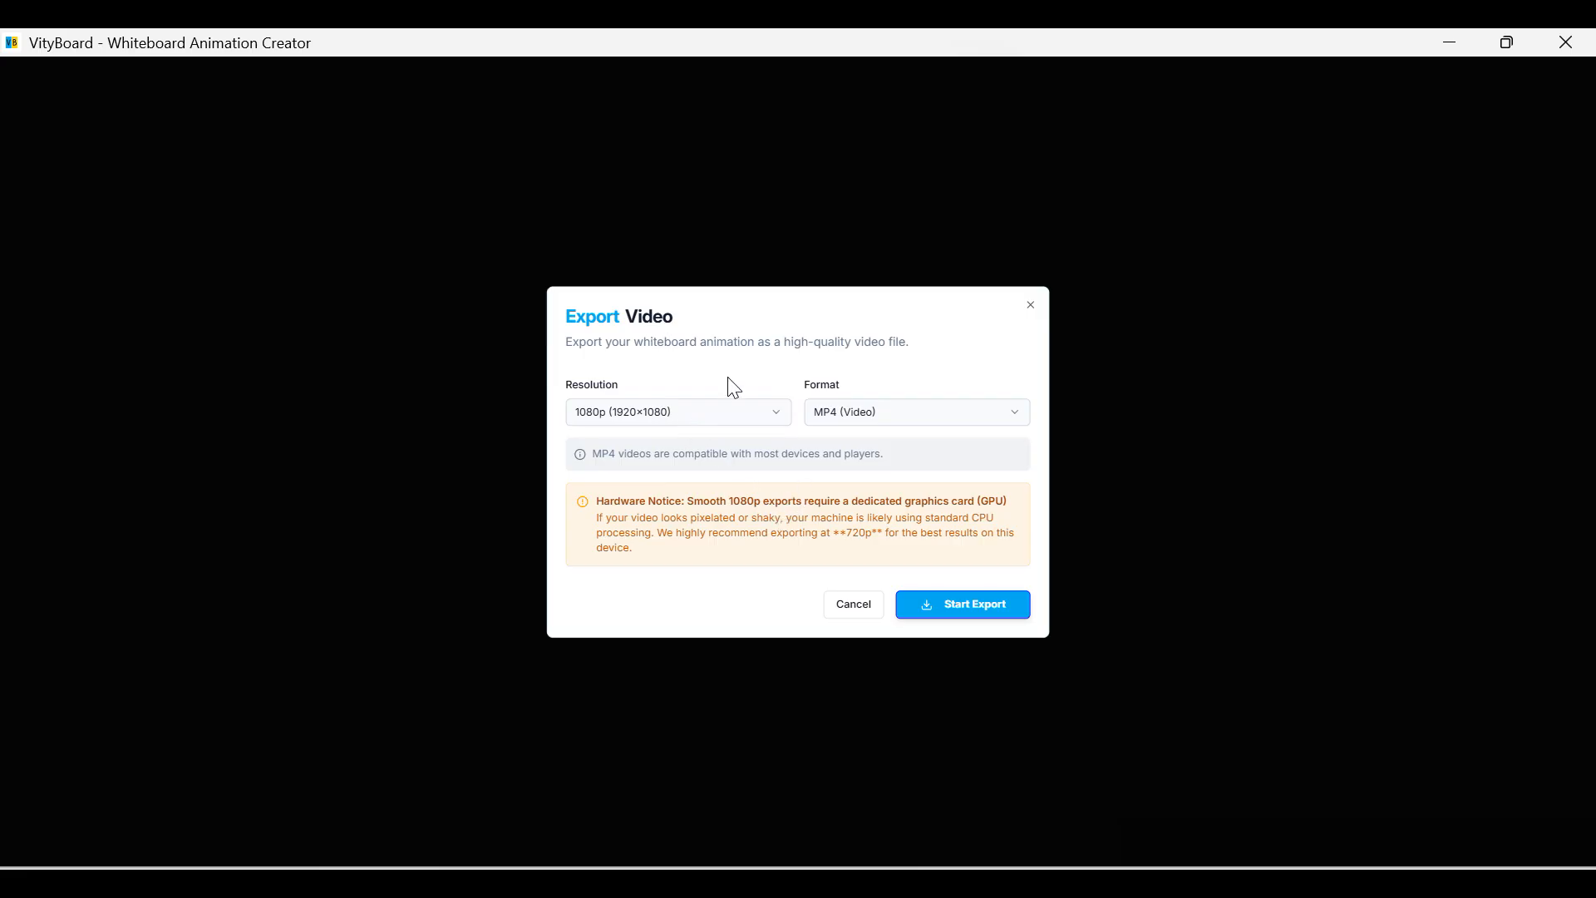
{"action": "left_click", "coordinate": [732, 414]}
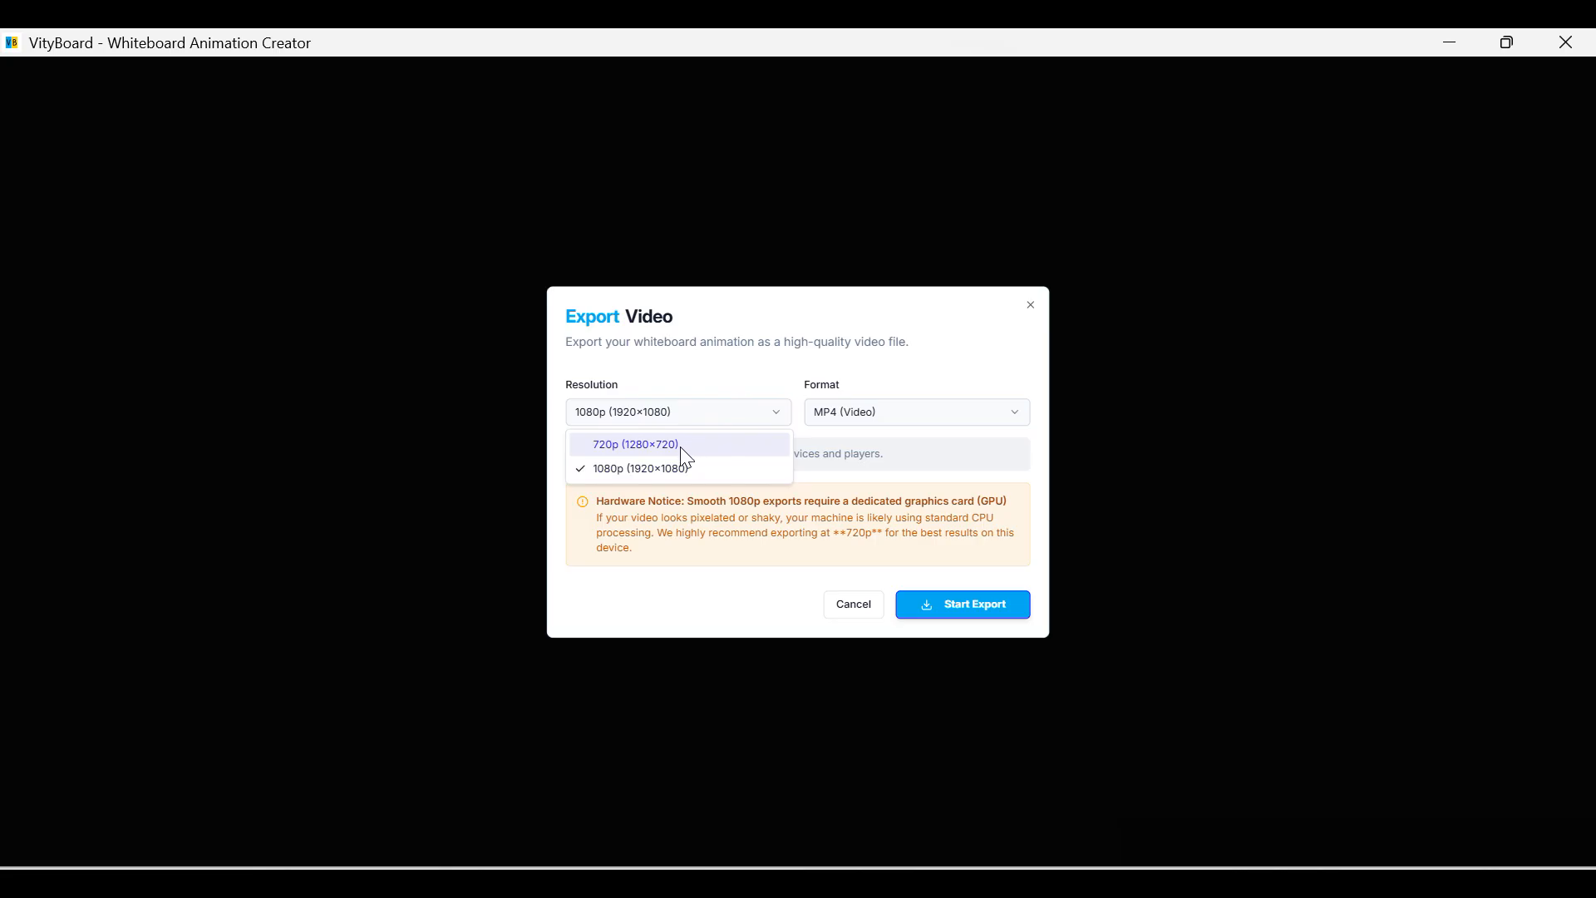
{"action": "left_click", "coordinate": [741, 382]}
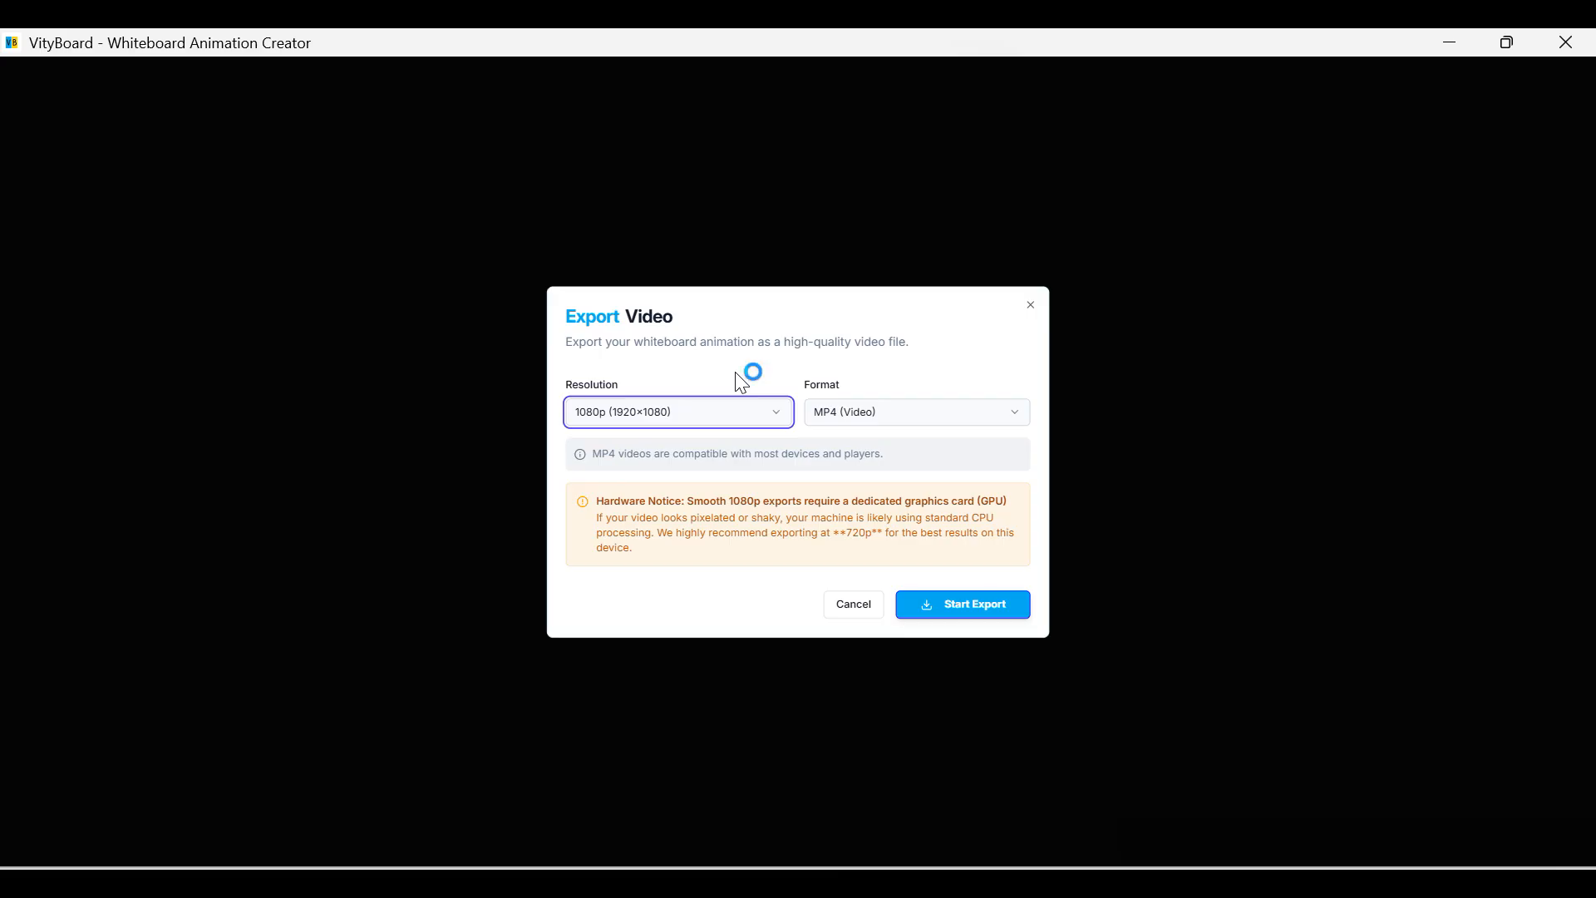
{"action": "key", "text": "ctrl+shift+Escape"}
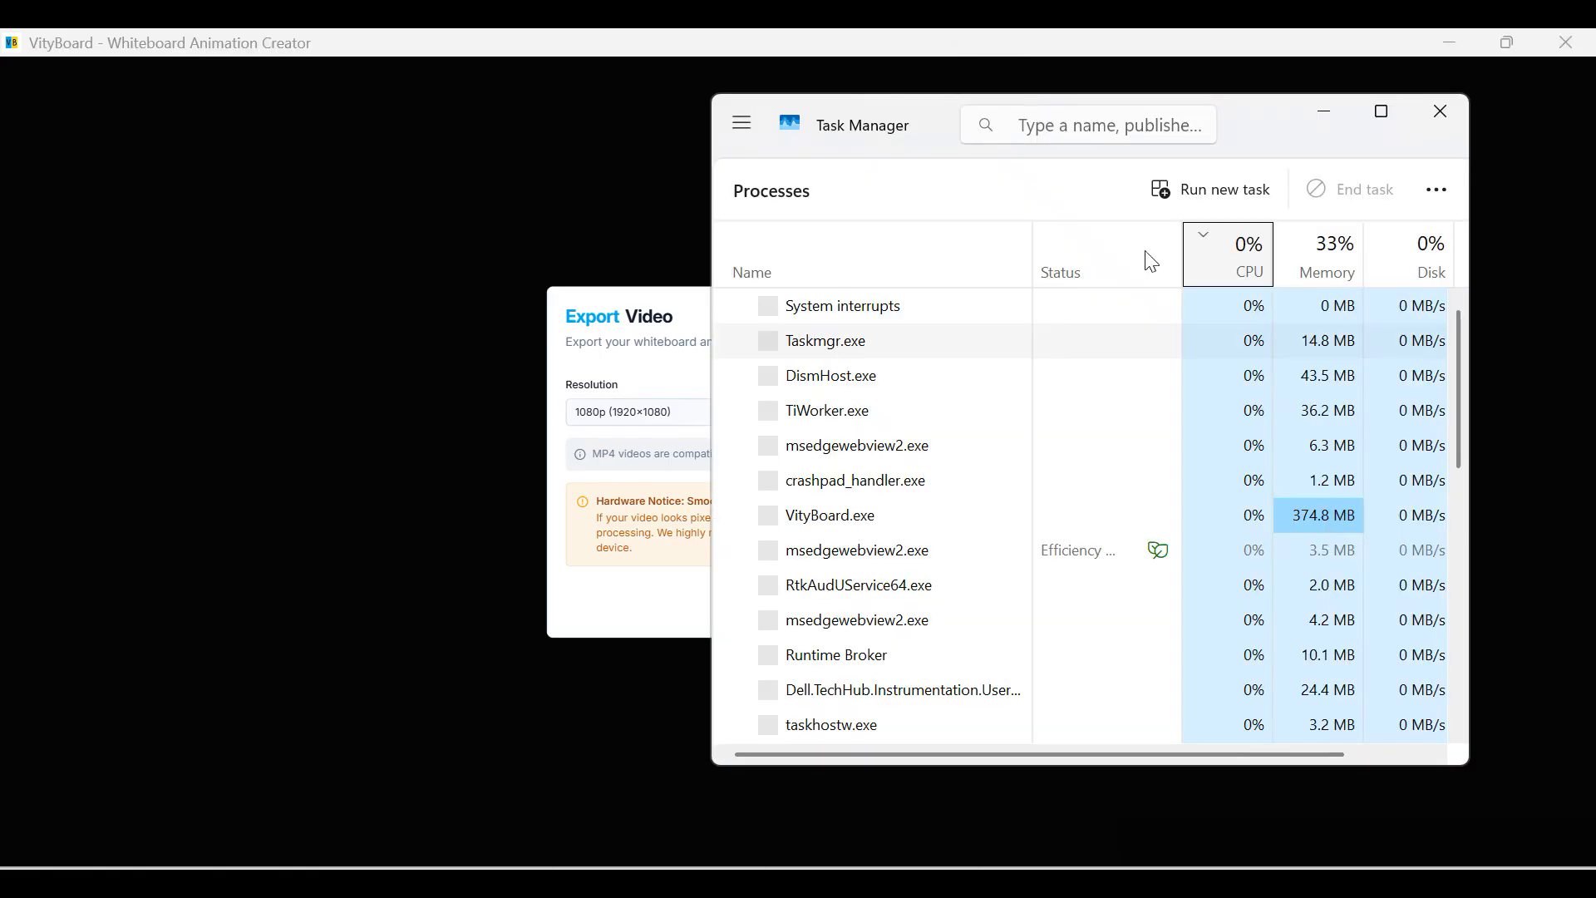
Inspect the Intel UHD Graphics 630 GPU page in a maximized Task Manager, then close it.
{"action": "left_click", "coordinate": [736, 125]}
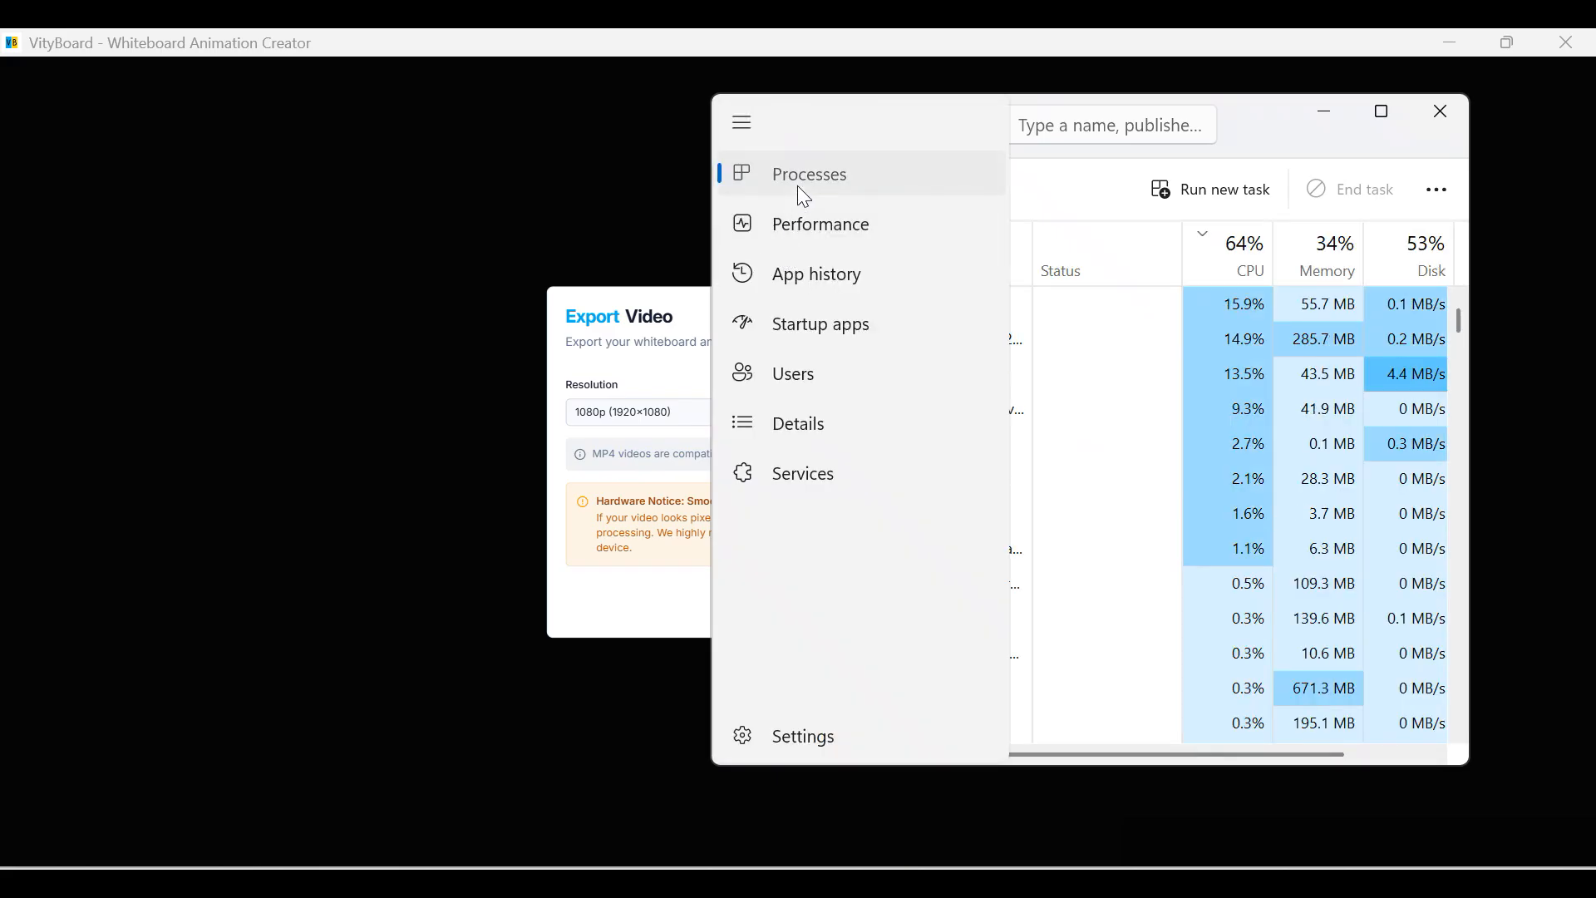
{"action": "left_click", "coordinate": [797, 191]}
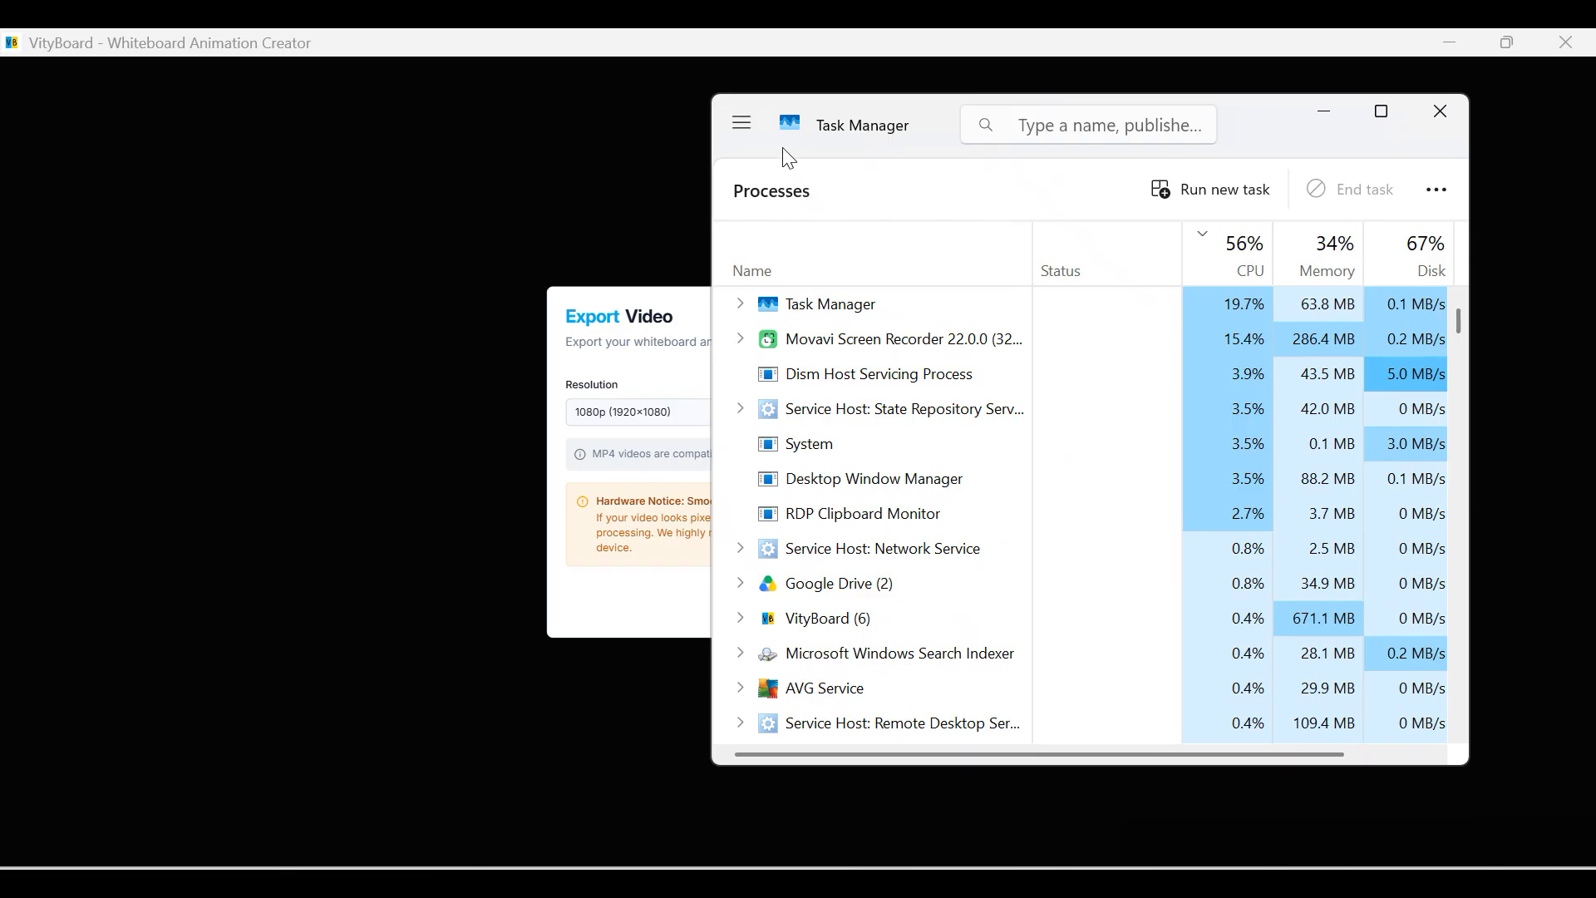
{"action": "left_click", "coordinate": [743, 133]}
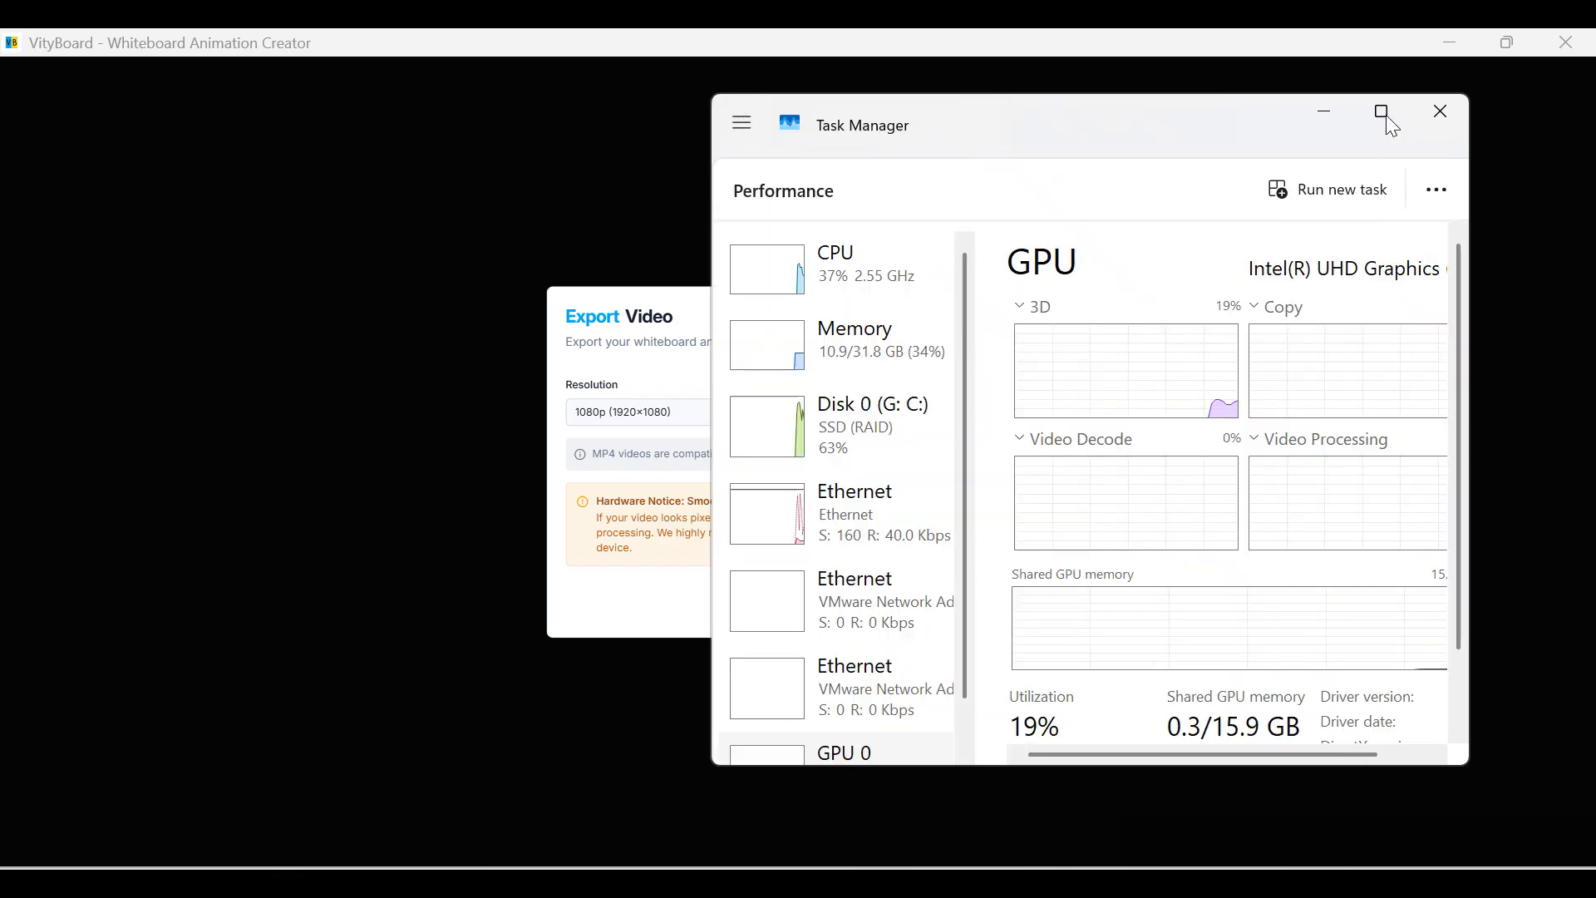
{"action": "left_click", "coordinate": [1384, 114]}
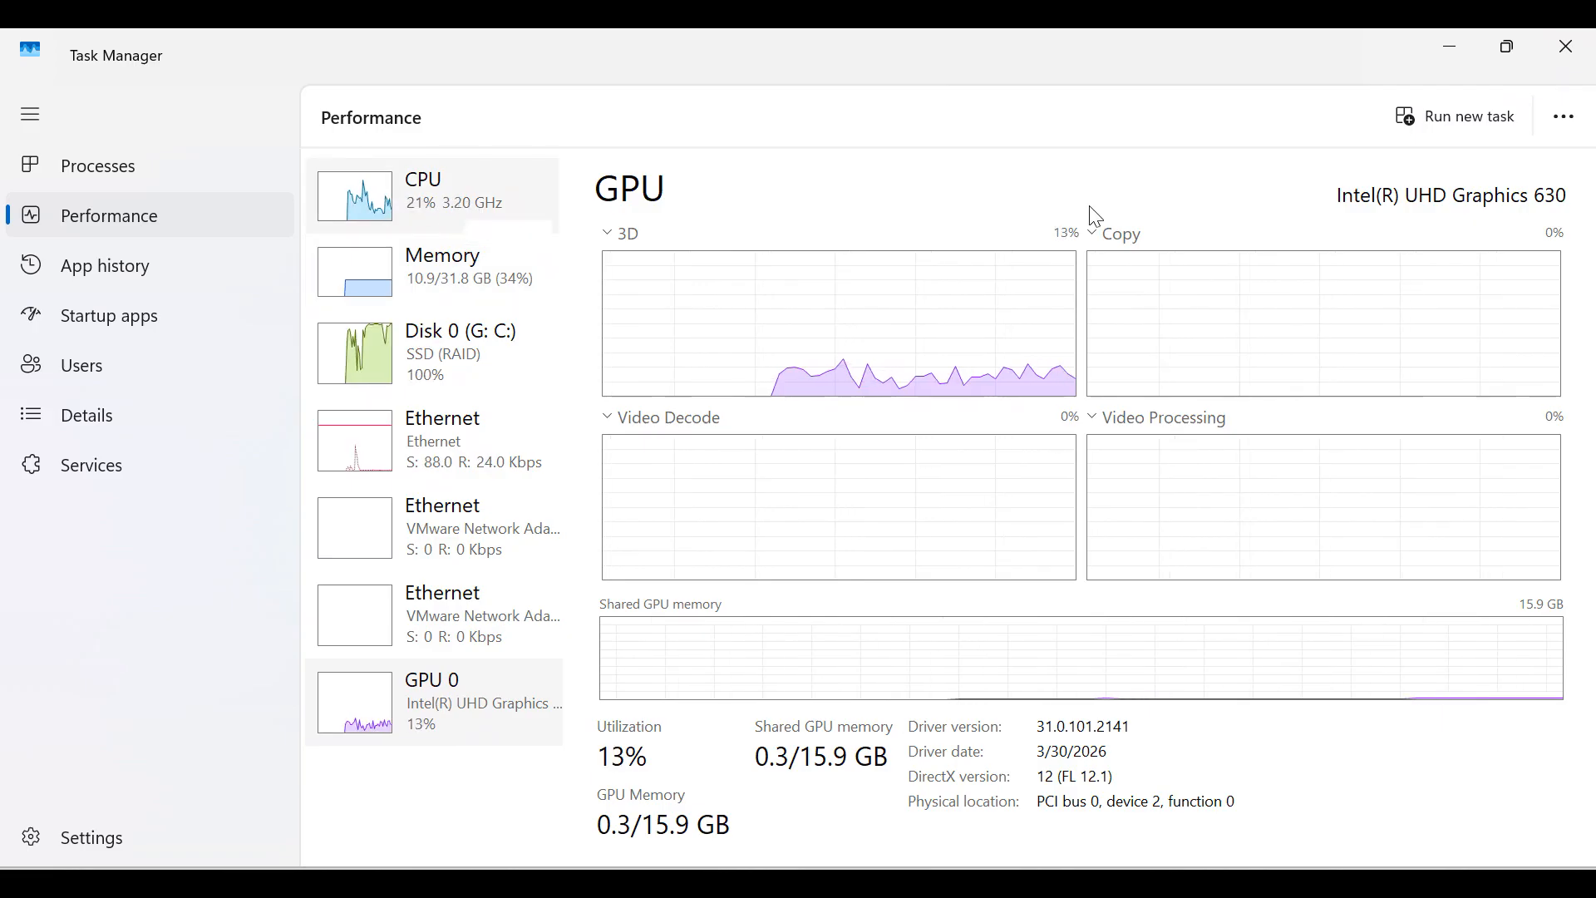
{"action": "left_click", "coordinate": [1566, 50]}
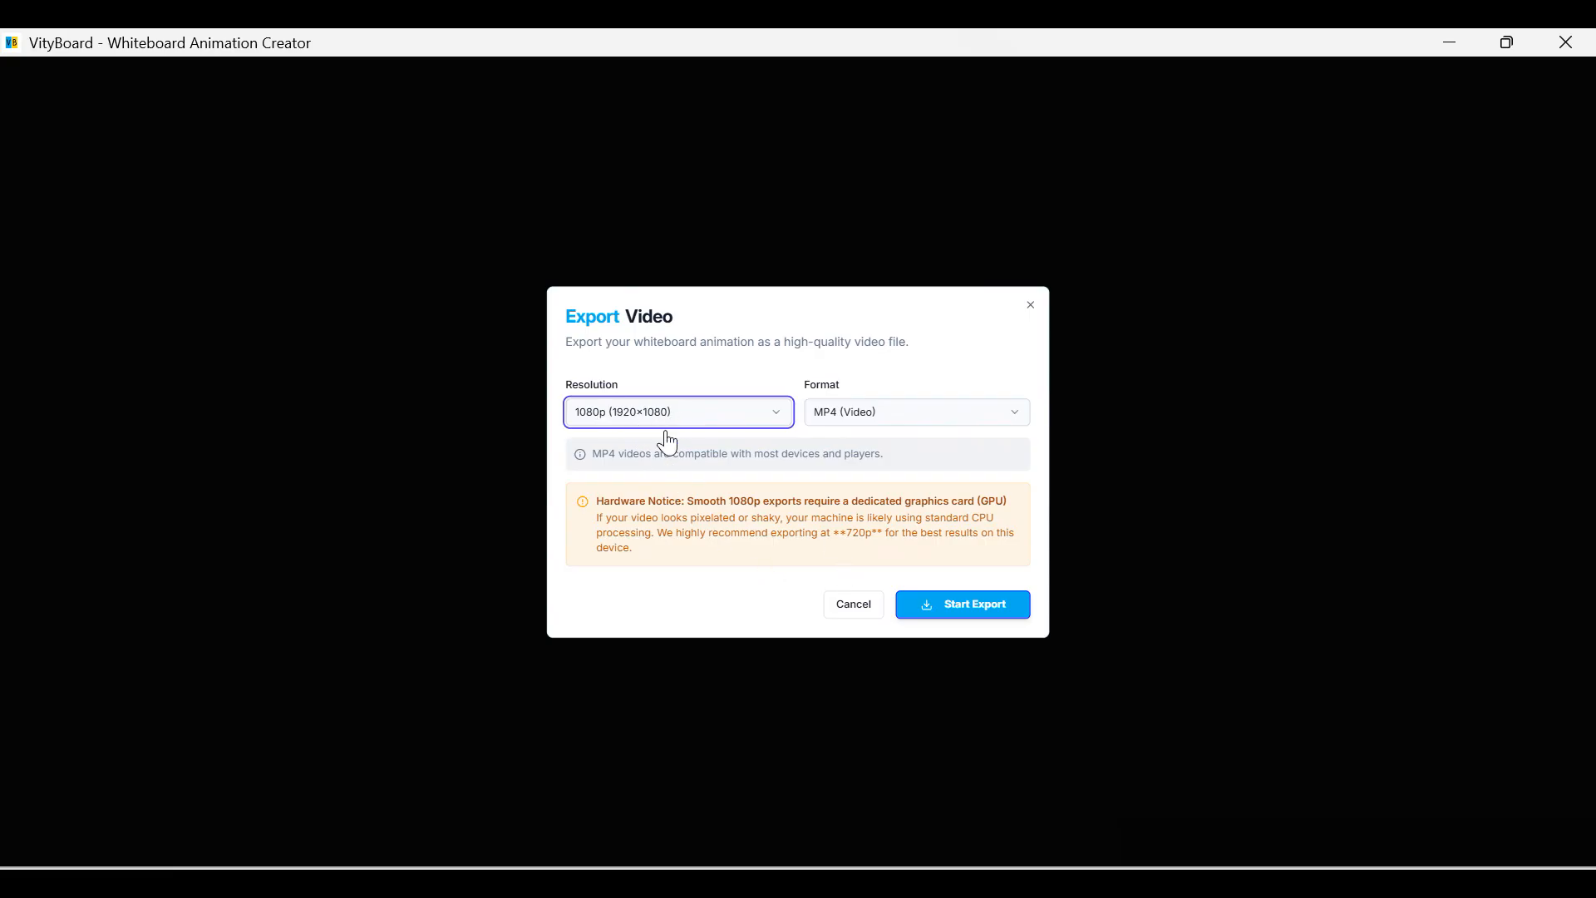
Render the 1080p MP4 export and download whiteboard-animation.mp4 once it finishes.
{"action": "left_click", "coordinate": [922, 615]}
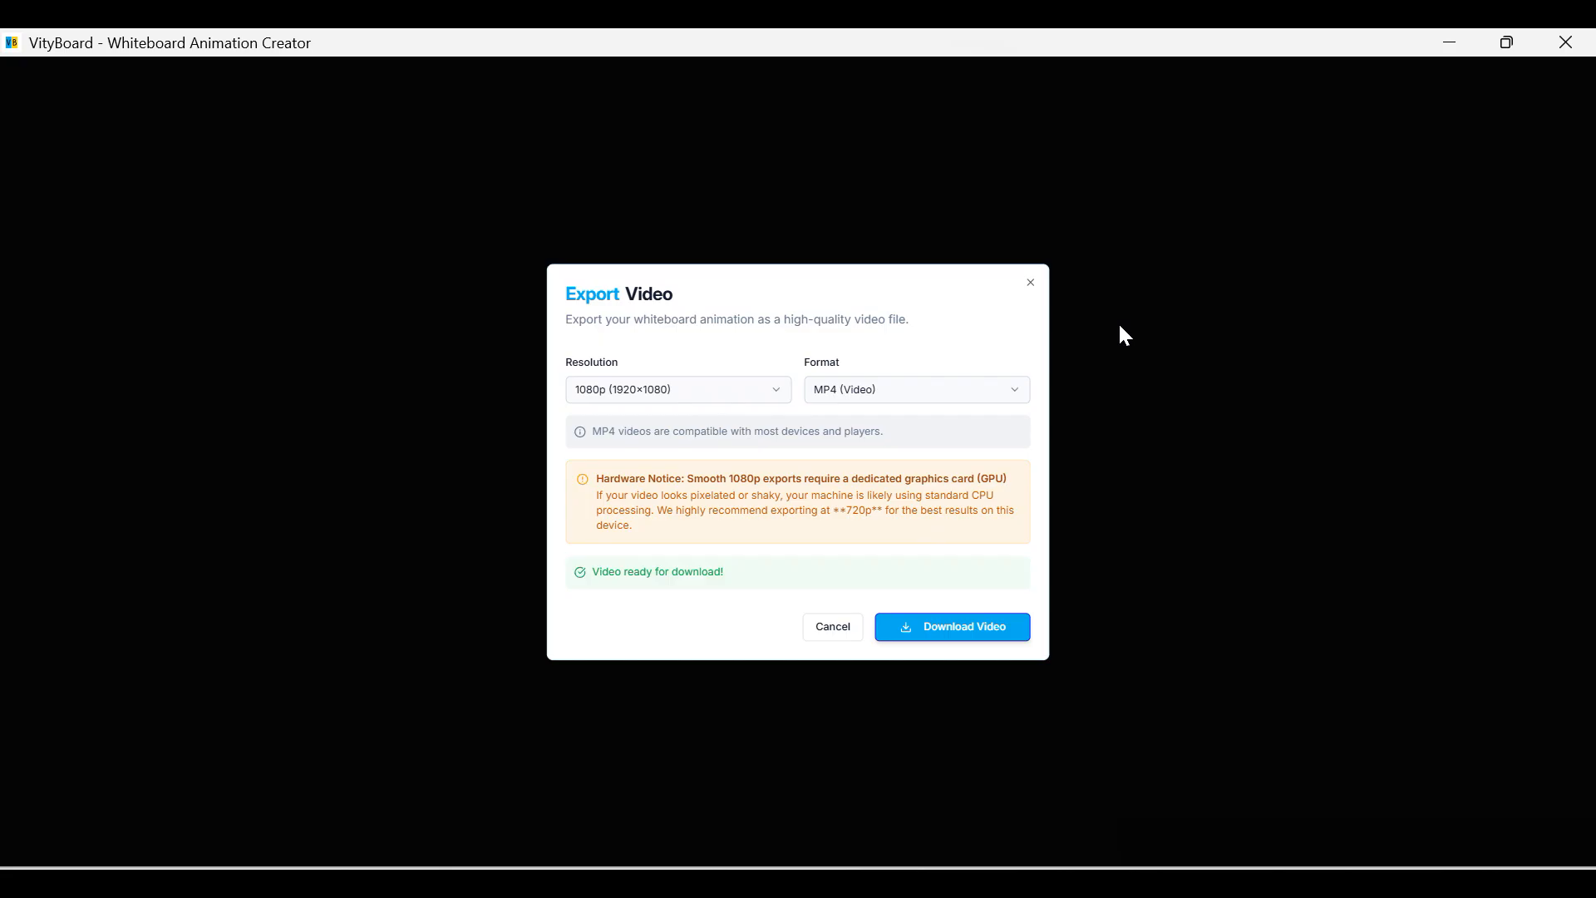
{"action": "left_click", "coordinate": [949, 637]}
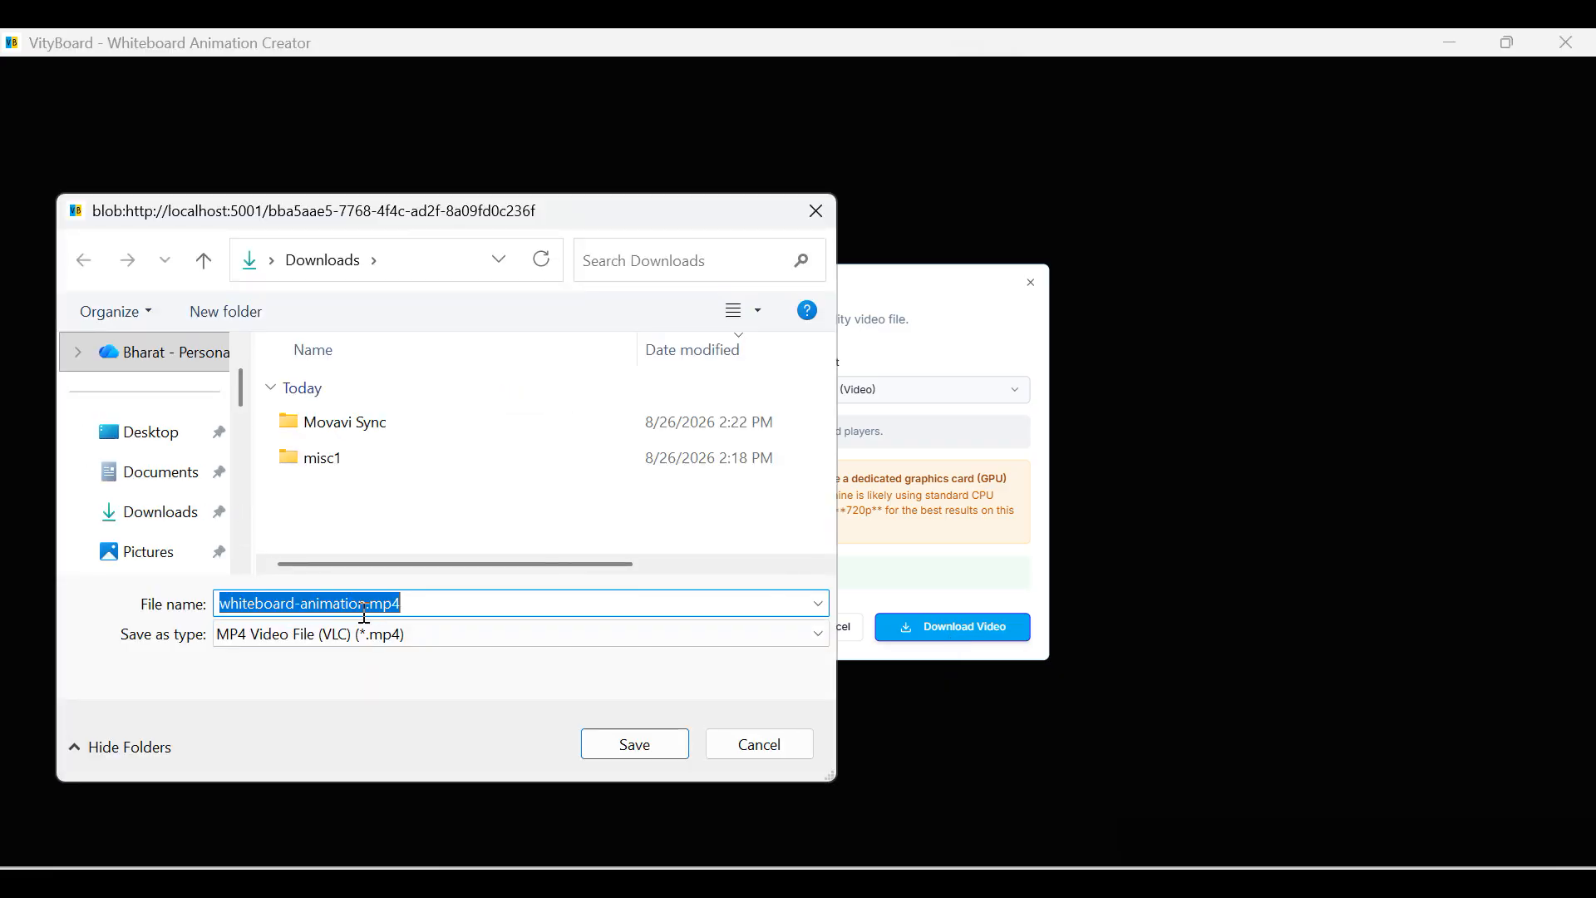
Rename the video to morph-1.mp4 and save it to Downloads.
{"action": "left_click", "coordinate": [383, 604]}
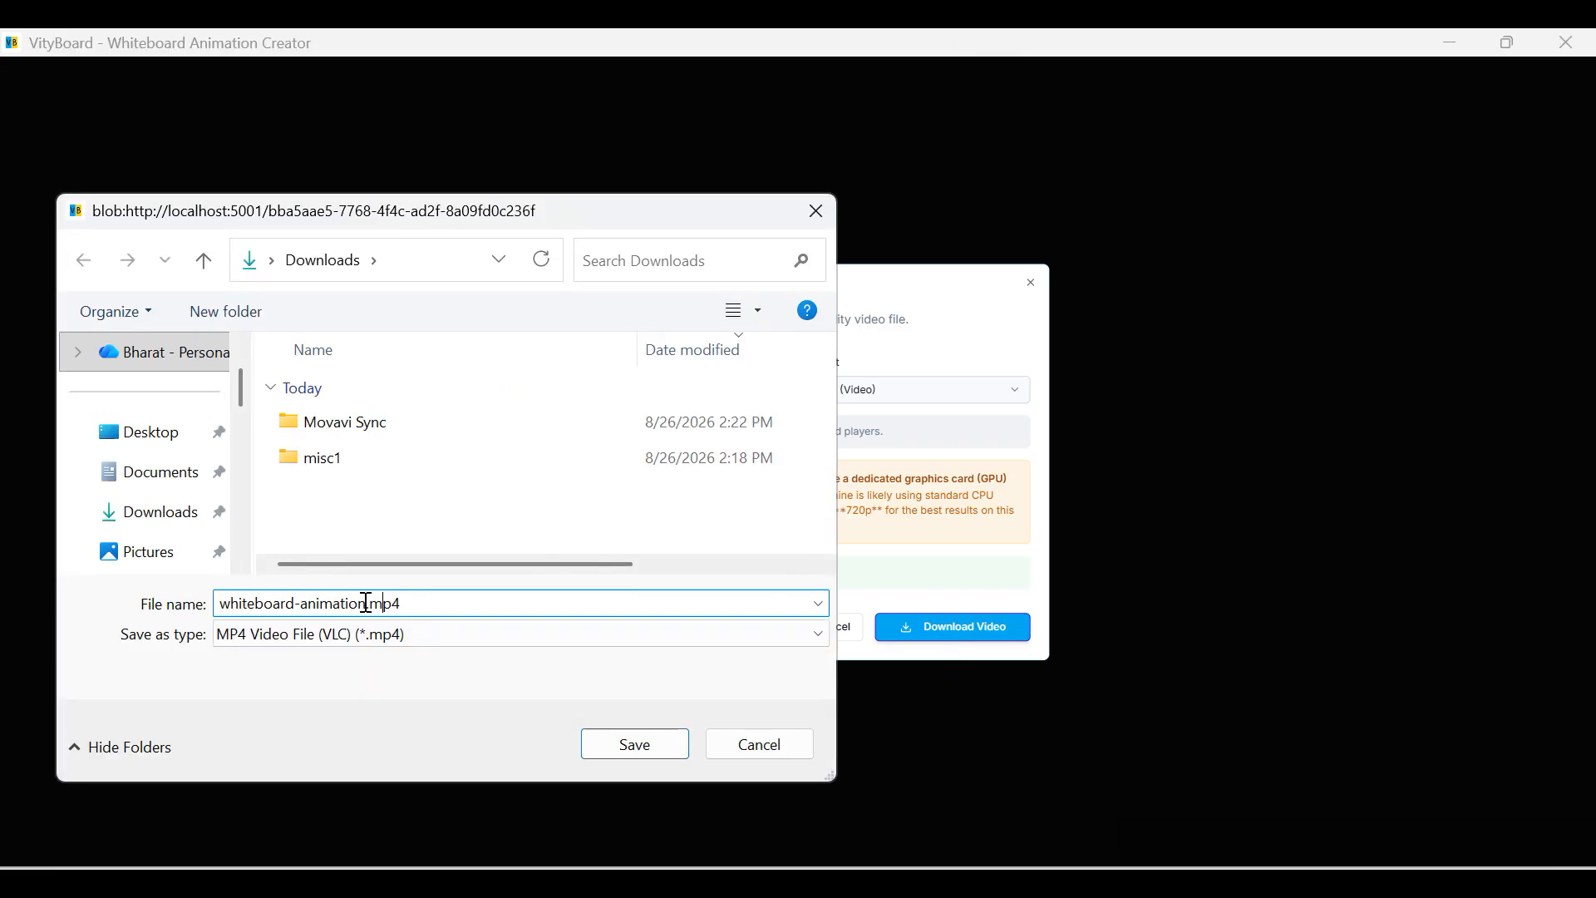
{"action": "left_click_drag", "start_coordinate": [366, 603], "coordinate": [85, 599]}
{"action": "type", "text": "morph"}
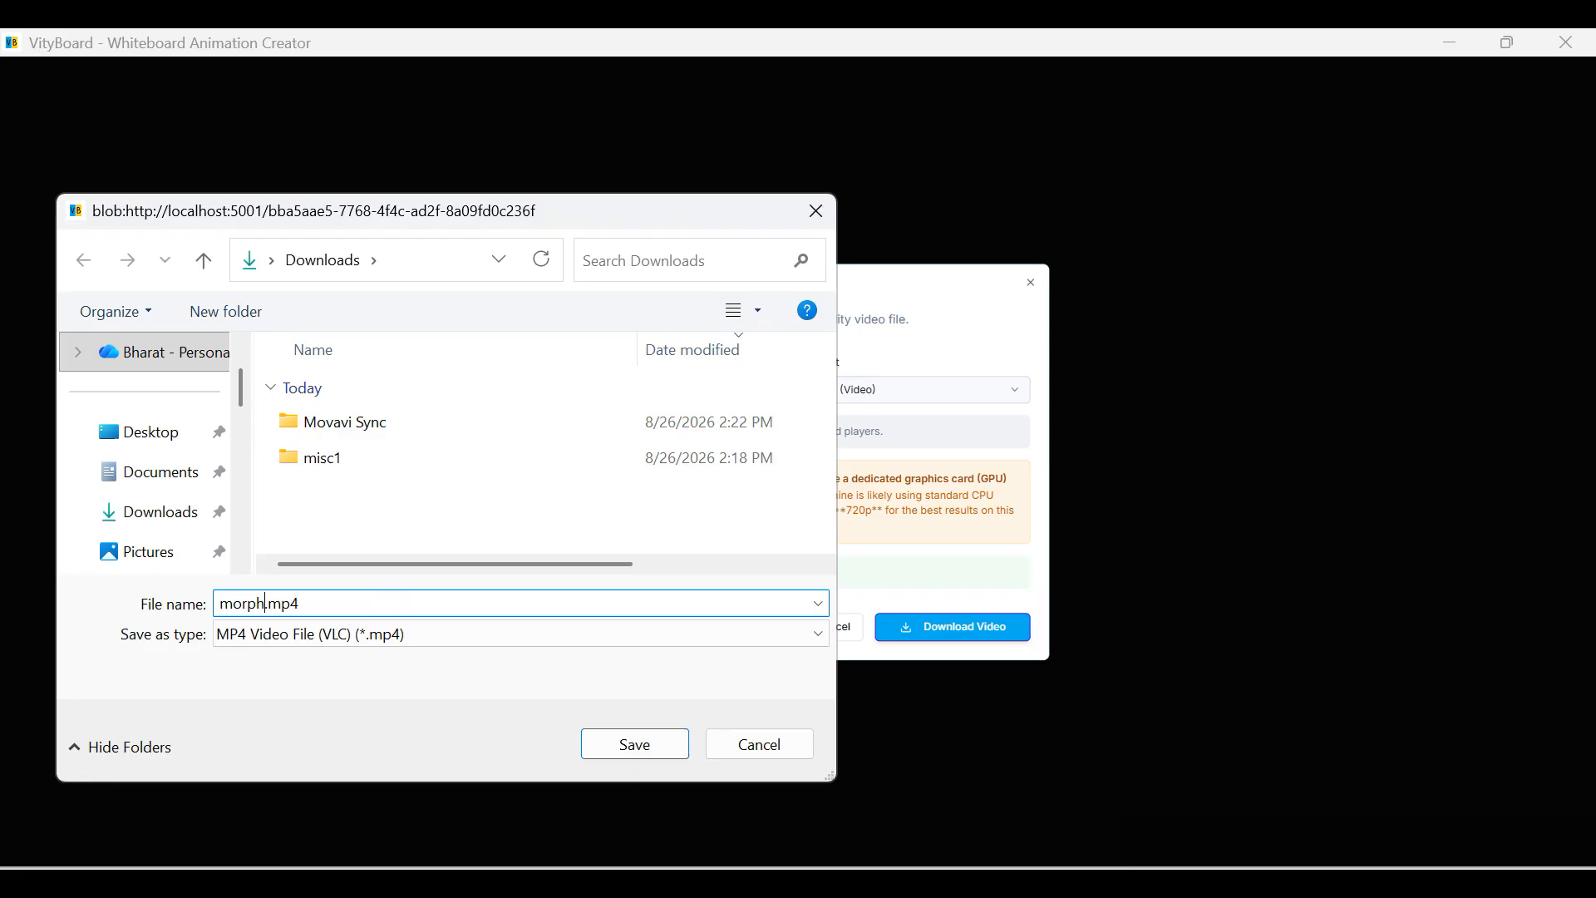
{"action": "type", "text": "-1"}
{"action": "left_click", "coordinate": [625, 746]}
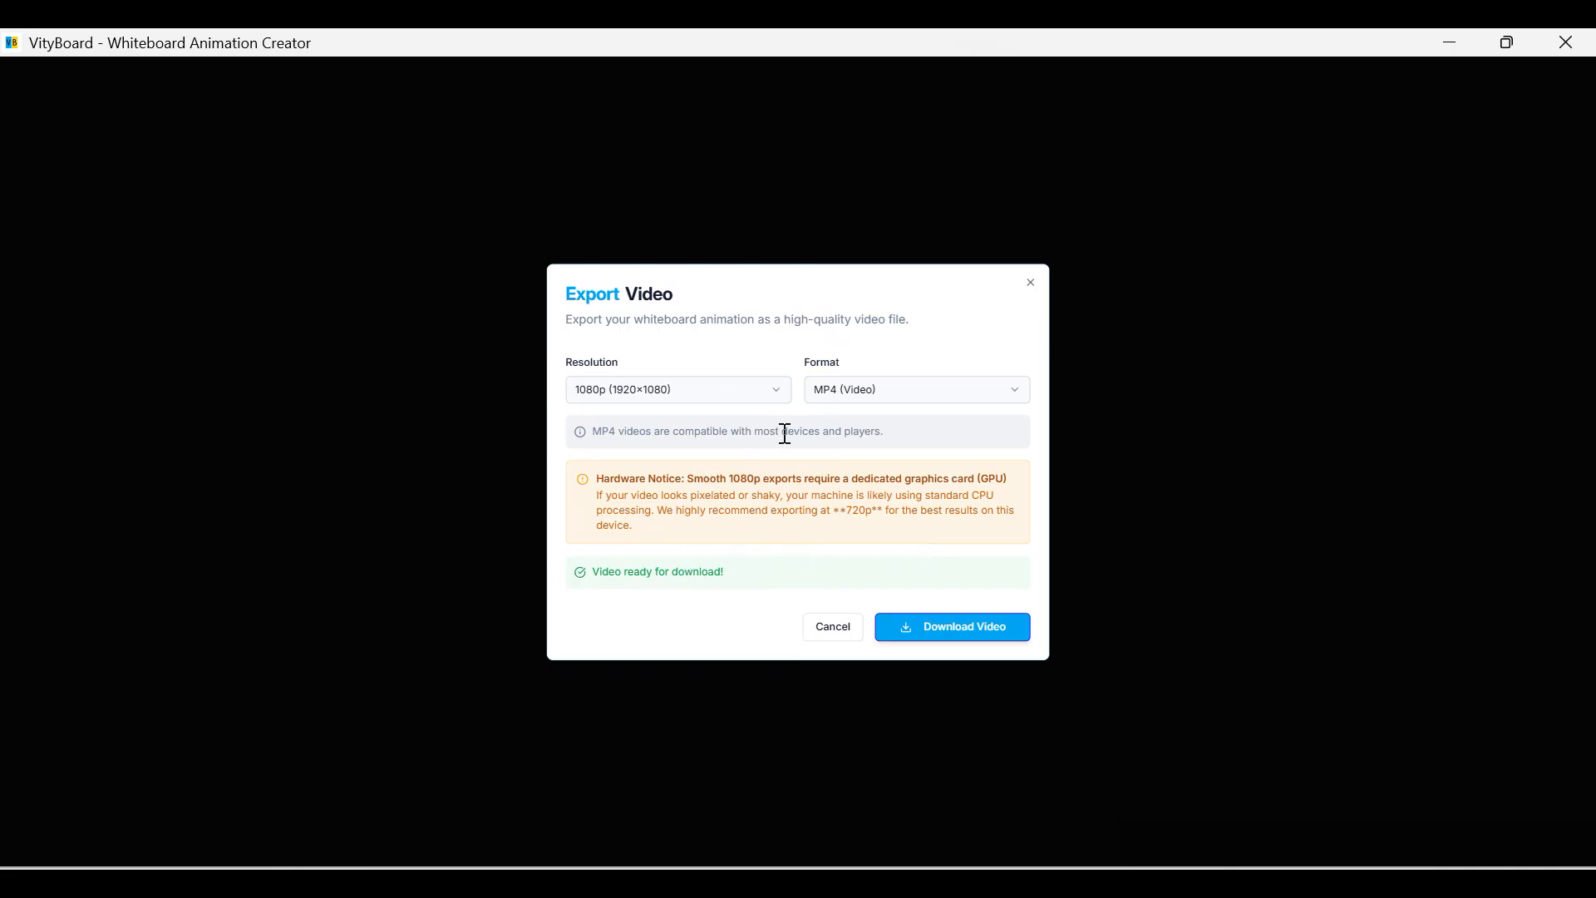
{"action": "key", "text": "super+e"}
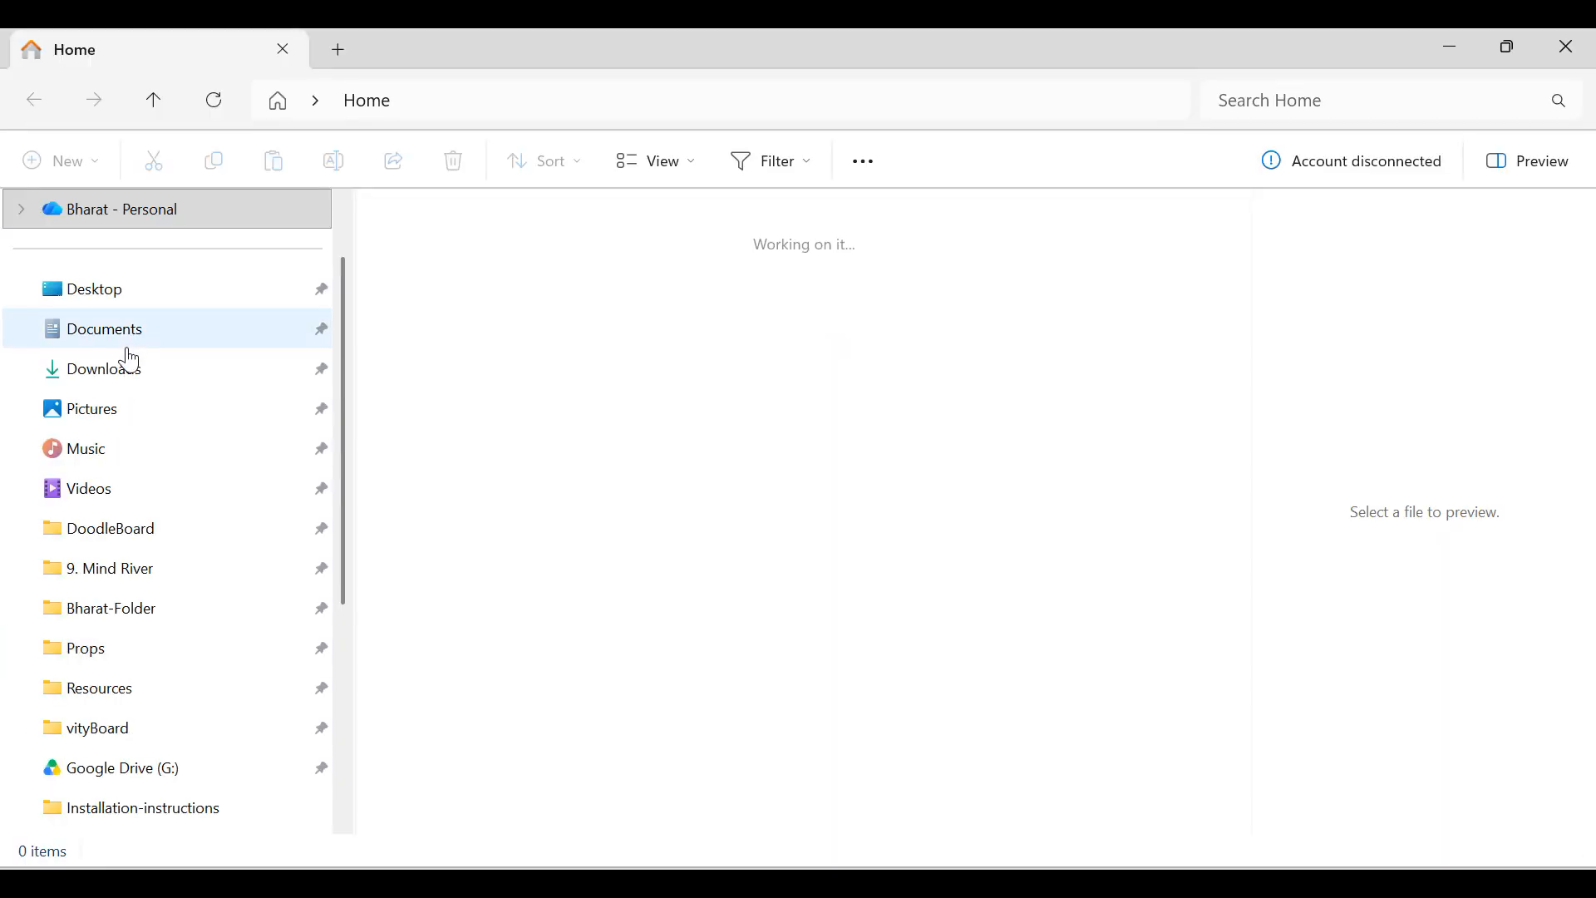
Open Downloads and play morph-1.mp4 in VLC, leaving full screen afterward.
{"action": "left_click", "coordinate": [108, 459]}
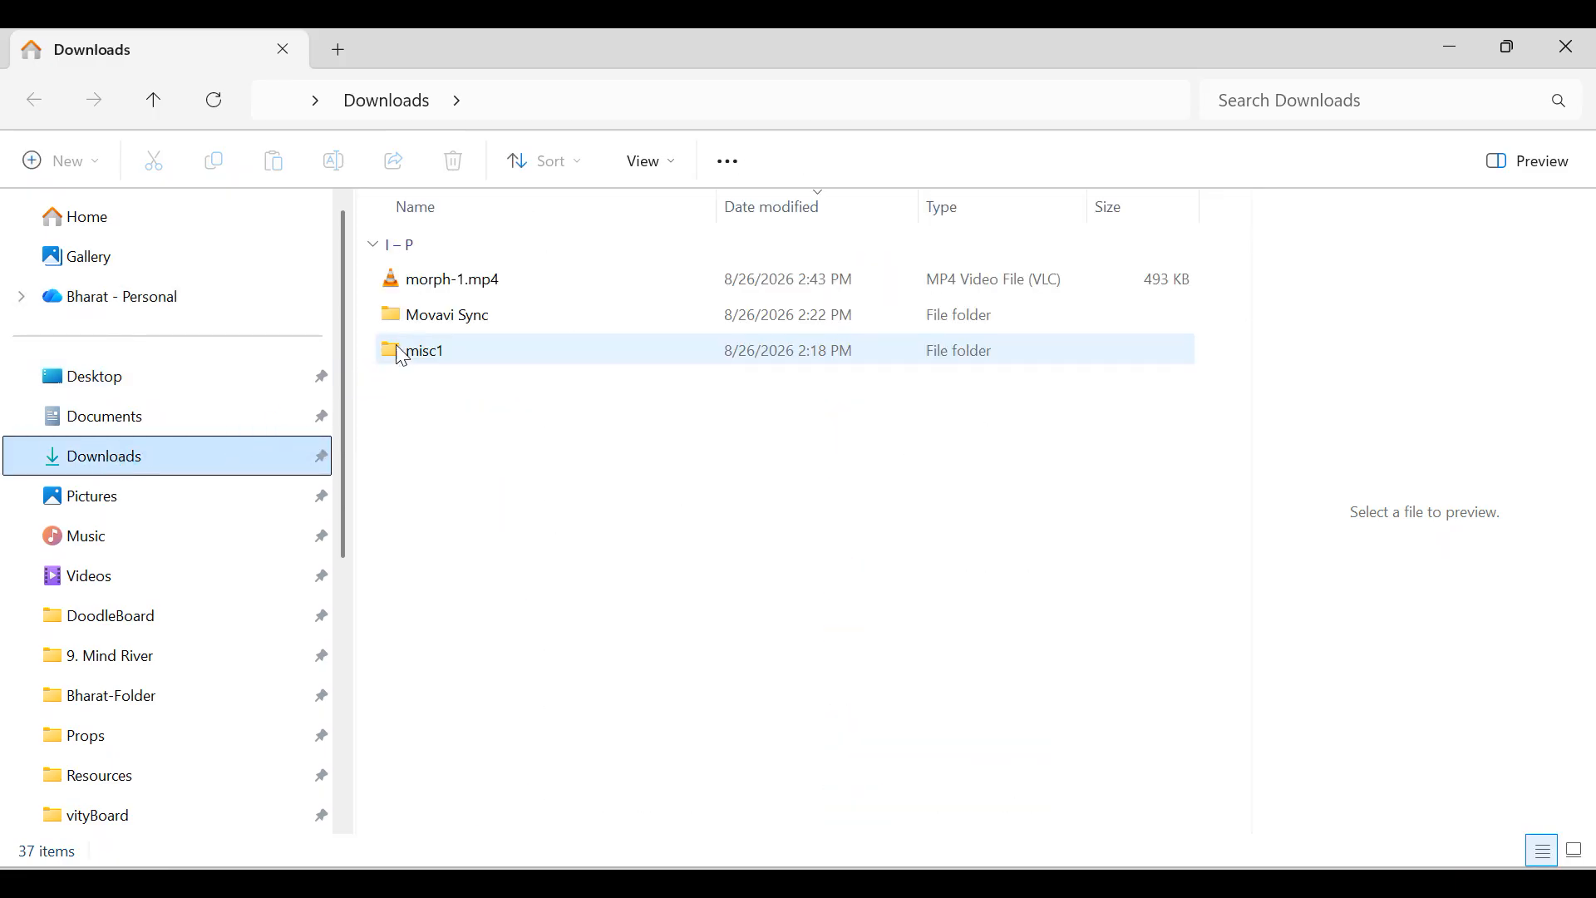
{"action": "left_click", "coordinate": [449, 282]}
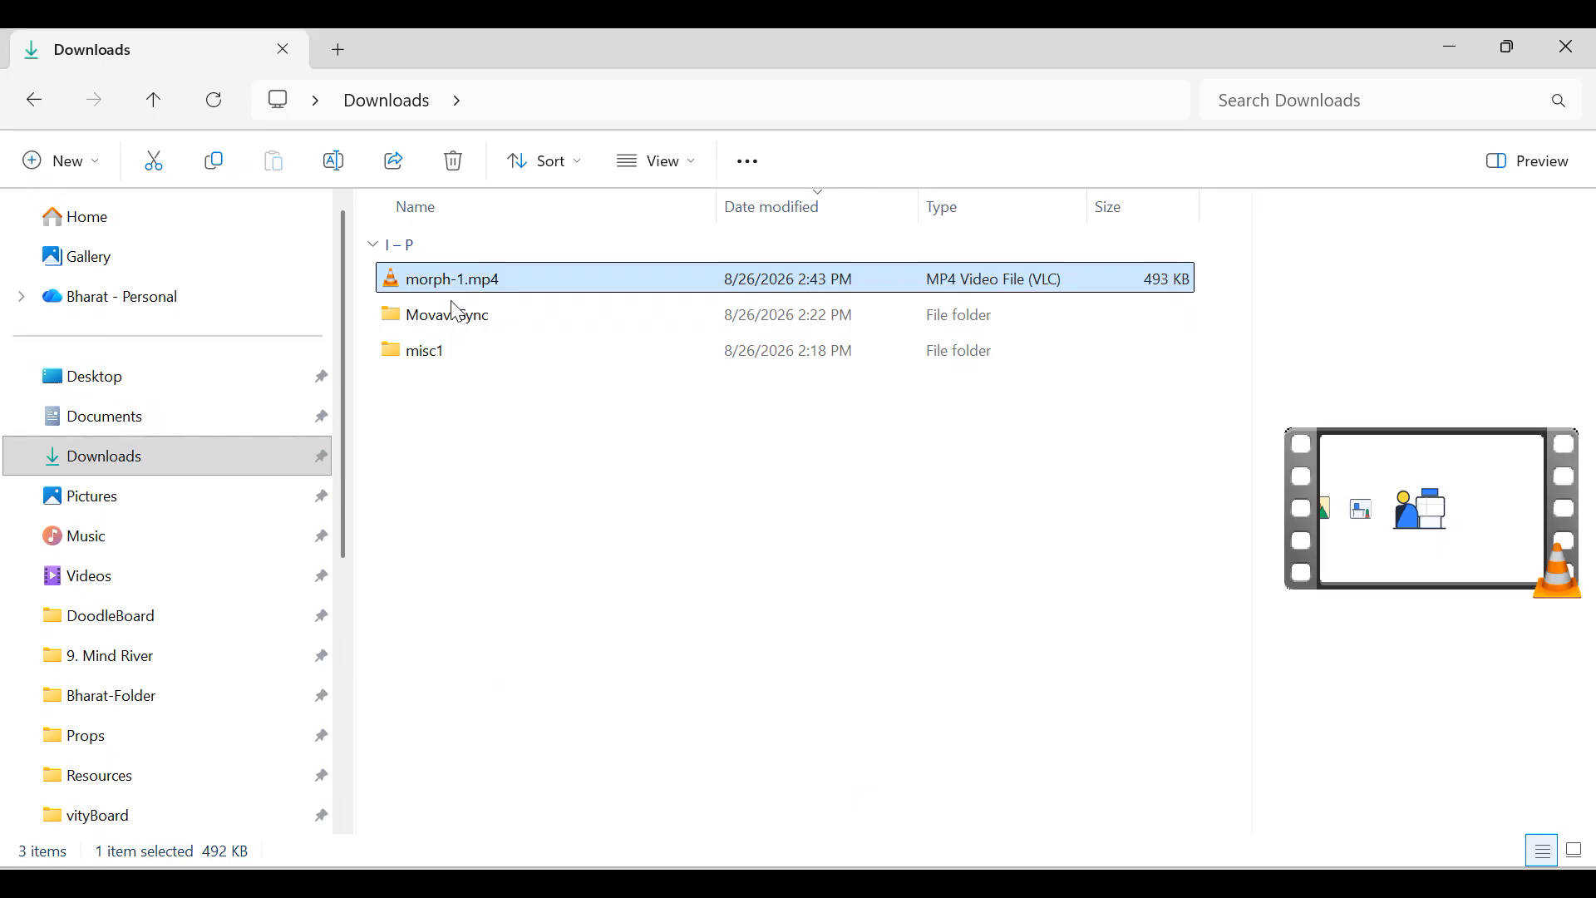
{"action": "left_click", "coordinate": [458, 287]}
{"action": "left_click", "coordinate": [497, 370]}
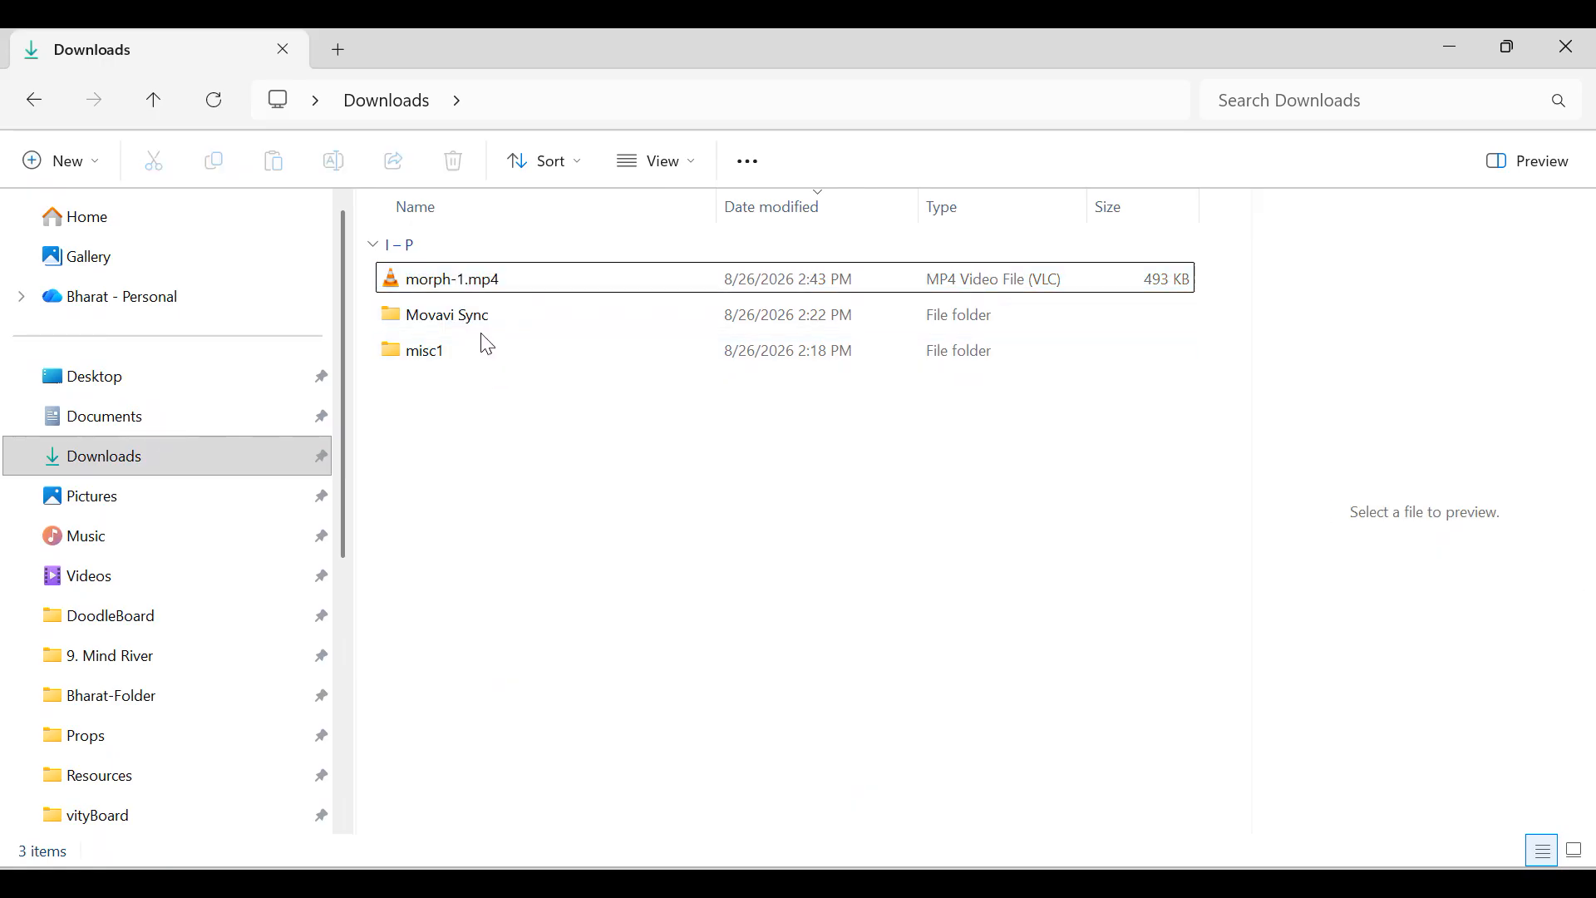
{"action": "left_click", "coordinate": [447, 286]}
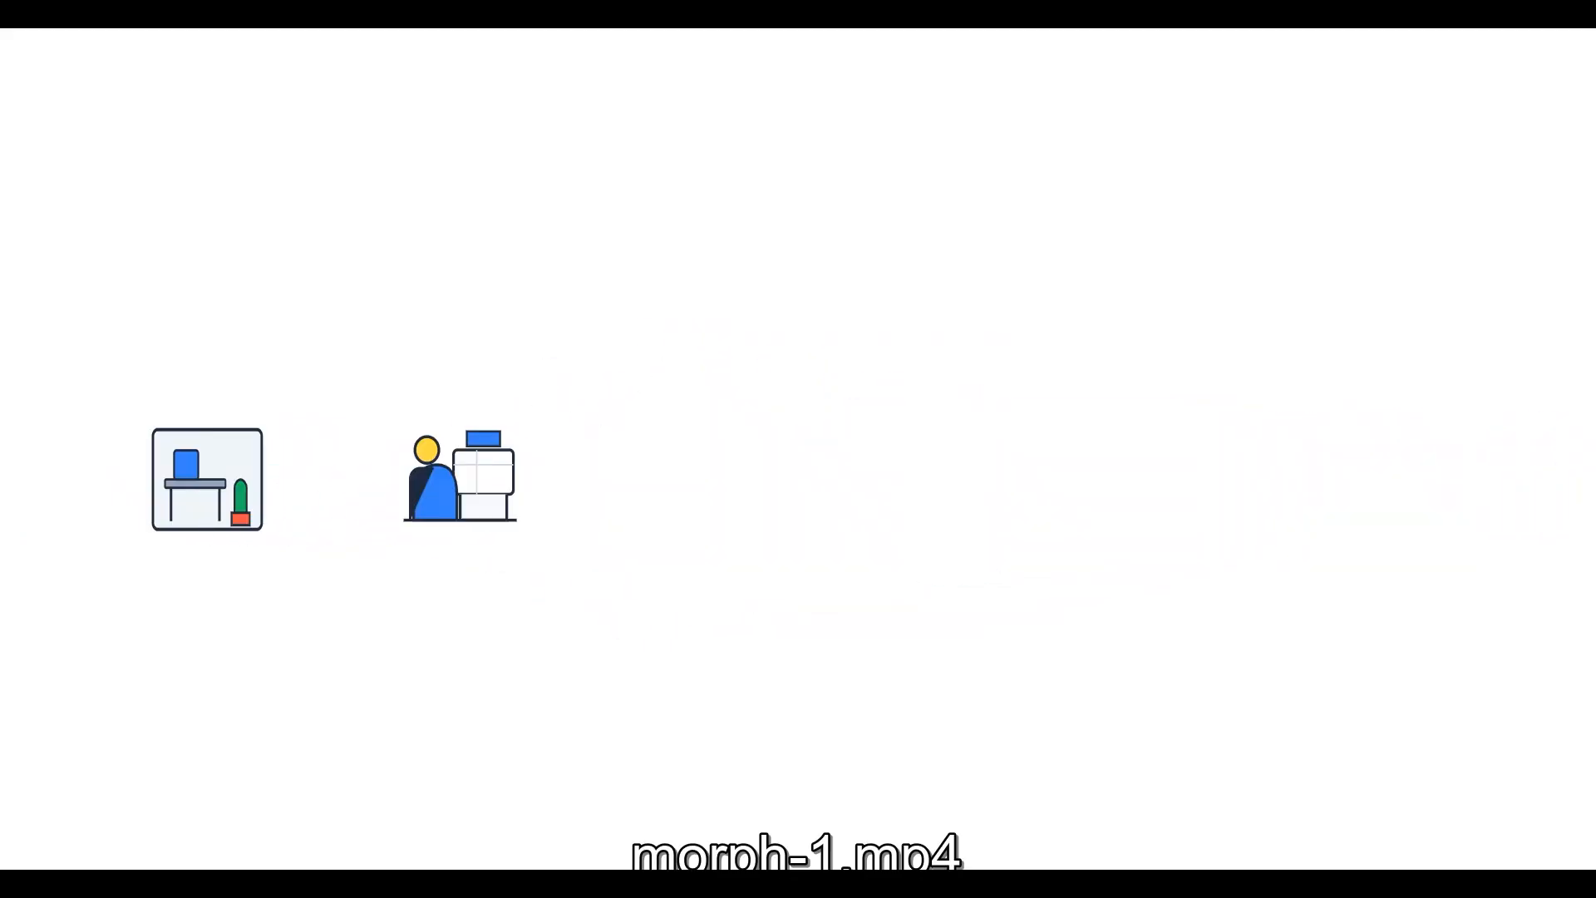
{"action": "key", "text": "Escape"}
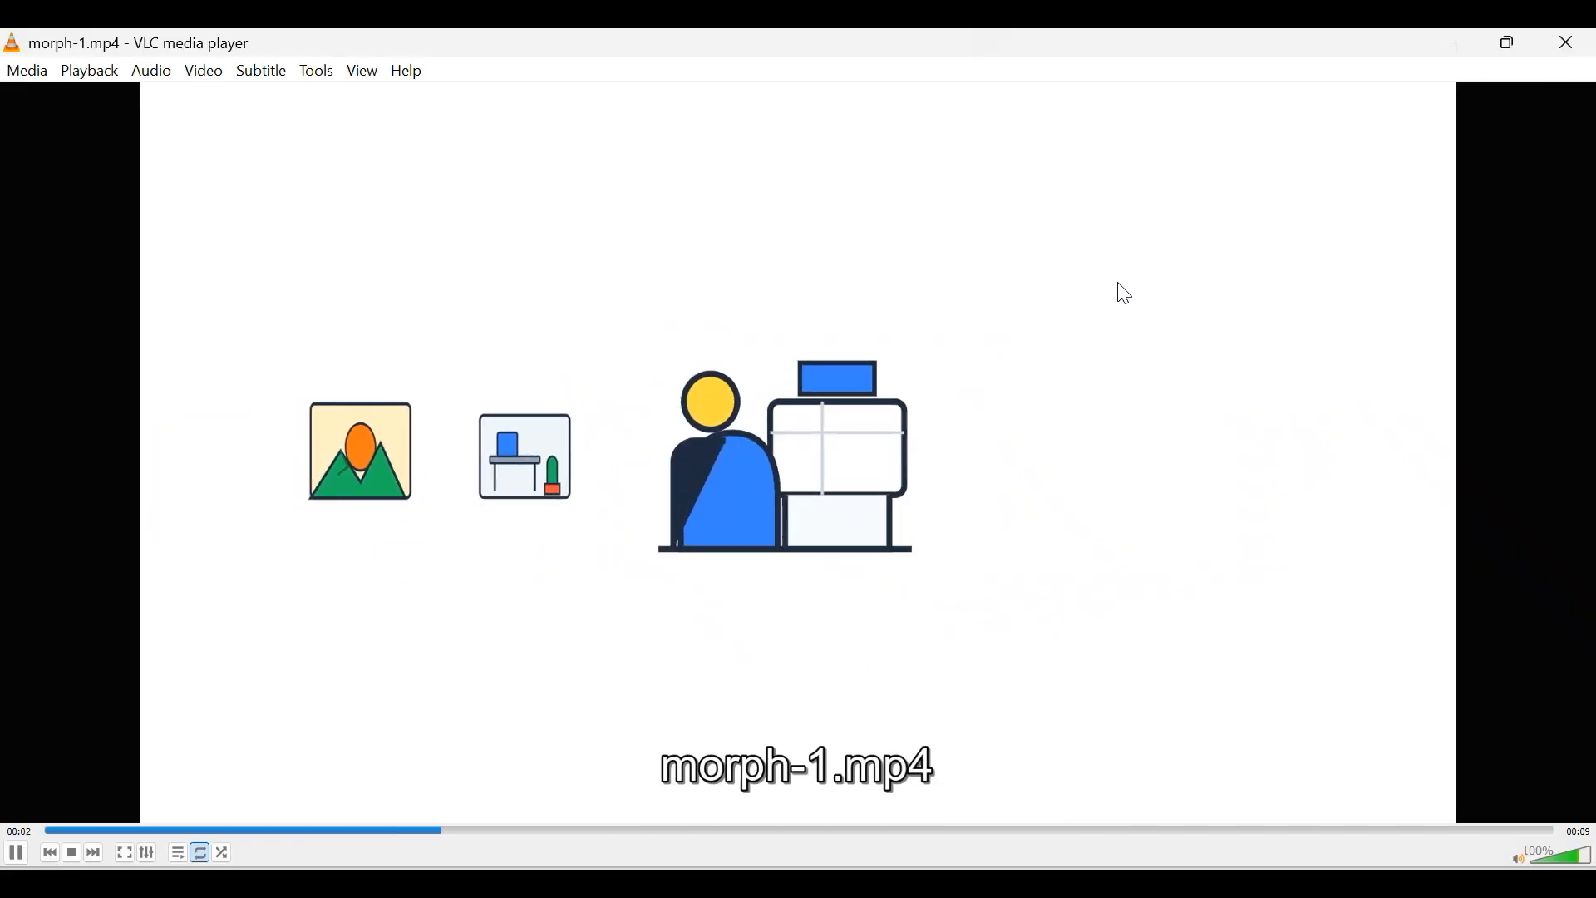
Close VLC, return to VityBoard, and close the Export Video dialog.
{"action": "left_click", "coordinate": [1568, 44]}
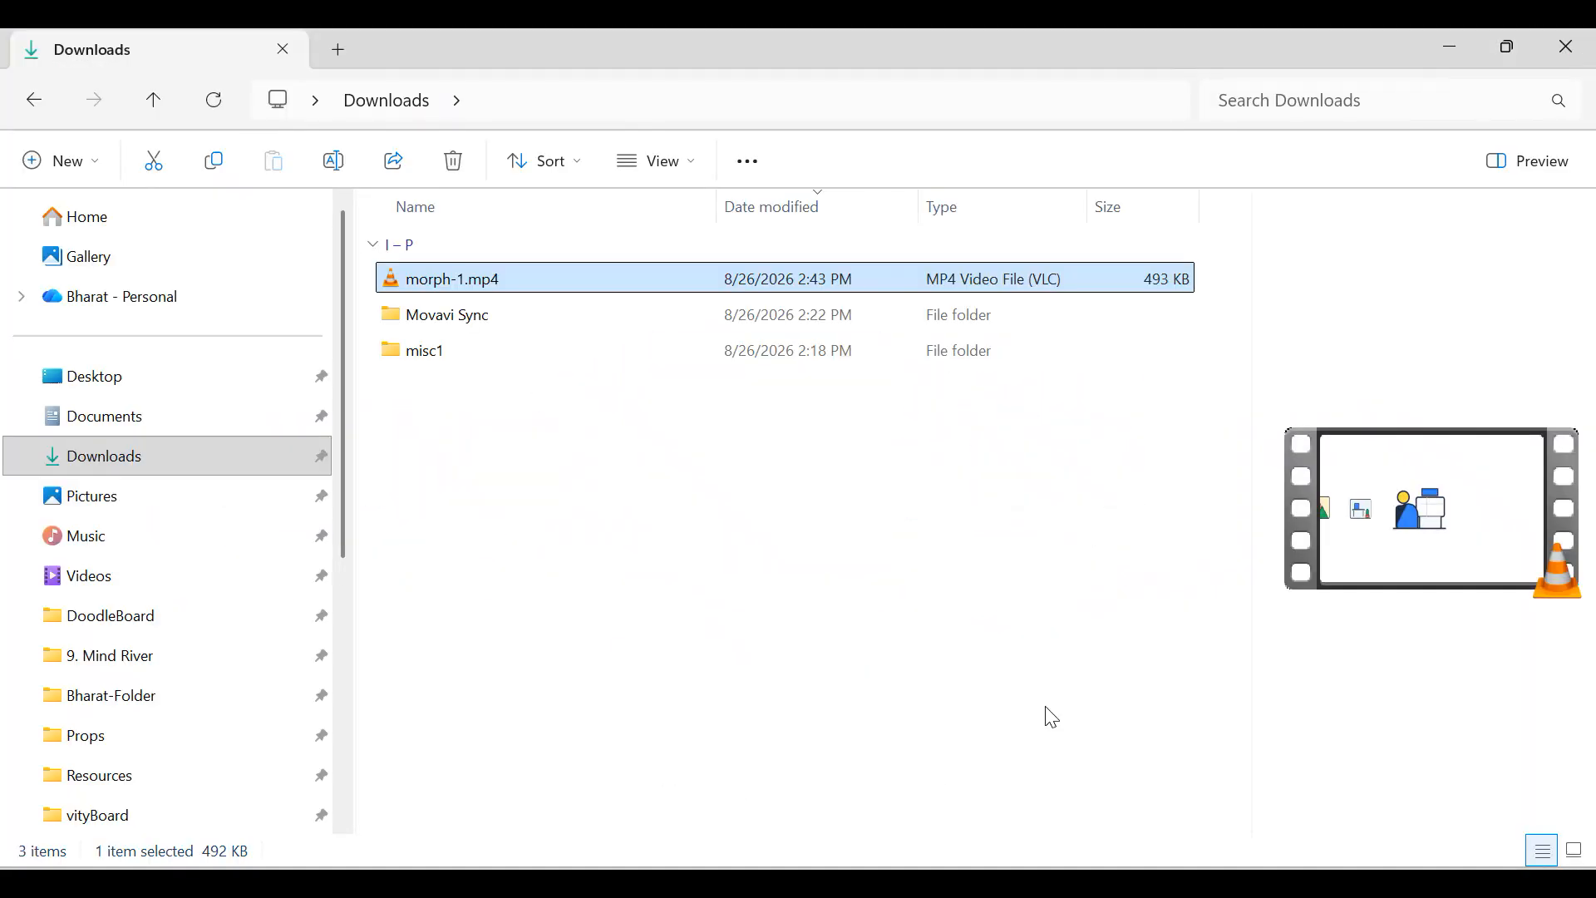
{"action": "key", "text": "alt+Tab"}
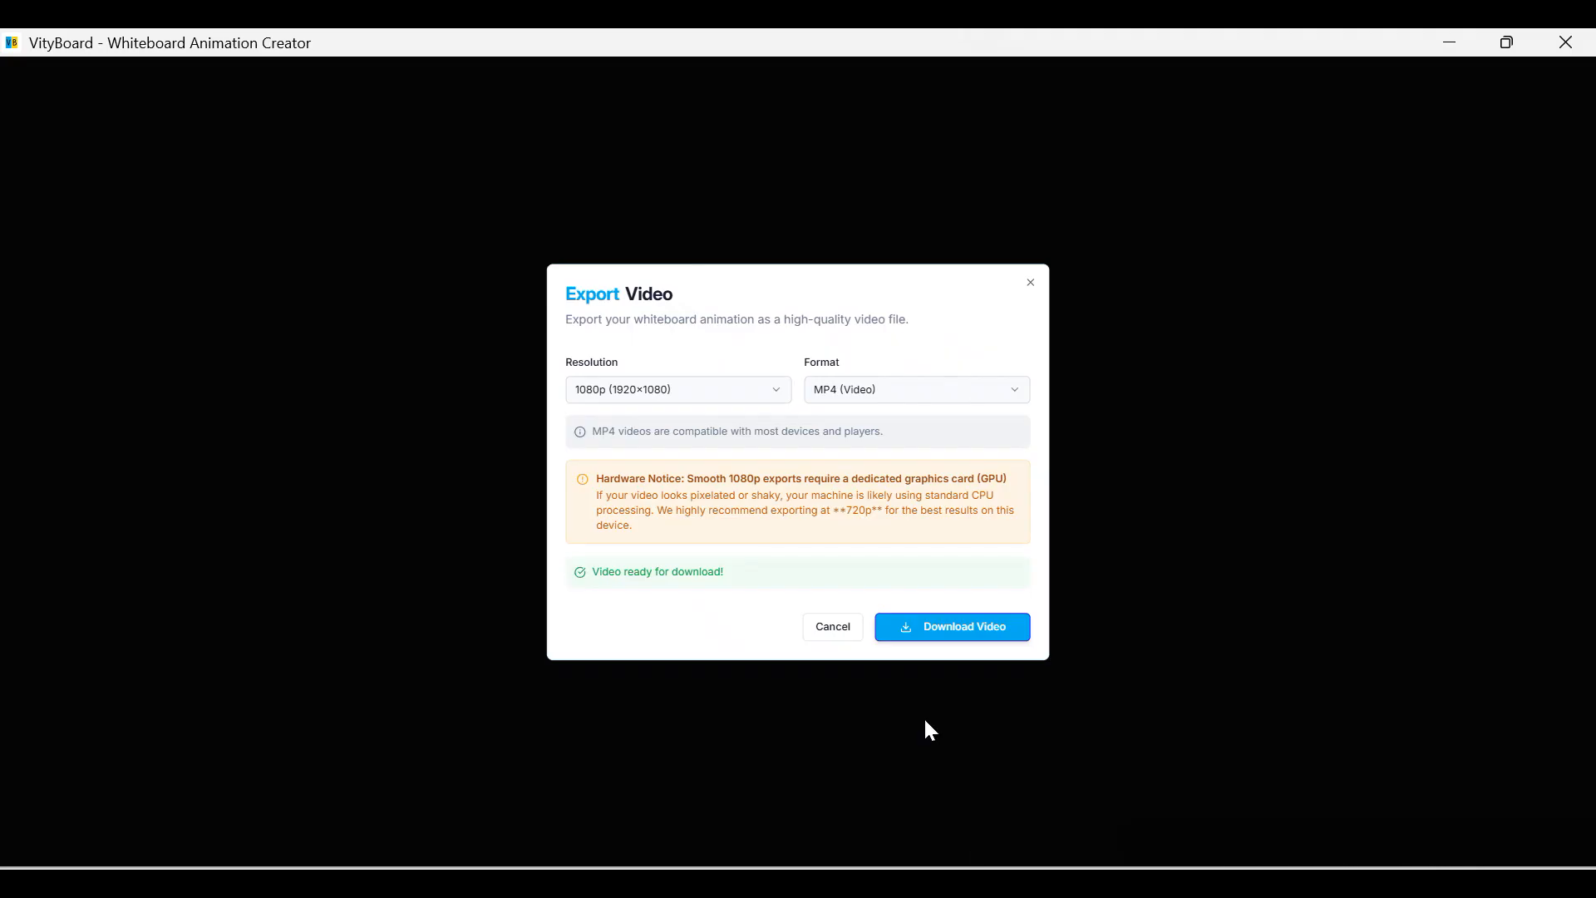
{"action": "left_click", "coordinate": [813, 630]}
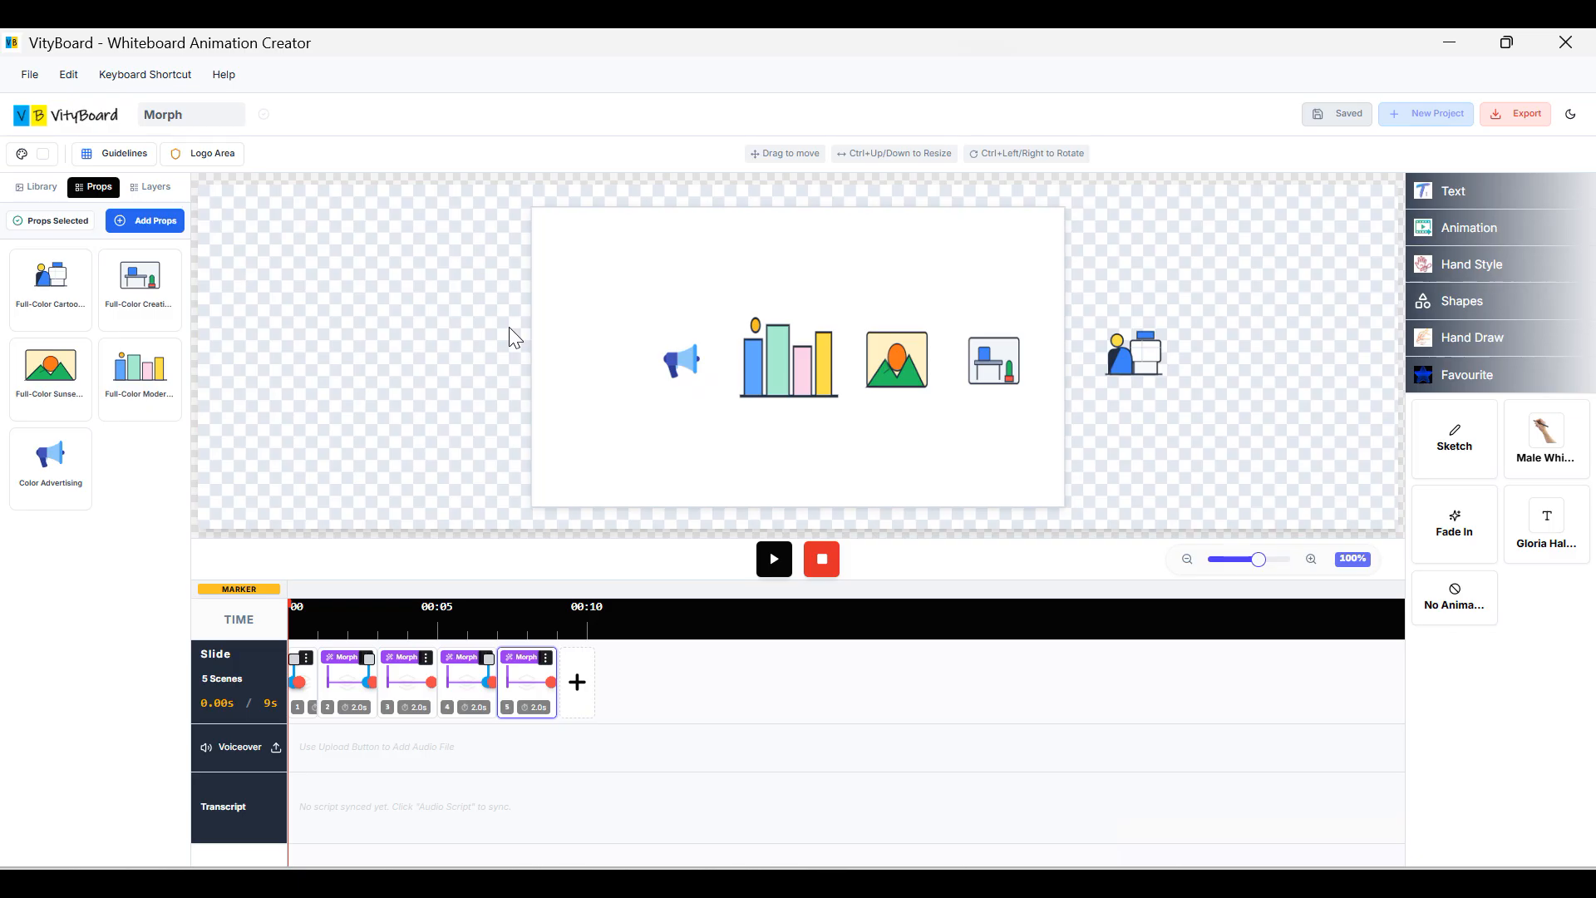
Leave the Morph editor for the dashboard listing Morph (5 slides) and Morphing (7 slides).
{"action": "left_click", "coordinate": [89, 121]}
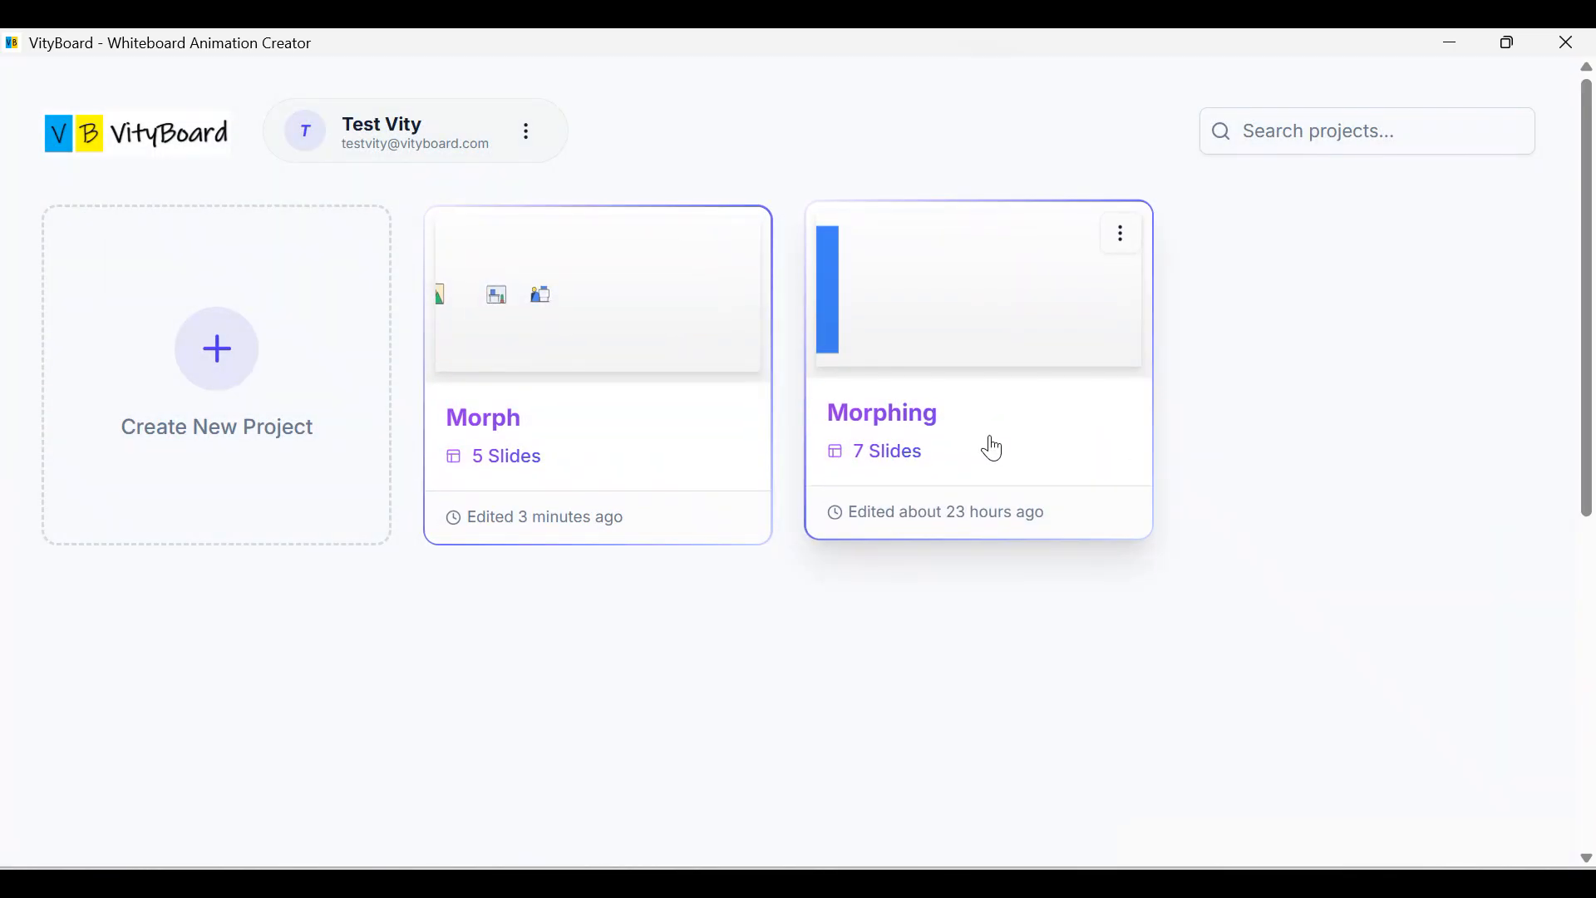
Open the 7-slide Morphing project and select the blue bar on slide 1.
{"action": "left_click", "coordinate": [992, 446]}
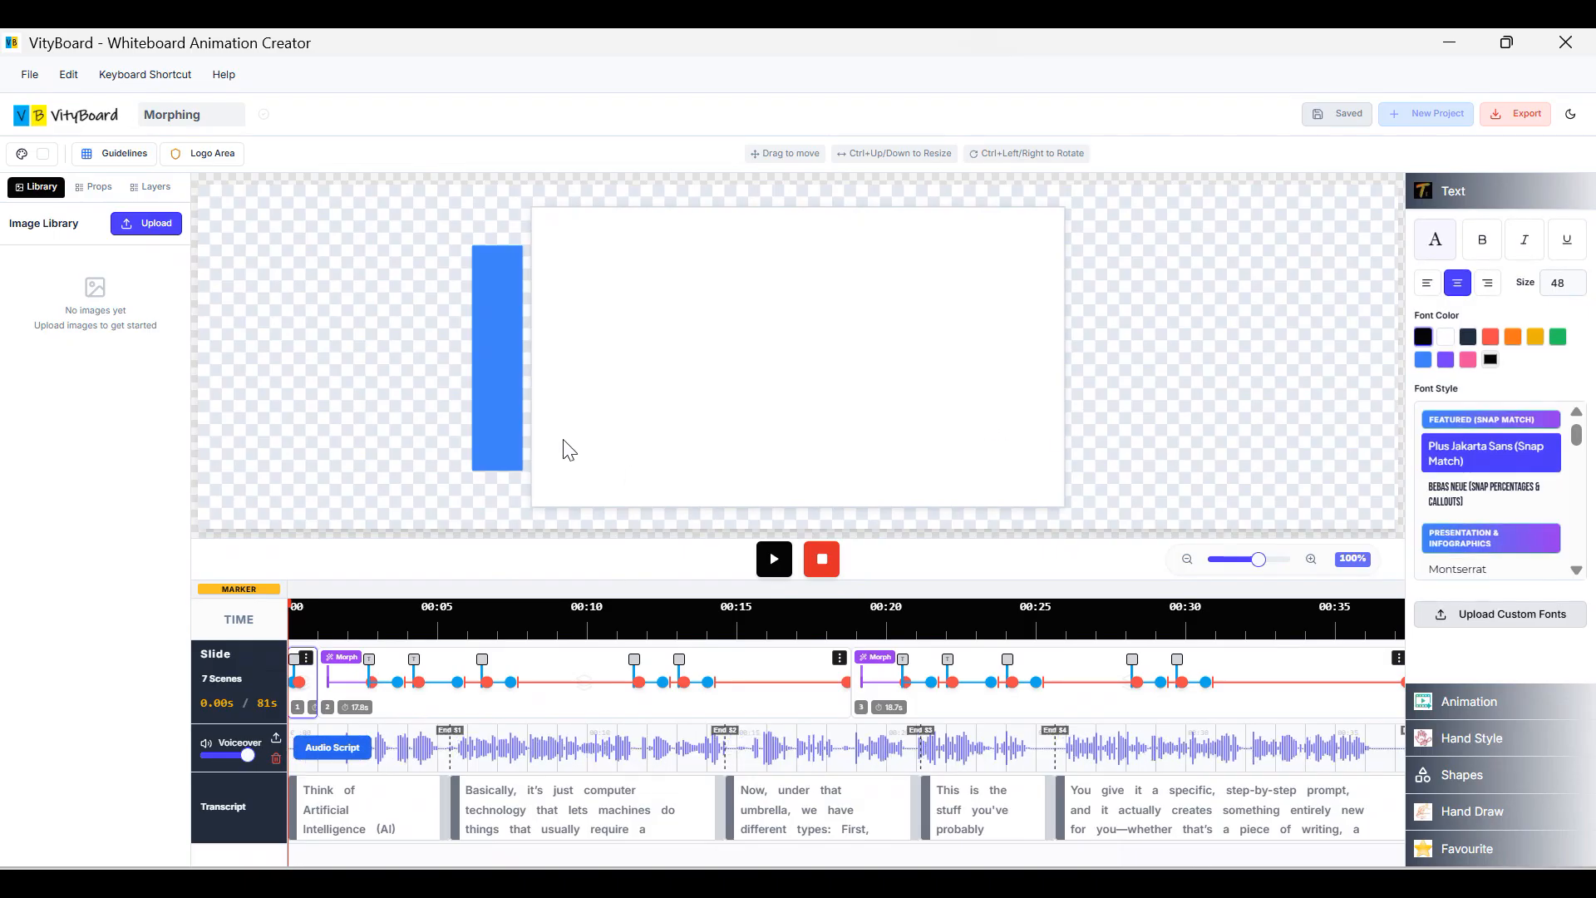
{"action": "left_click", "coordinate": [499, 403]}
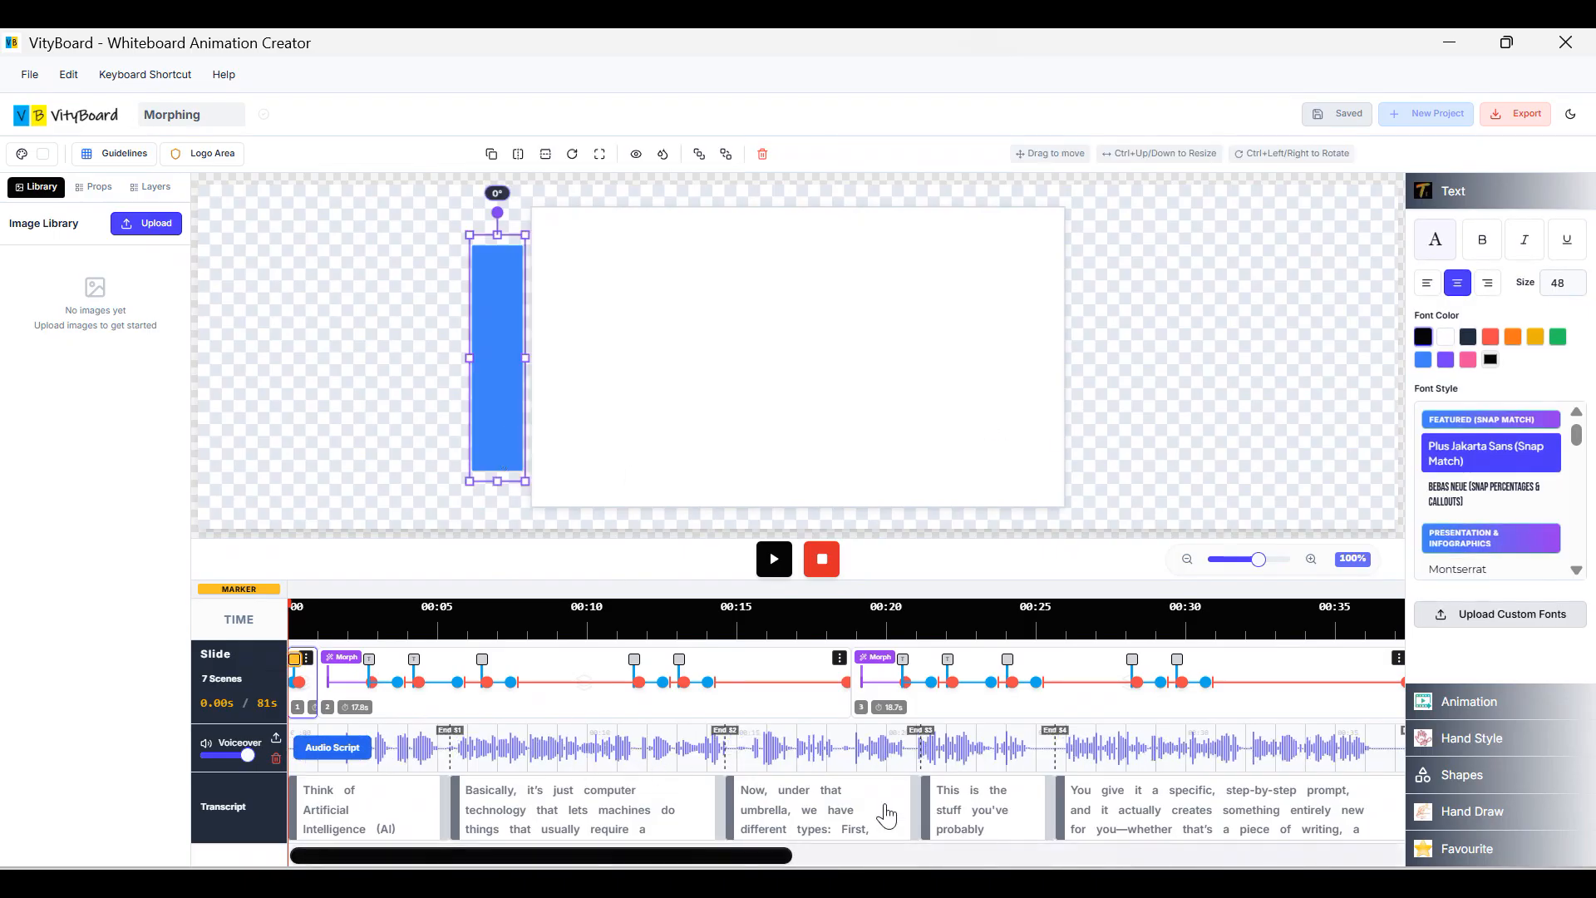
{"action": "left_click", "coordinate": [607, 802]}
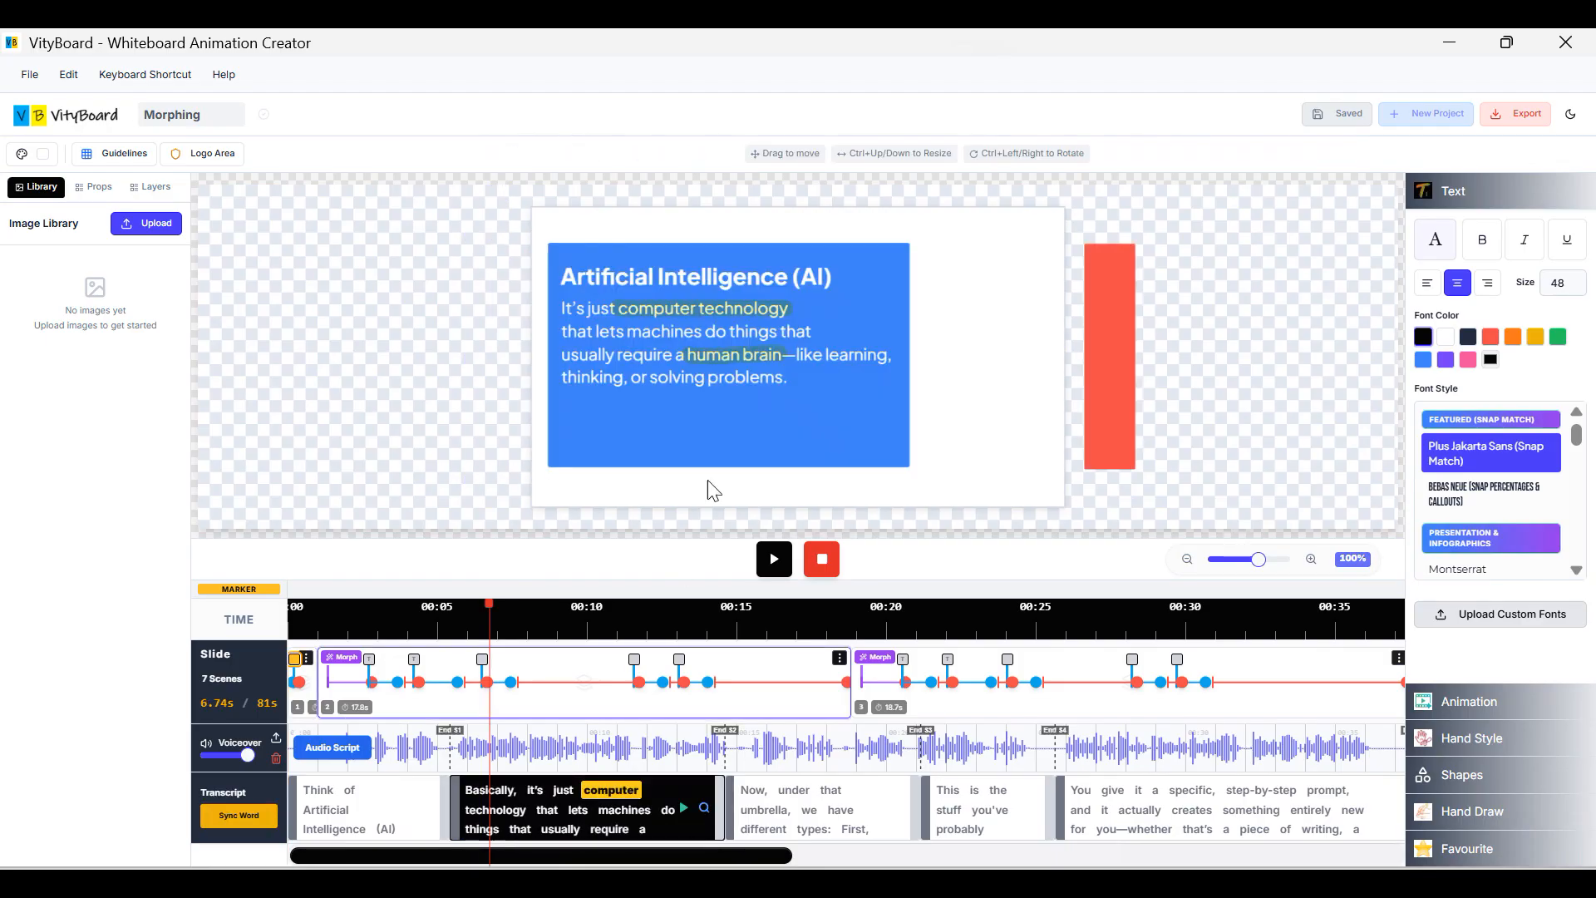
{"action": "left_click", "coordinate": [305, 680]}
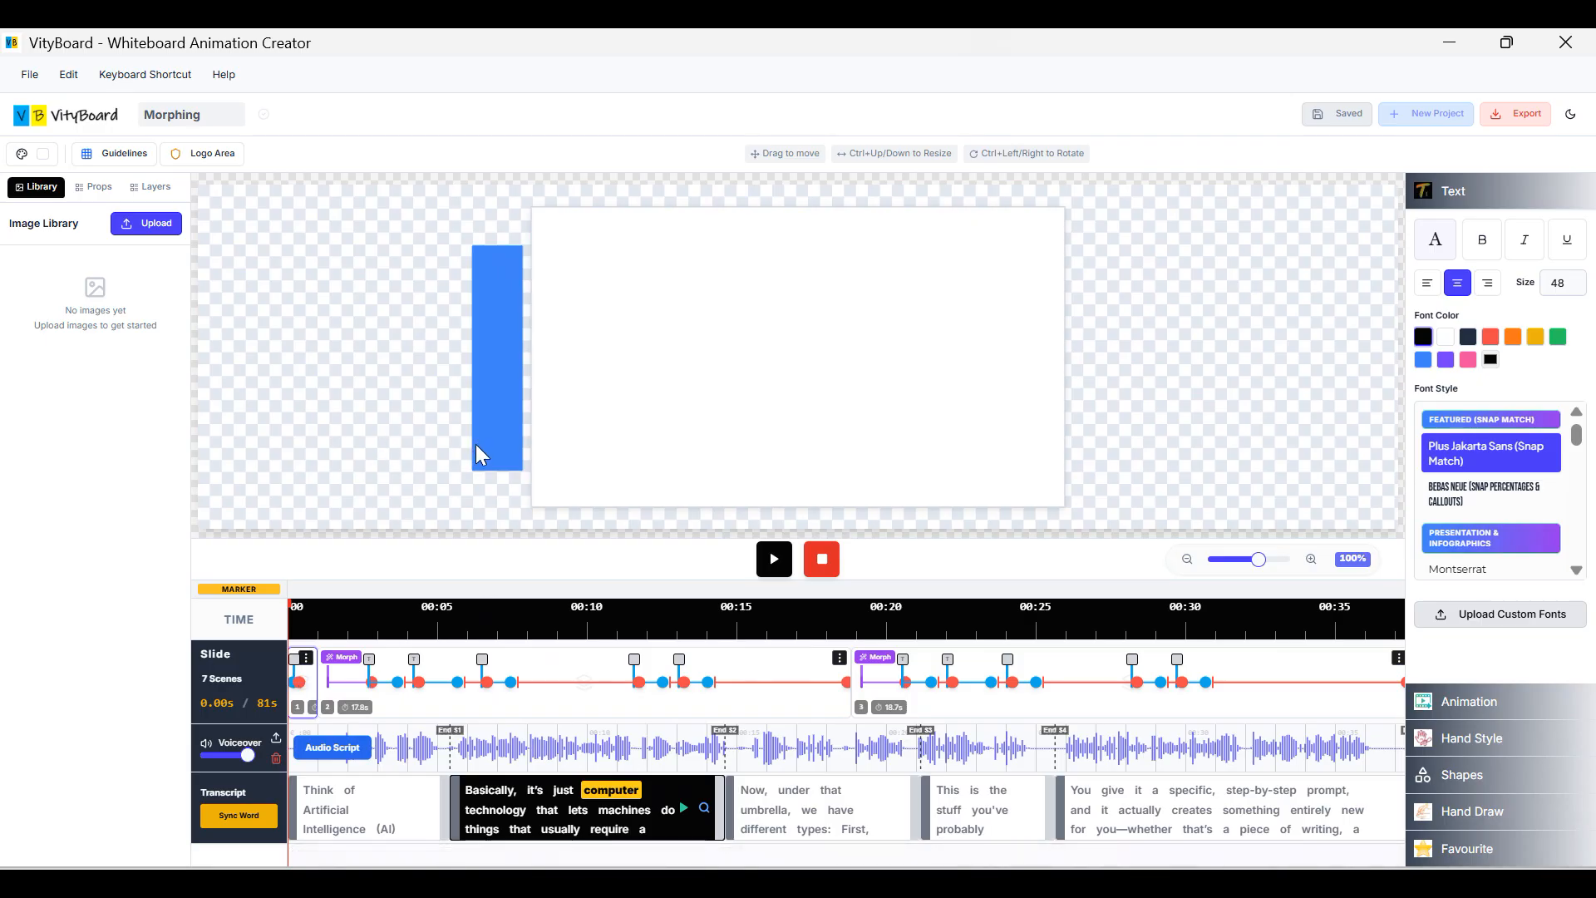
{"action": "left_click", "coordinate": [496, 382]}
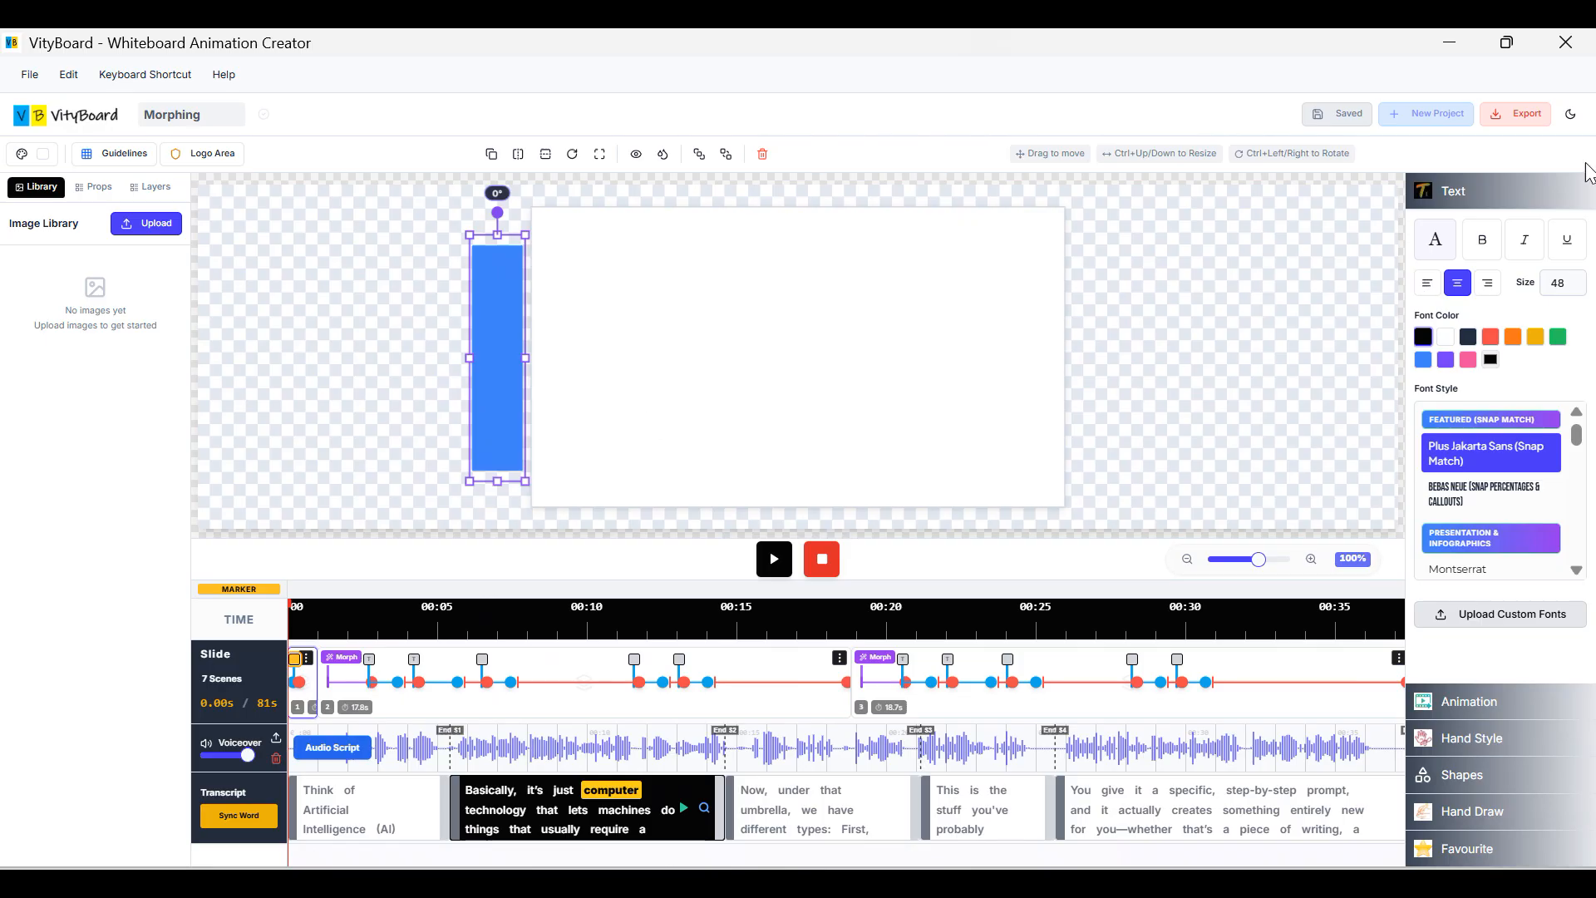
{"action": "left_click", "coordinate": [1520, 195]}
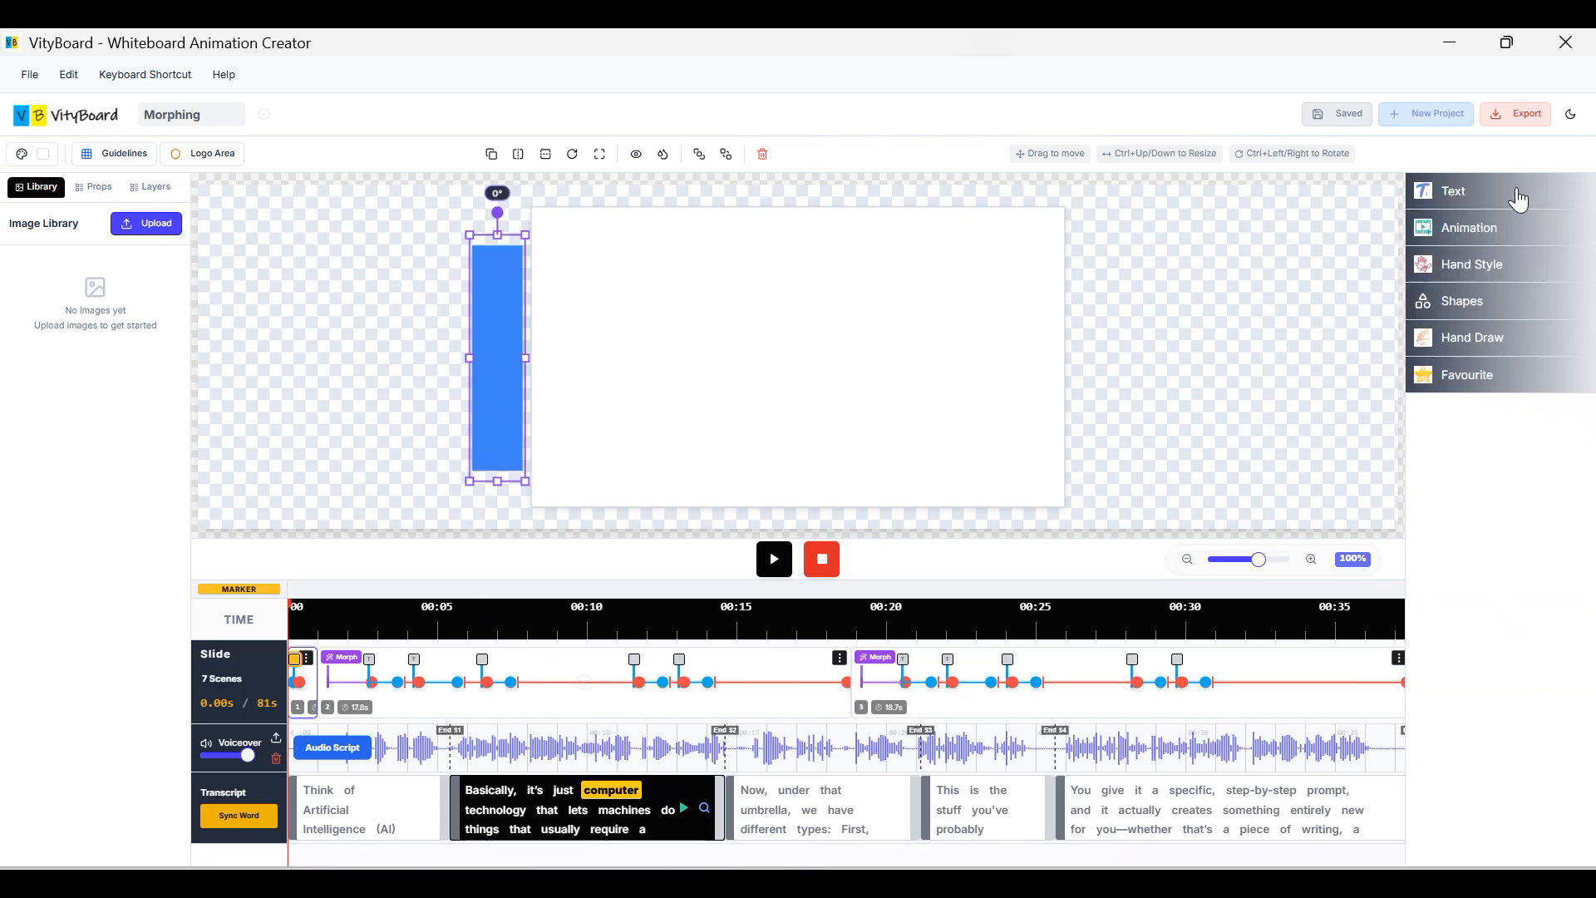
{"action": "left_click", "coordinate": [1479, 310]}
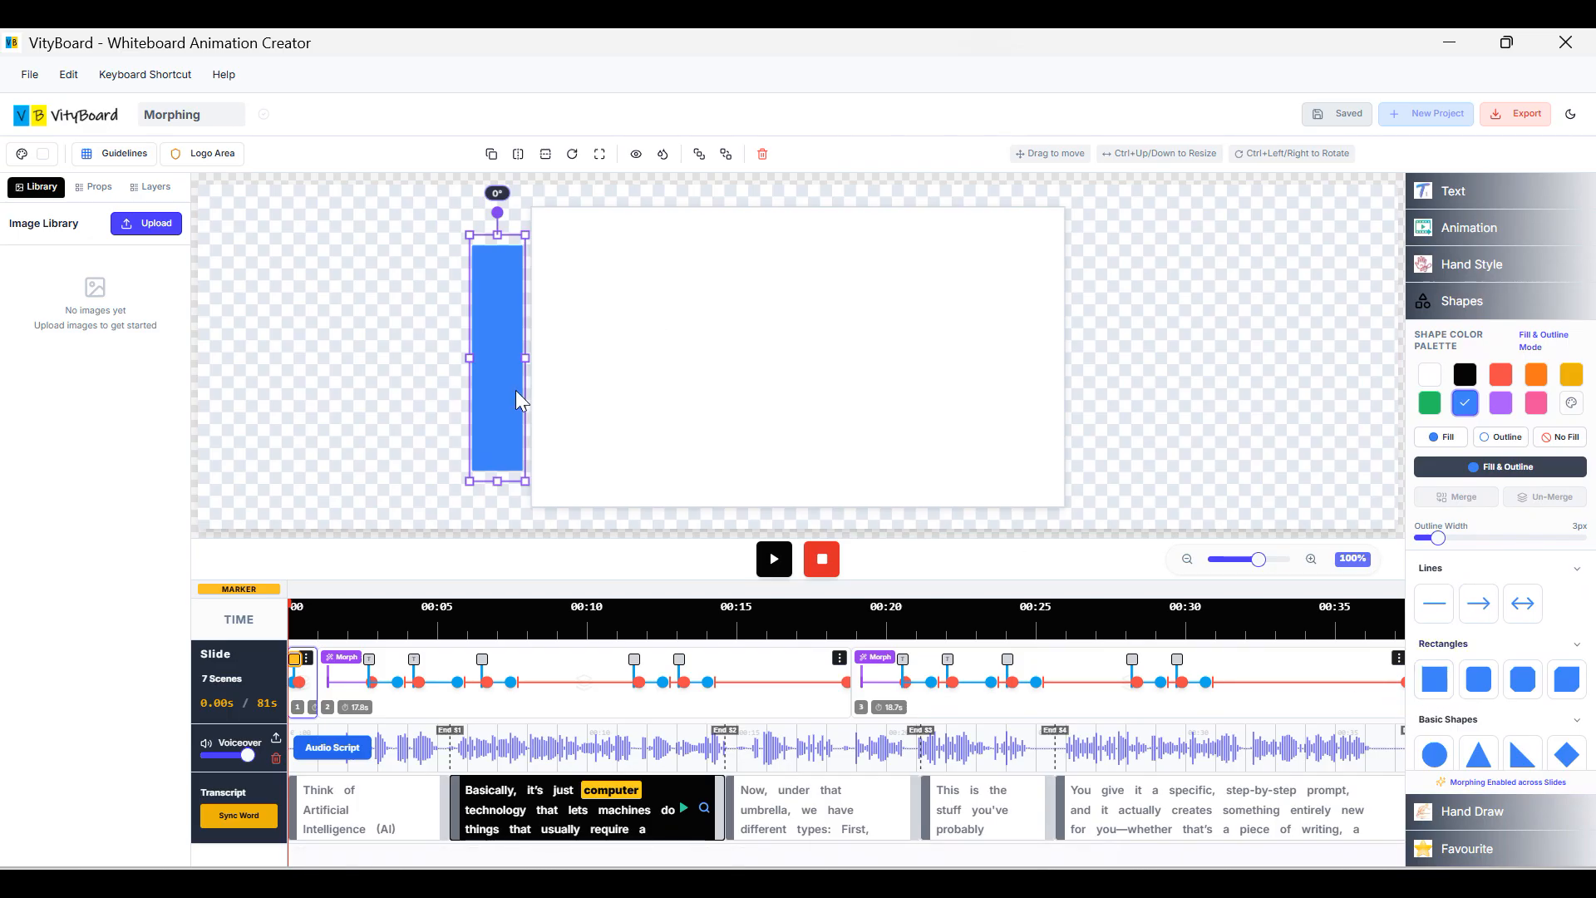
{"action": "left_click", "coordinate": [382, 691]}
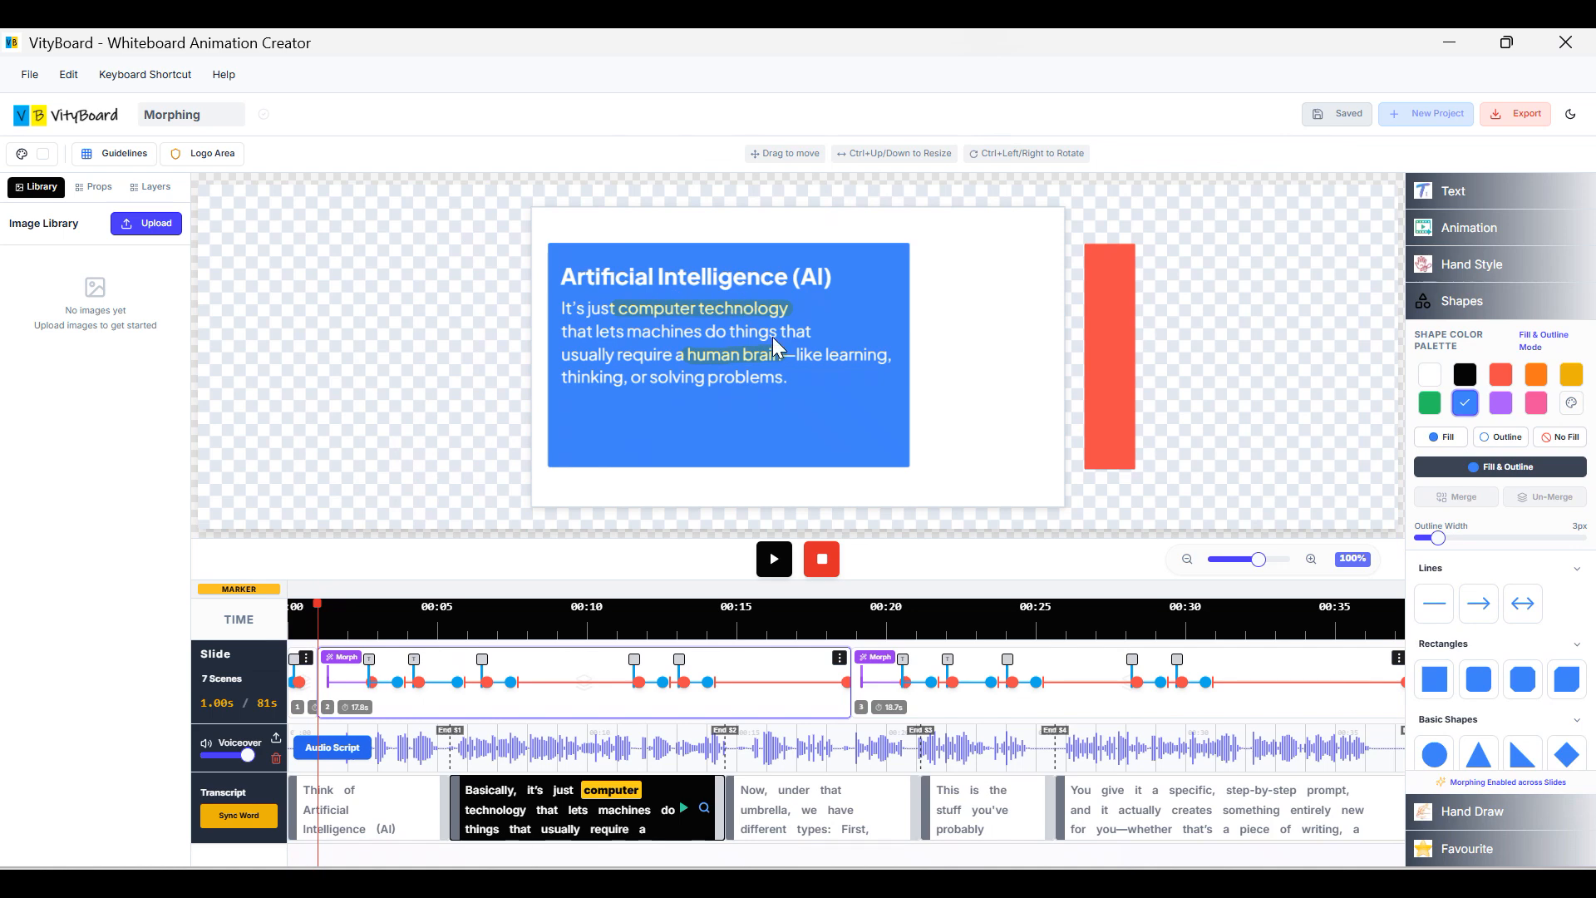
{"action": "left_click", "coordinate": [1109, 382]}
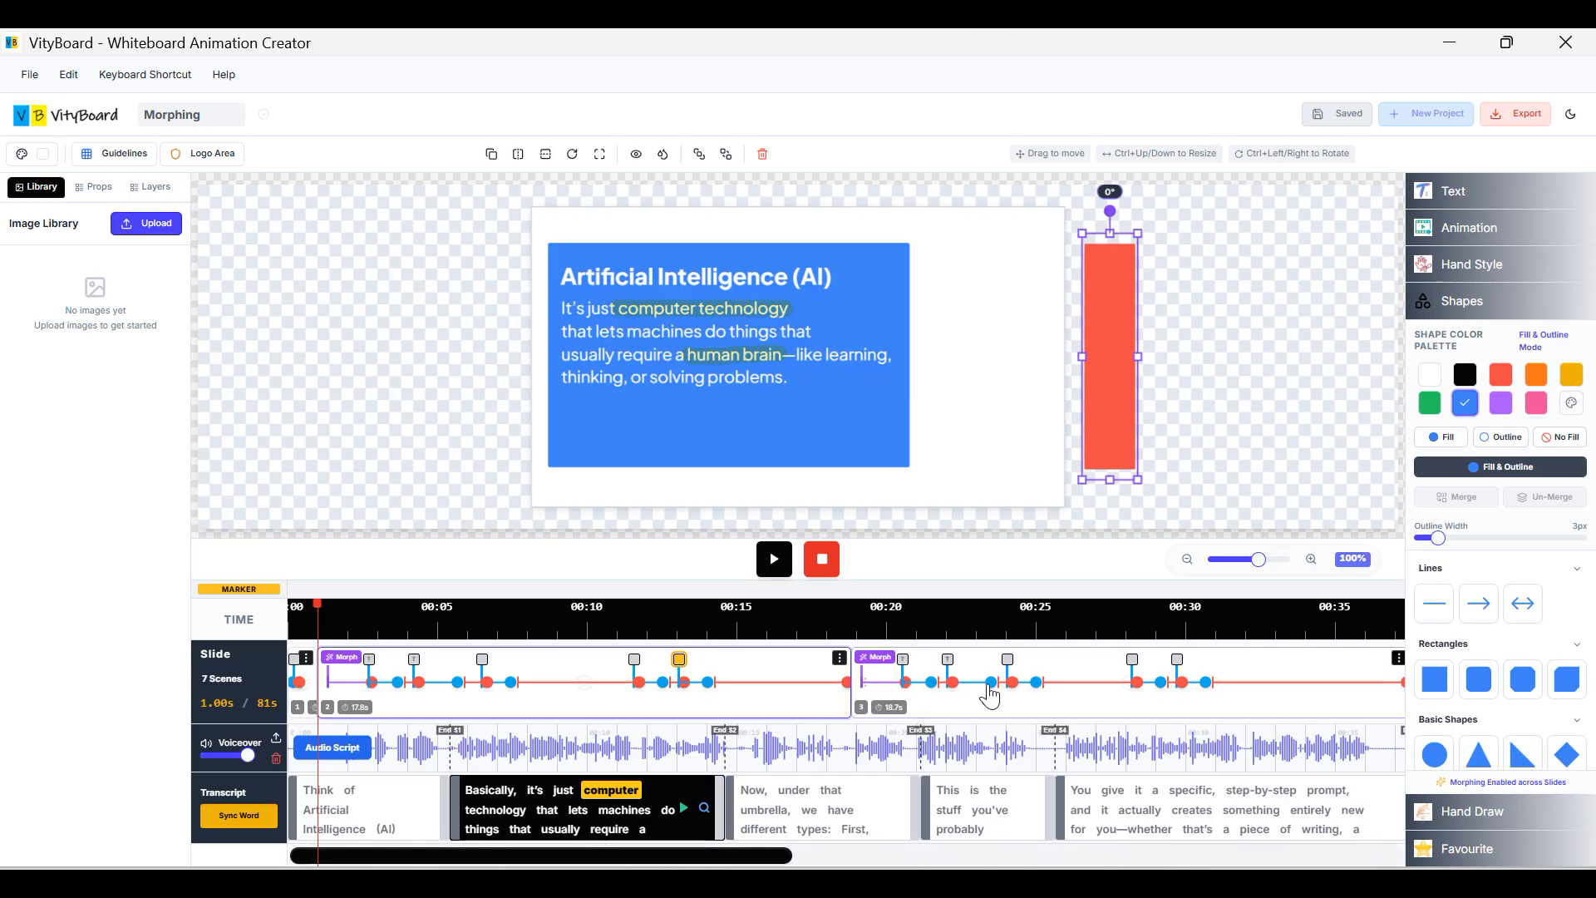
{"action": "left_click", "coordinate": [952, 689]}
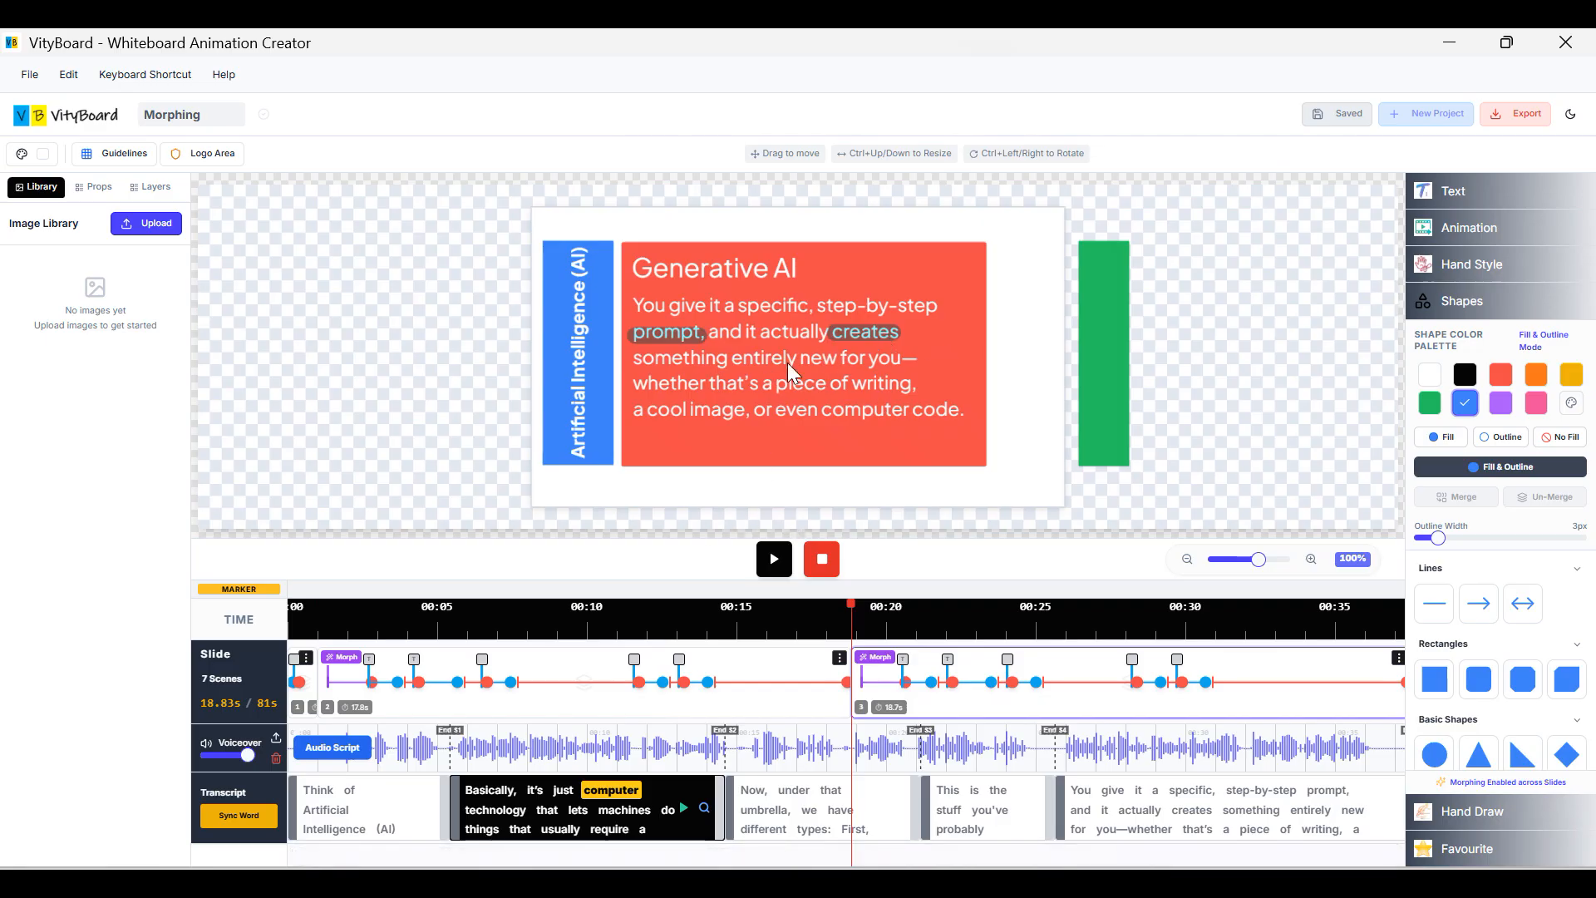
{"action": "left_click", "coordinate": [302, 670]}
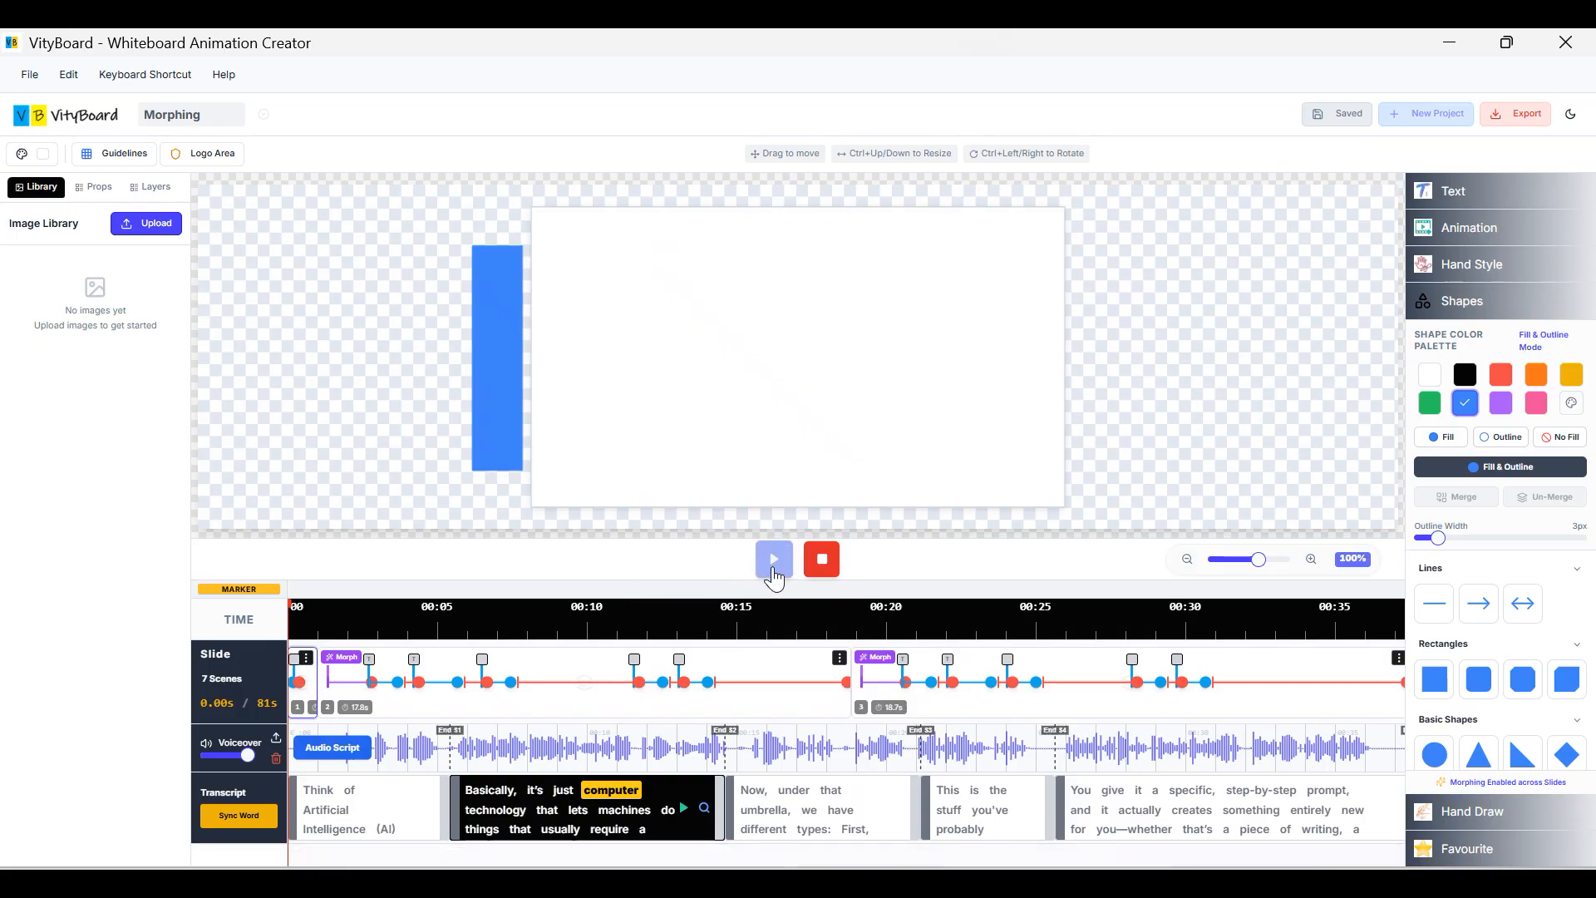
Preview the morph animation, then go to slide 1 with the Artificial Intelligence card.
{"action": "left_click", "coordinate": [773, 559]}
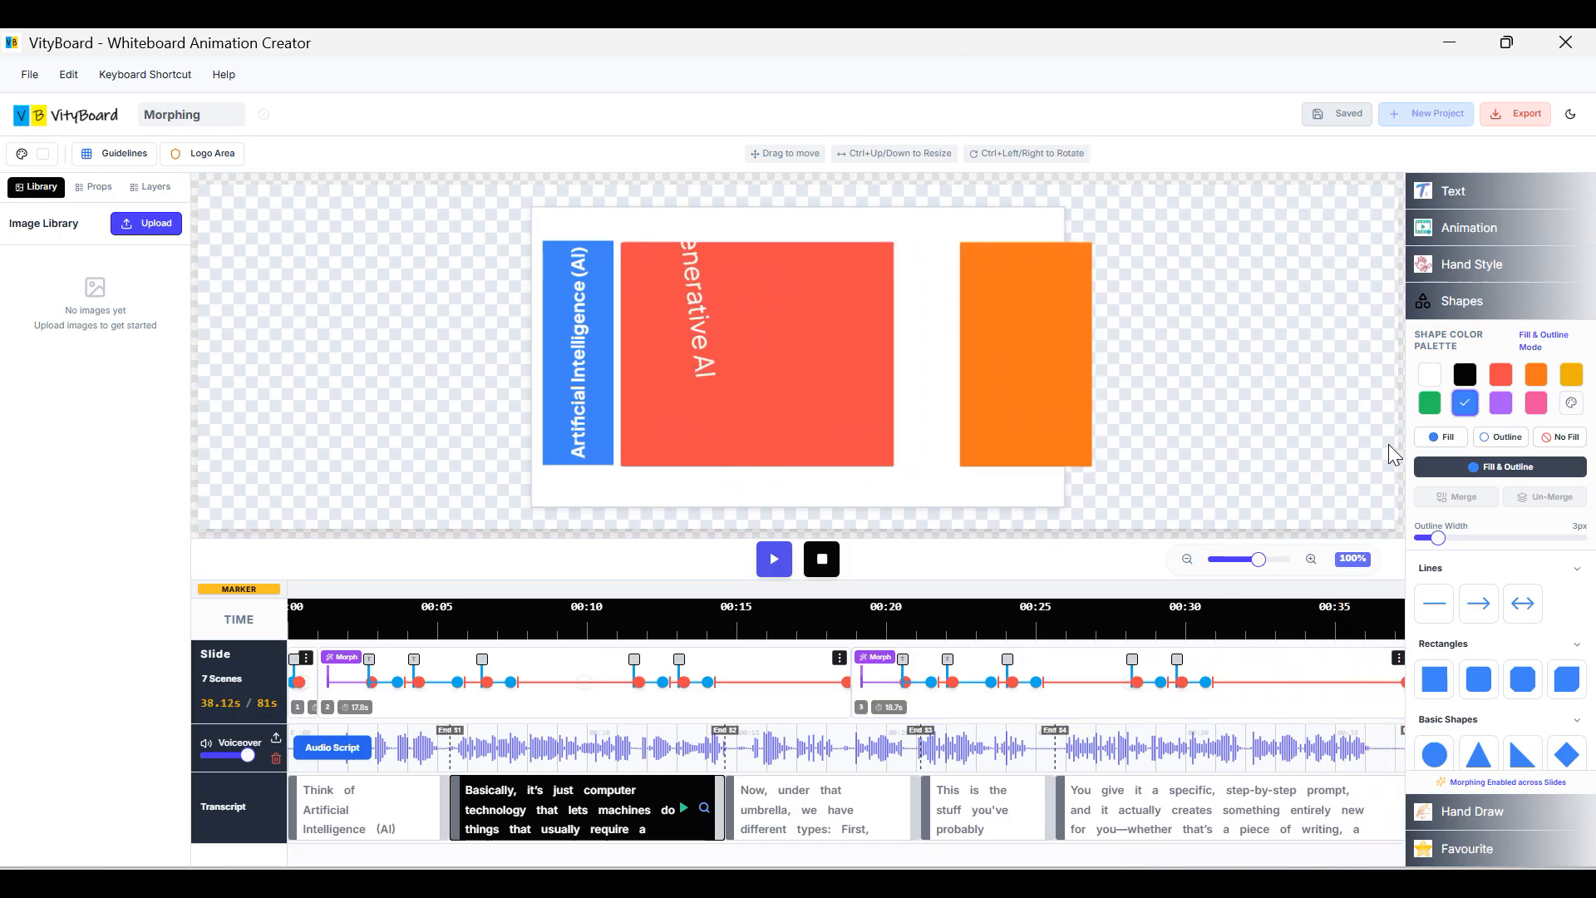
{"action": "left_click", "coordinate": [820, 571]}
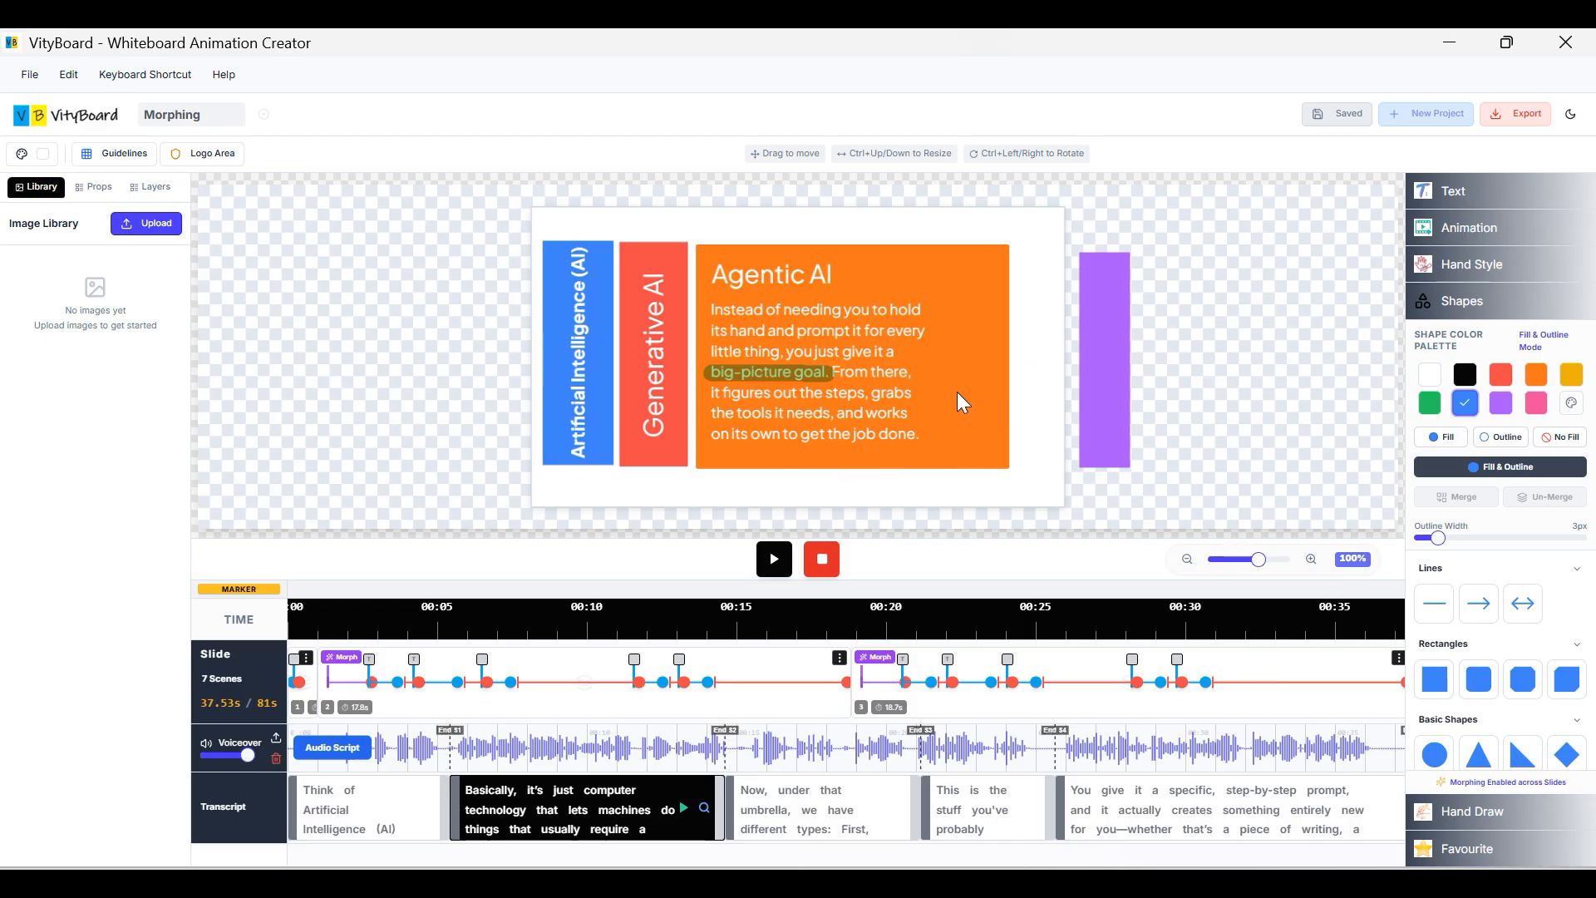
{"action": "left_click", "coordinate": [573, 692]}
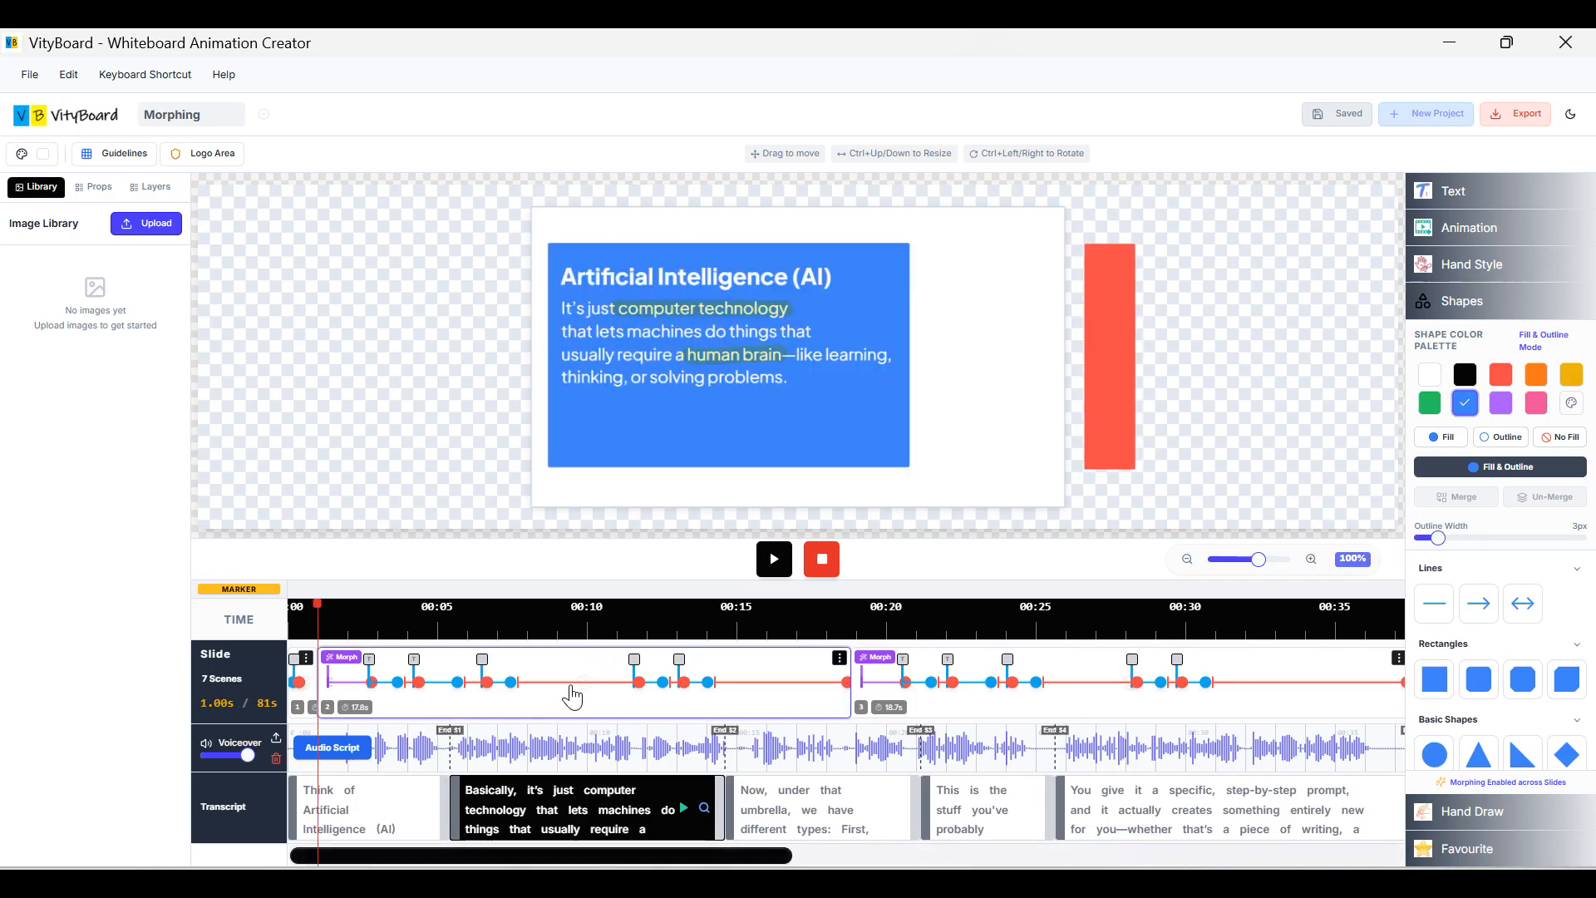
Draw a yellow Marker stroke beside the AI card using Hand Draw.
{"action": "left_click", "coordinate": [684, 315]}
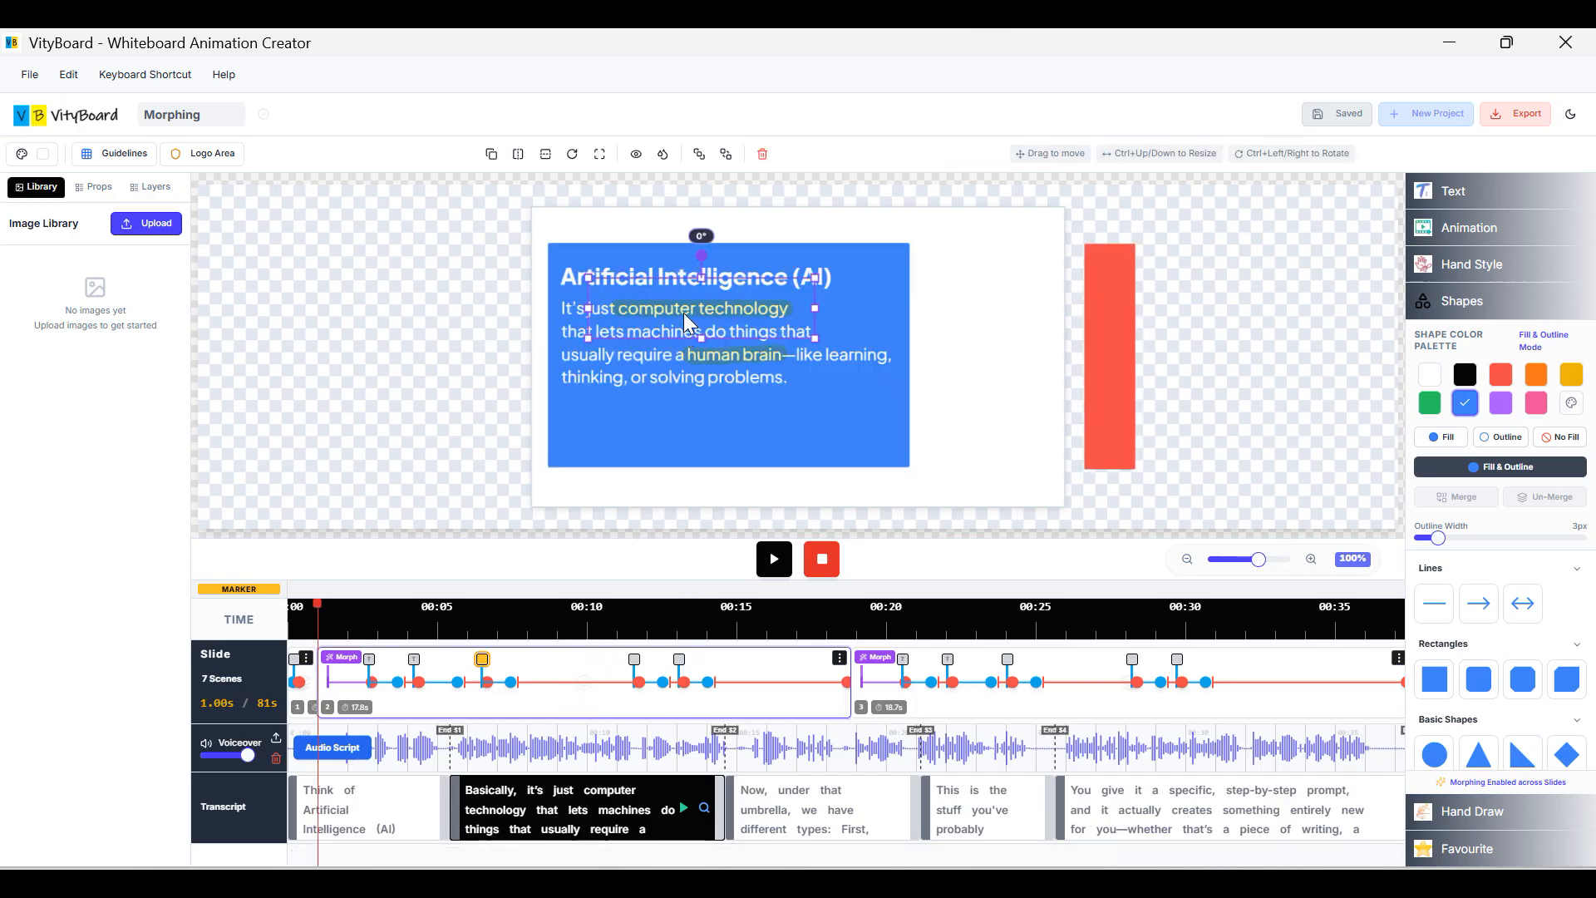
{"action": "left_click", "coordinate": [1490, 303]}
{"action": "left_click", "coordinate": [1487, 339]}
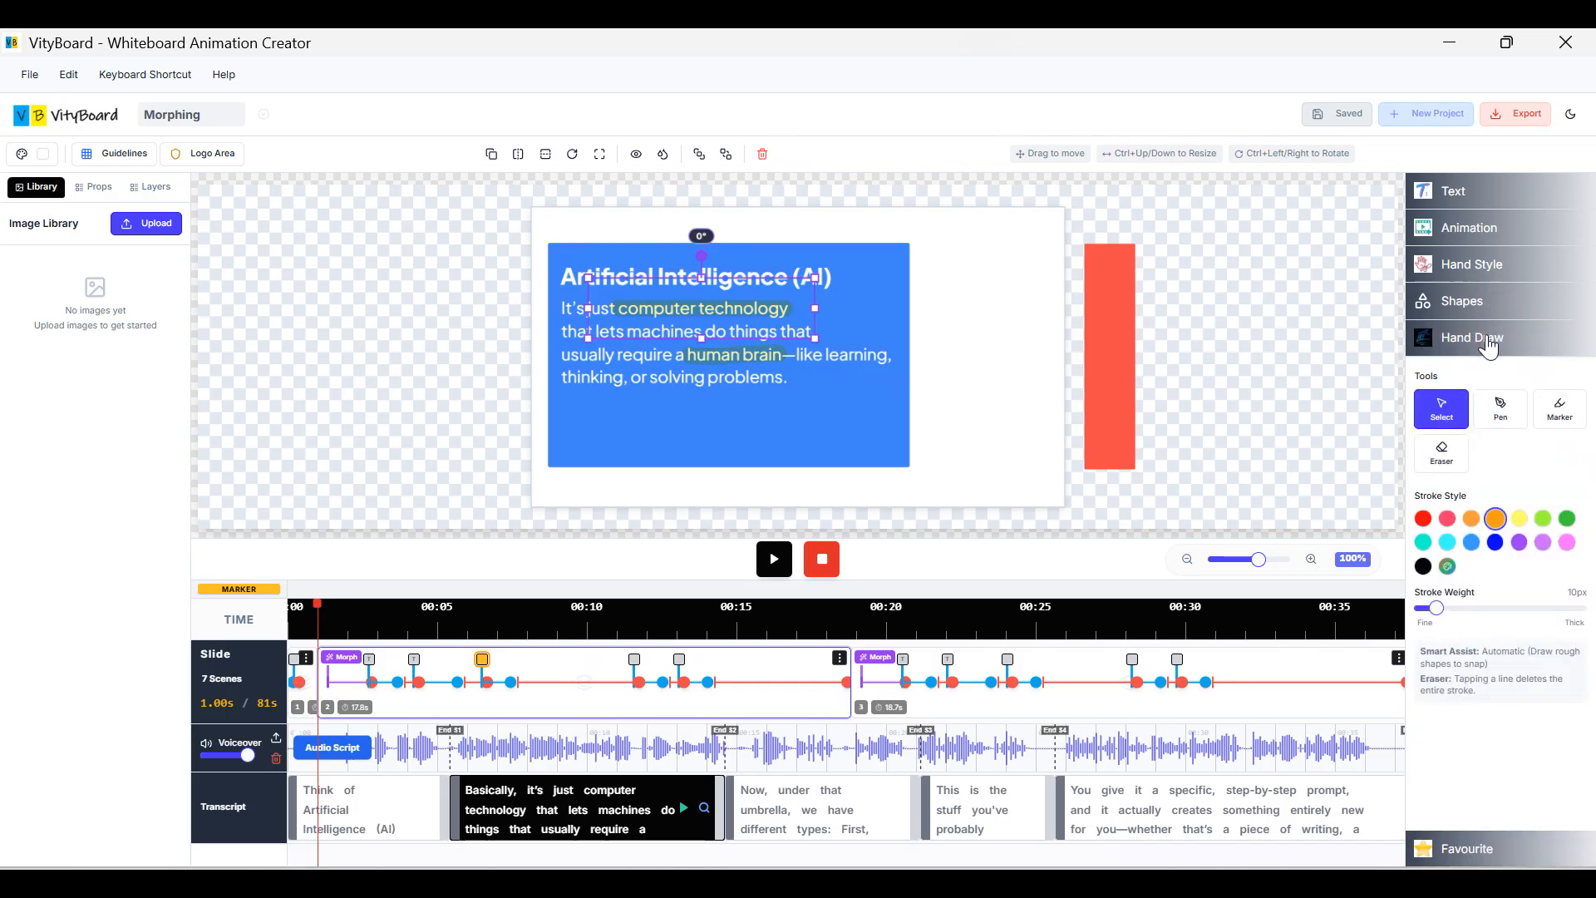
{"action": "left_click", "coordinate": [1561, 426]}
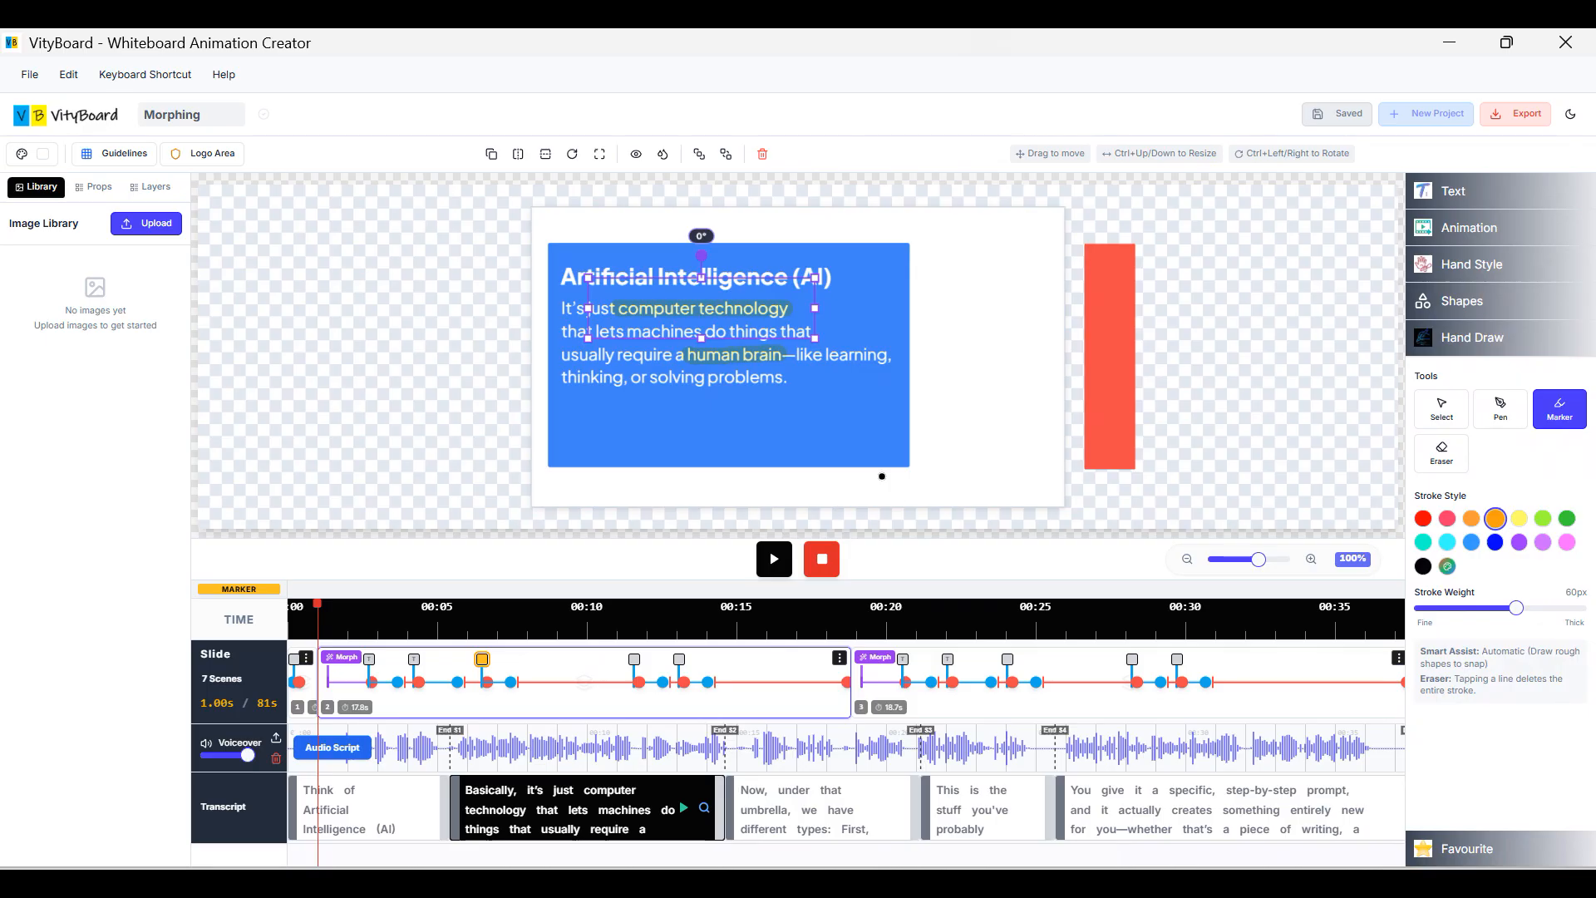
{"action": "left_click", "coordinate": [931, 363]}
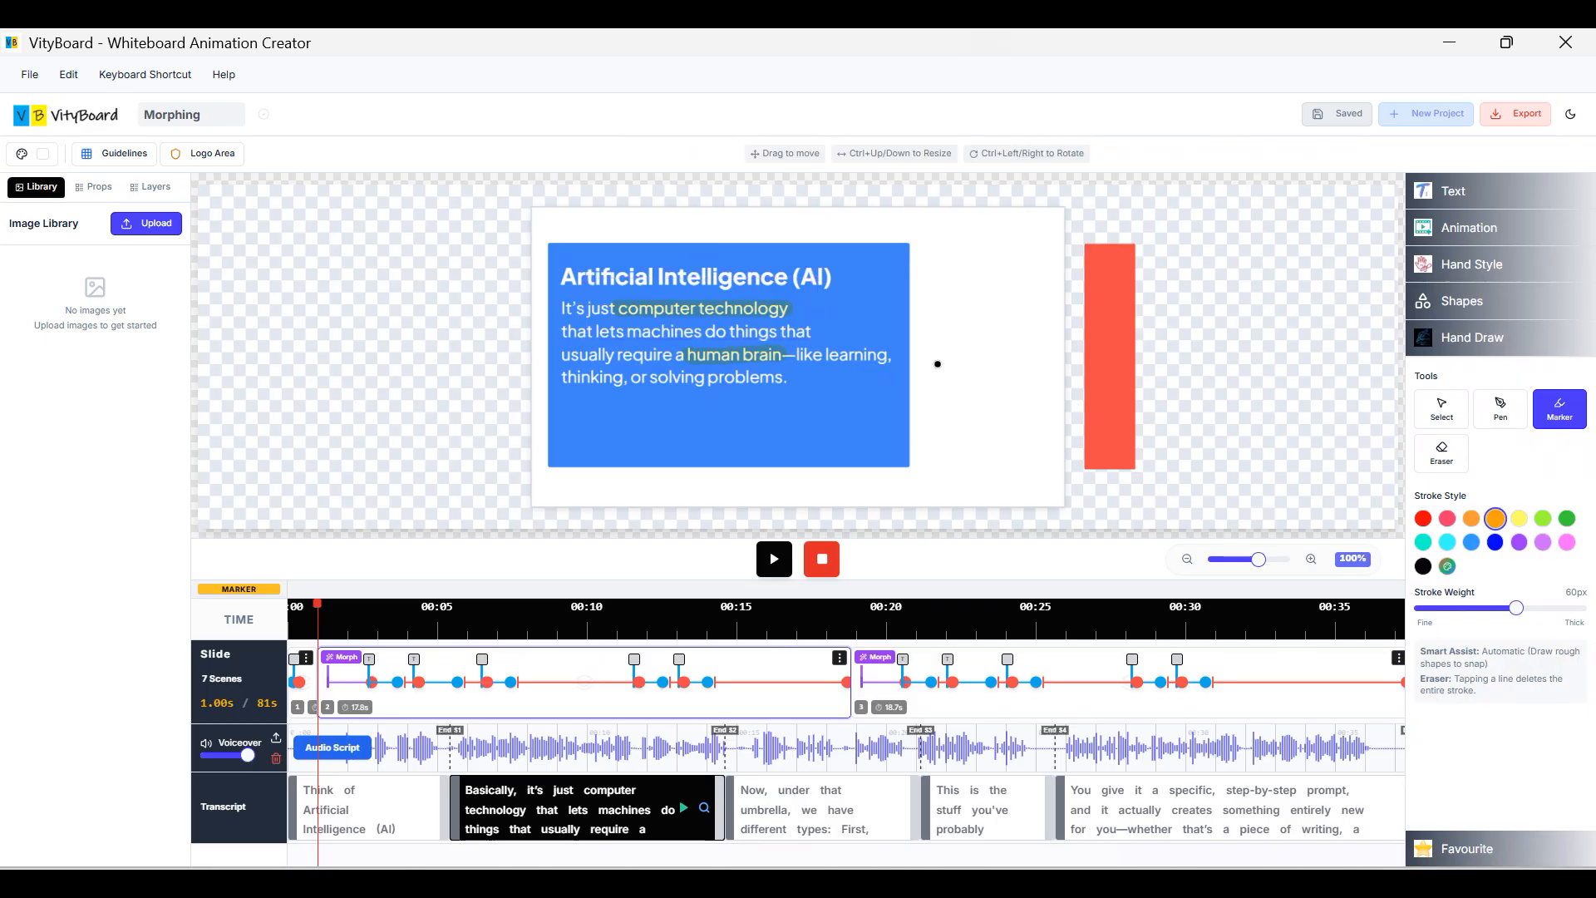
{"action": "left_click_drag", "start_coordinate": [937, 363], "coordinate": [1019, 362]}
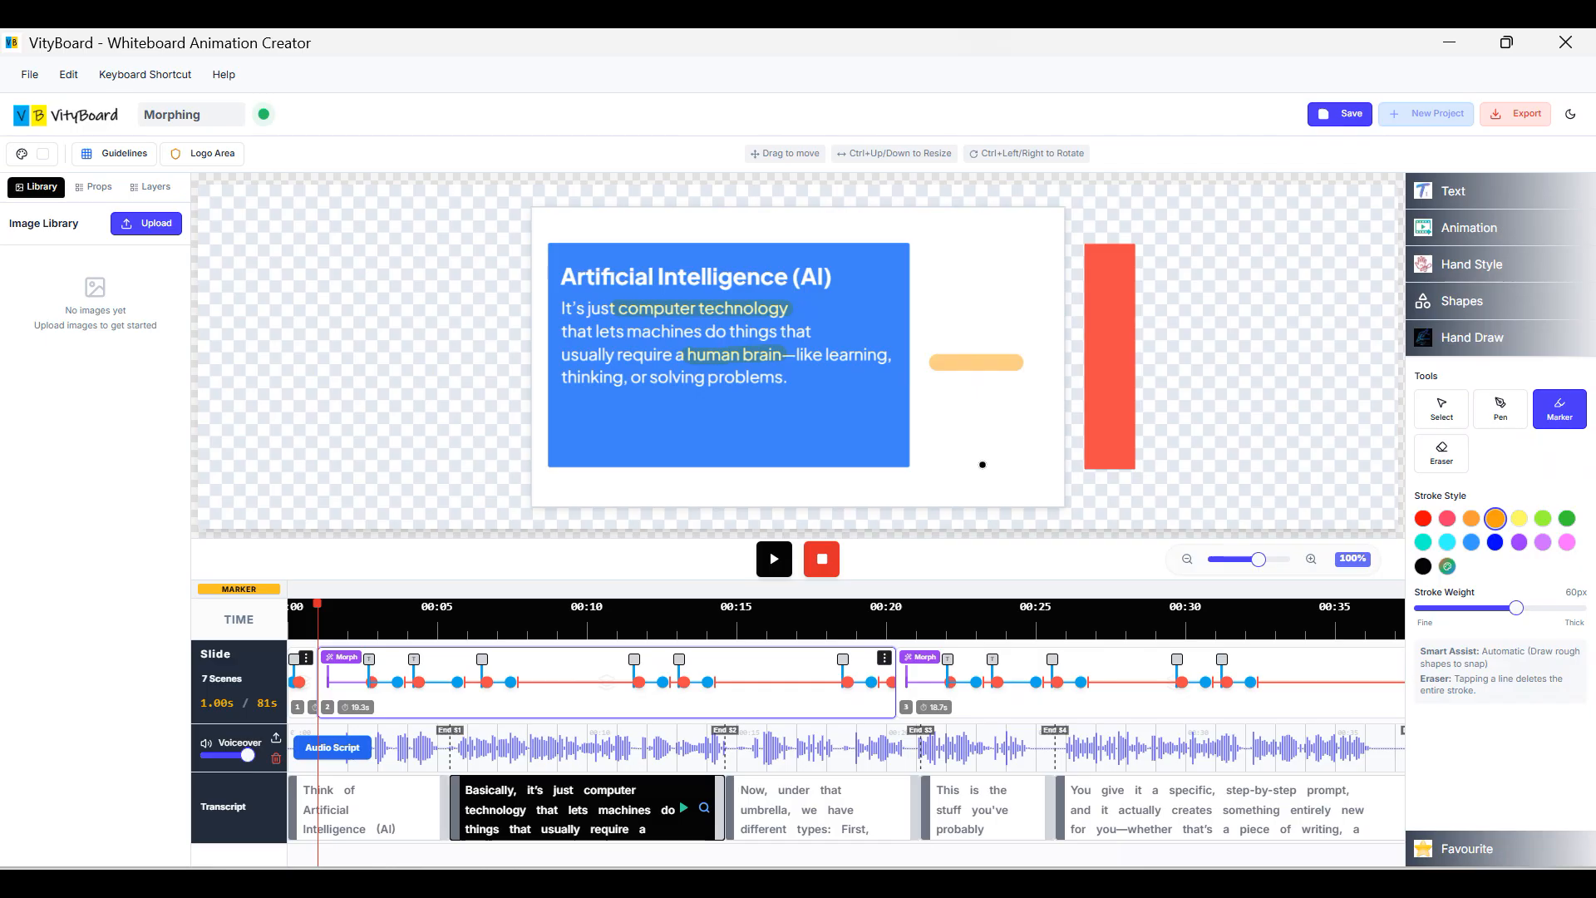
Undo the stroke and redraw it right of the AI card, saving the project.
{"action": "key", "text": "ctrl+z"}
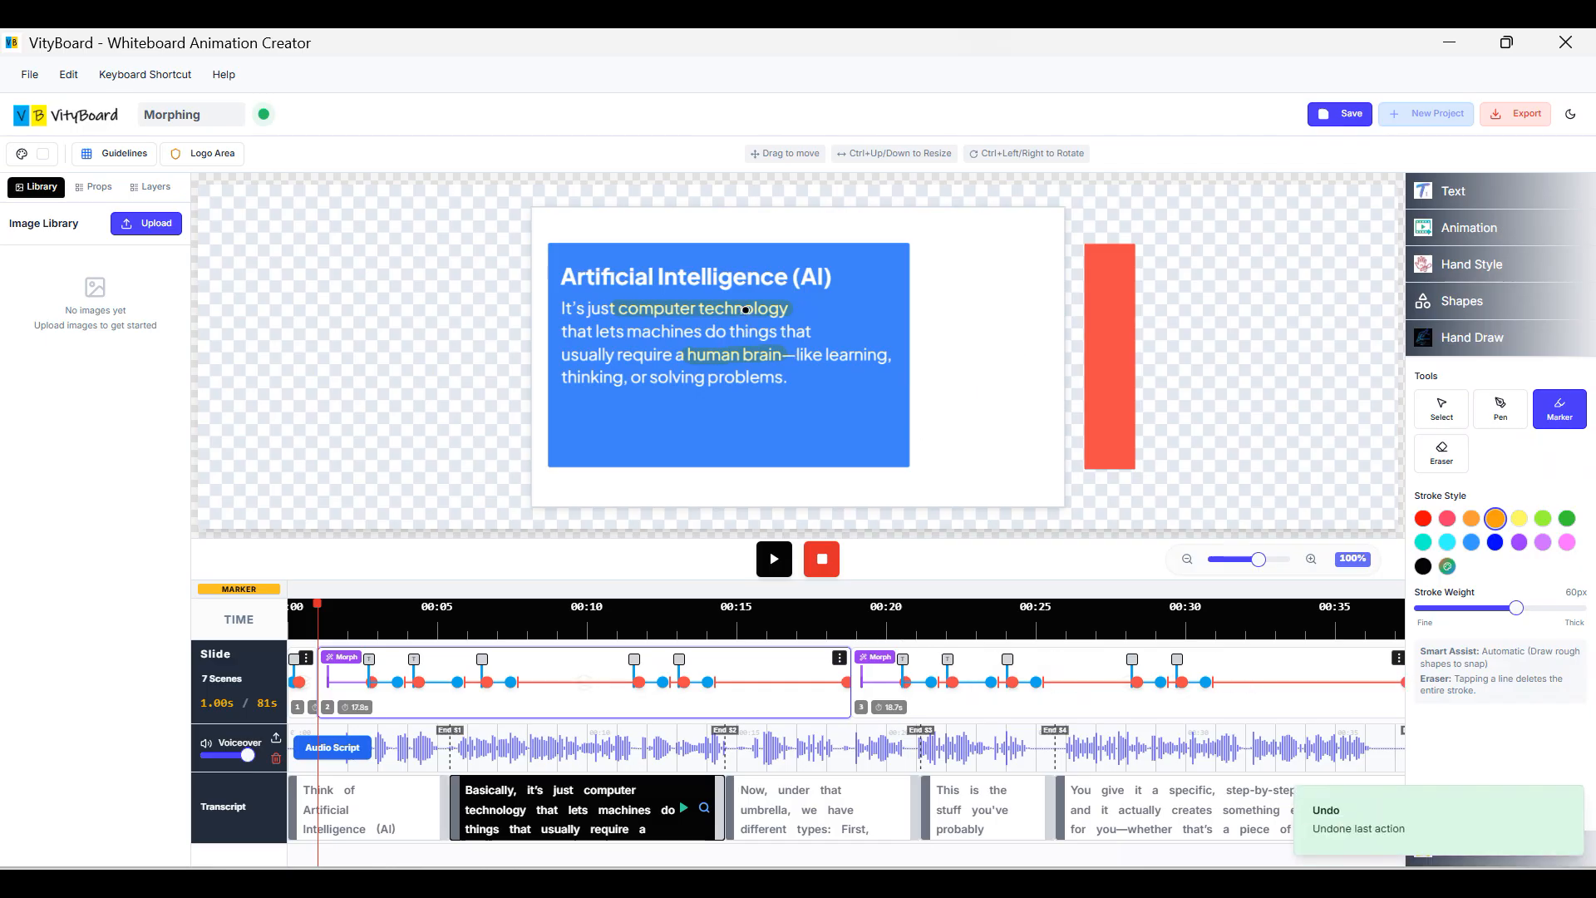
{"action": "key", "text": "ctrl+s"}
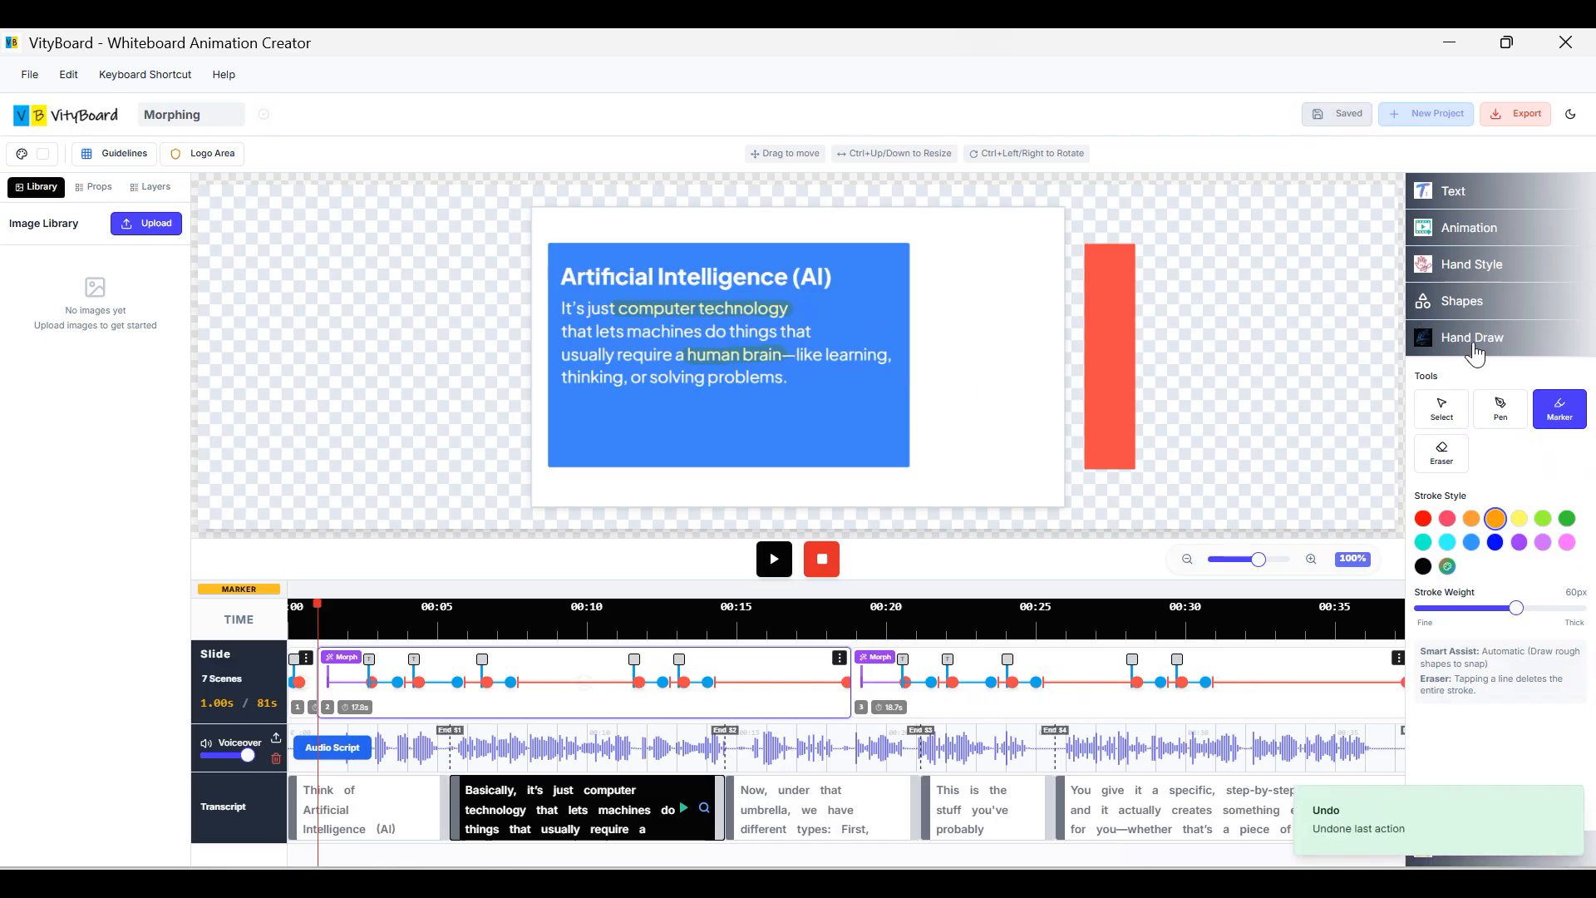
{"action": "left_click_drag", "start_coordinate": [957, 374], "coordinate": [1016, 375]}
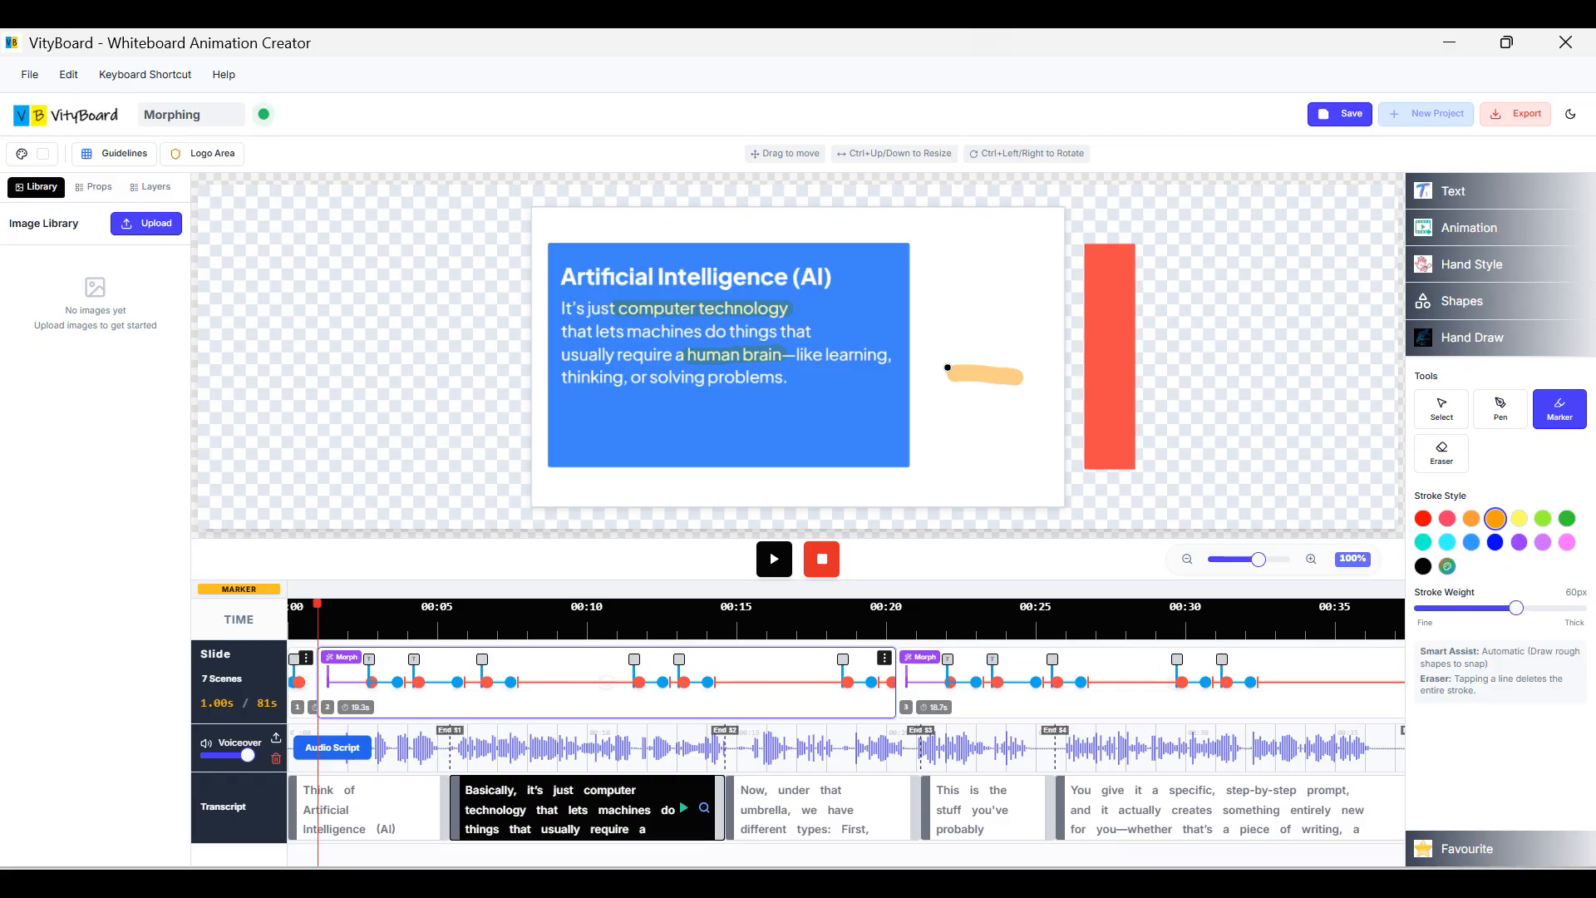
{"action": "key", "text": "ctrl+s"}
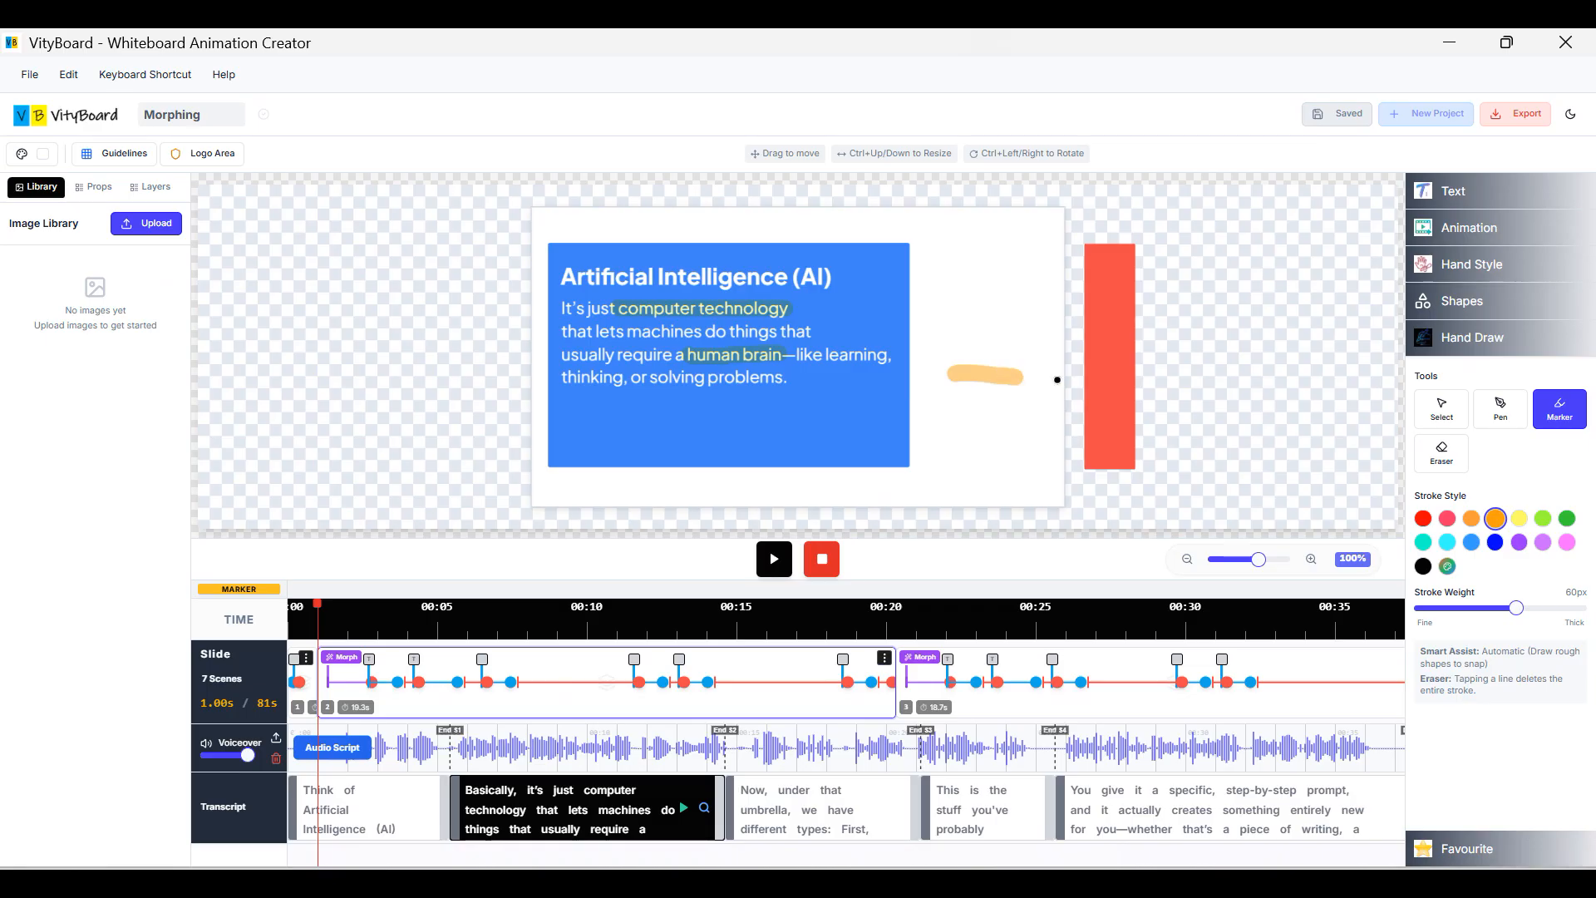
Select the marker stroke and delete it.
{"action": "key", "text": "v"}
{"action": "left_click", "coordinate": [989, 386]}
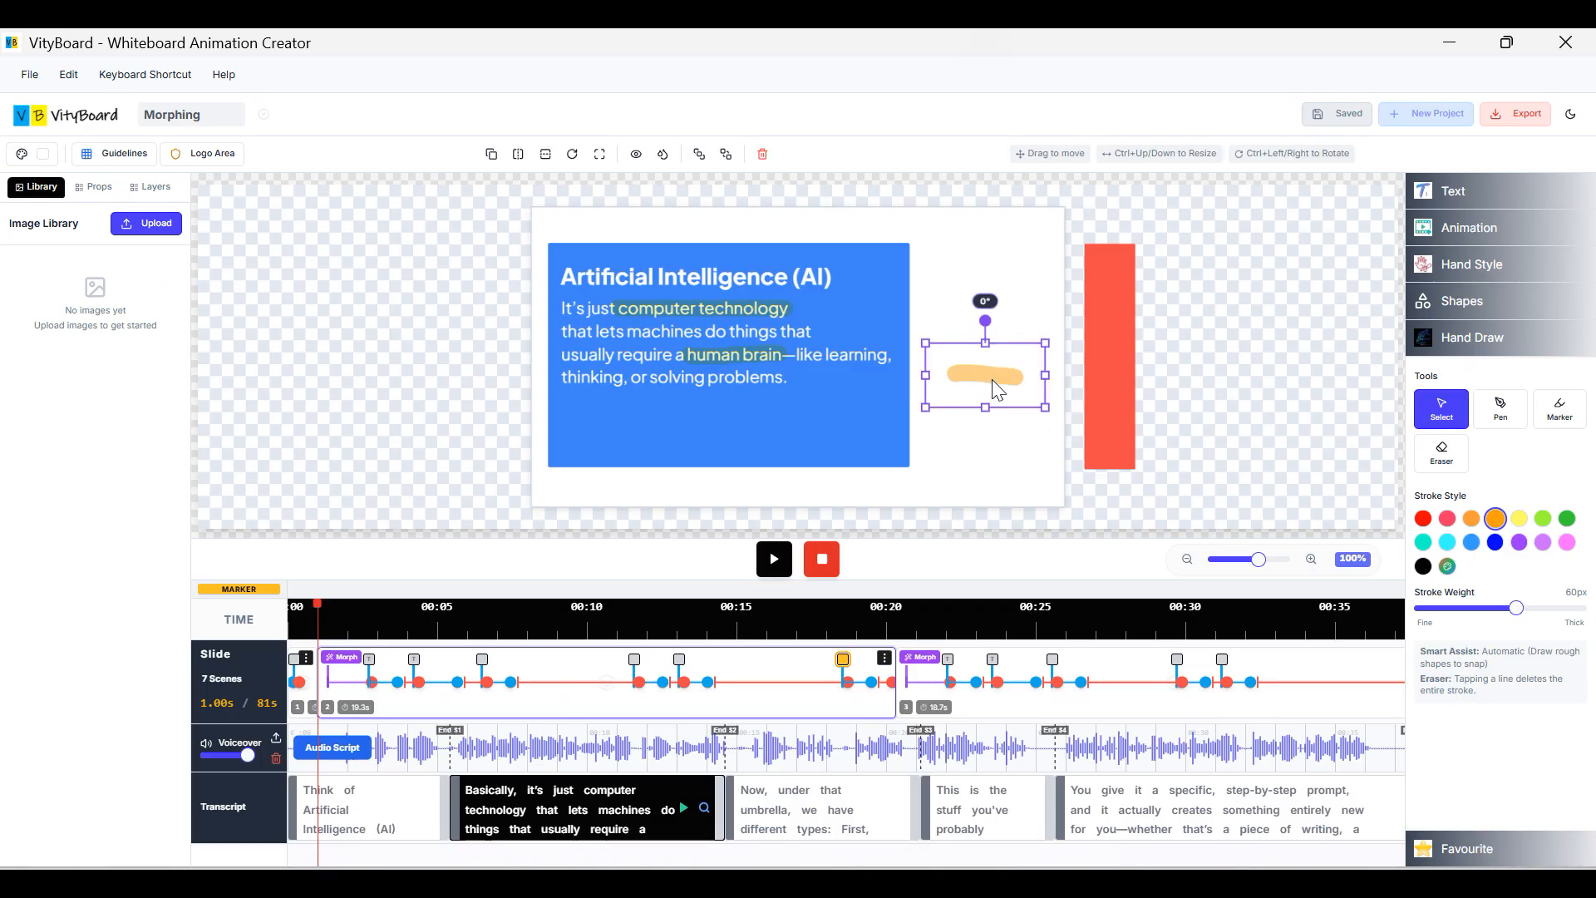
{"action": "key", "text": "Delete"}
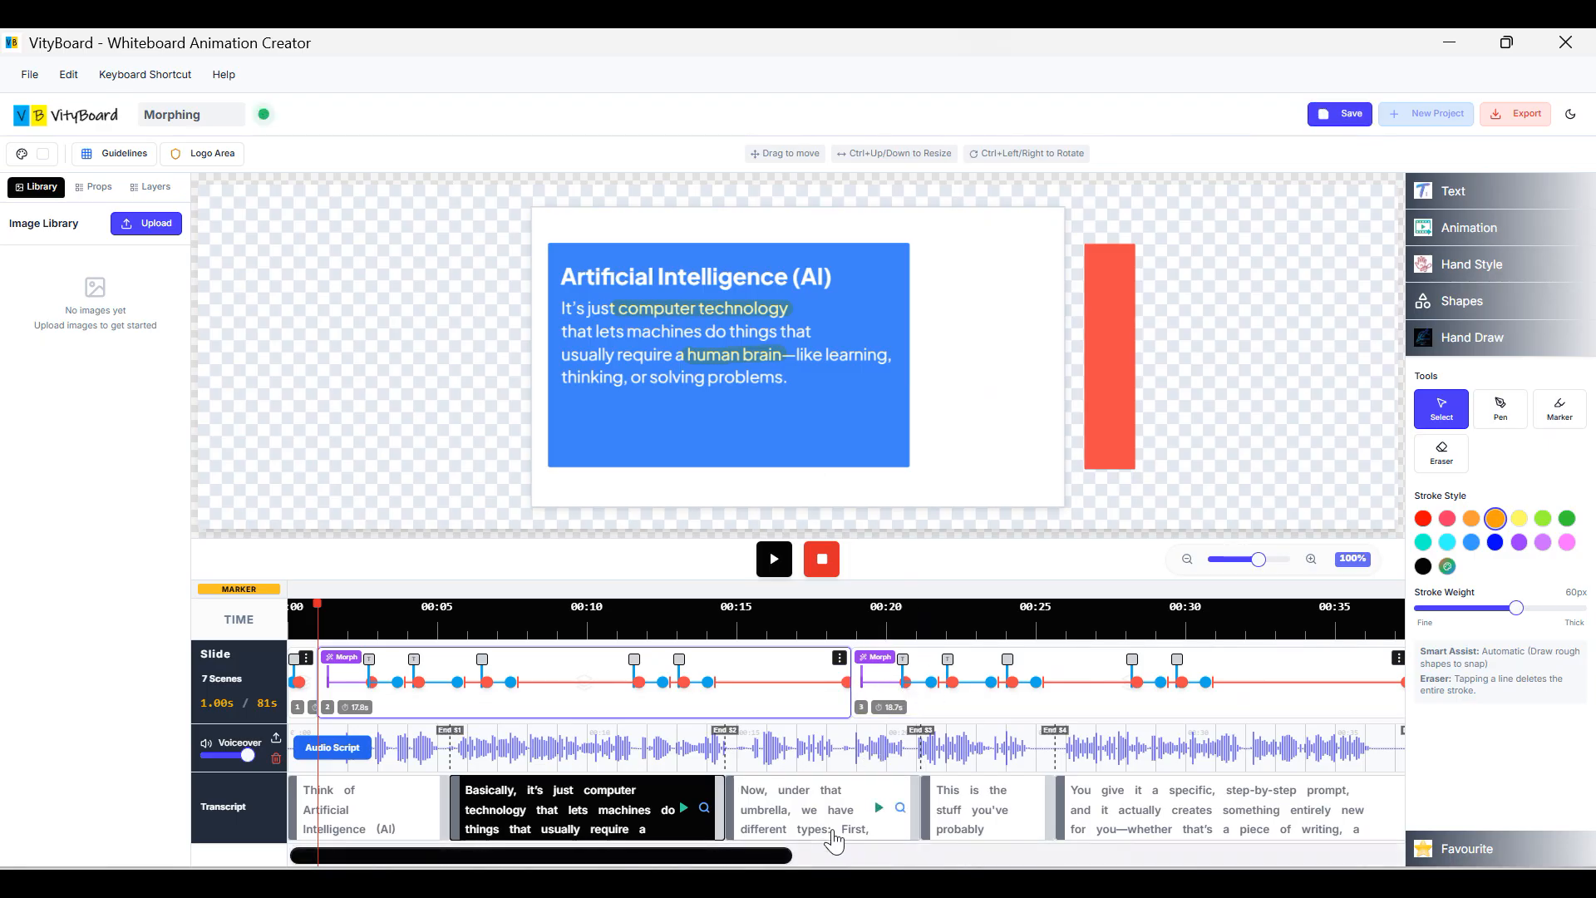
{"action": "left_click_drag", "start_coordinate": [835, 853], "coordinate": [1363, 852]}
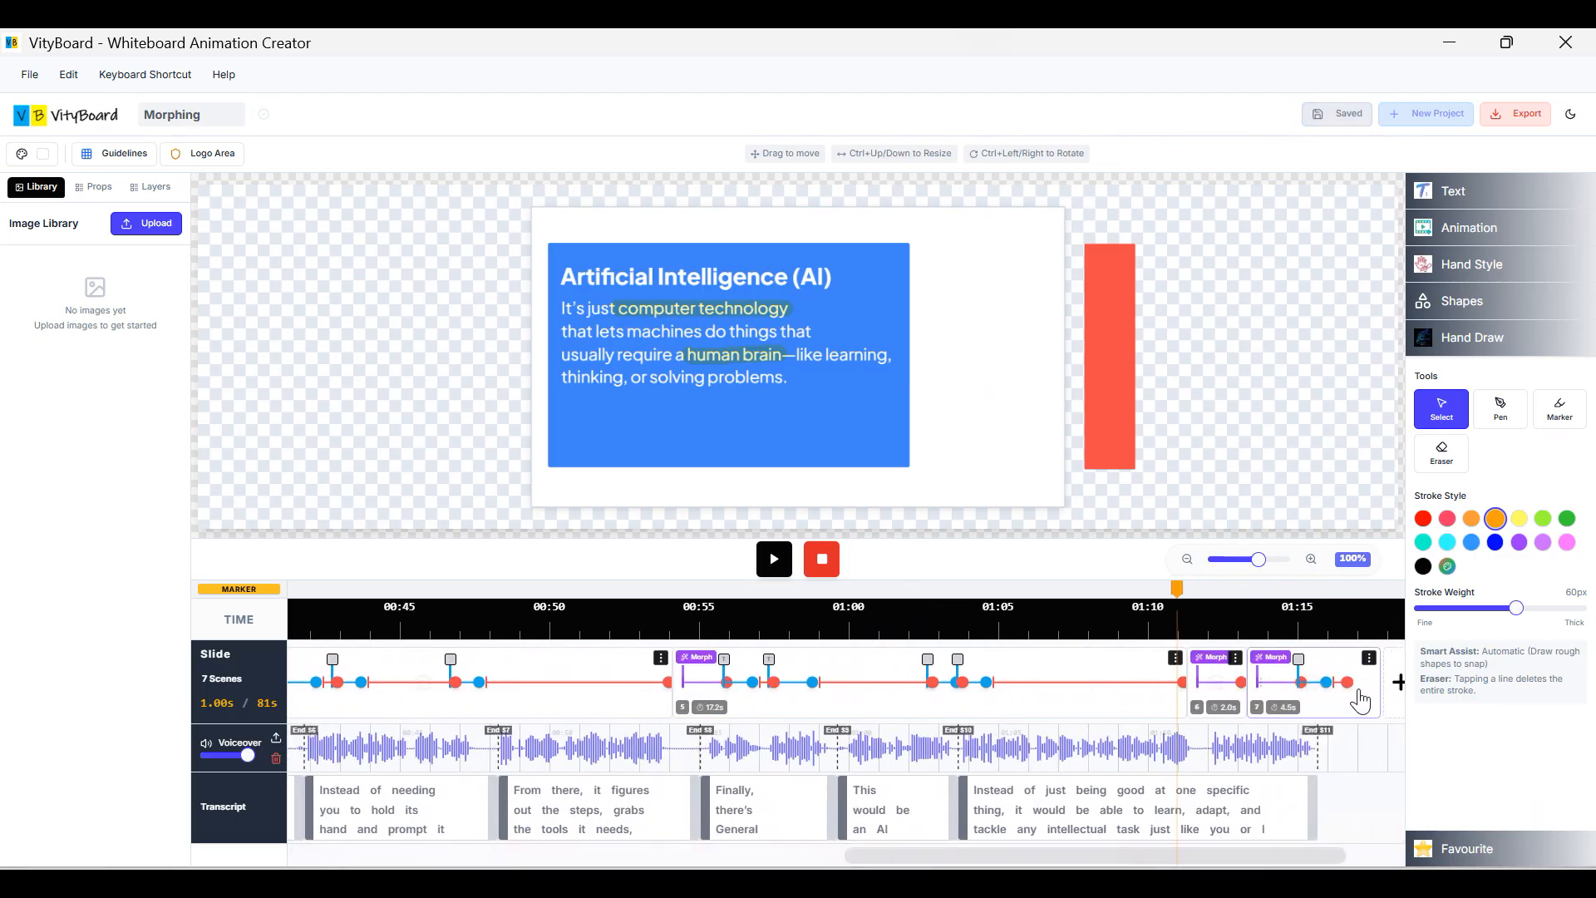
Add an eighth scene with an 'Add text here' text box and start resizing it.
{"action": "left_click", "coordinate": [1399, 682]}
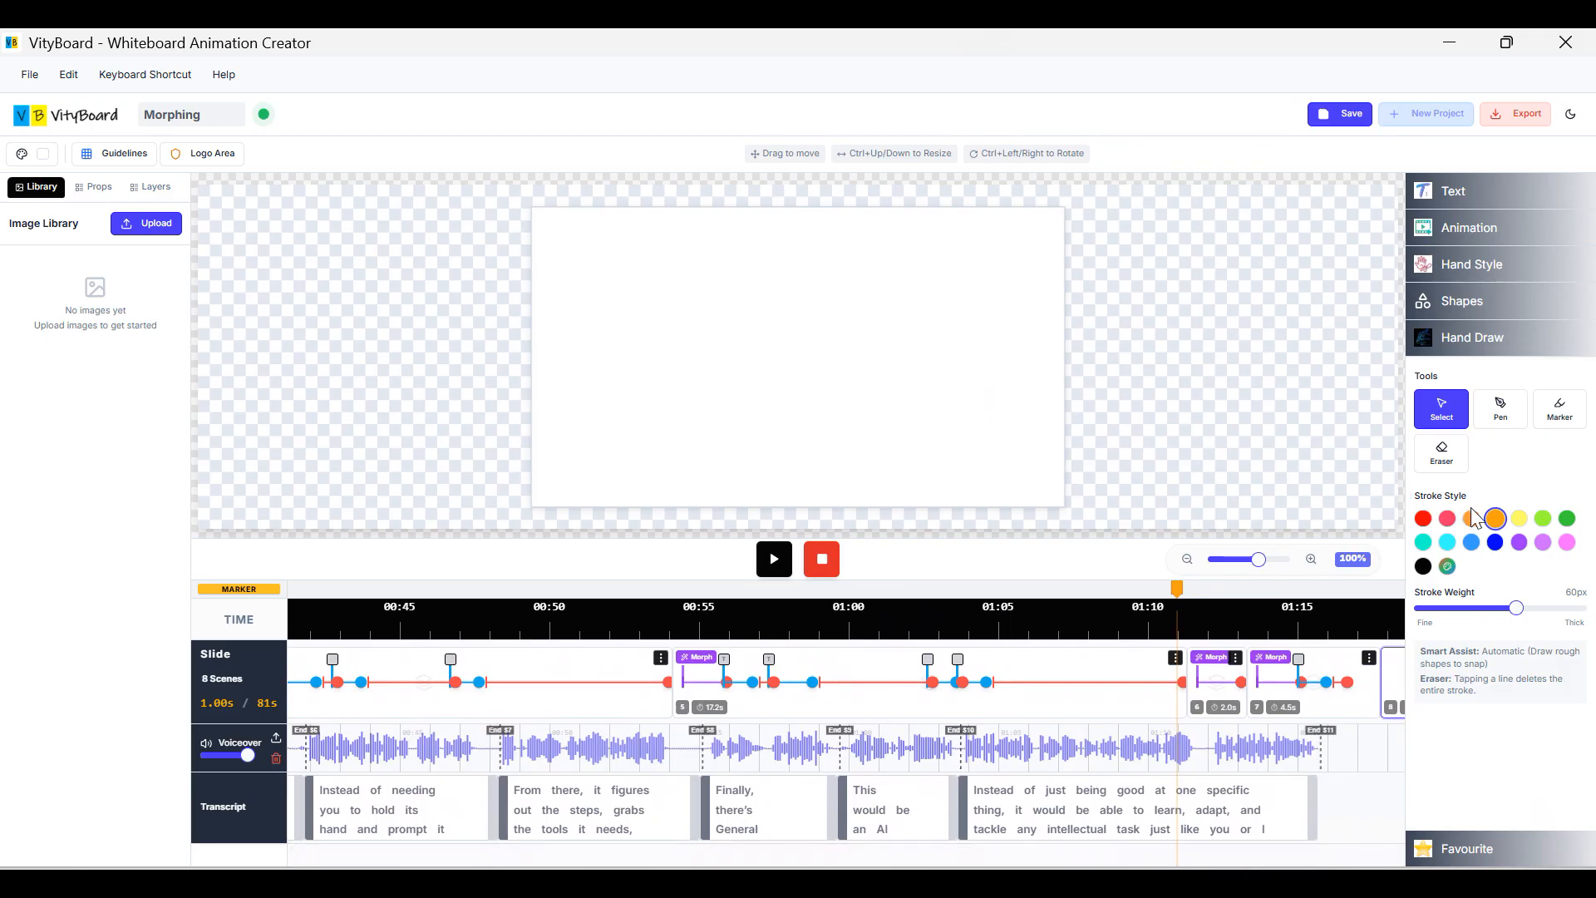
{"action": "left_click", "coordinate": [1453, 193]}
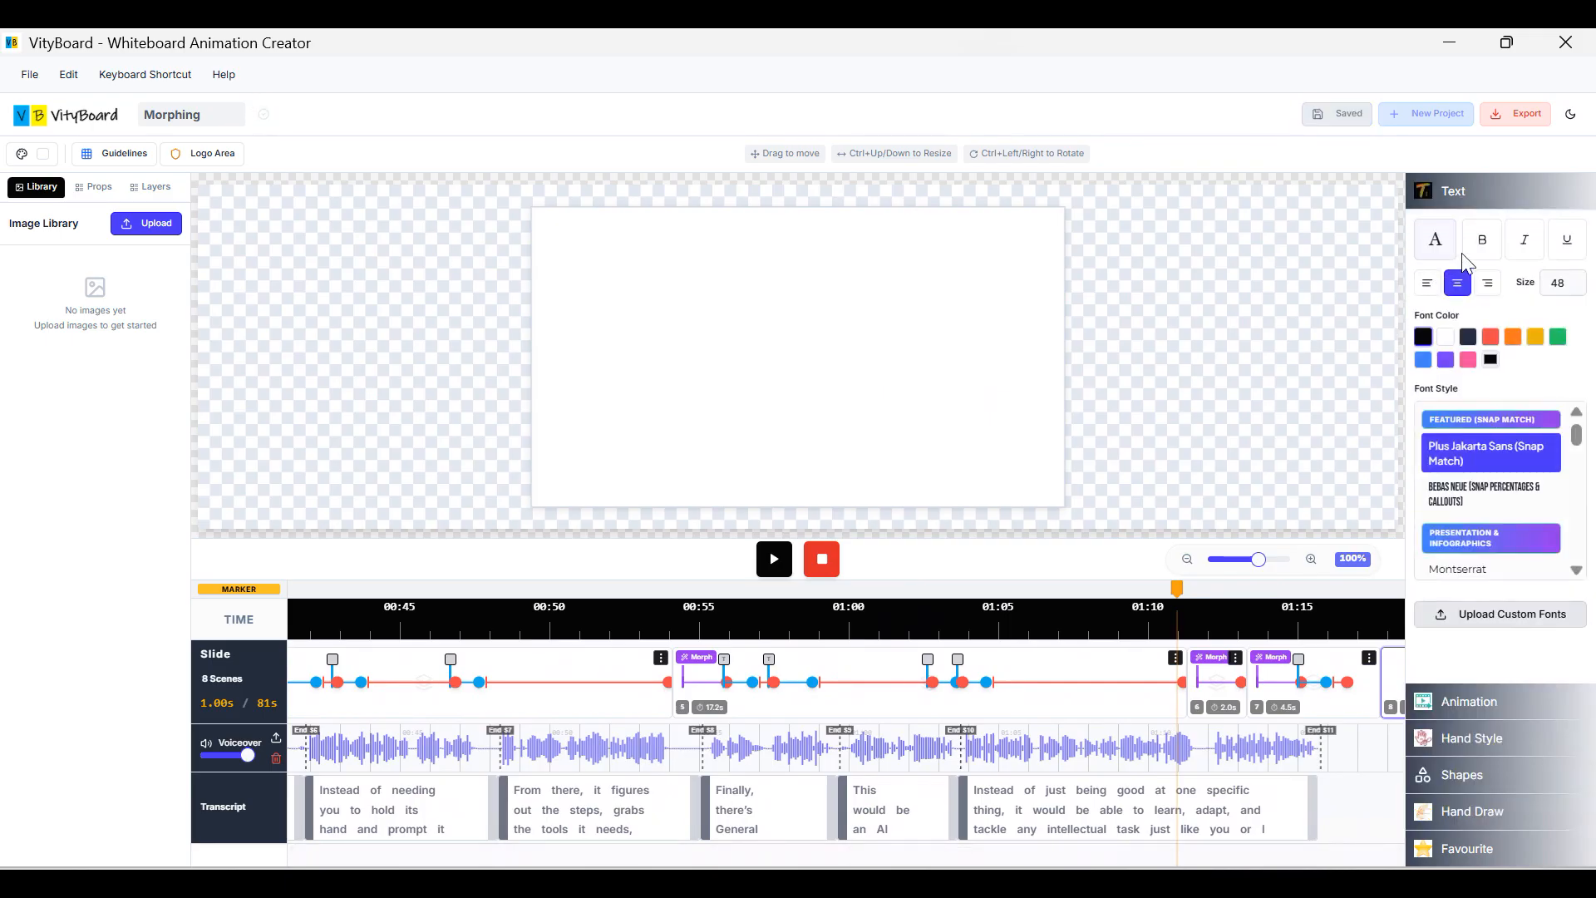
{"action": "left_click", "coordinate": [1444, 248]}
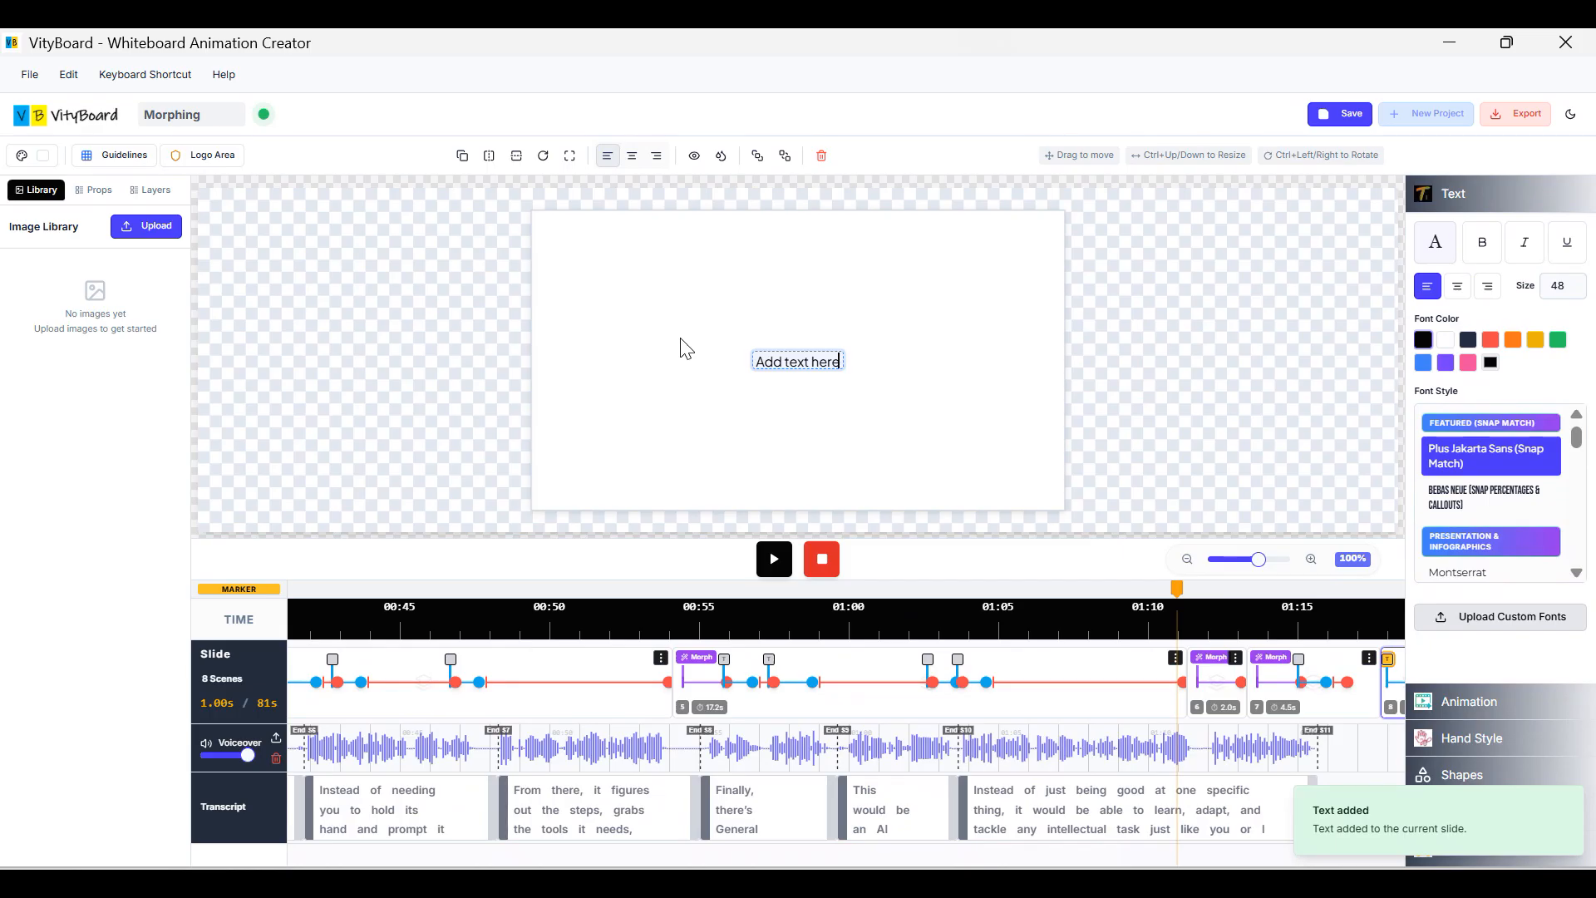
{"action": "left_click", "coordinate": [799, 366]}
{"action": "left_click_drag", "start_coordinate": [841, 369], "coordinate": [788, 367]}
Highlight the word 'here' with a green Hand Draw marker stroke.
{"action": "left_click", "coordinate": [944, 368]}
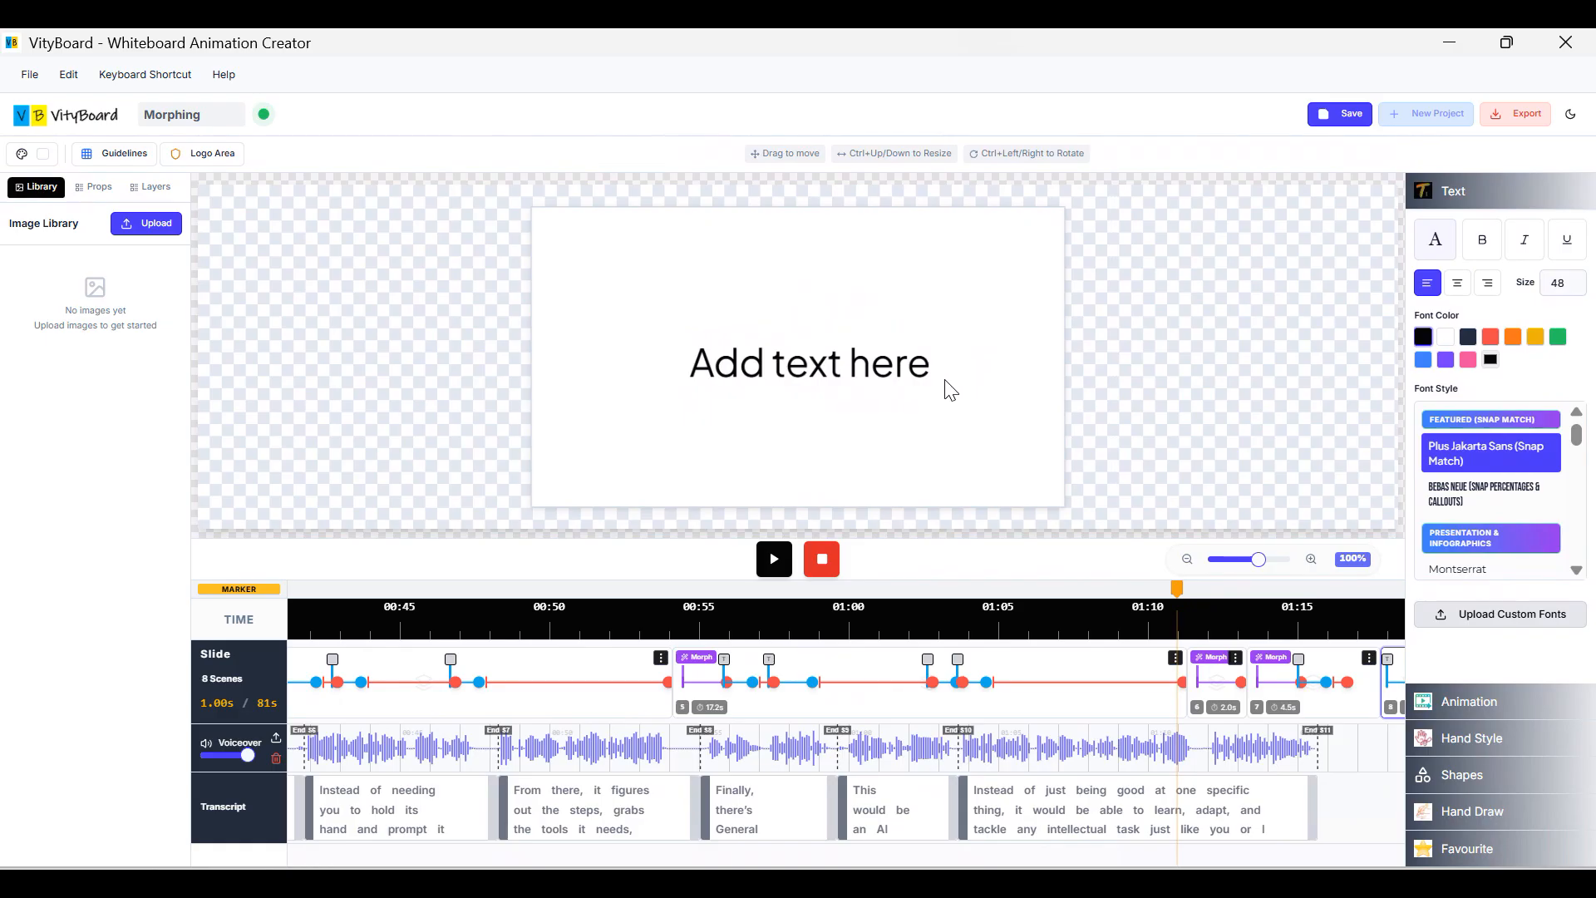
{"action": "left_click", "coordinate": [1461, 198]}
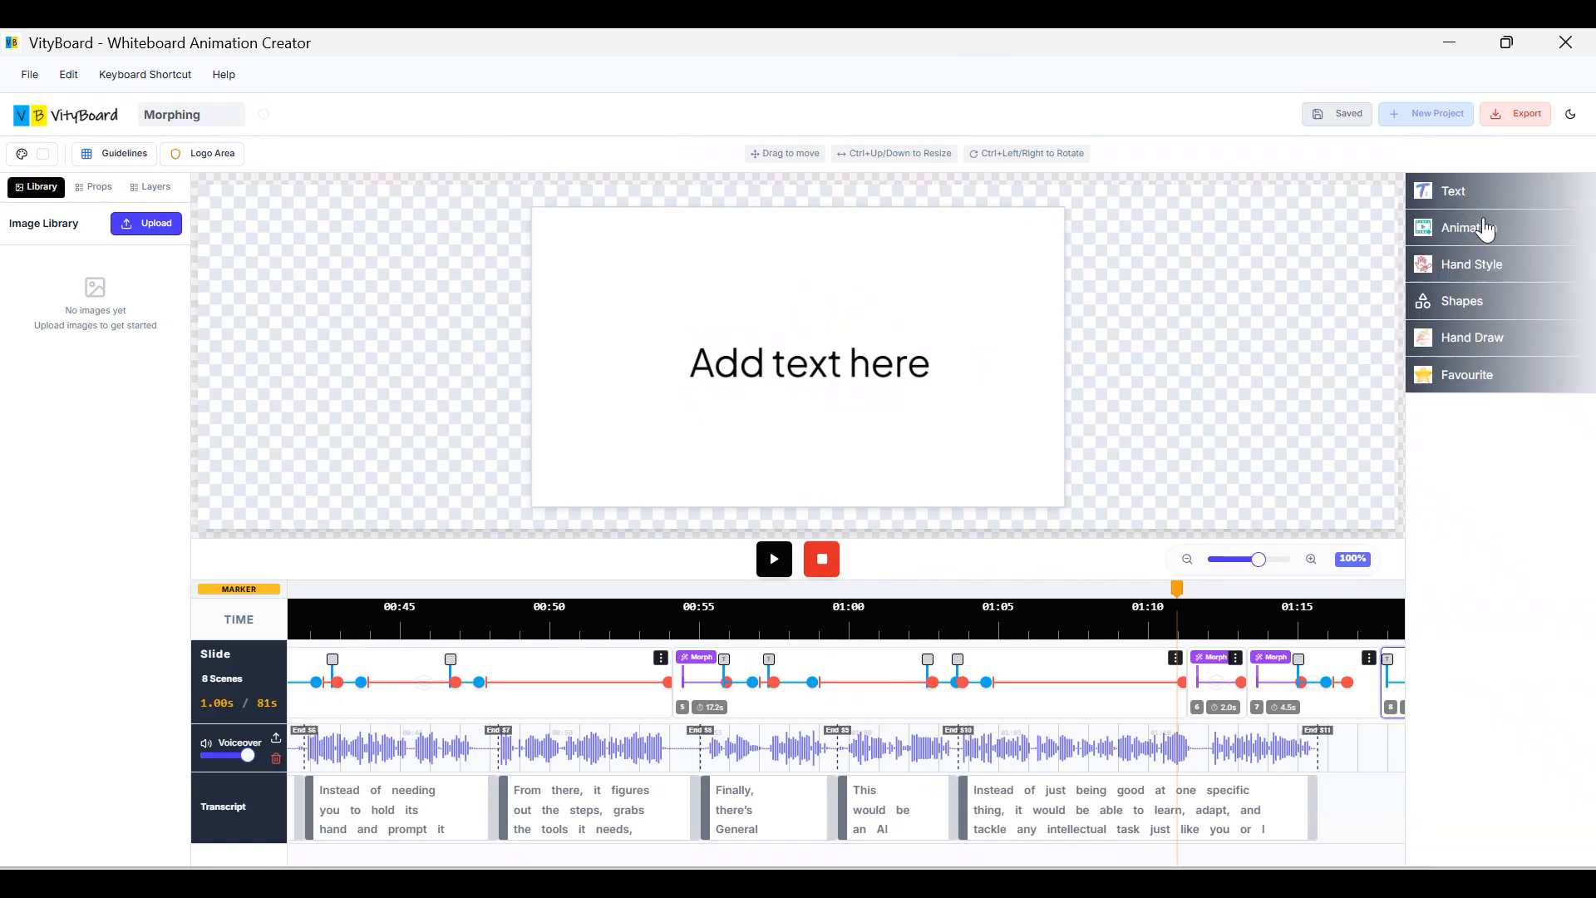
{"action": "left_click", "coordinate": [1505, 340]}
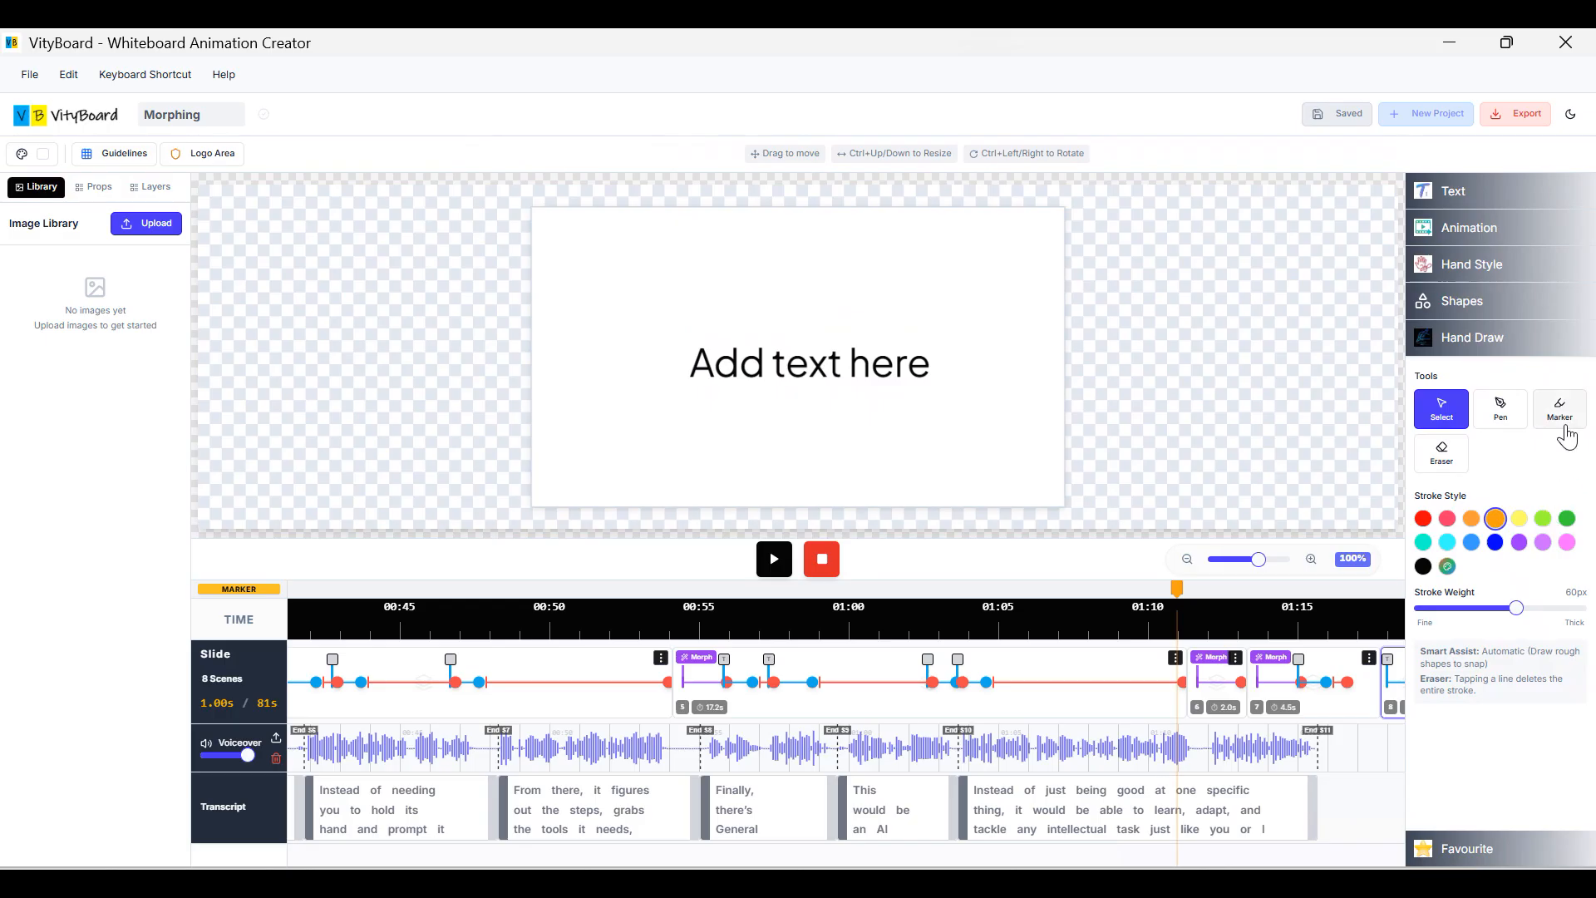
{"action": "left_click", "coordinate": [1566, 520]}
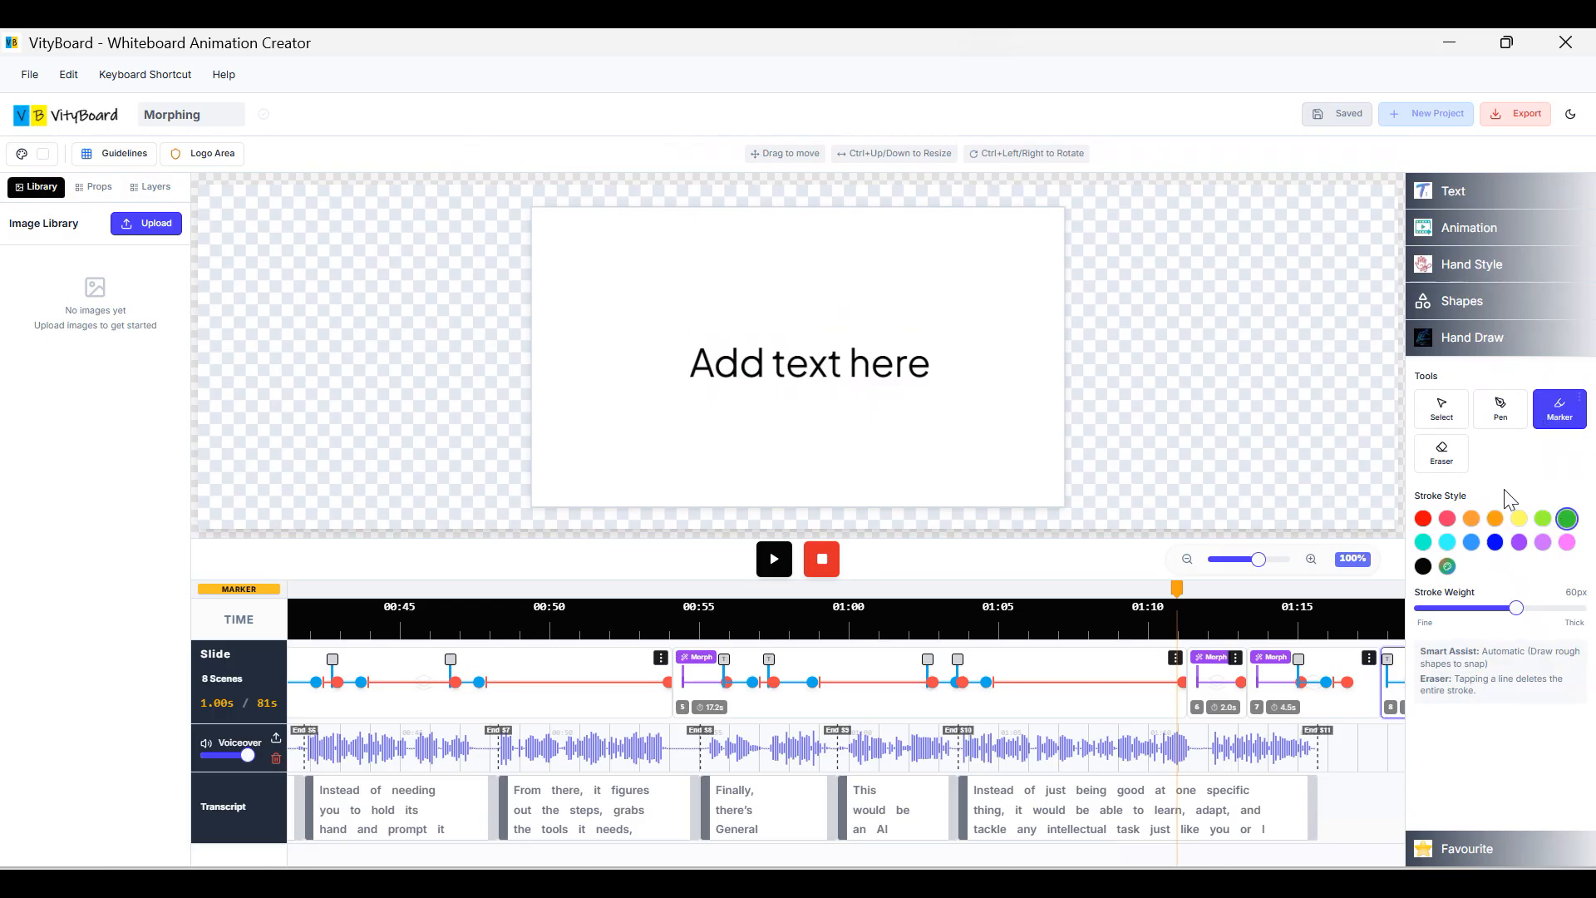
{"action": "left_click_drag", "start_coordinate": [860, 366], "coordinate": [939, 366]}
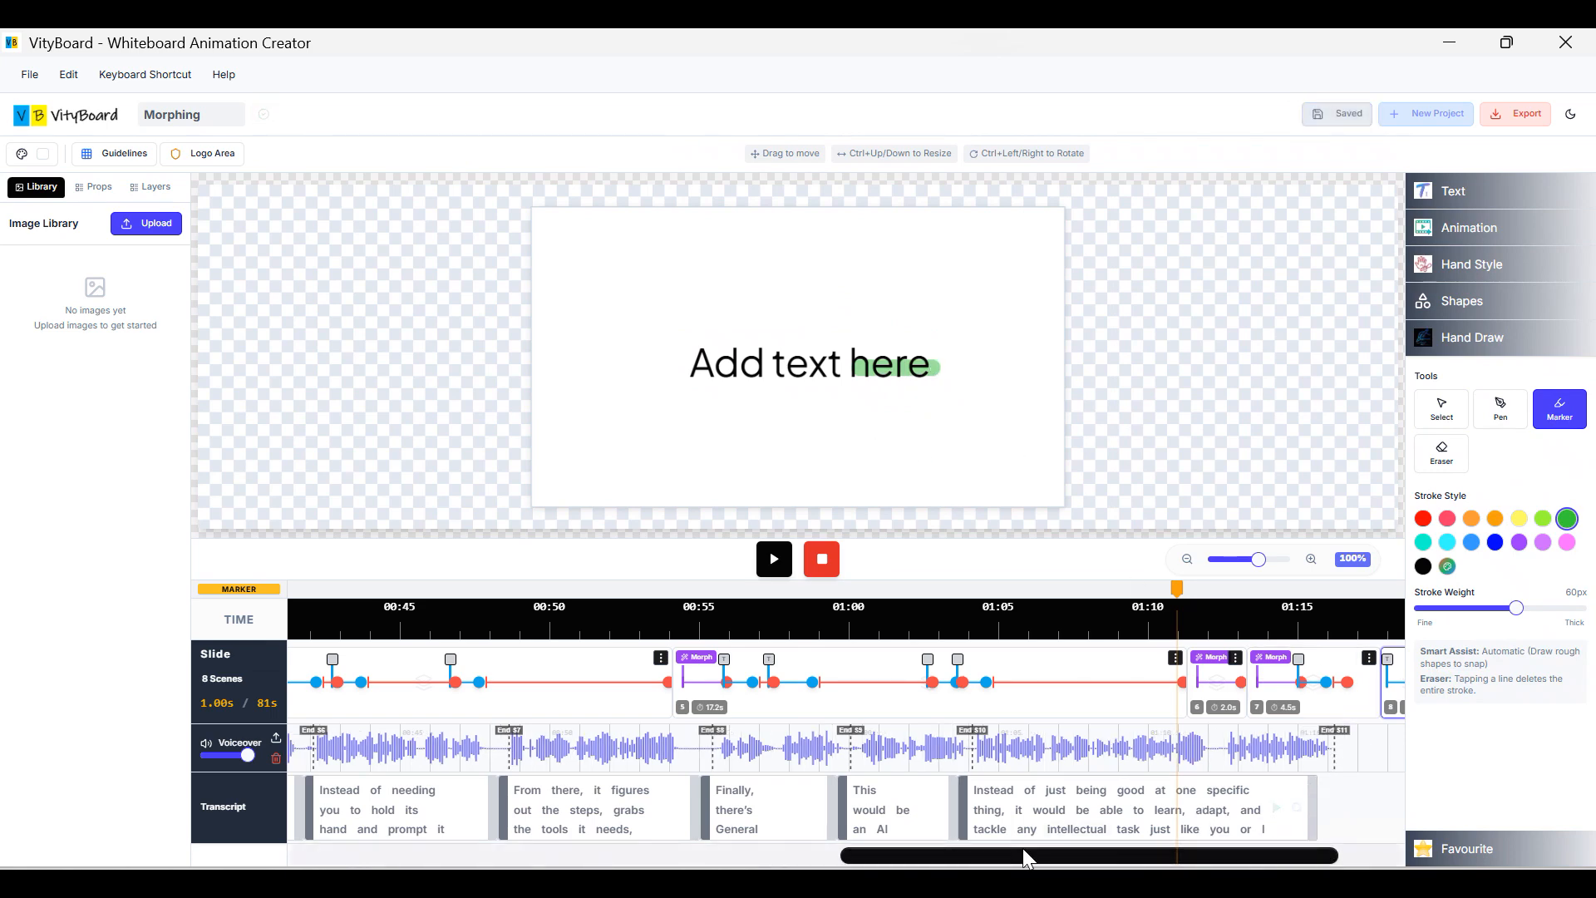
Preview scene 8 from its start, then return to the Select tool.
{"action": "left_click_drag", "start_coordinate": [1023, 848], "coordinate": [1110, 850]}
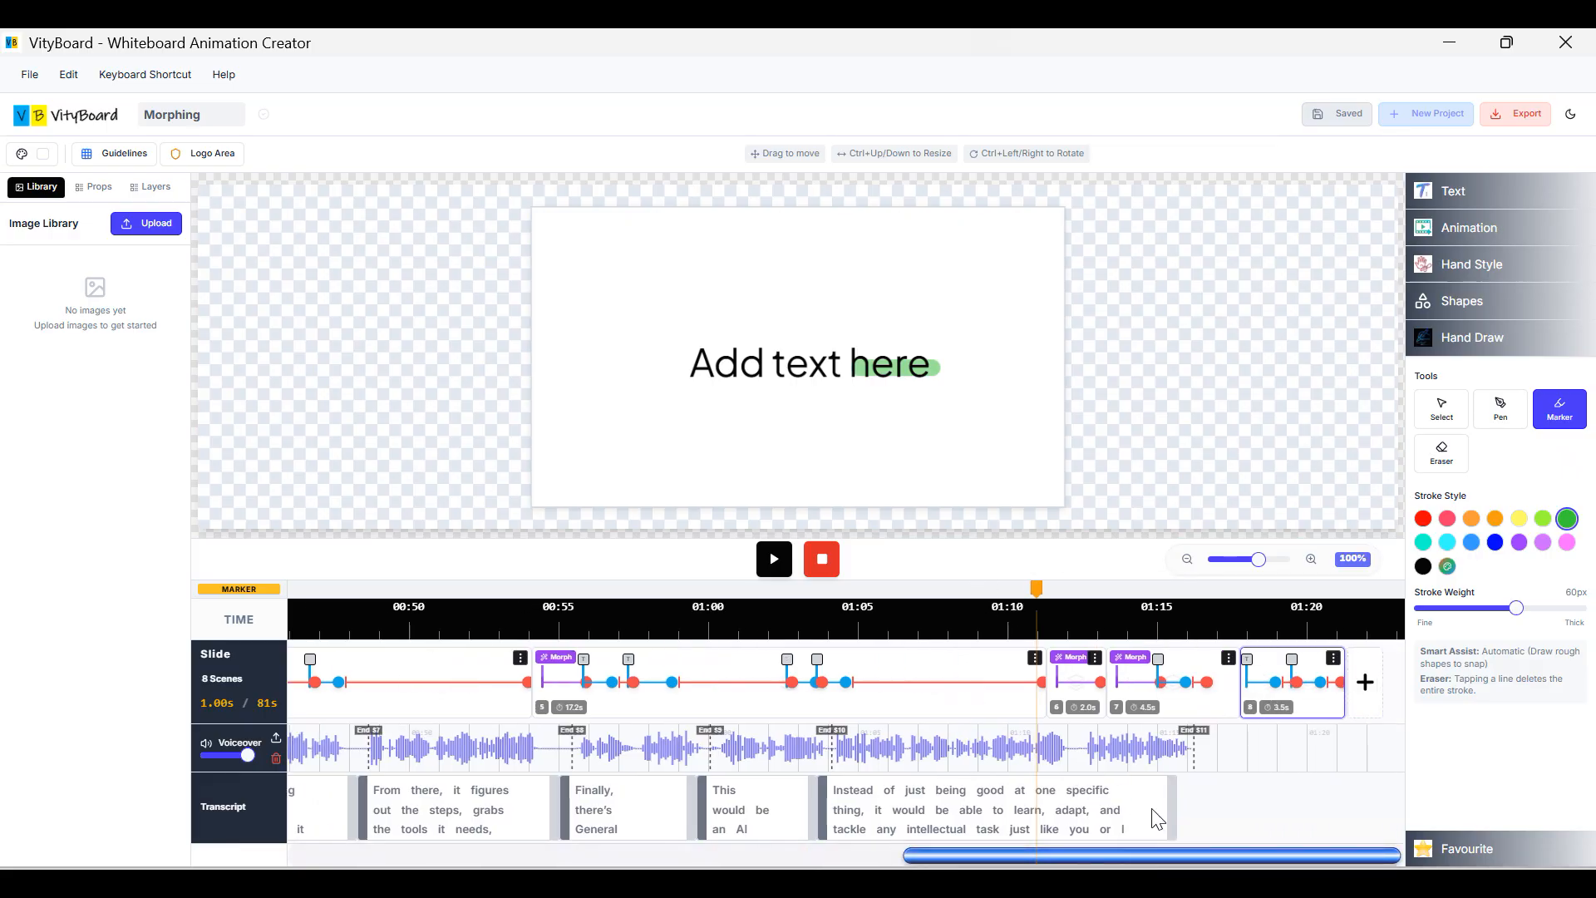
{"action": "left_click", "coordinate": [1306, 698]}
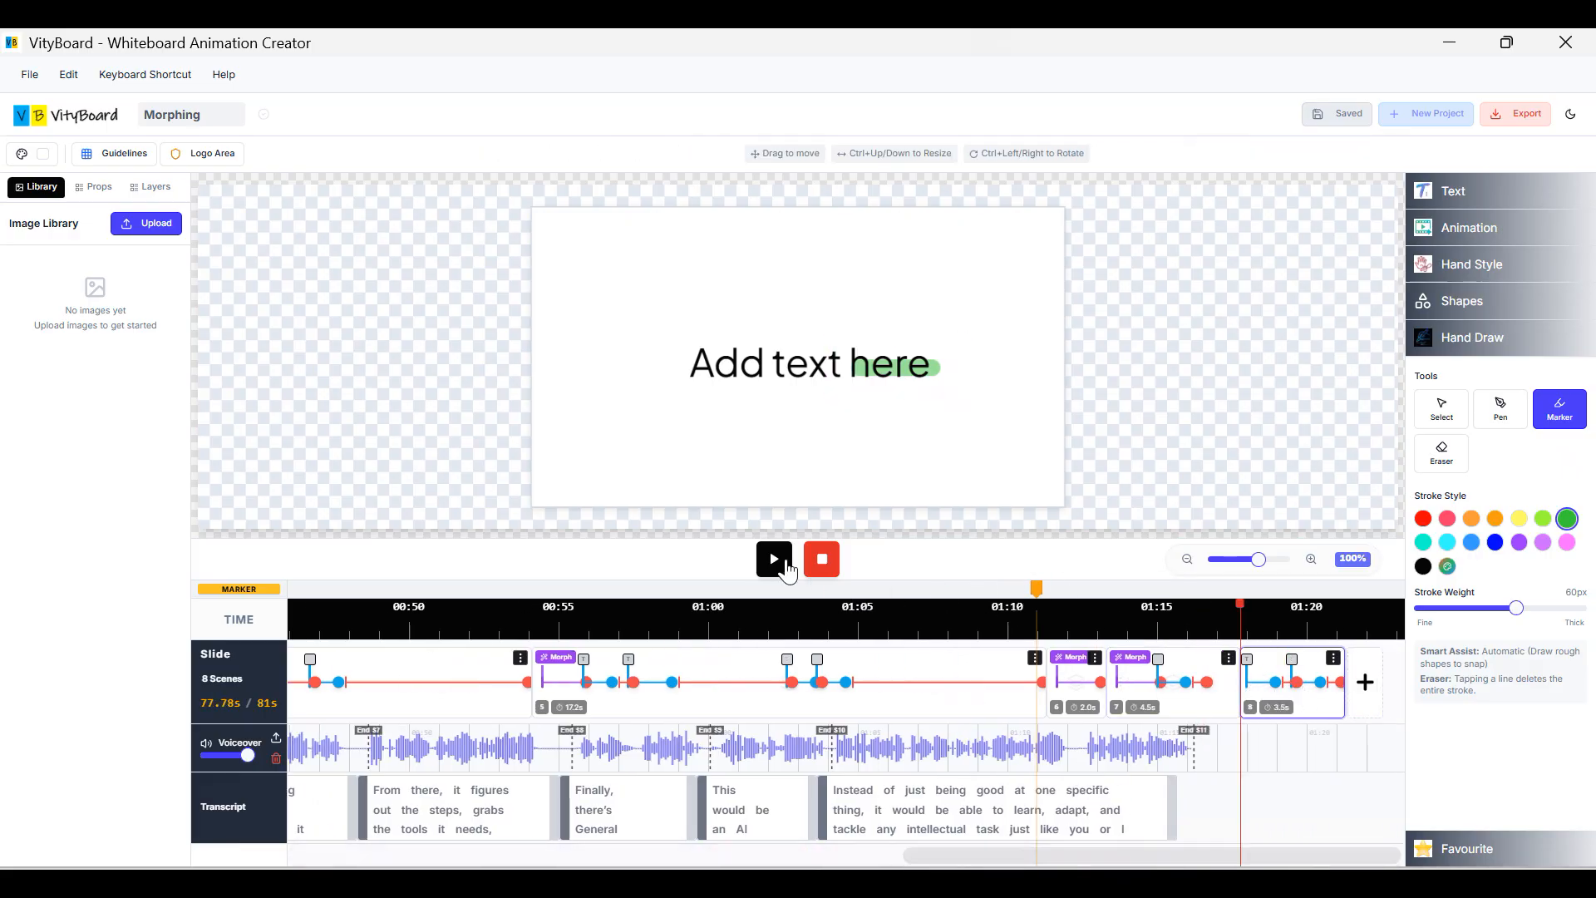
{"action": "left_click", "coordinate": [772, 557]}
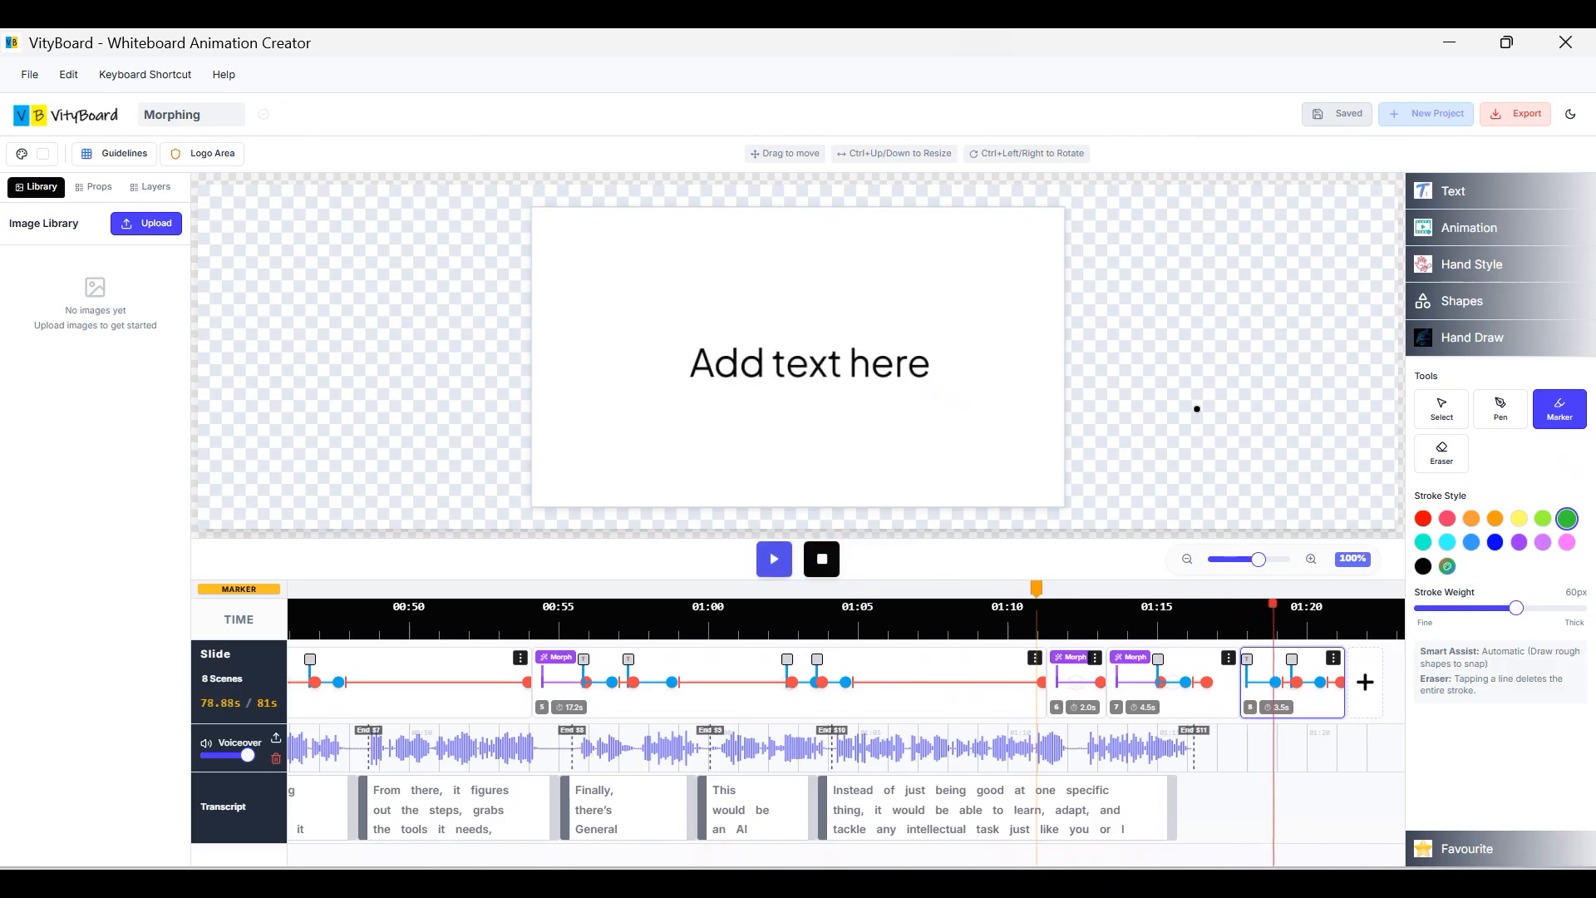
{"action": "left_click", "coordinate": [822, 559]}
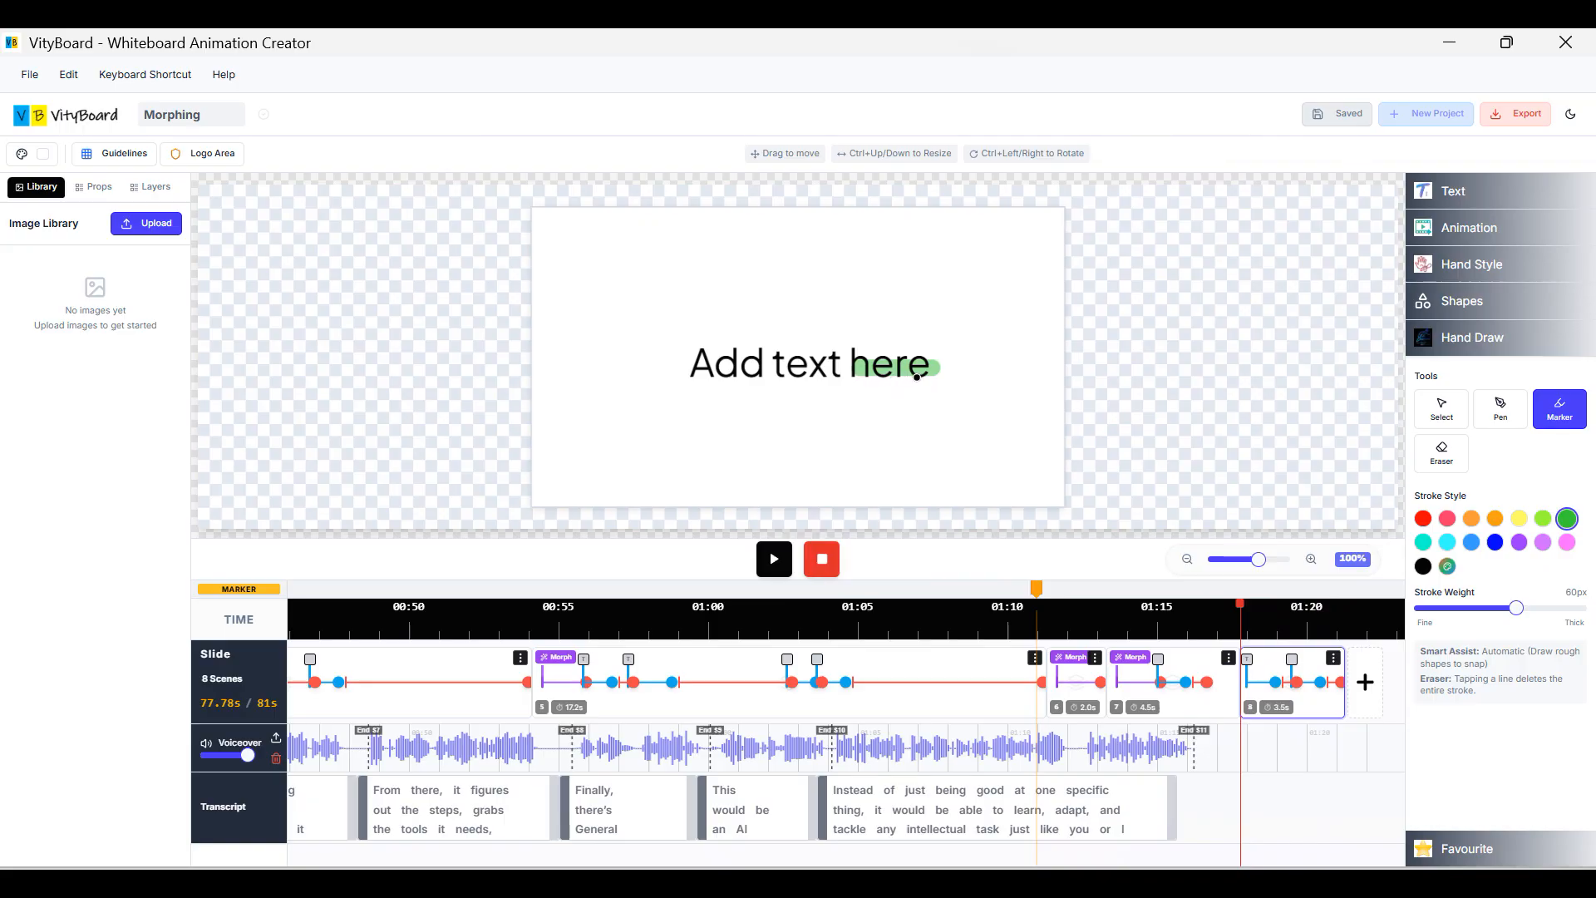
{"action": "left_click", "coordinate": [1431, 415]}
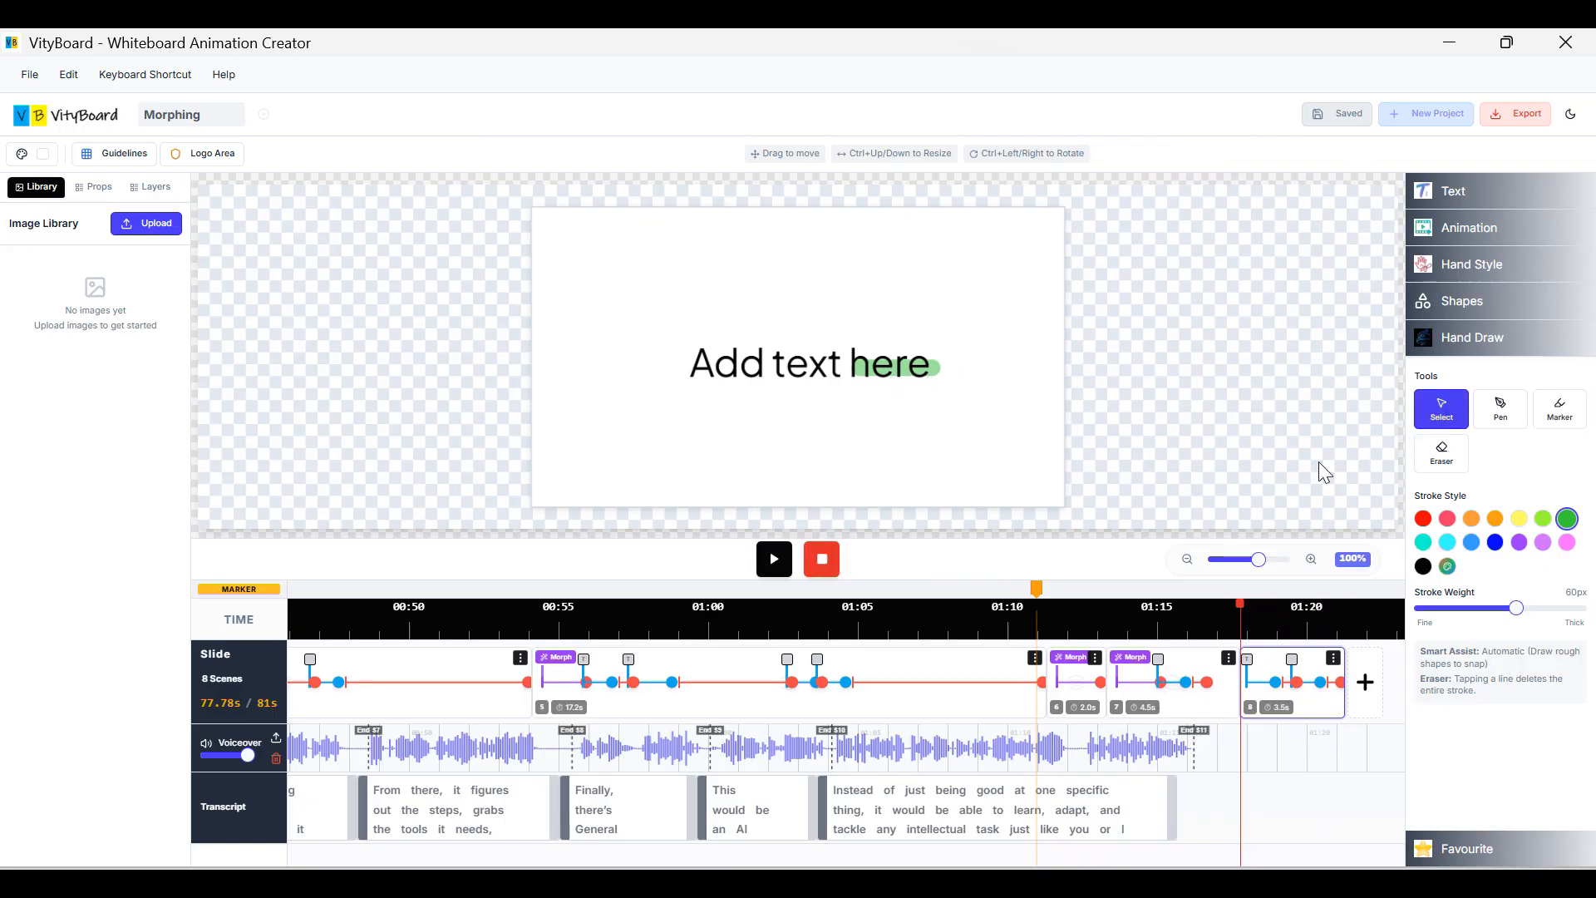
Nudge the green stroke slightly right and set its entrance animation to Sketch.
{"action": "left_click", "coordinate": [942, 383]}
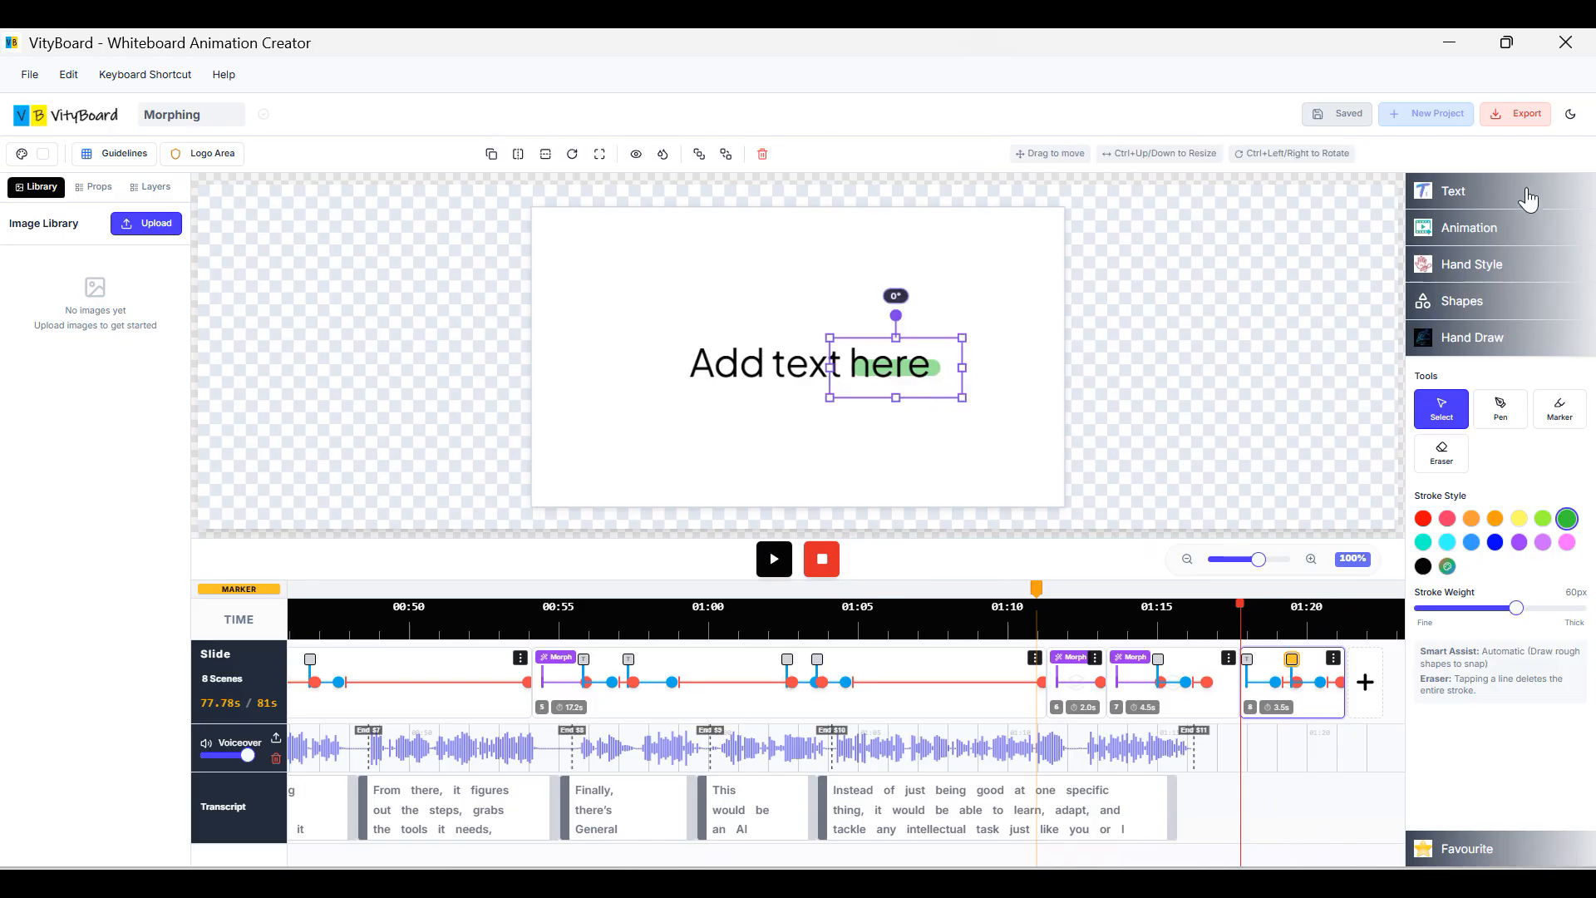
{"action": "left_click", "coordinate": [1492, 281]}
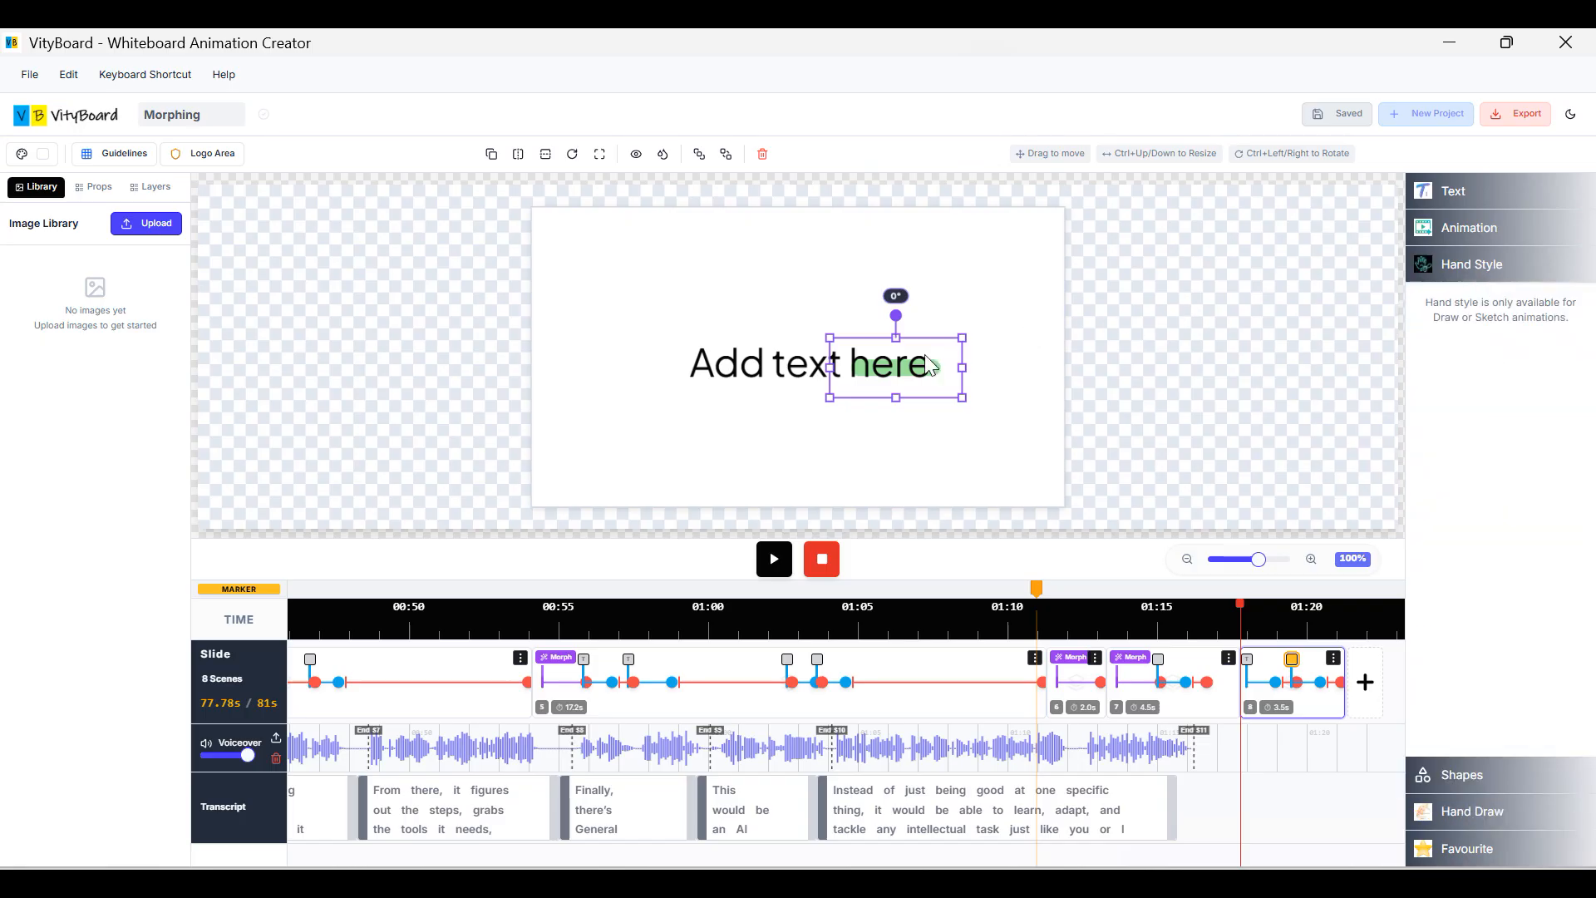
{"action": "left_click_drag", "start_coordinate": [941, 372], "coordinate": [944, 376]}
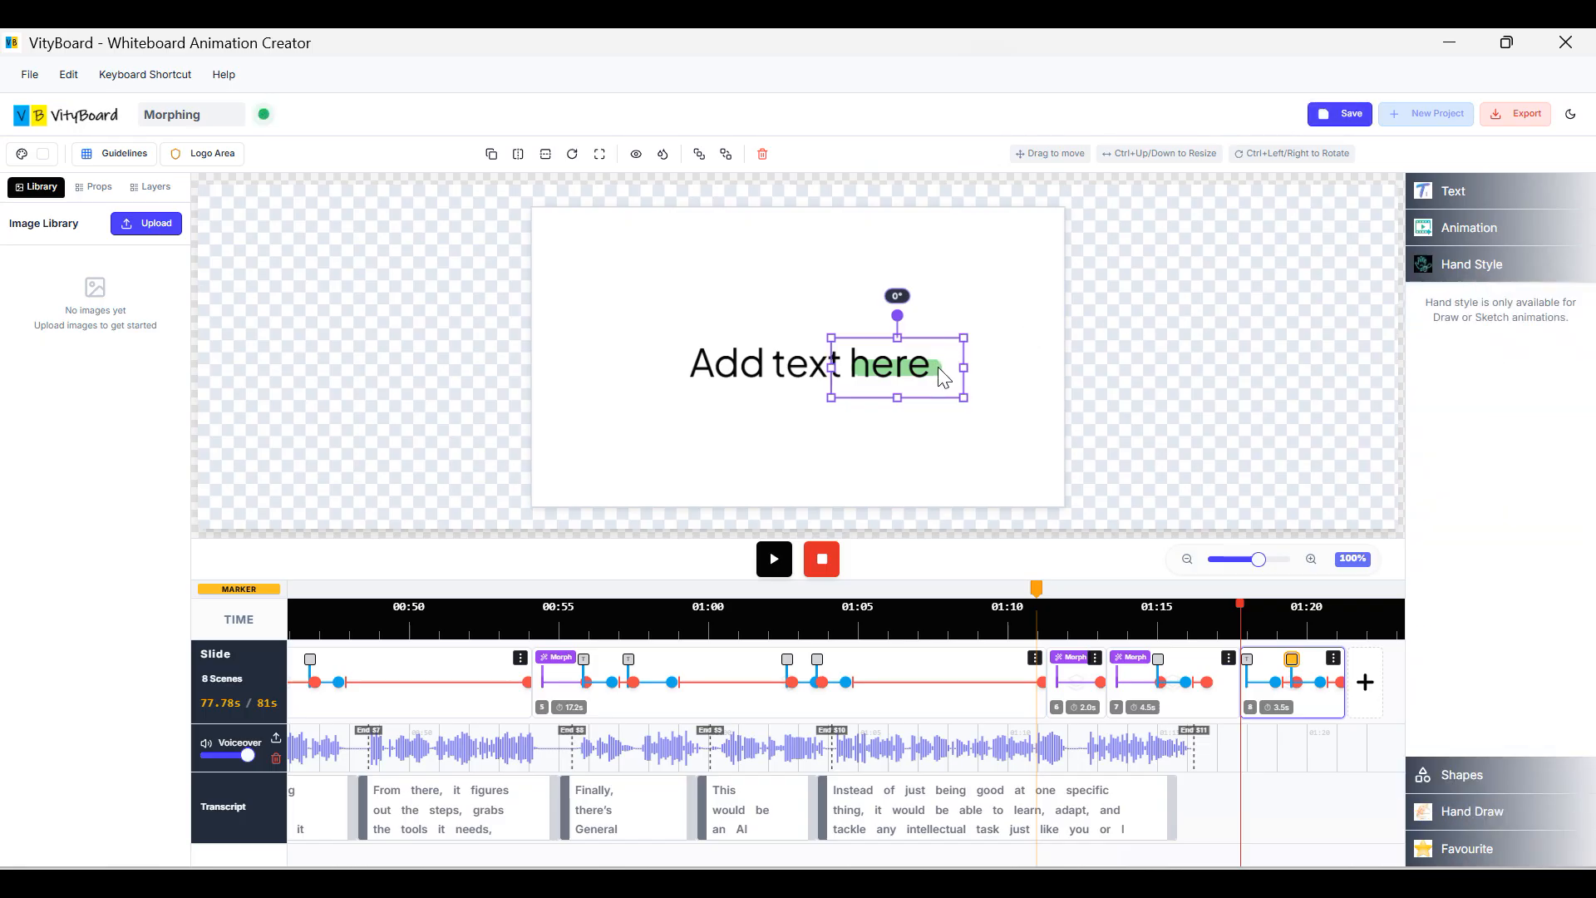
{"action": "left_click", "coordinate": [1486, 241]}
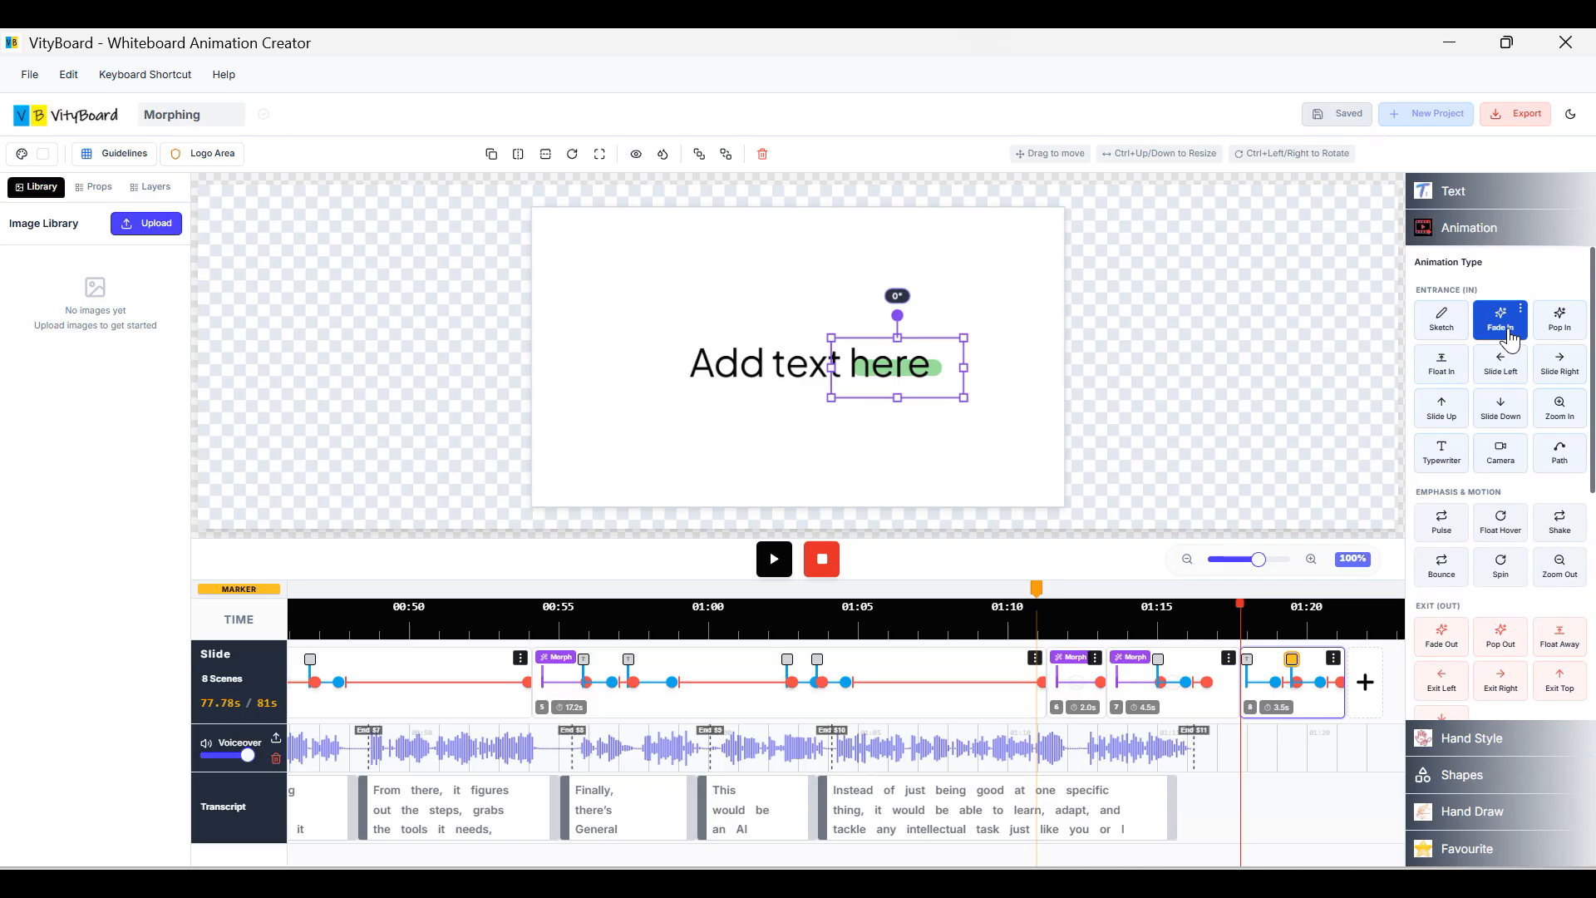
{"action": "left_click", "coordinate": [1449, 334]}
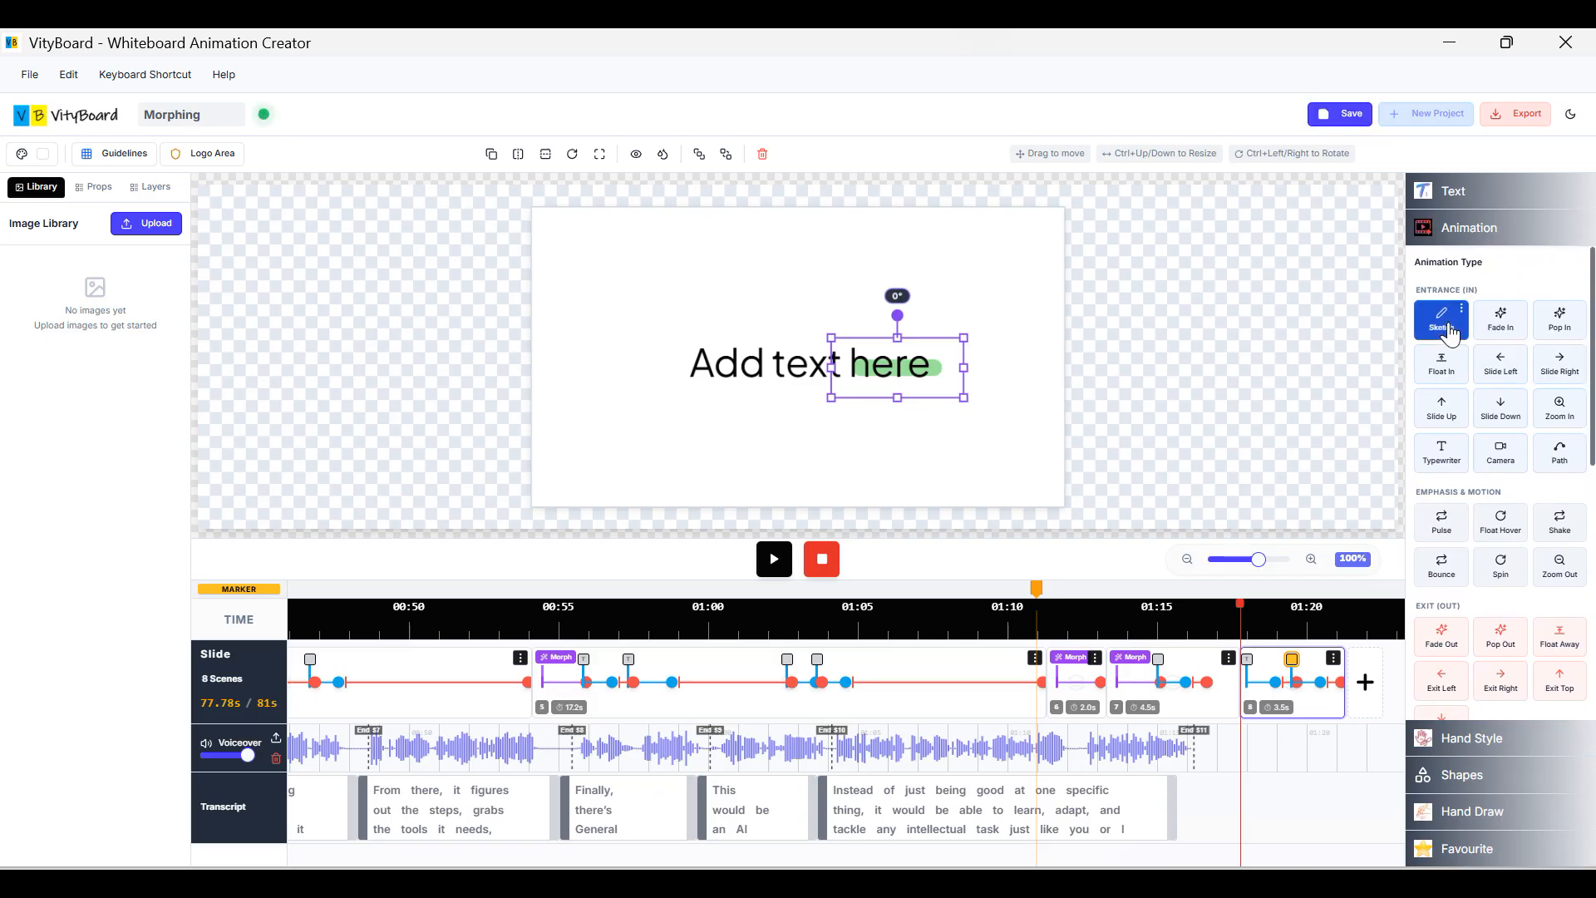
{"action": "left_click", "coordinate": [1475, 239]}
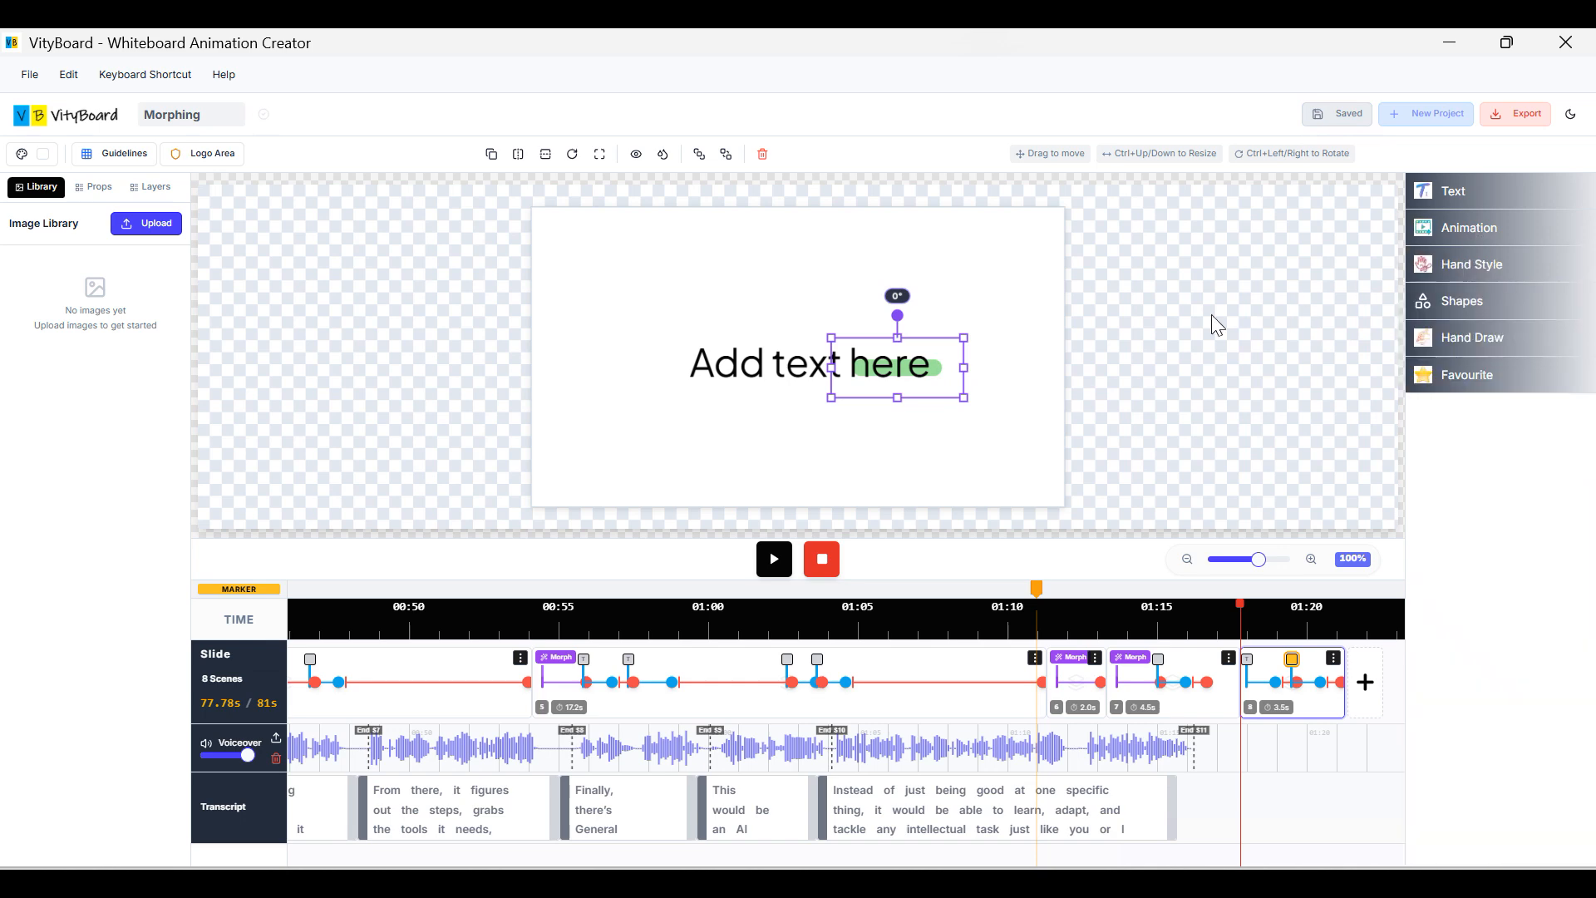
{"action": "left_click", "coordinate": [1458, 266]}
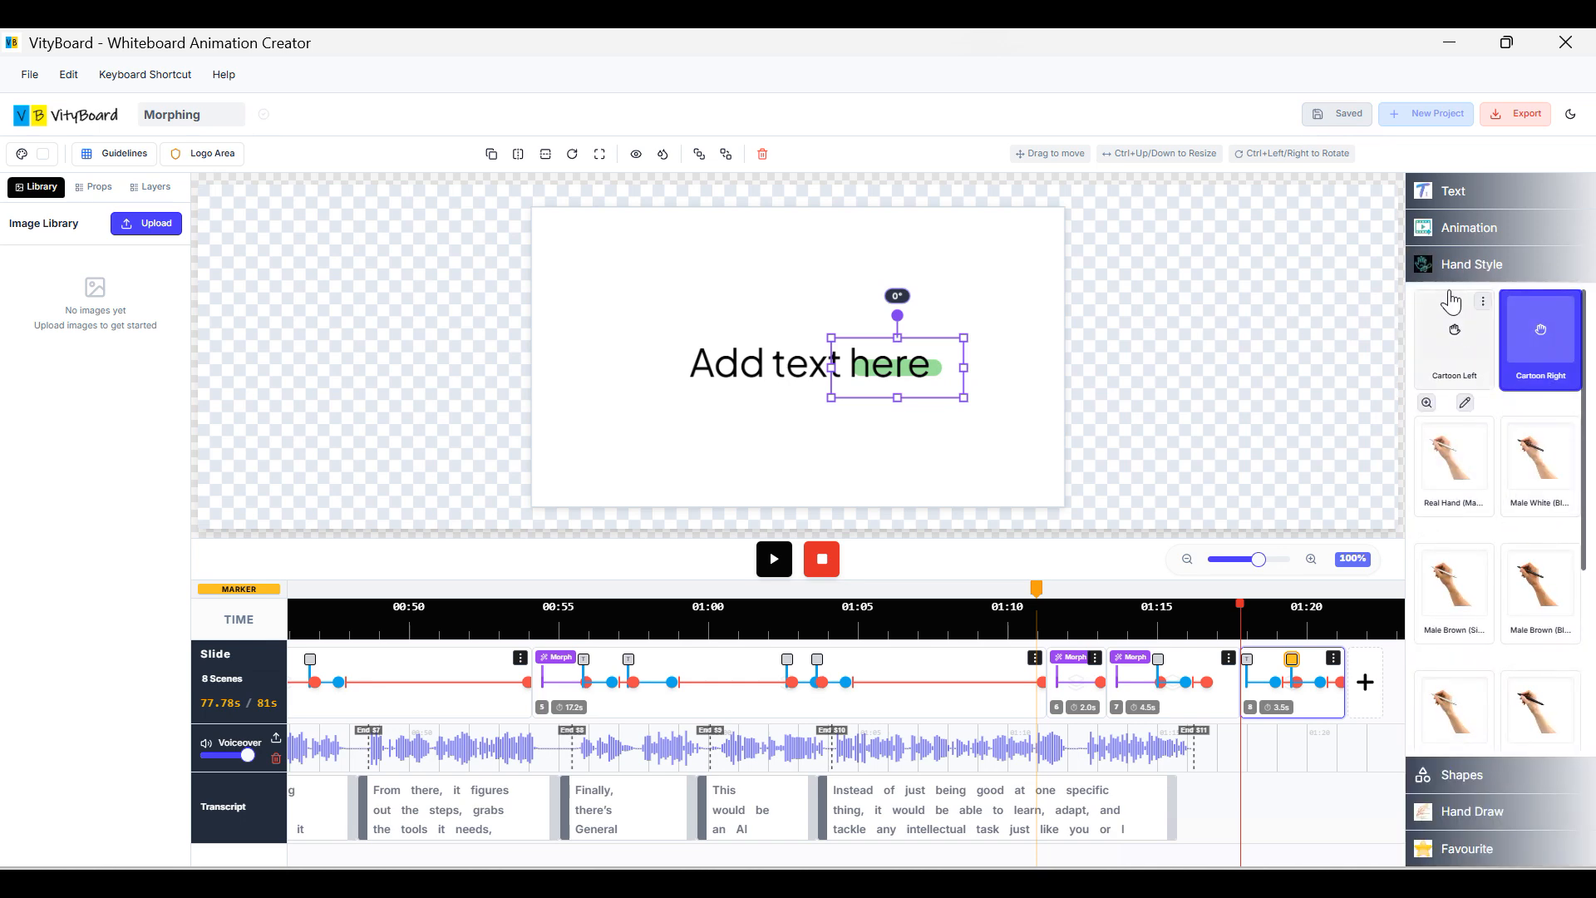
{"action": "left_click", "coordinate": [1460, 241]}
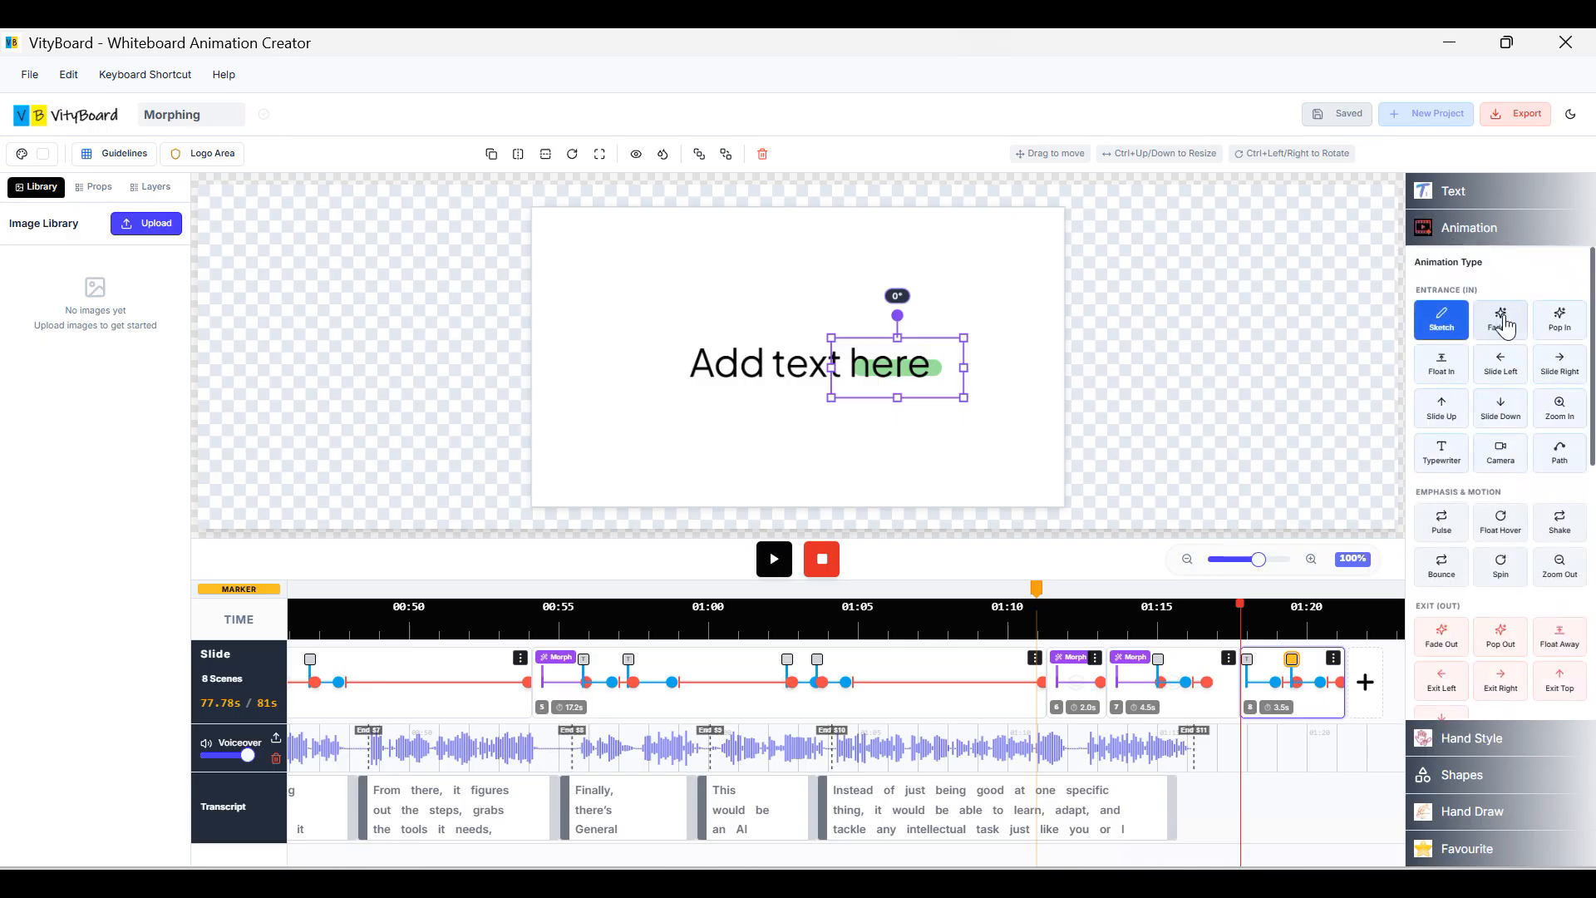
{"action": "left_click", "coordinate": [1466, 245]}
{"action": "left_click", "coordinate": [1469, 266]}
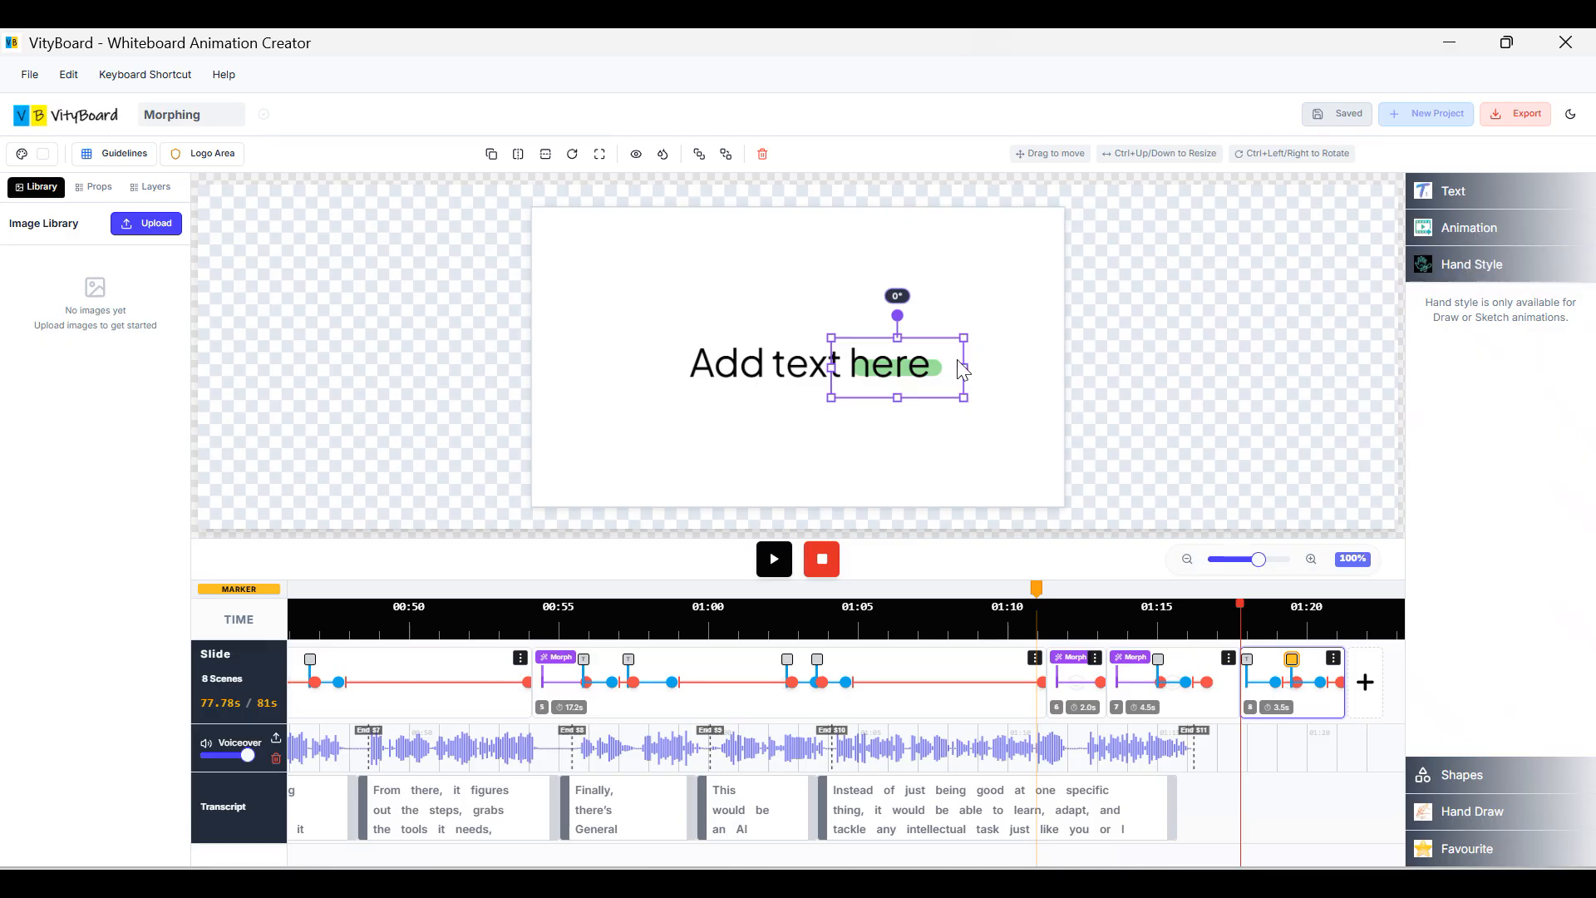
{"action": "left_click", "coordinate": [1512, 237]}
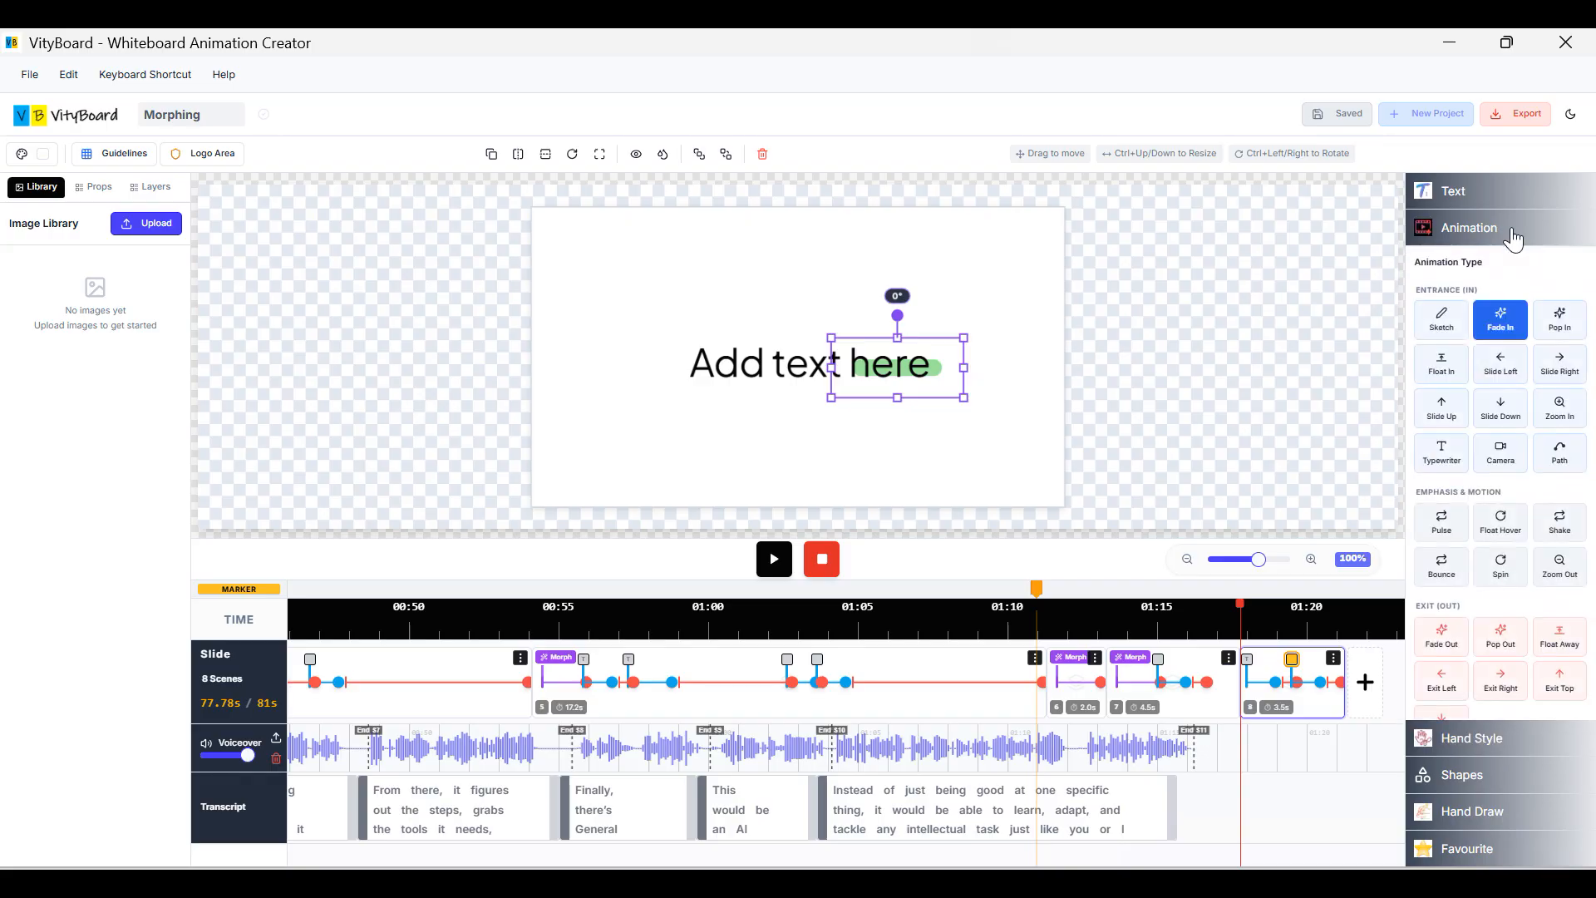
{"action": "left_click", "coordinate": [1446, 327]}
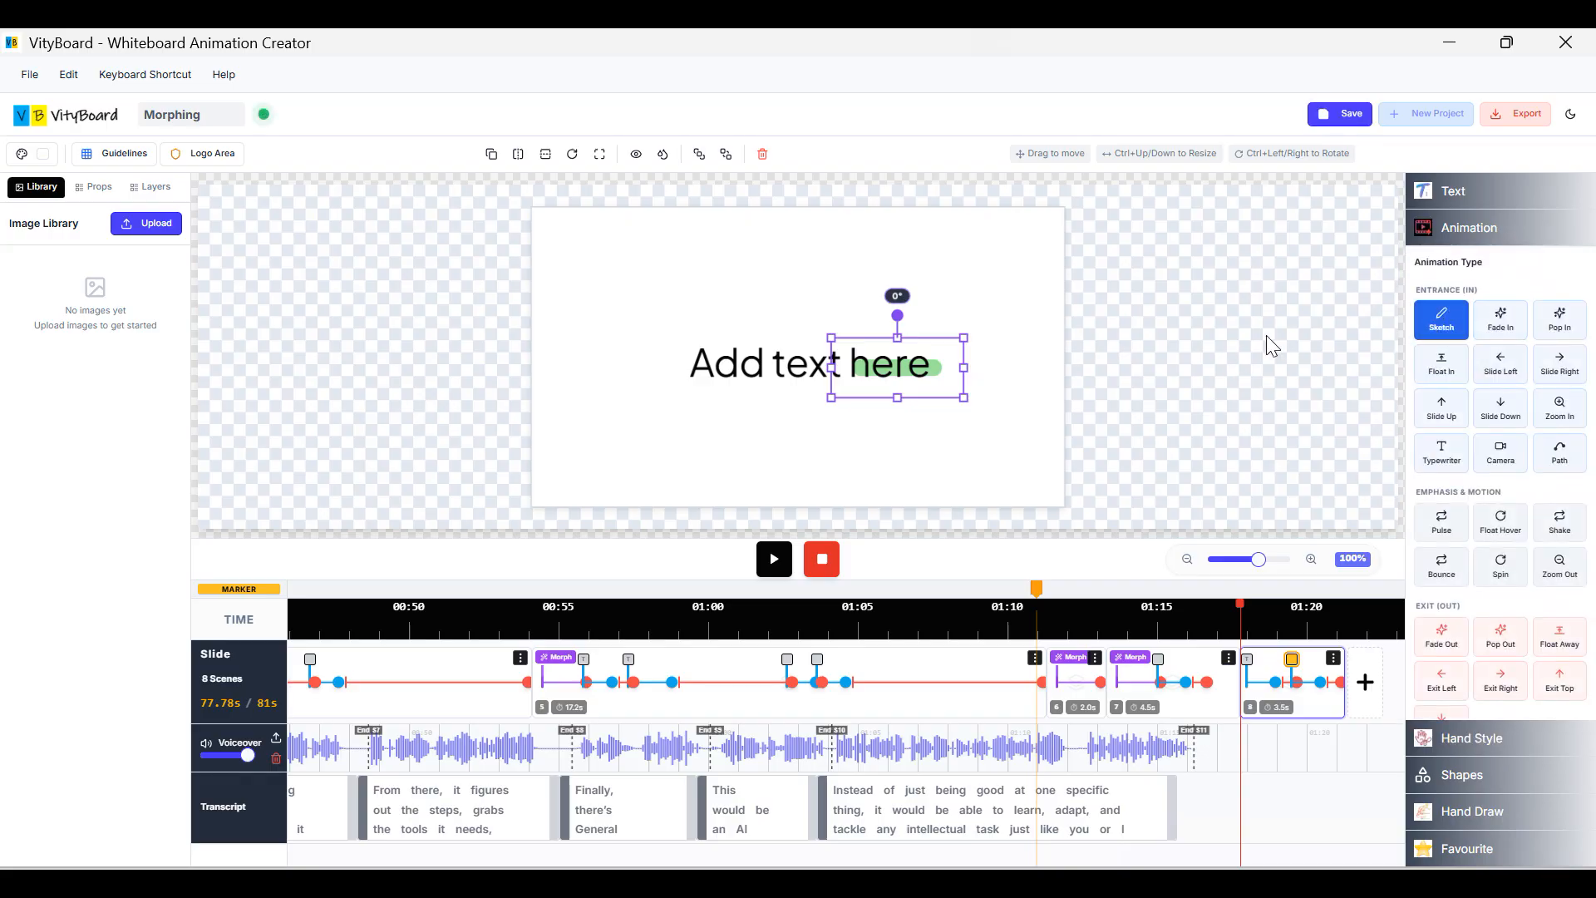
Give the stroke the Male White drawing hand and preview the slide's animation.
{"action": "left_click", "coordinate": [1469, 231]}
{"action": "left_click", "coordinate": [1484, 263]}
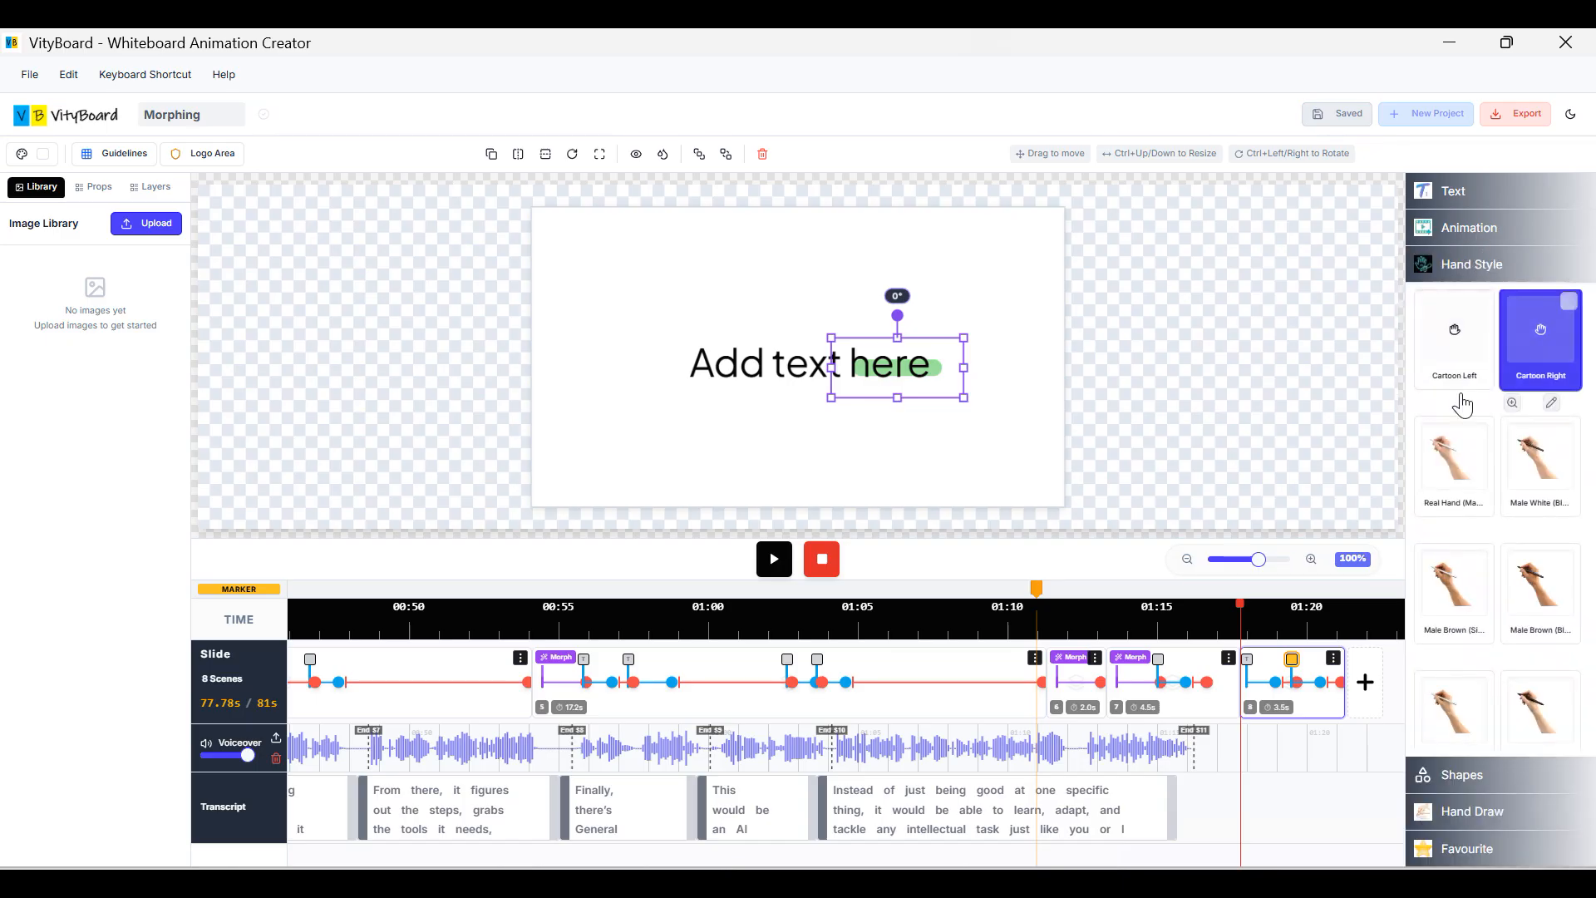
{"action": "left_click", "coordinate": [1529, 486]}
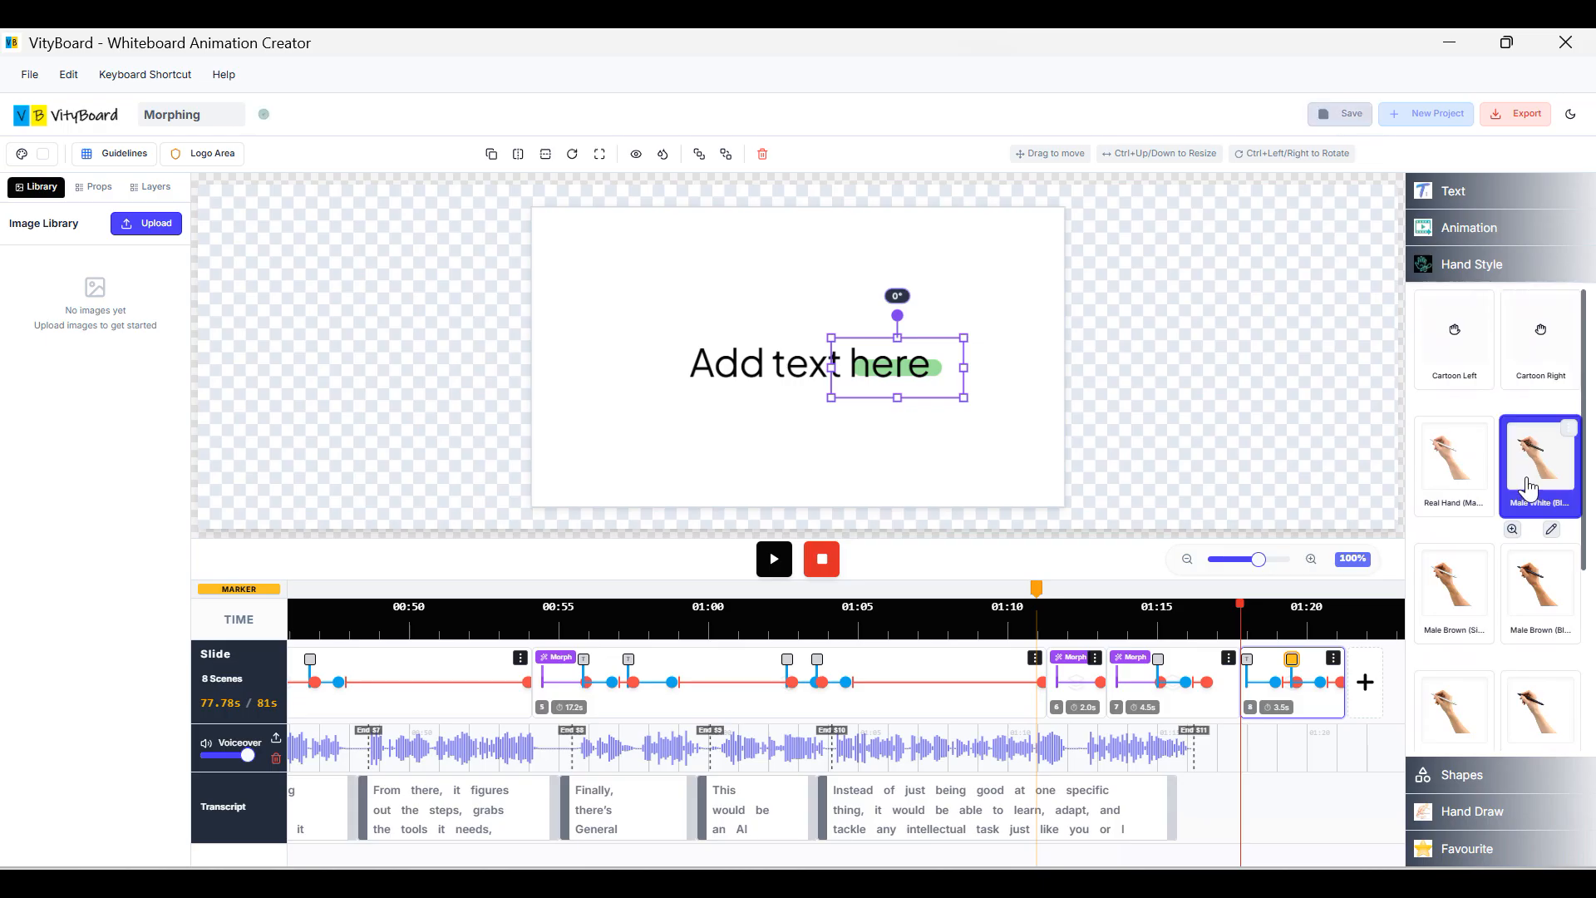
{"action": "left_click", "coordinate": [1085, 440]}
{"action": "left_click", "coordinate": [817, 390]}
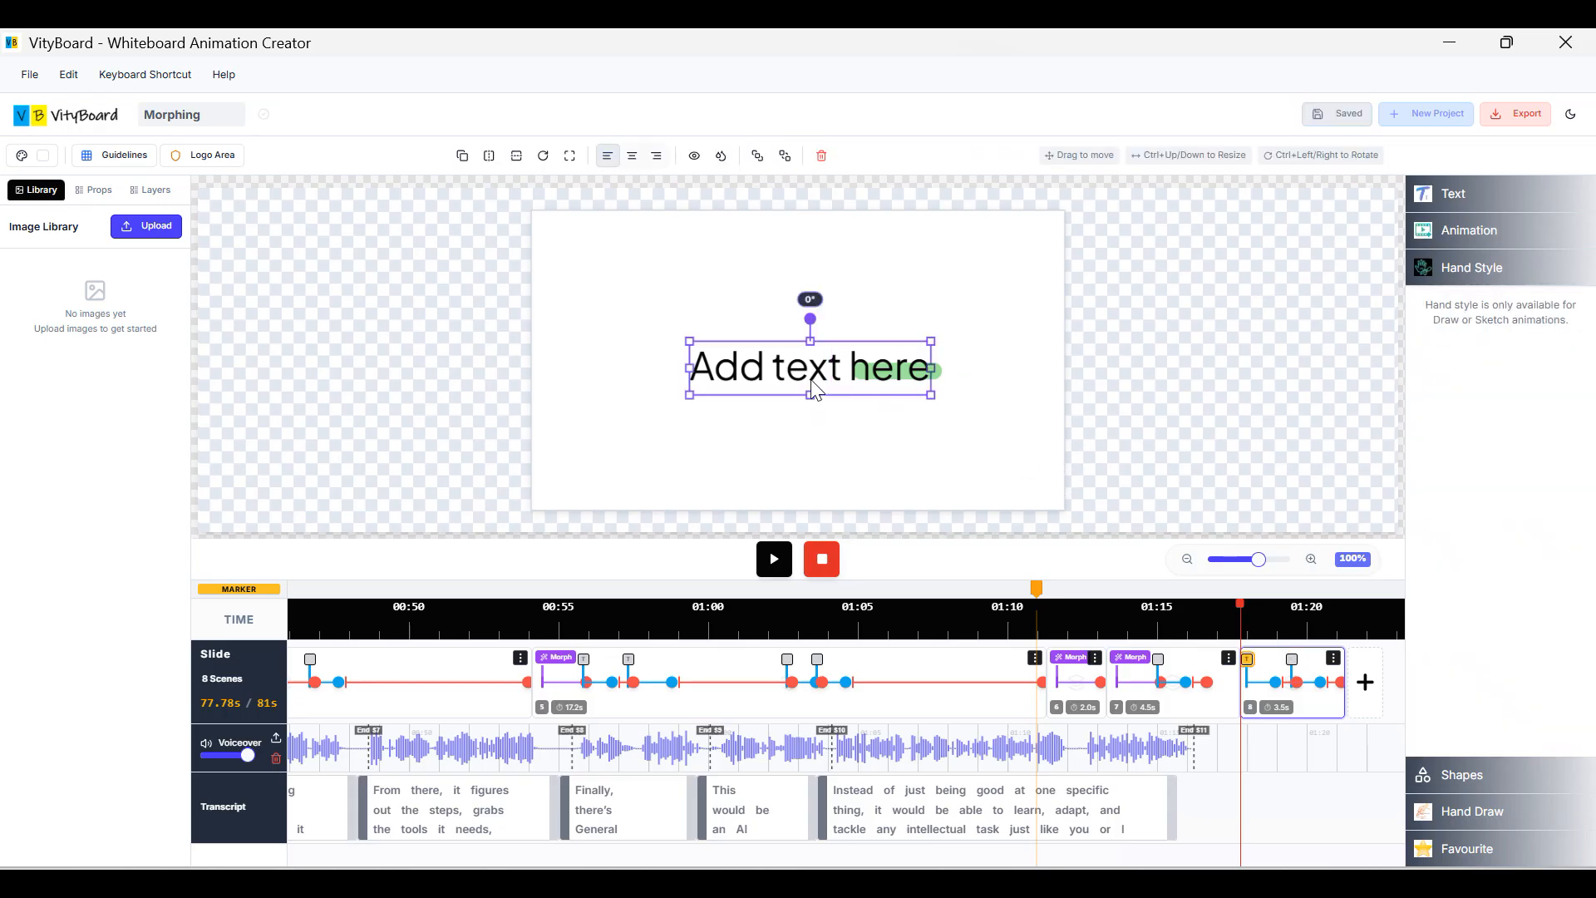
{"action": "left_click", "coordinate": [775, 564]}
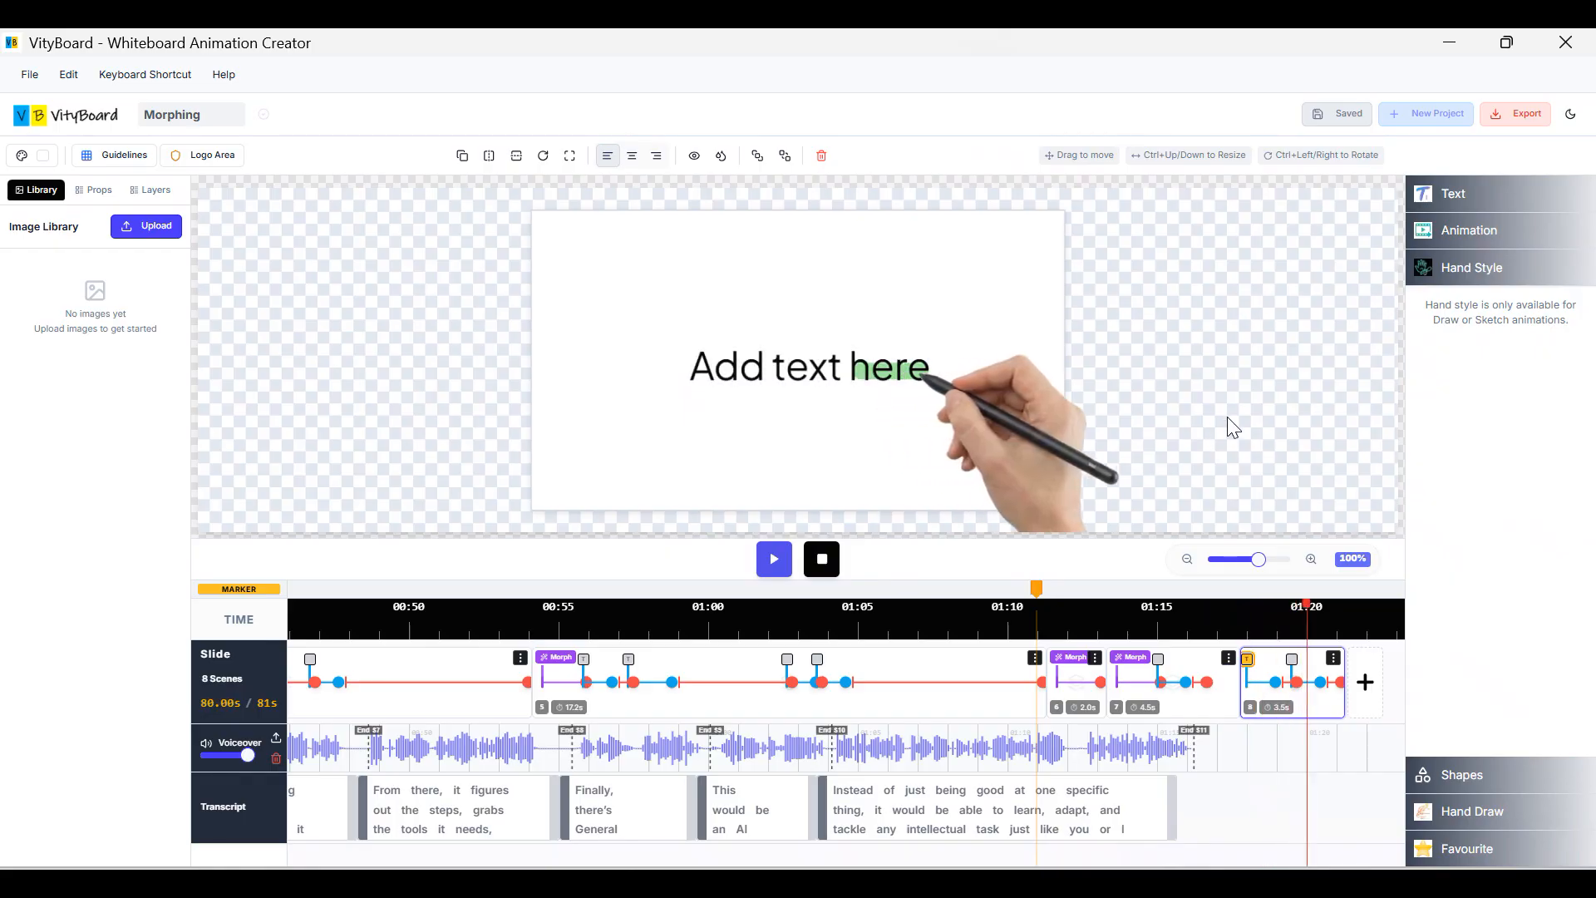
{"action": "left_click", "coordinate": [821, 561]}
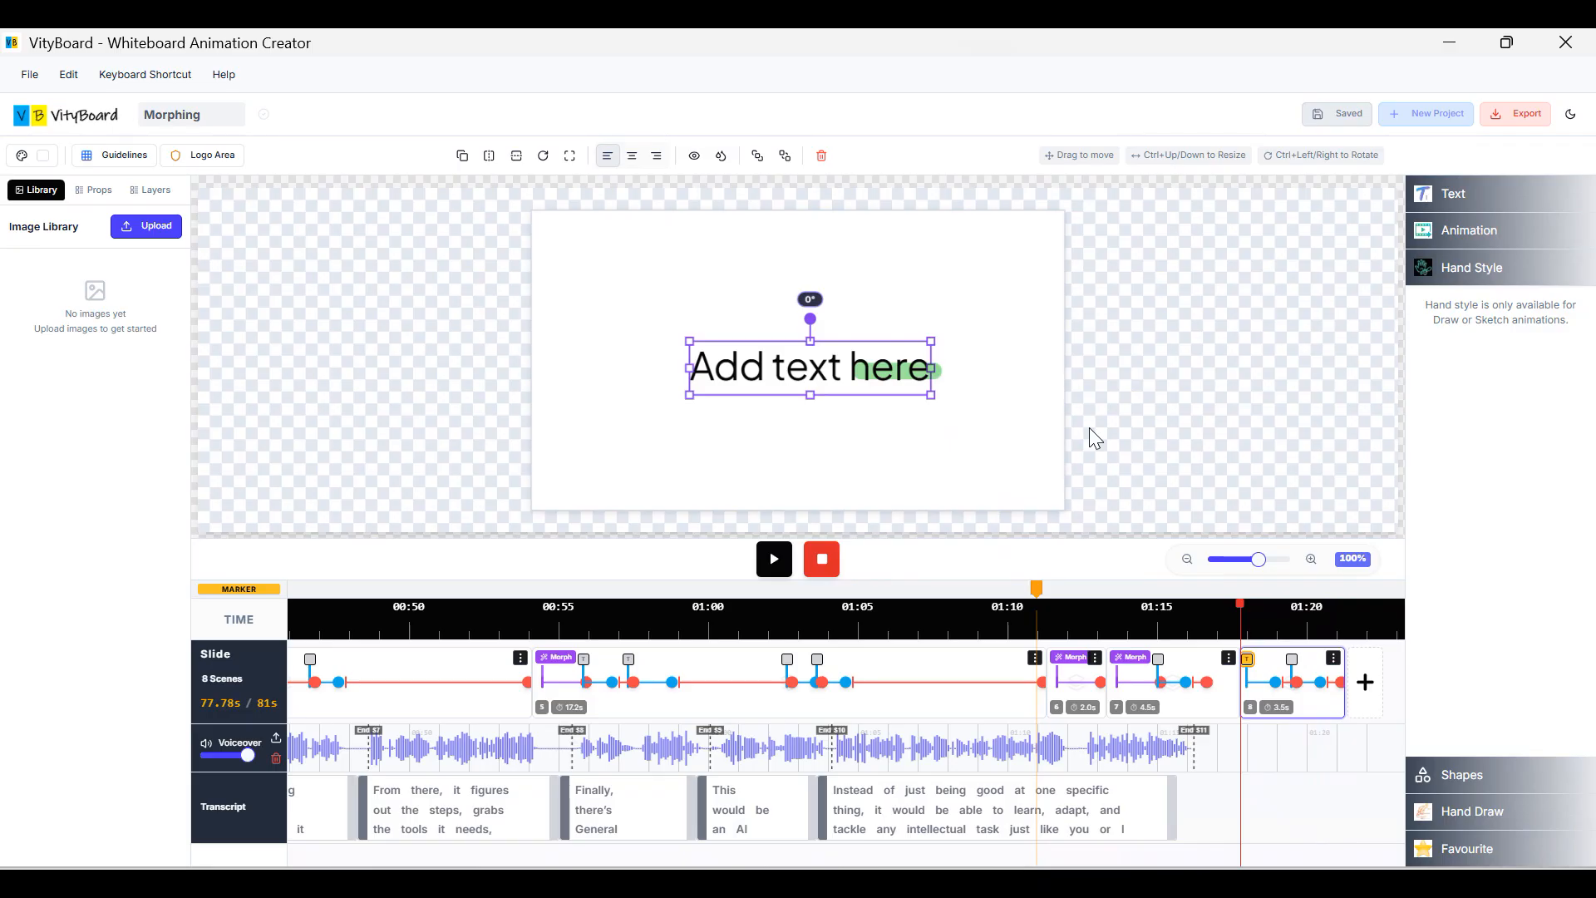
{"action": "left_click", "coordinate": [1089, 427]}
Delete scene 8 via its options menu and confirm, leaving 7 scenes.
{"action": "left_click", "coordinate": [1334, 660]}
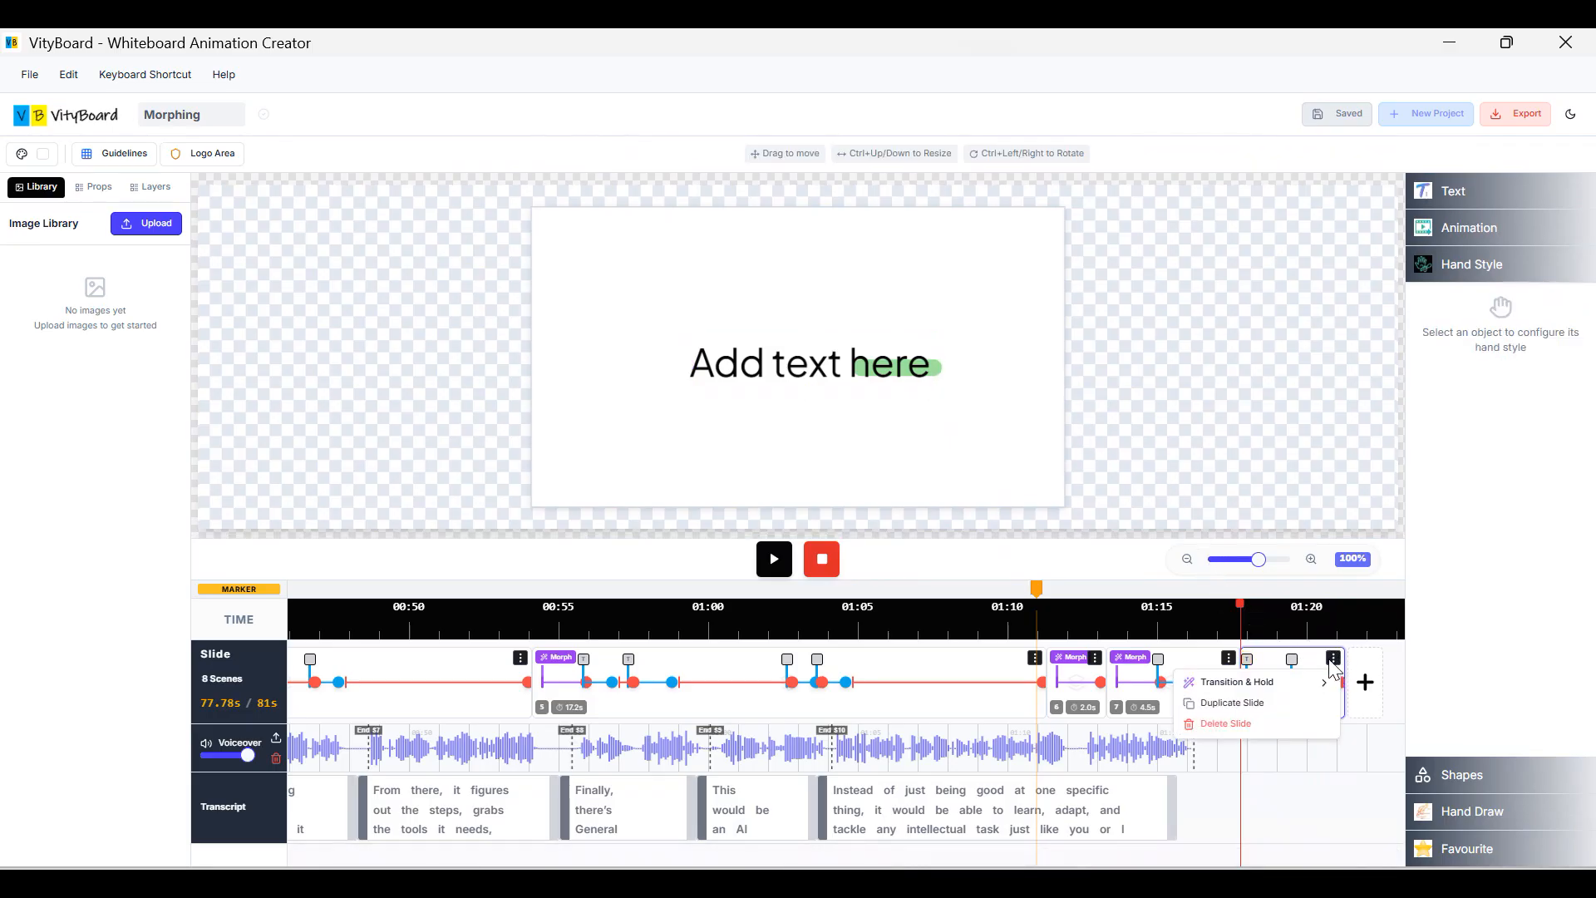
{"action": "left_click", "coordinate": [1237, 725]}
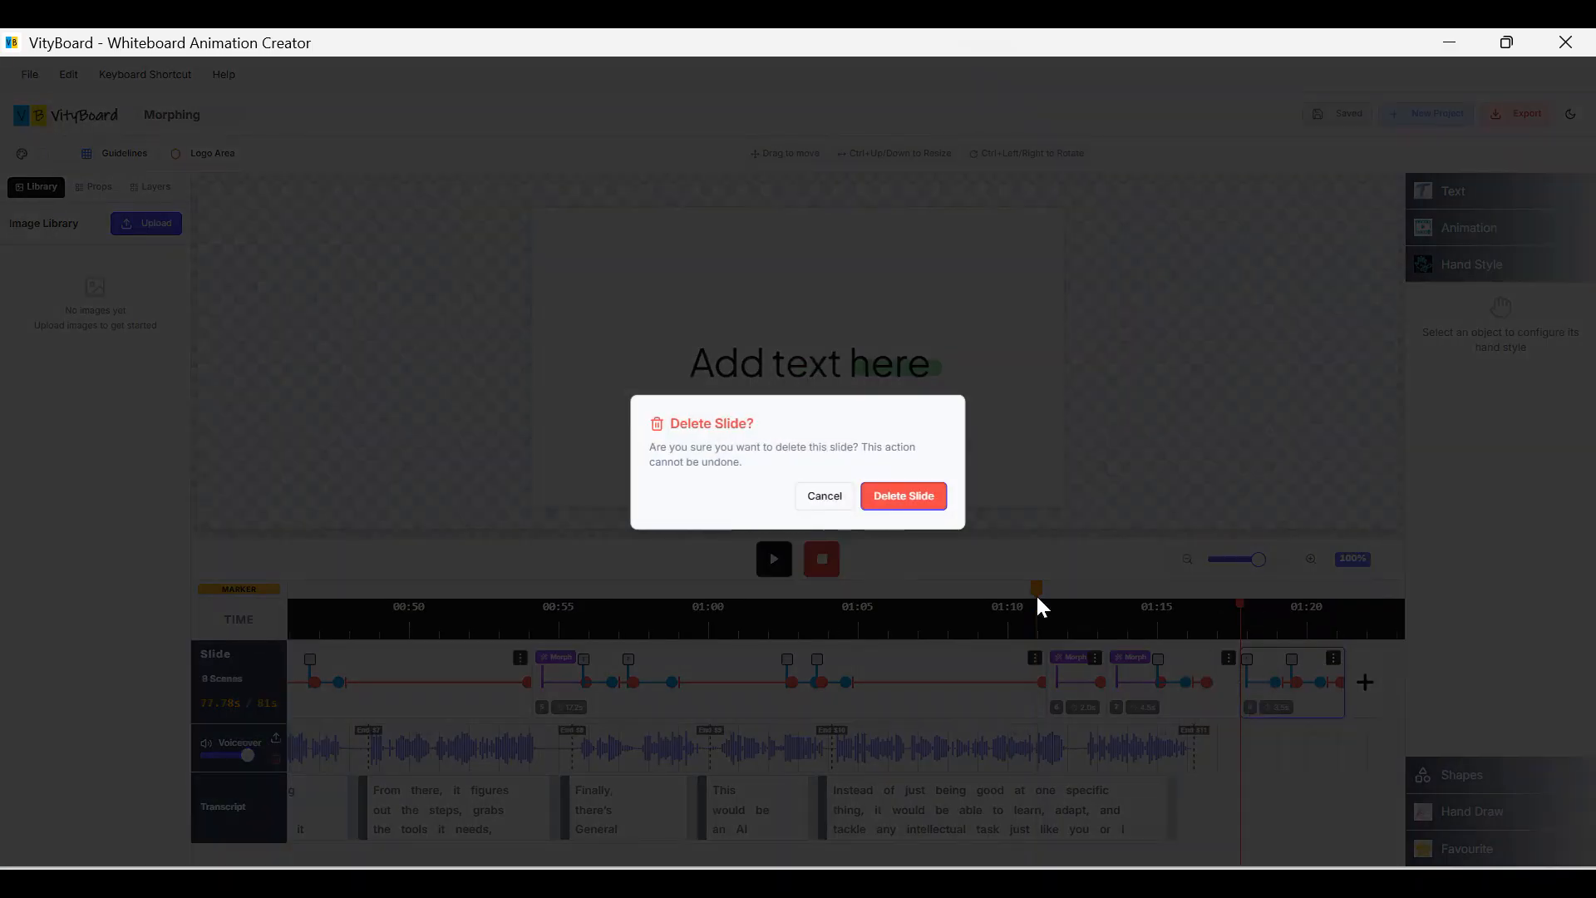
{"action": "left_click", "coordinate": [939, 510]}
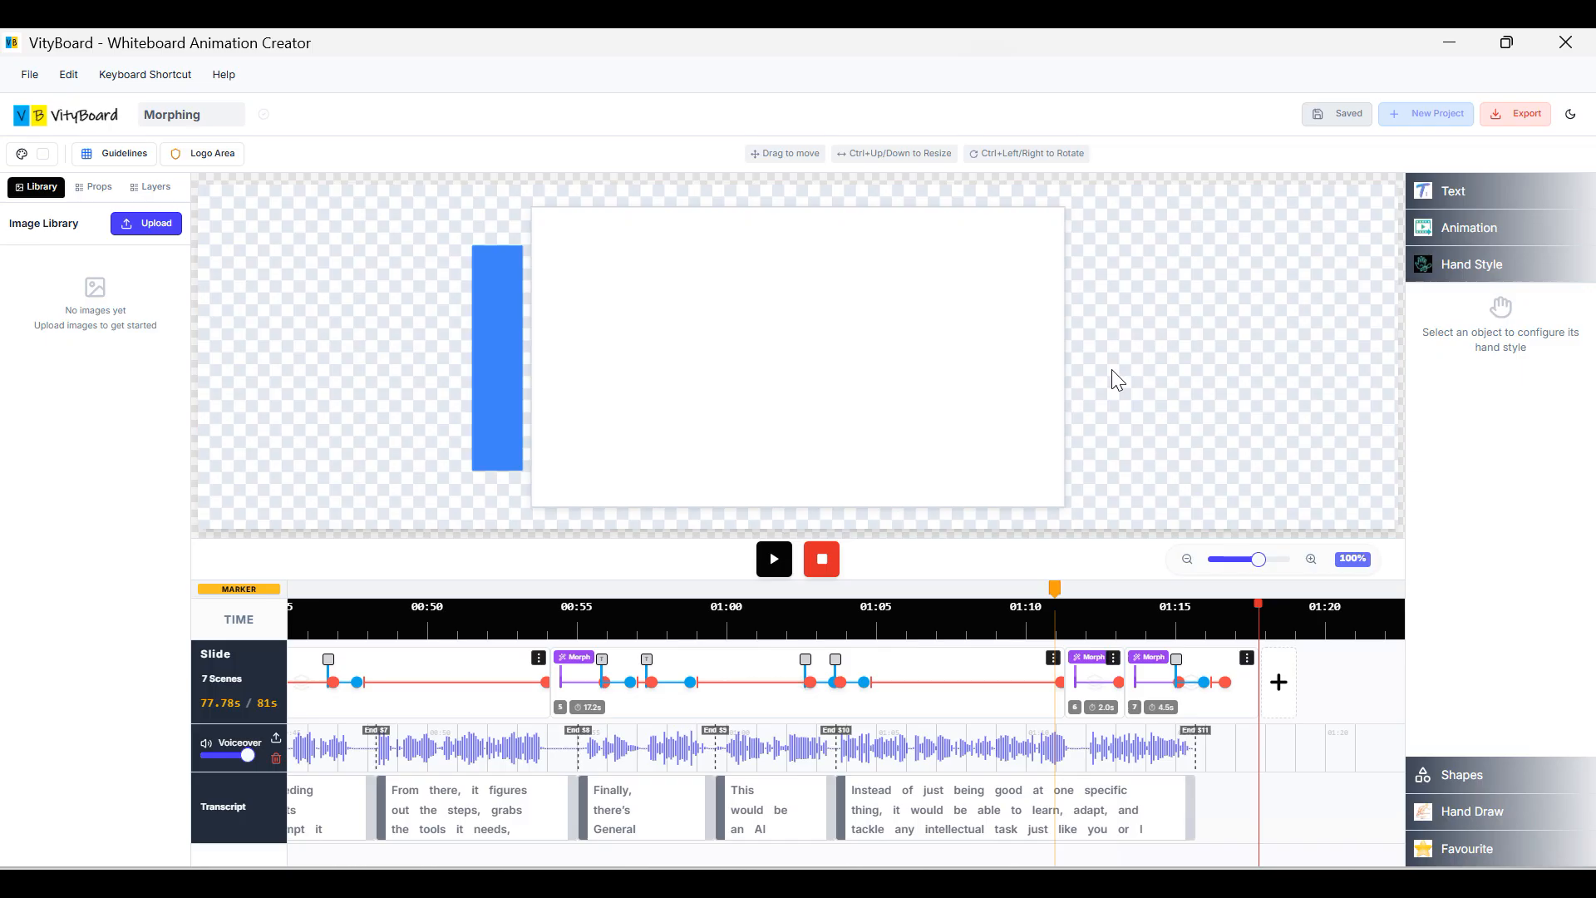
Render the animation as a 1080p MP4 and download it.
{"action": "left_click", "coordinate": [1511, 116]}
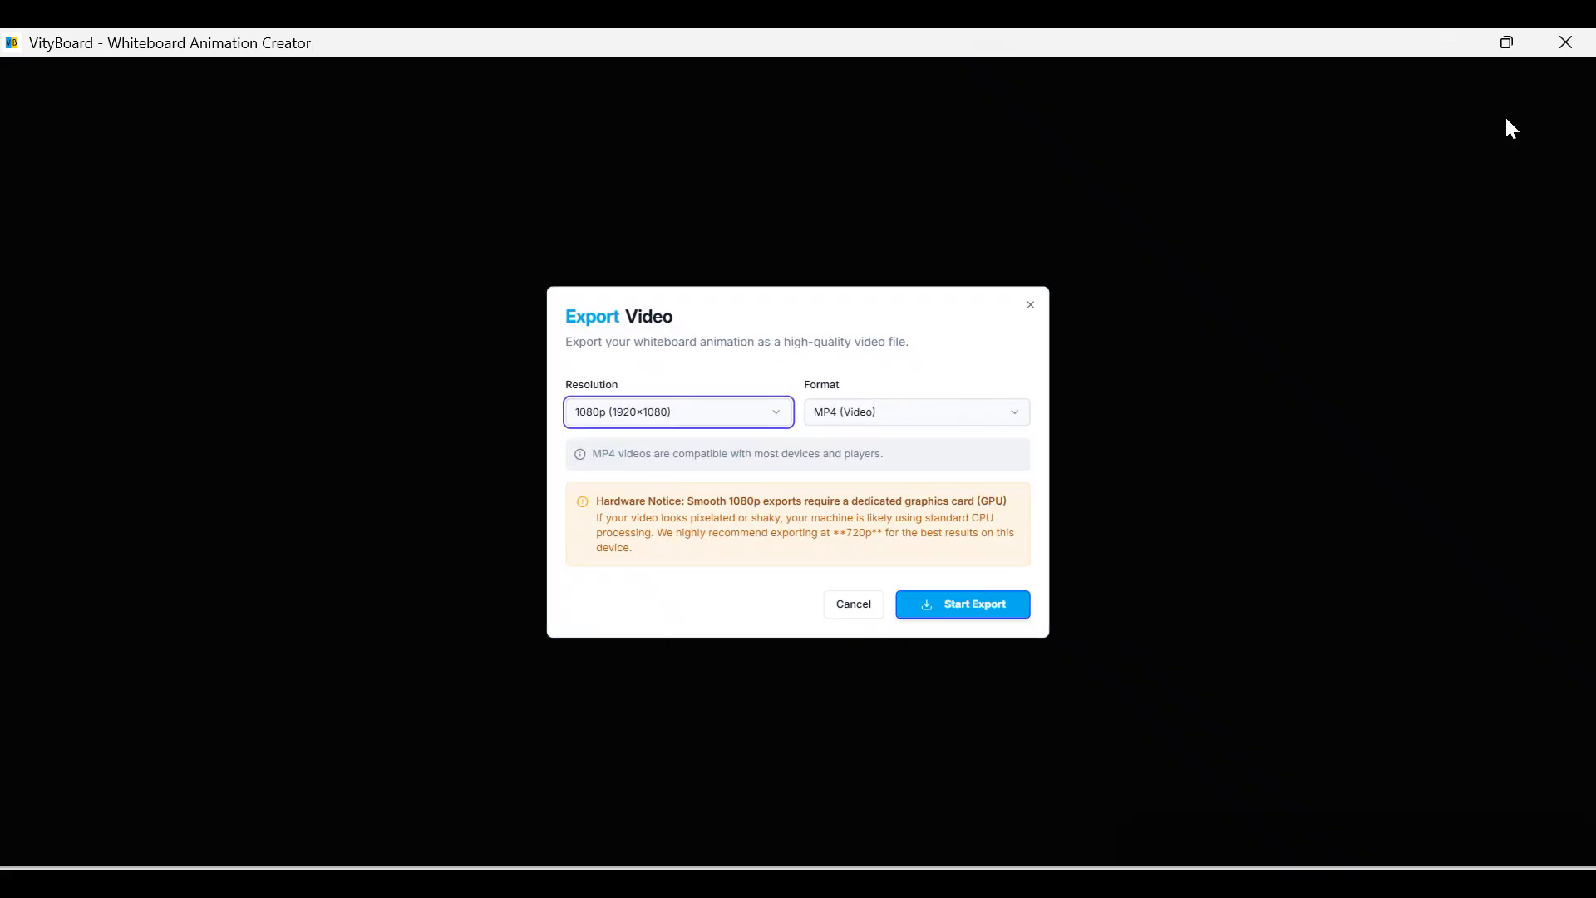
{"action": "left_click", "coordinate": [1002, 610]}
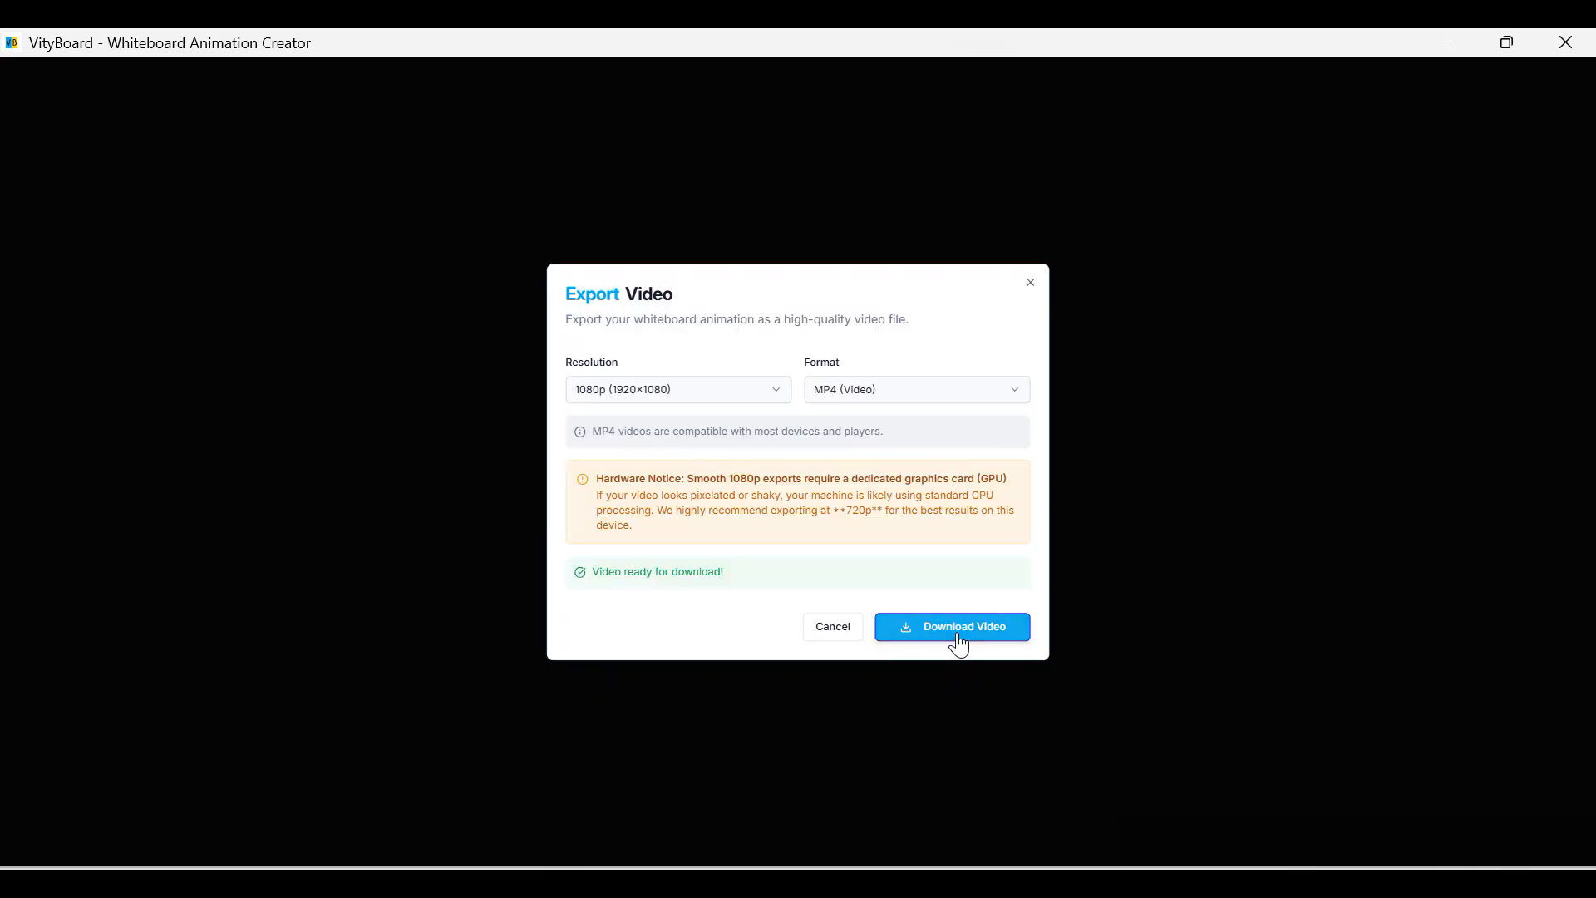
{"action": "left_click", "coordinate": [958, 640]}
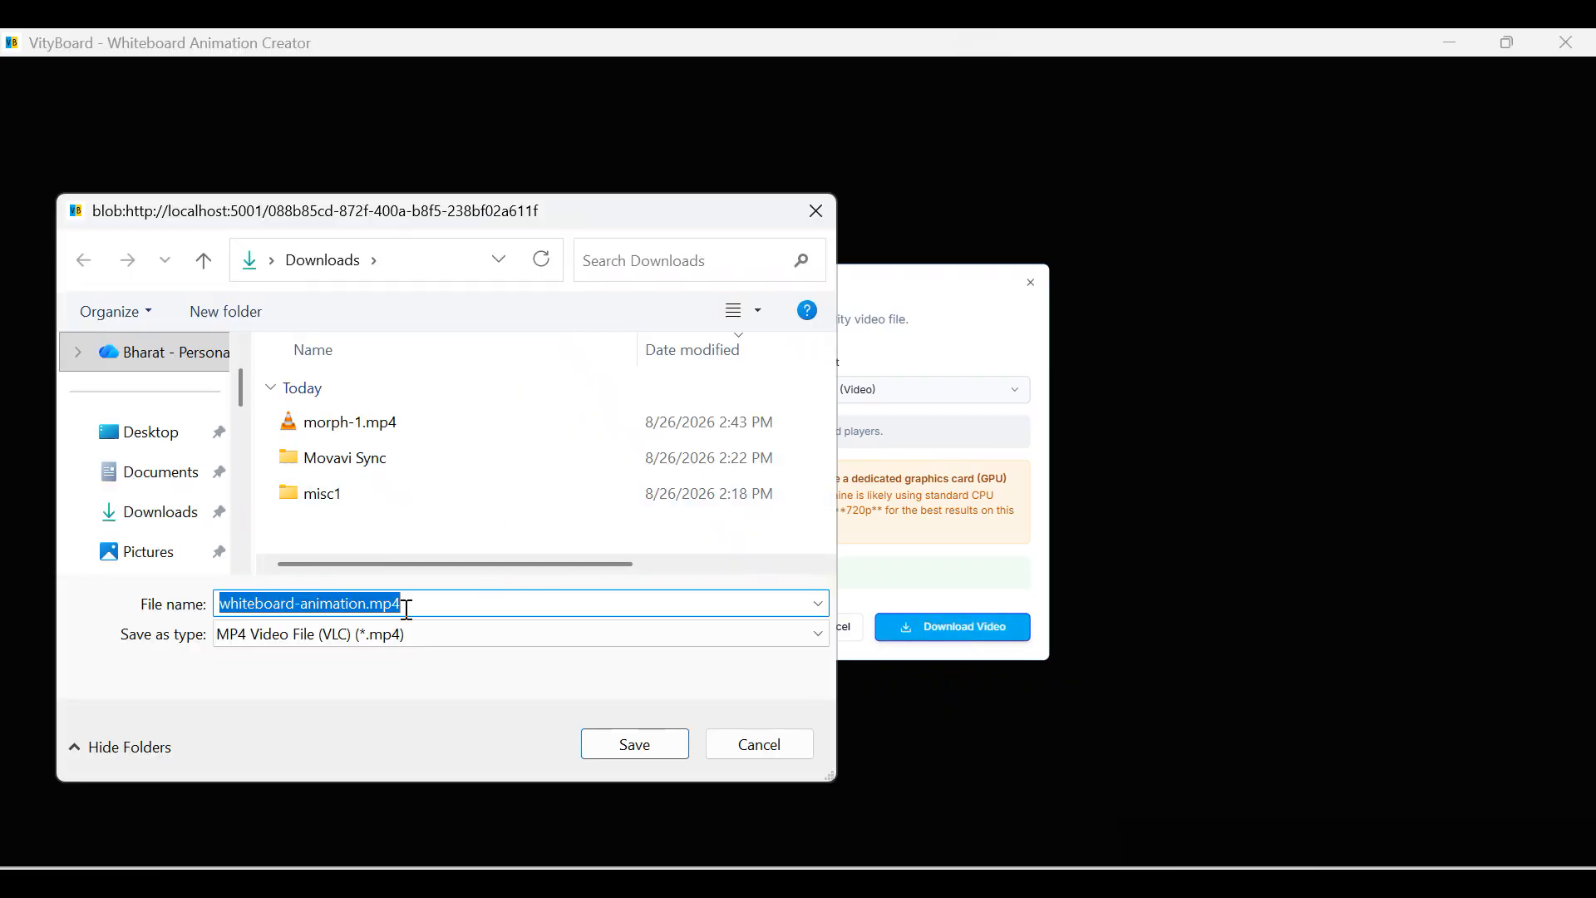
Save the video to Downloads as morph-2.mp4.
{"action": "left_click", "coordinate": [357, 421]}
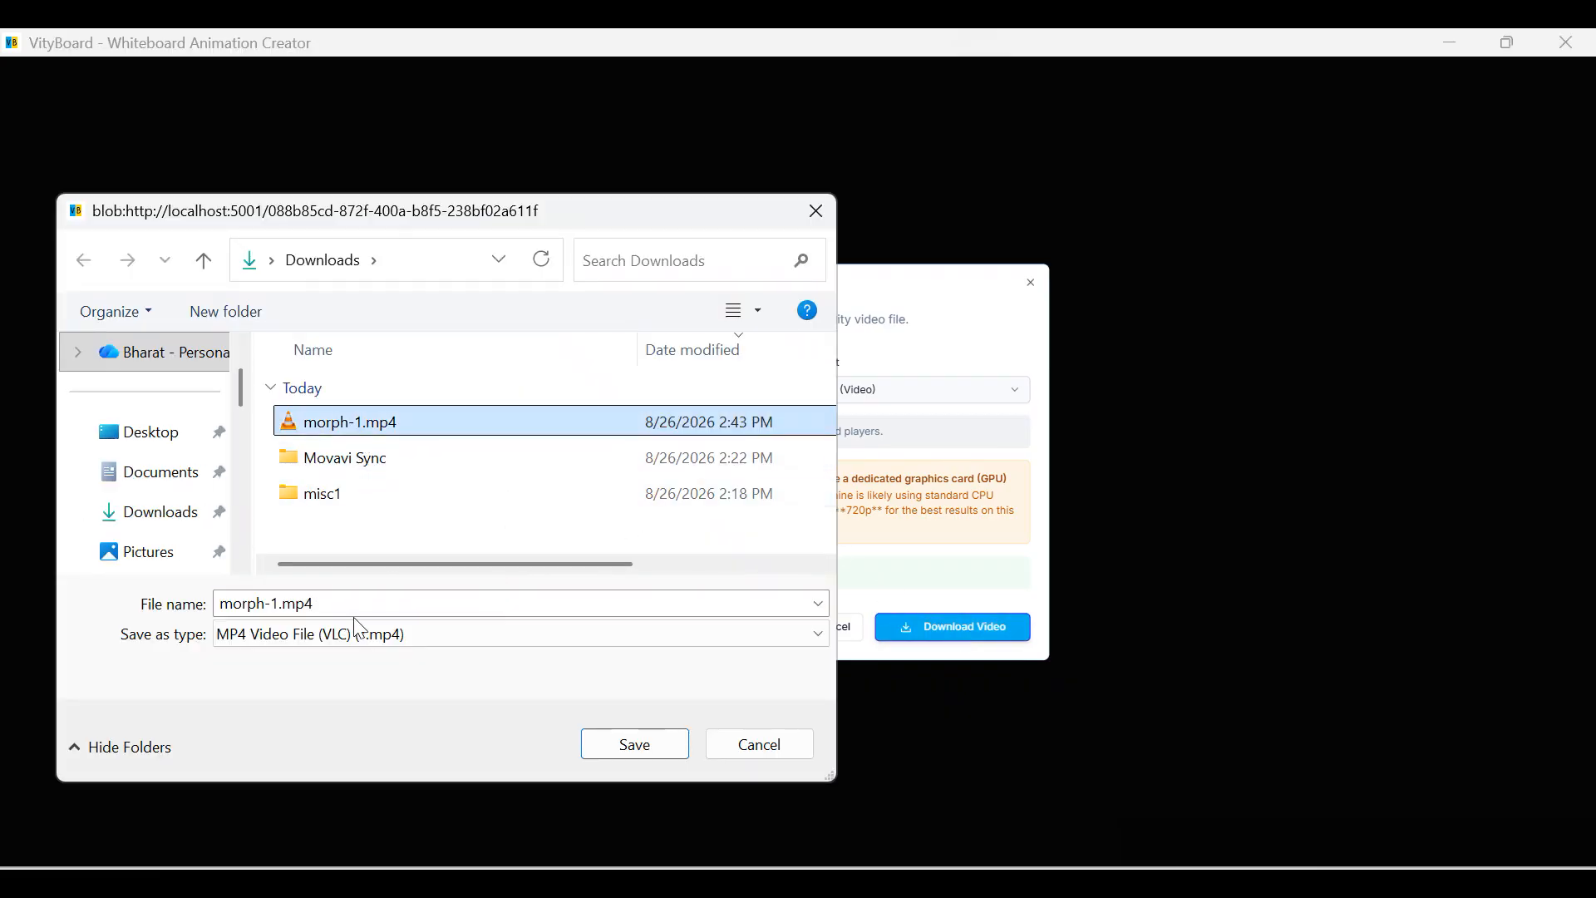
{"action": "left_click", "coordinate": [263, 599]}
{"action": "left_click", "coordinate": [279, 604]}
{"action": "key", "text": "BackSpace"}
{"action": "type", "text": "2"}
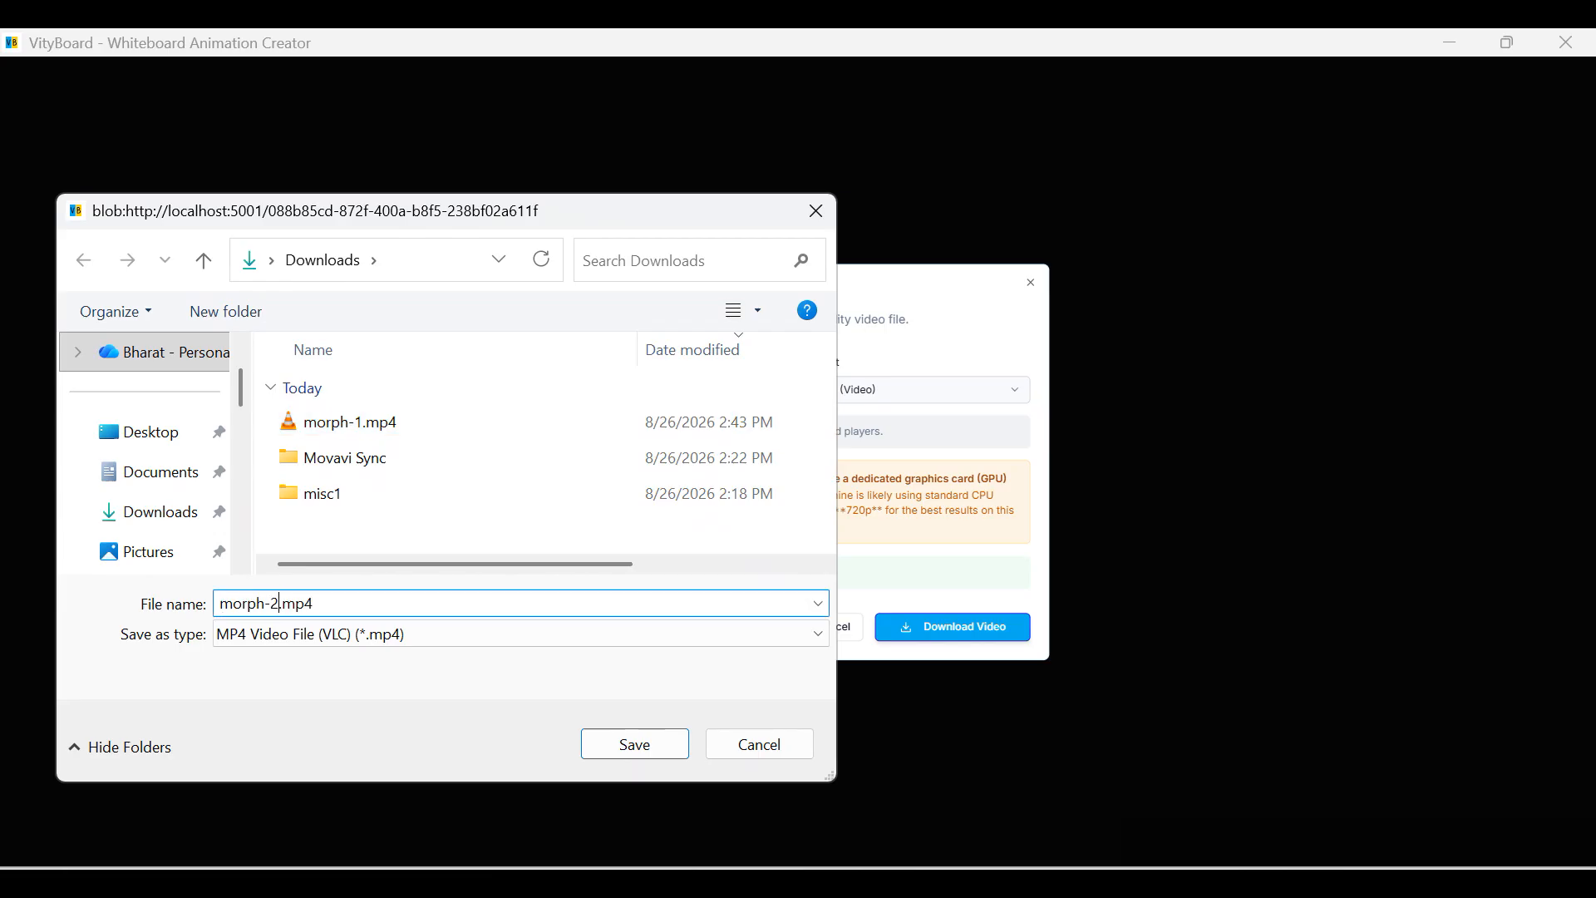
{"action": "left_click", "coordinate": [616, 738]}
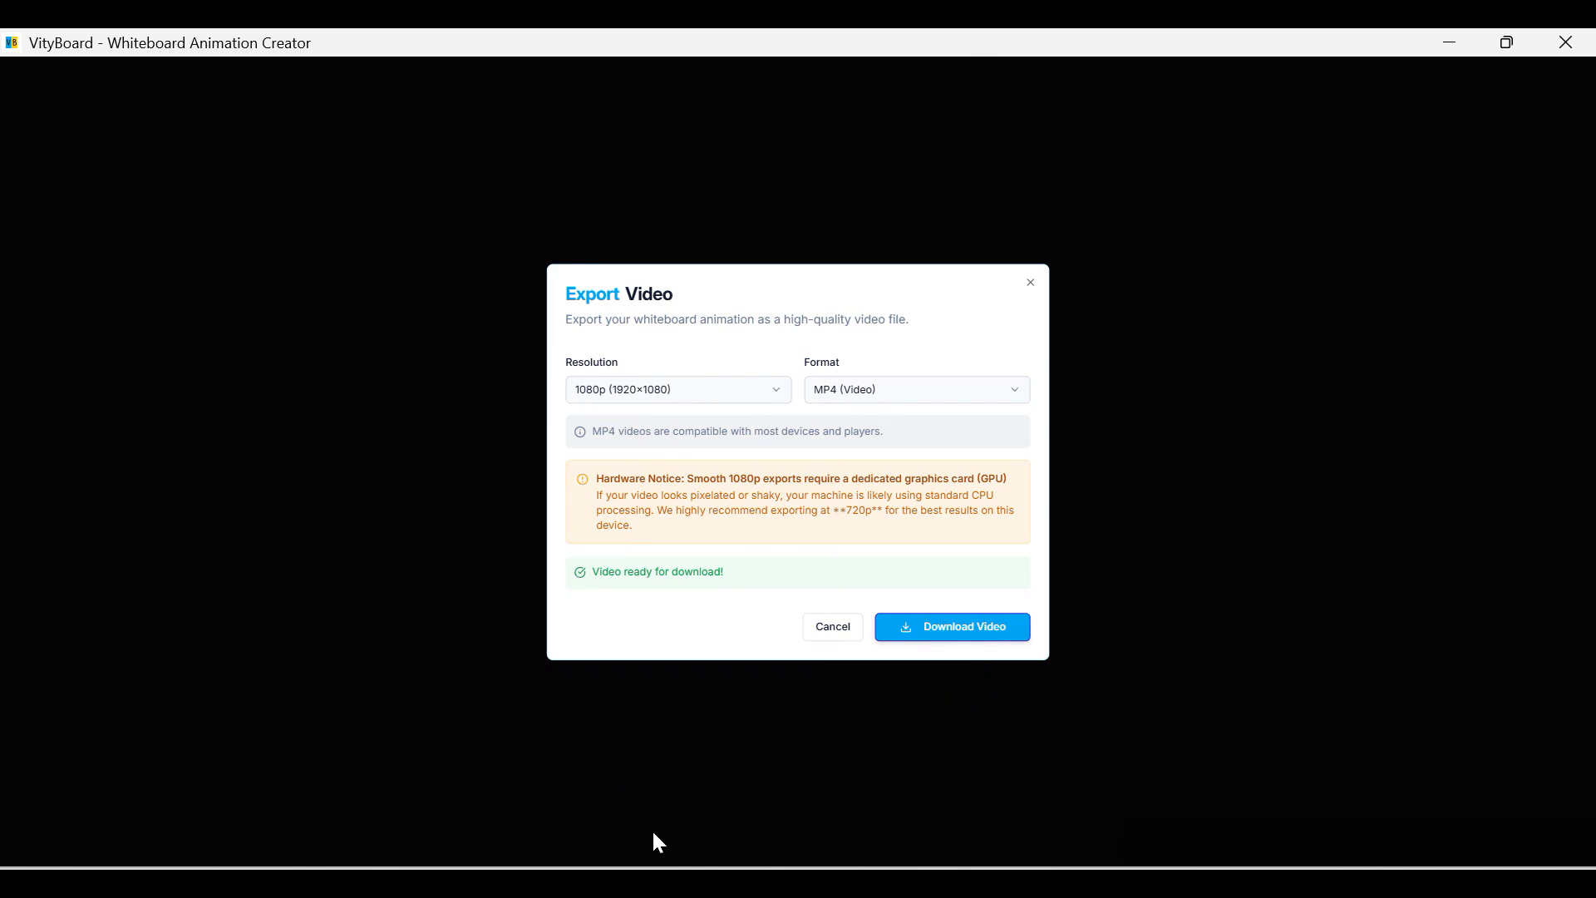
{"action": "key", "text": "super"}
Open morph-2.mp4 from the Downloads folder in VLC and play it full screen.
{"action": "key", "text": "super+e"}
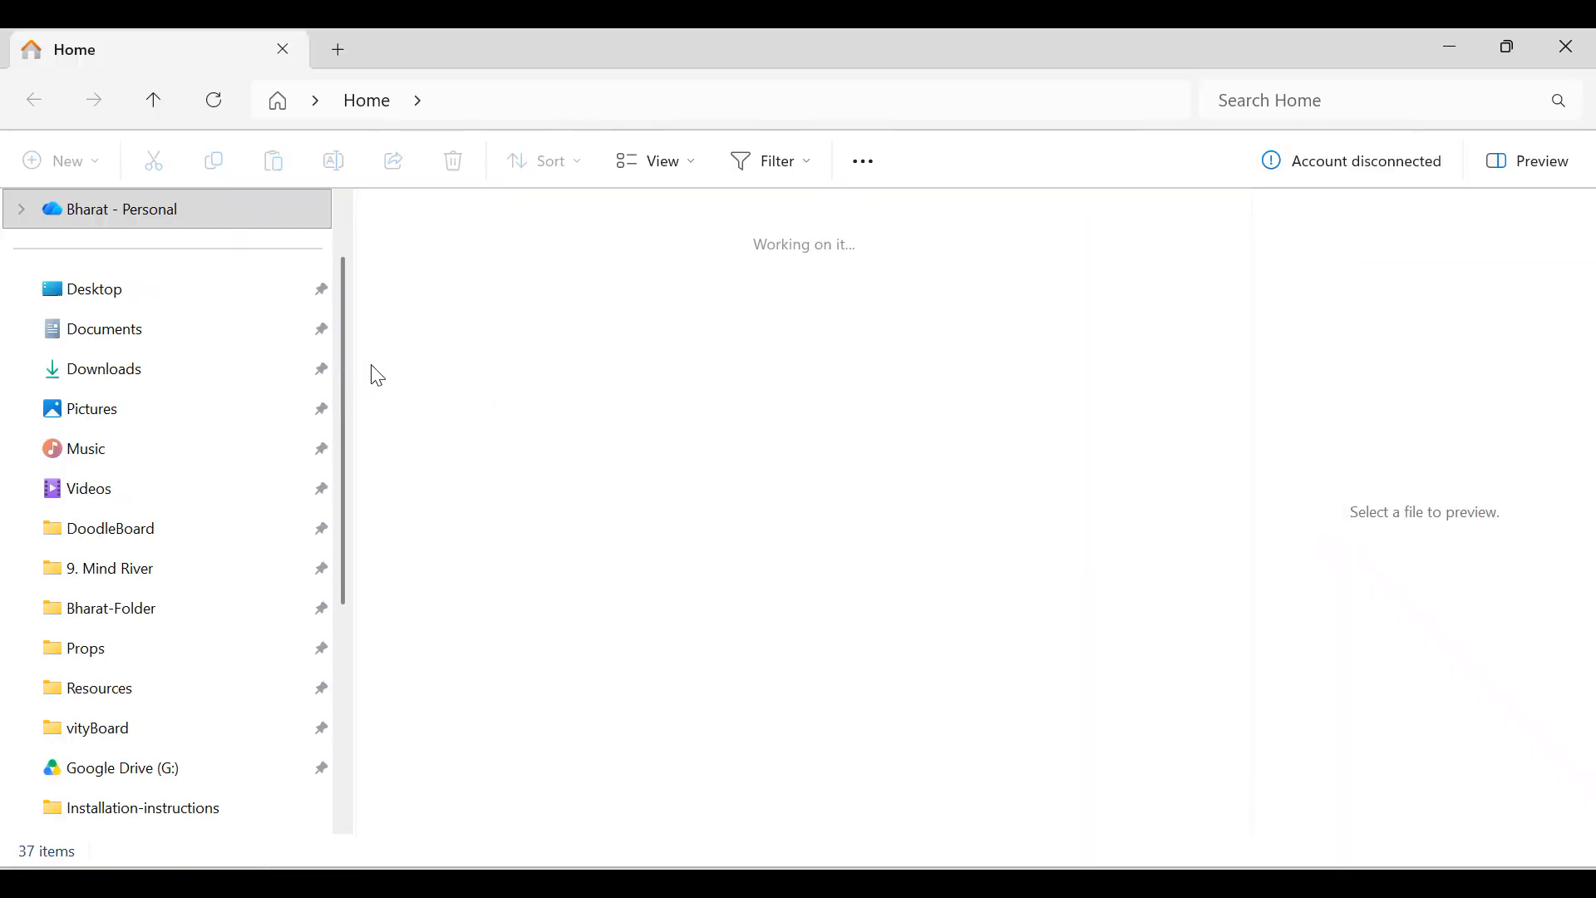
{"action": "left_click", "coordinate": [108, 369]}
{"action": "left_click", "coordinate": [427, 280]}
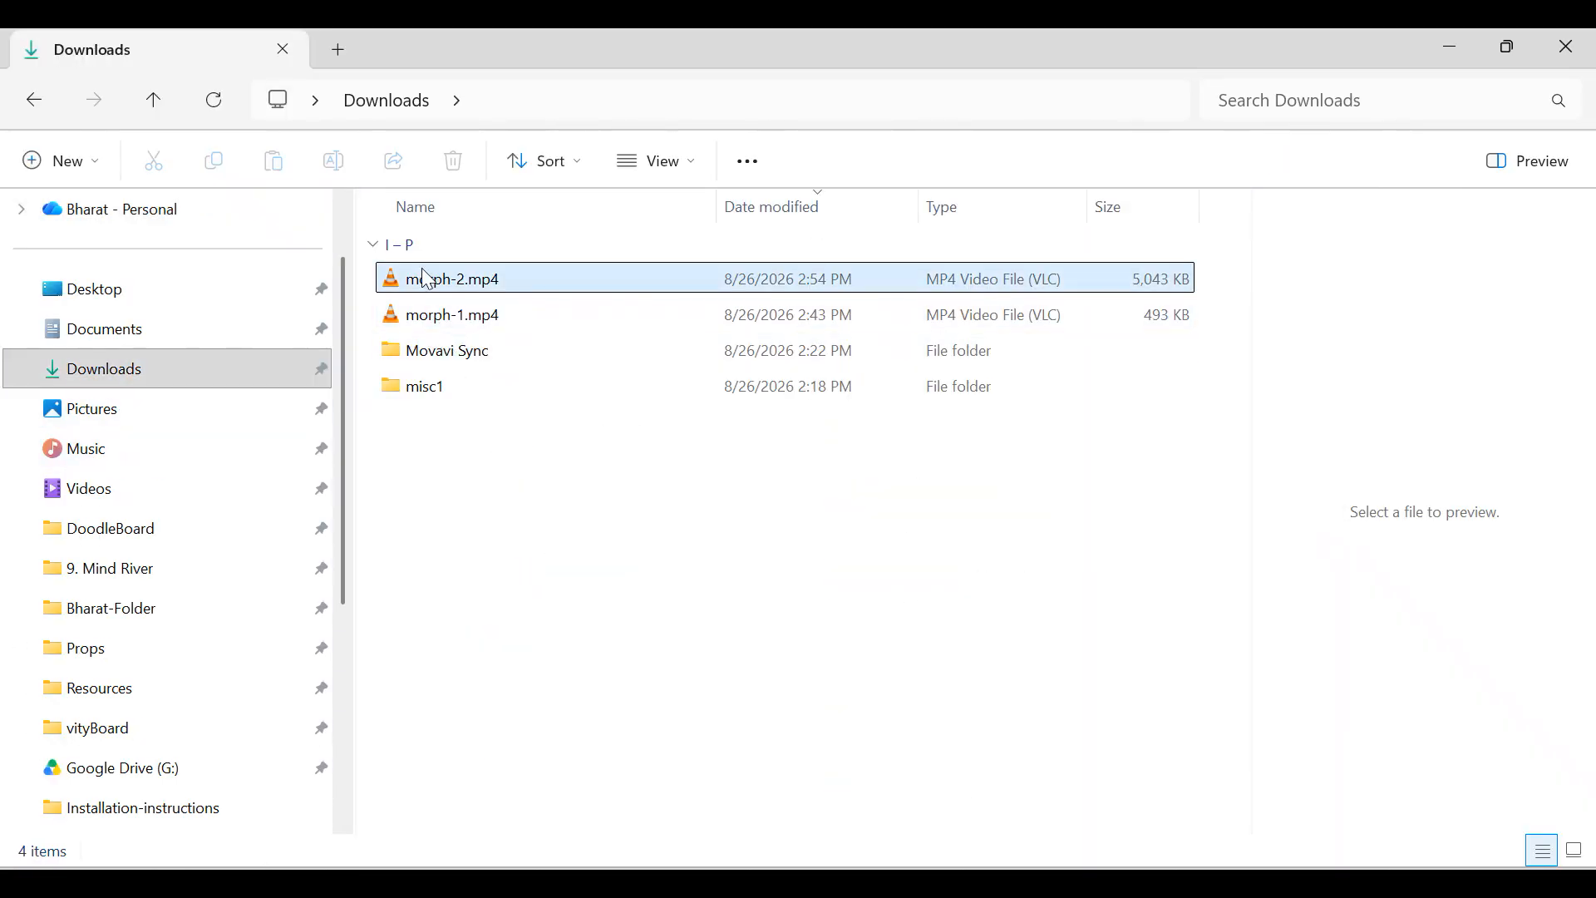
{"action": "left_click", "coordinate": [437, 289]}
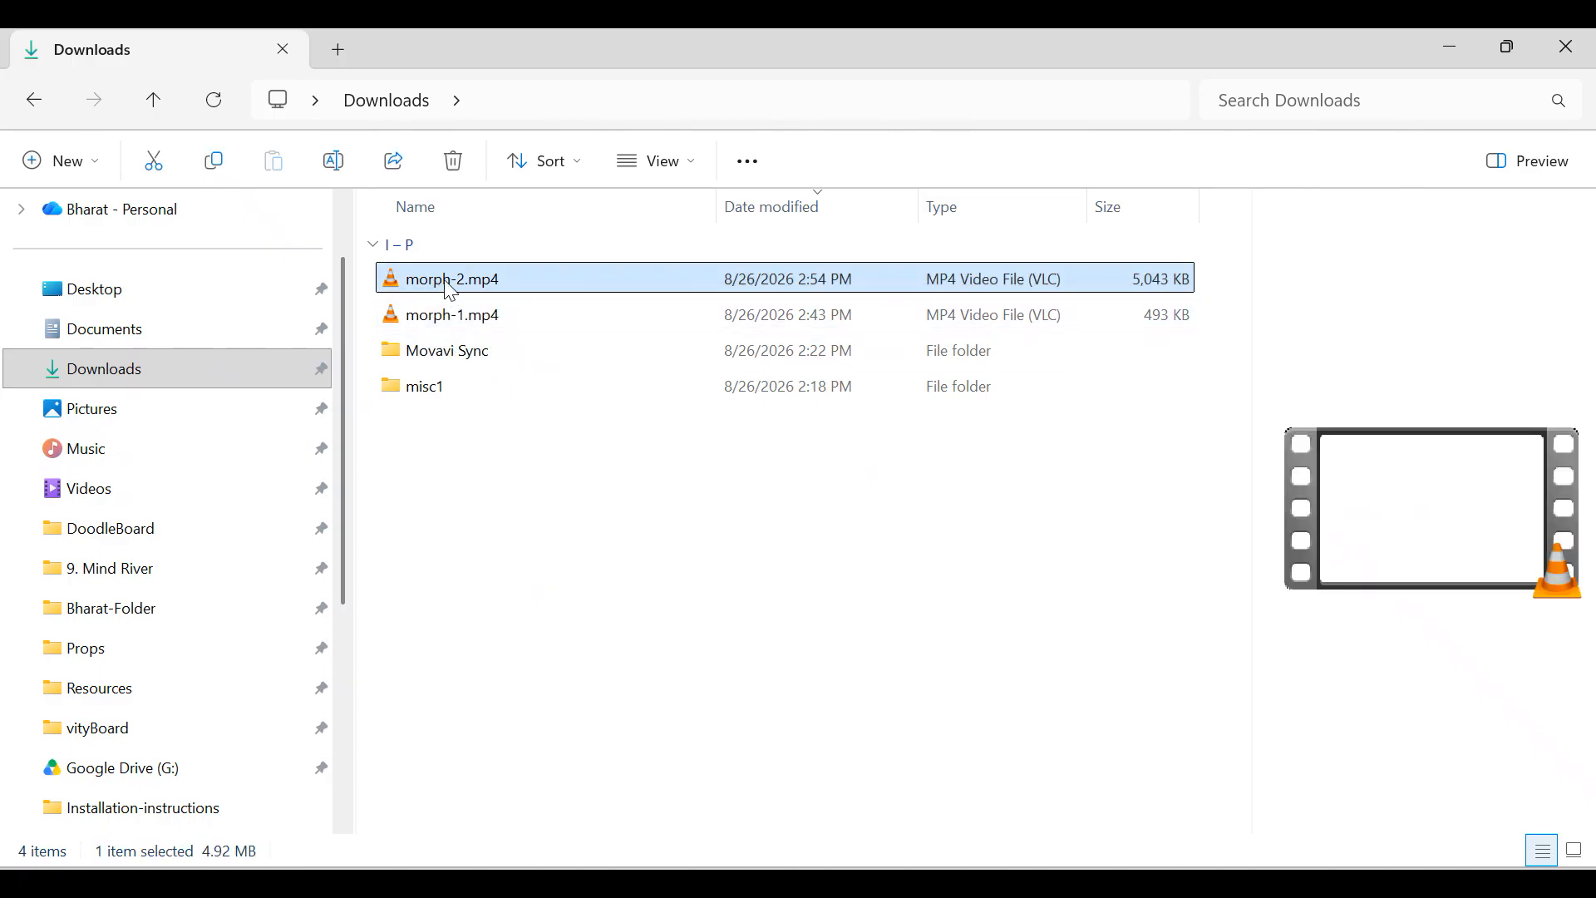
{"action": "double_click", "coordinate": [451, 283]}
{"action": "double_click", "coordinate": [684, 353]}
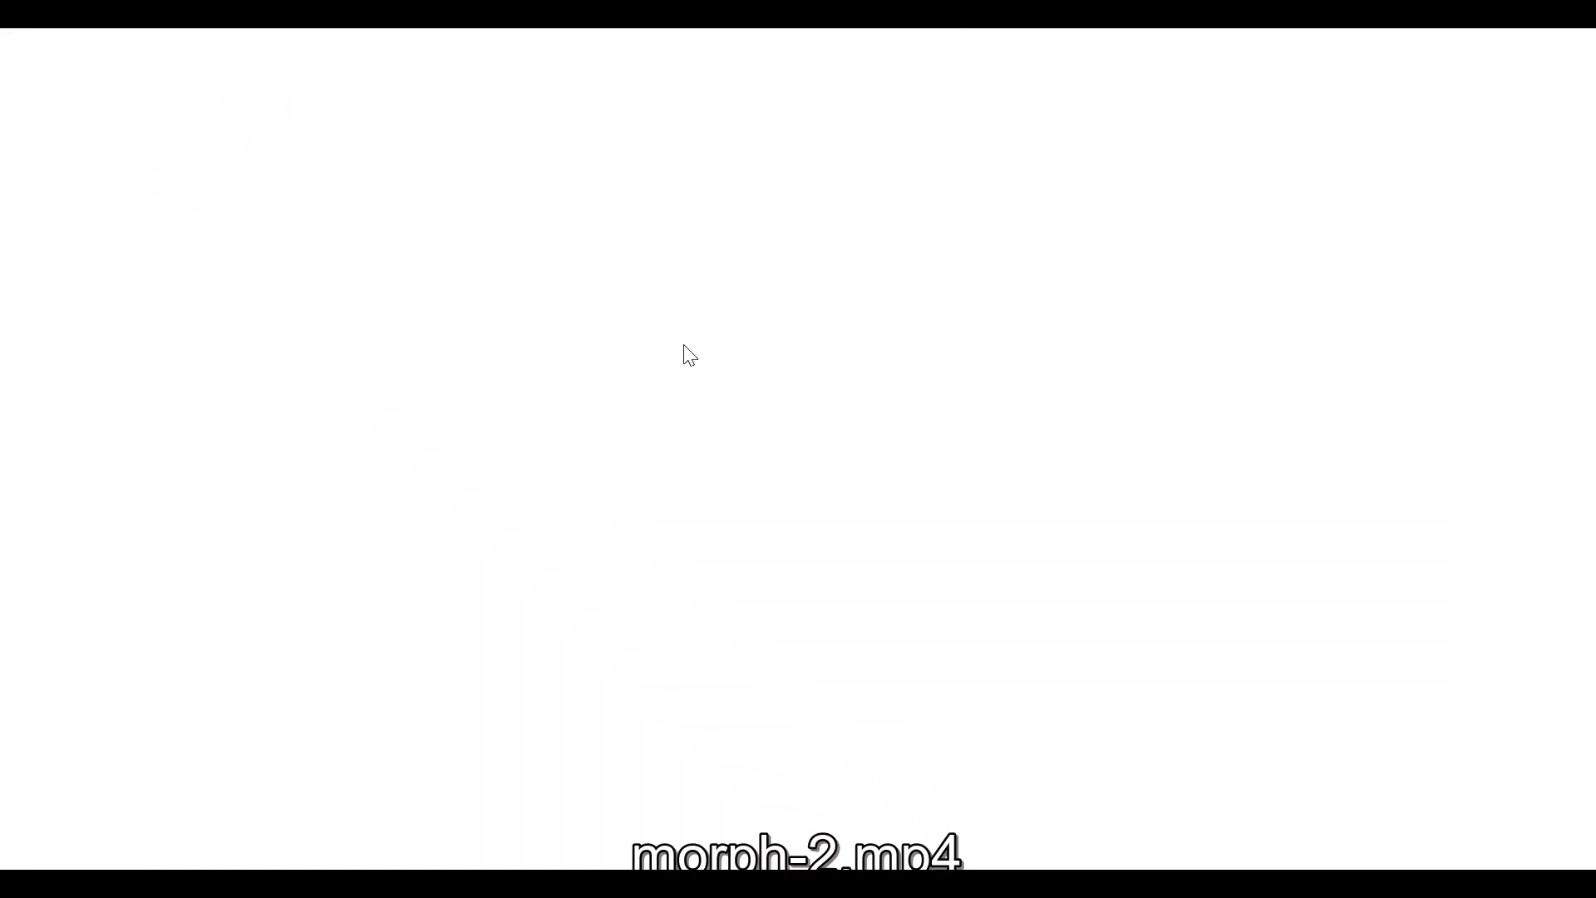